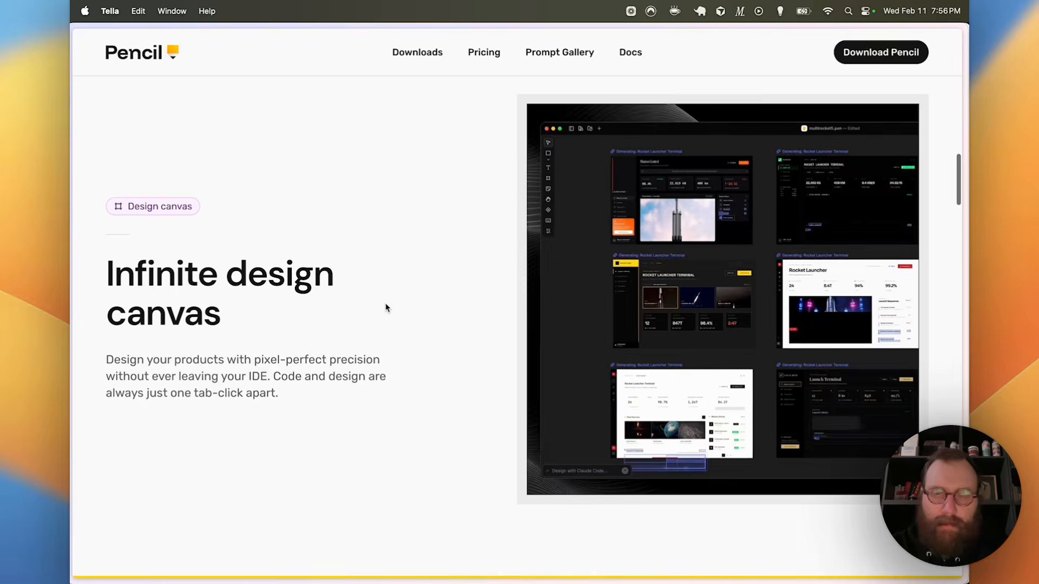
- Look through the Pencil website's feature sections, from the design canvas to the brand kits, Figma import and design-as-code notes
scroll(386, 307, "down", 15)
scroll(387, 308, "down", 6)
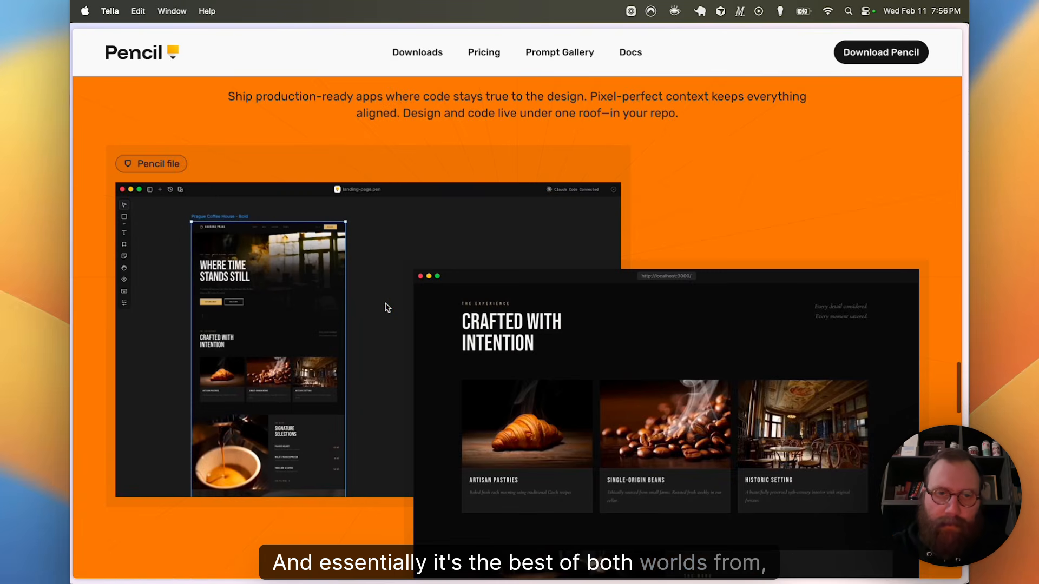
scroll(387, 308, "up", 15)
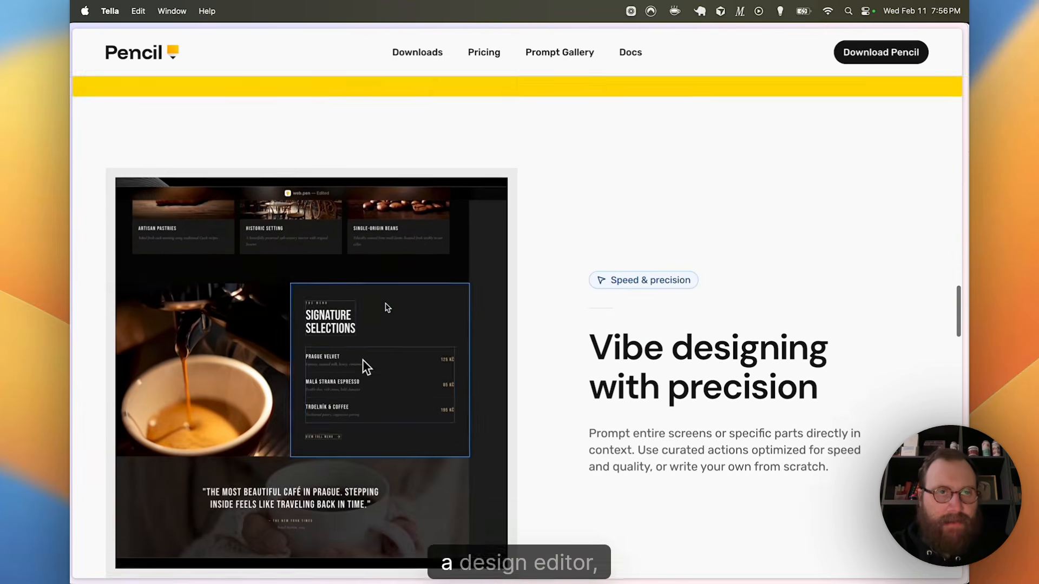
scroll(386, 307, "down", 8)
scroll(386, 307, "down", 20)
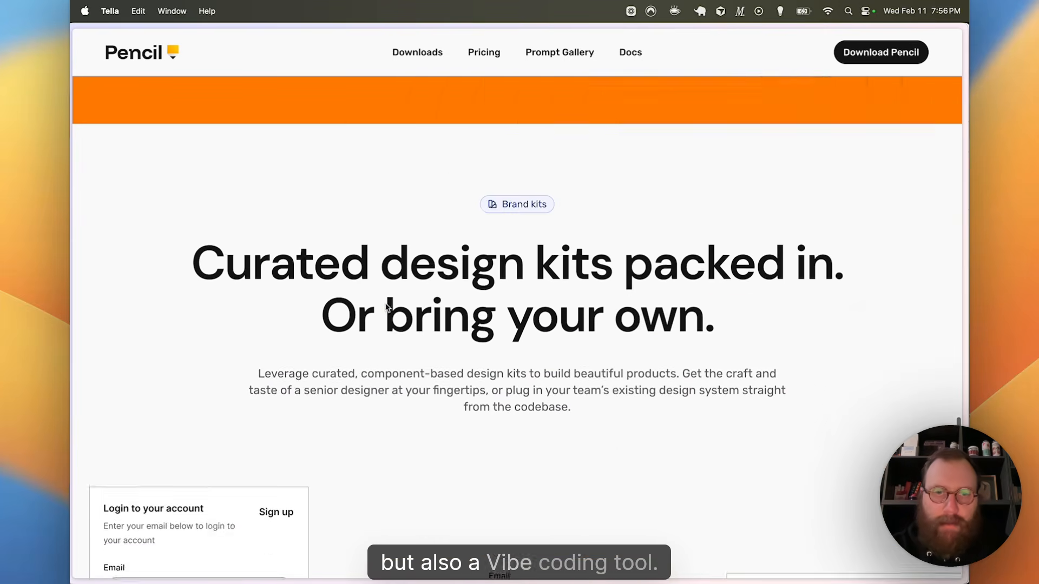
scroll(386, 307, "down", 12)
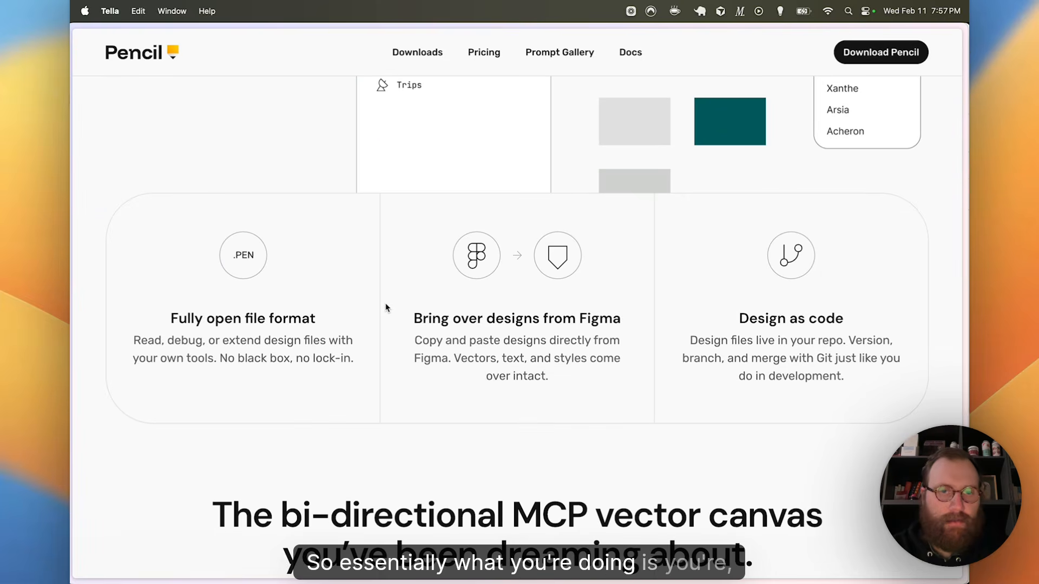
scroll(385, 307, "up", 1)
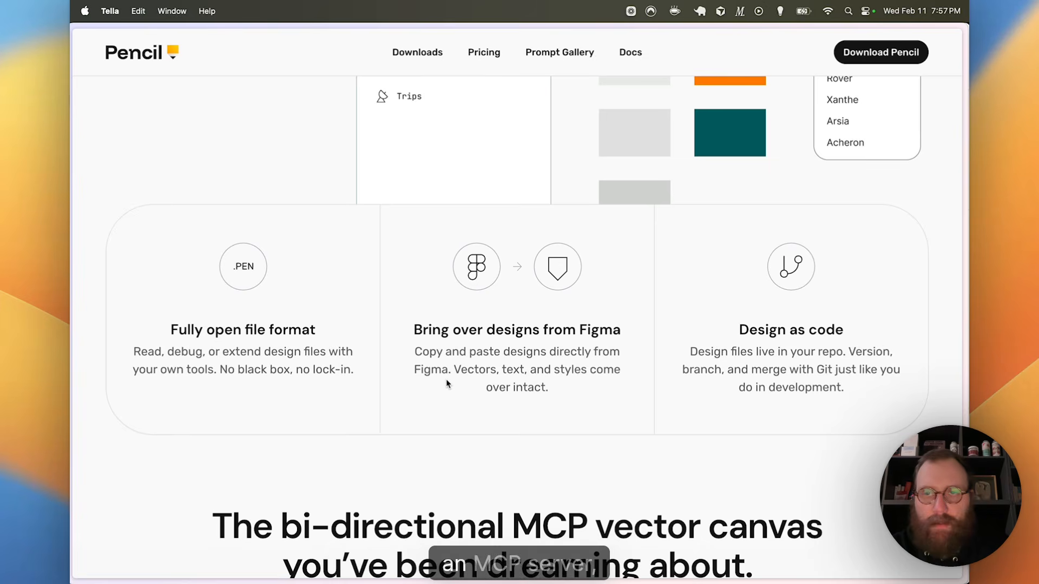
scroll(442, 341, "up", 3)
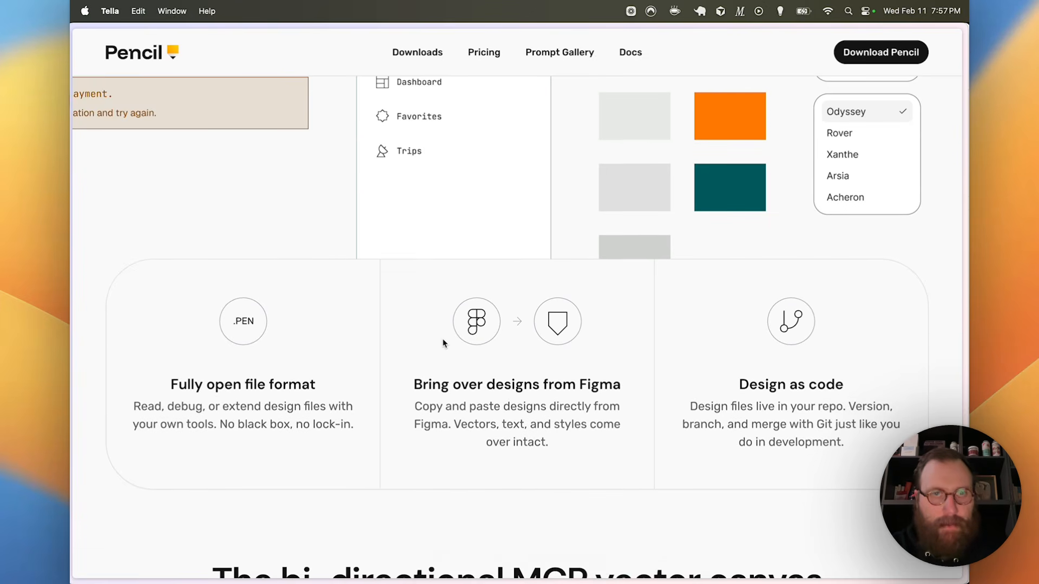
scroll(442, 342, "up", 2)
scroll(443, 343, "up", 20)
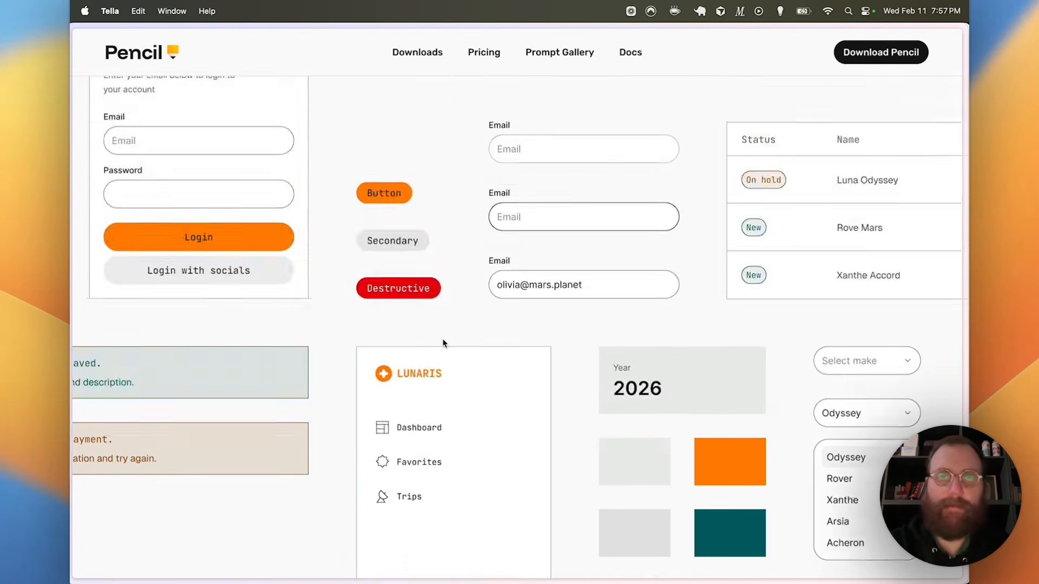
- Switch to Arc, open gutsy.so in a new tab and look over the dashboard's quick actions, audiences and activity
key("super+Tab")
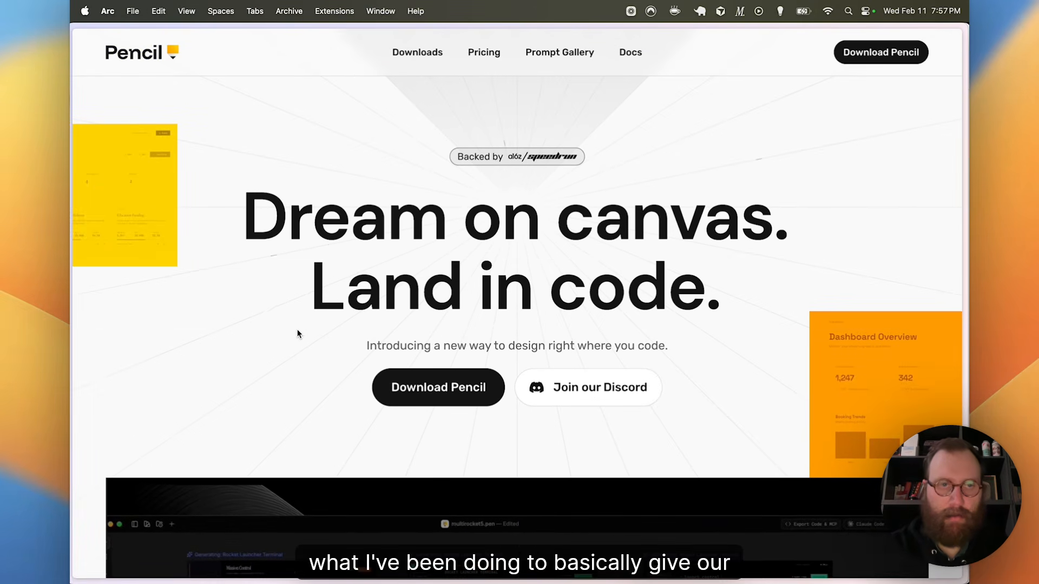
key("super+t")
type("gutsy.so")
key("Return")
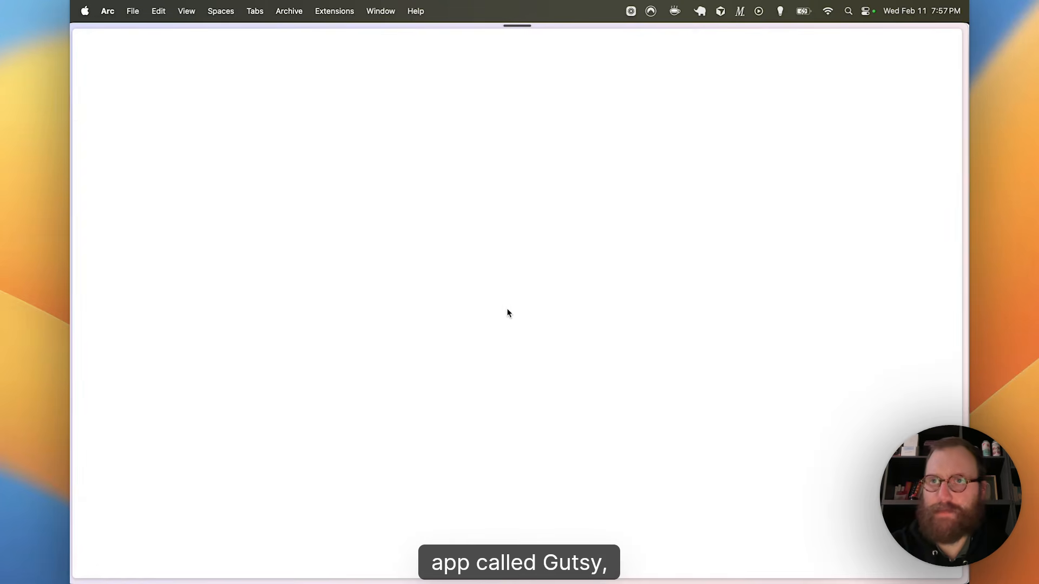
scroll(380, 362, "down", 8)
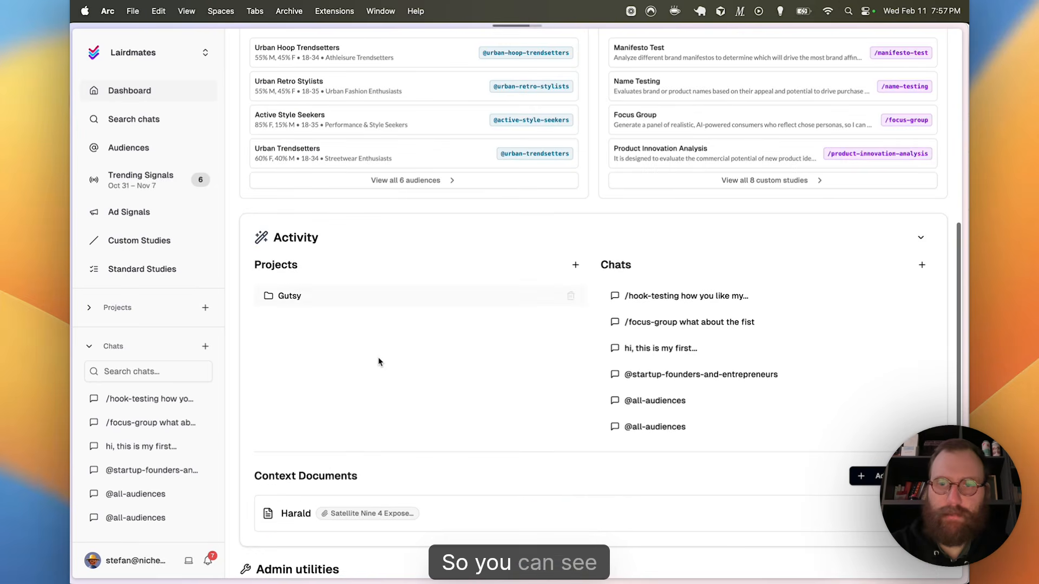
scroll(380, 362, "down", 4)
scroll(379, 362, "up", 12)
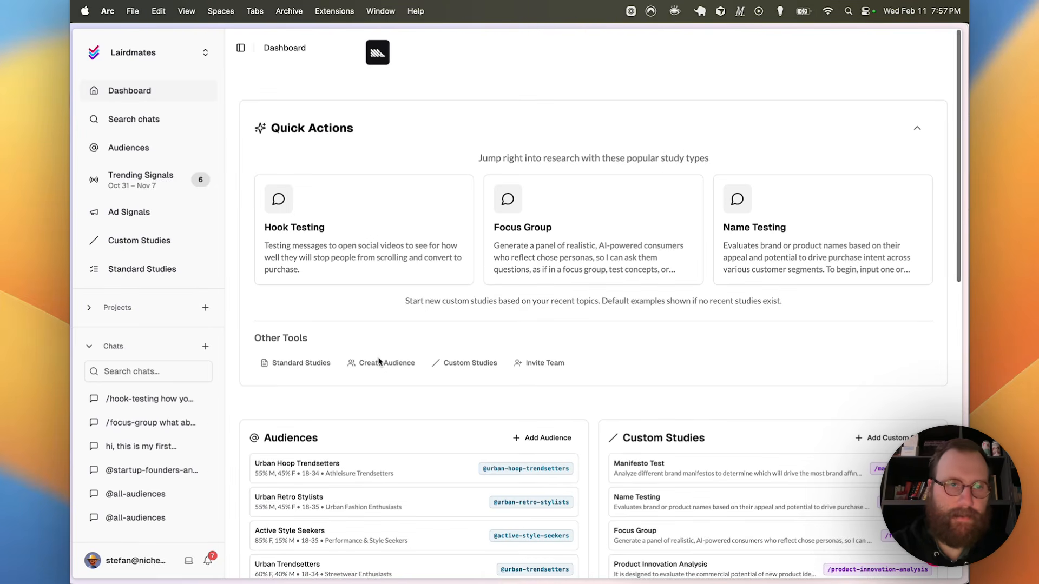
- Open the app's Audiences page and review the layout of its audience cards
left_click(158, 154)
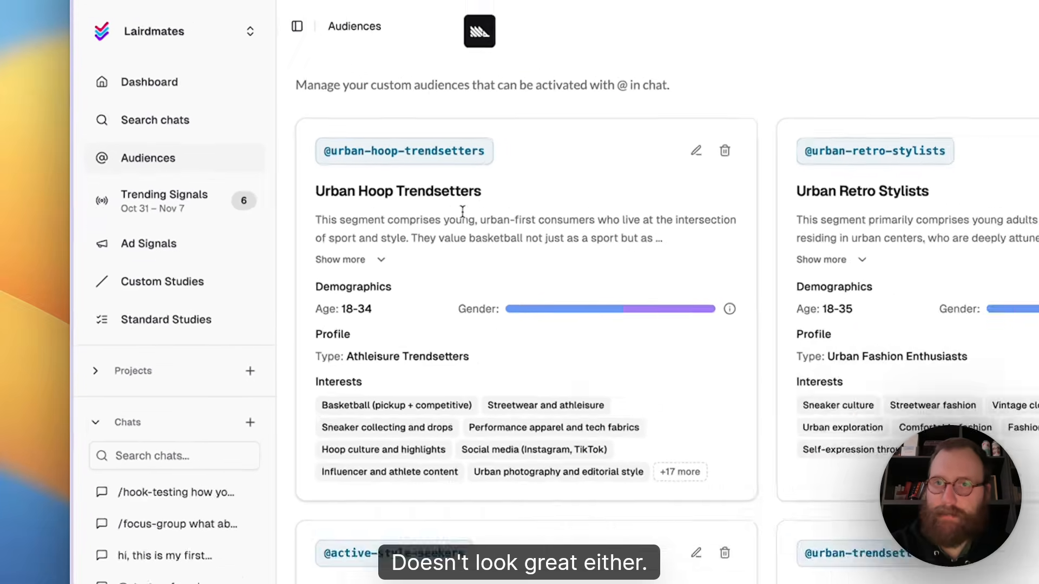
scroll(510, 223, "down", 5)
scroll(511, 223, "up", 5)
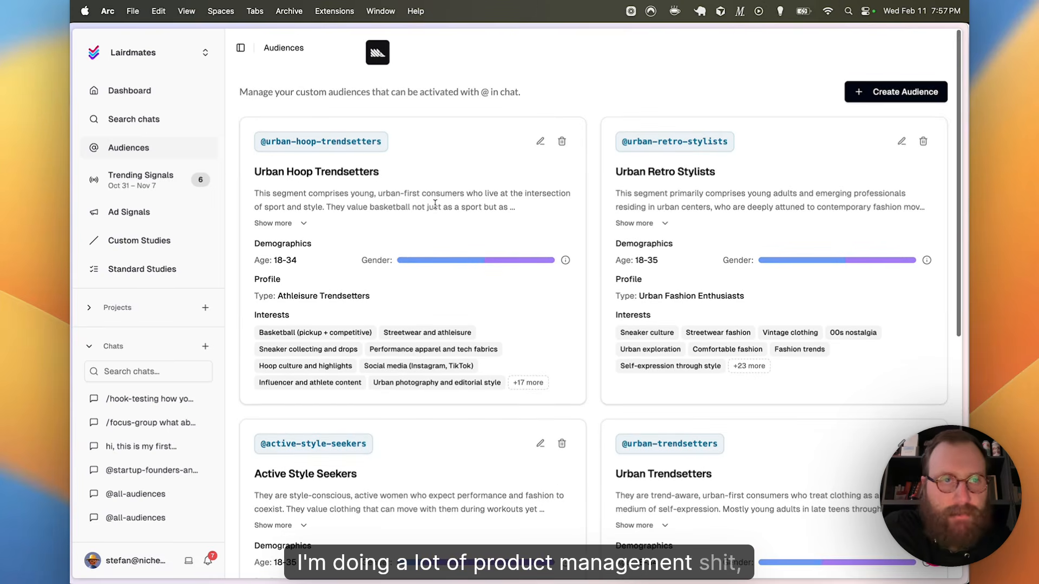
scroll(456, 231, "down", 1)
scroll(456, 231, "up", 1)
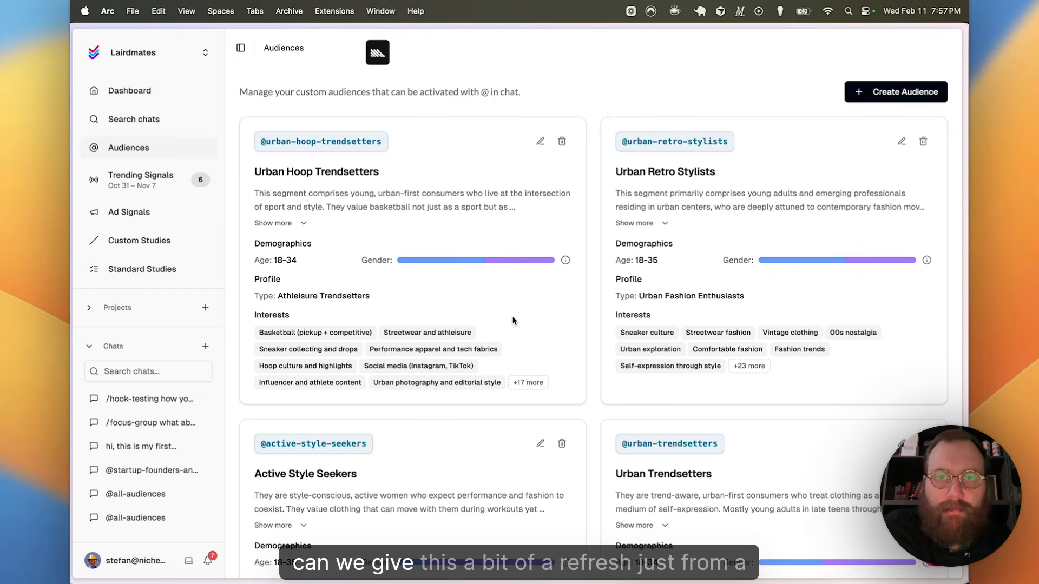
scroll(504, 281, "down", 10)
scroll(512, 322, "up", 10)
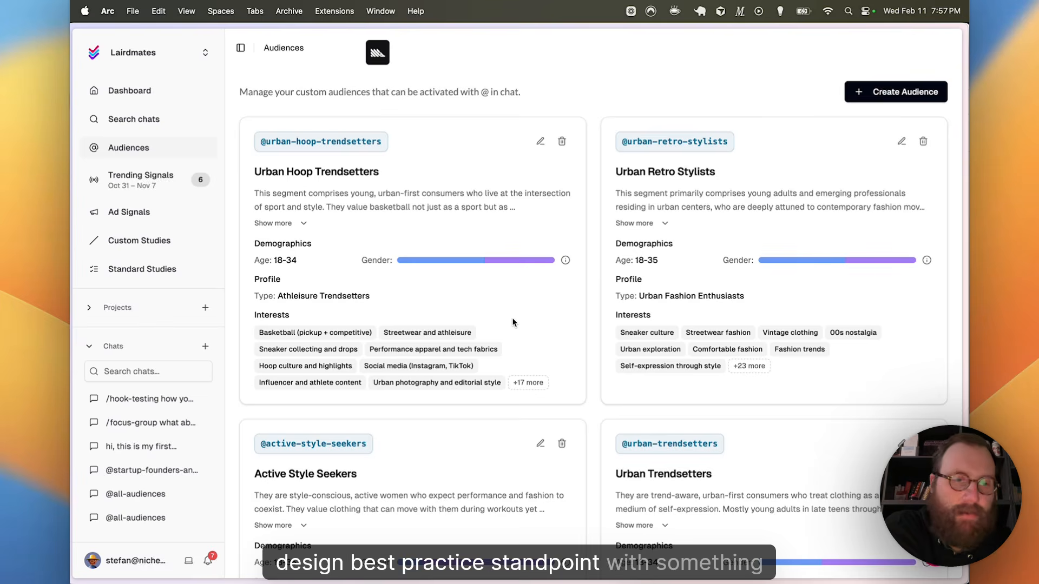
- Switch to Pencil and examine the Lairdmates Chat — Active frame in gutsy.pen, including its project dropdown and assistant response
key("super+Tab")
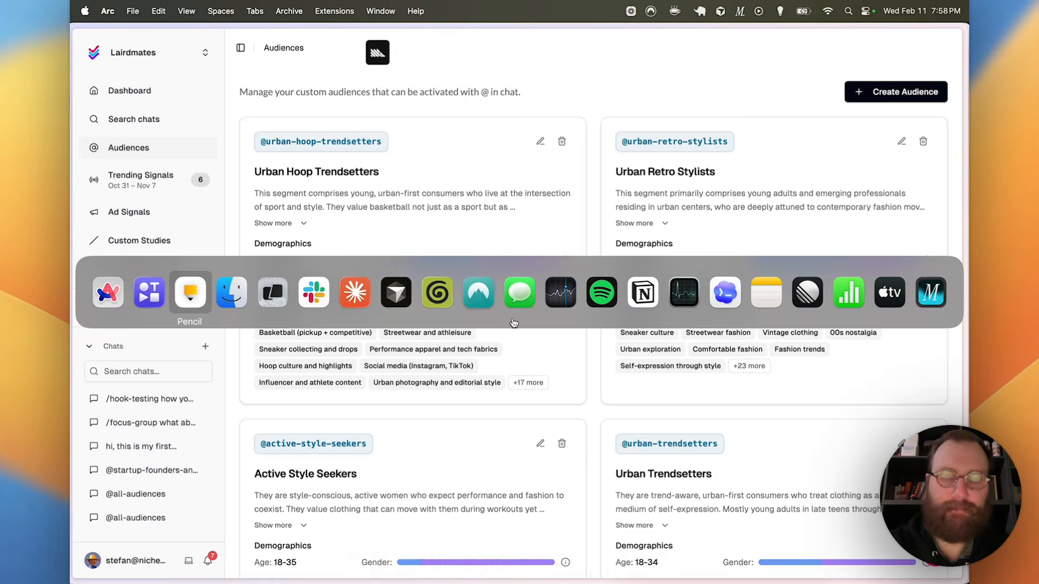
key("super+Tab")
scroll(503, 323, "left", 3)
scroll(502, 323, "up", 1)
scroll(502, 322, "right", 1)
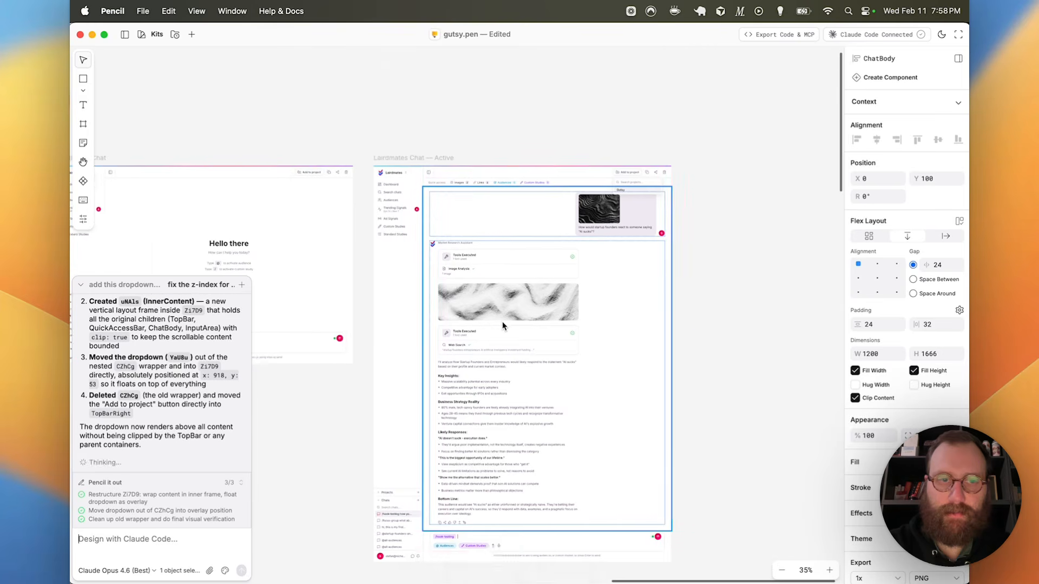
scroll(503, 321, "up", 5)
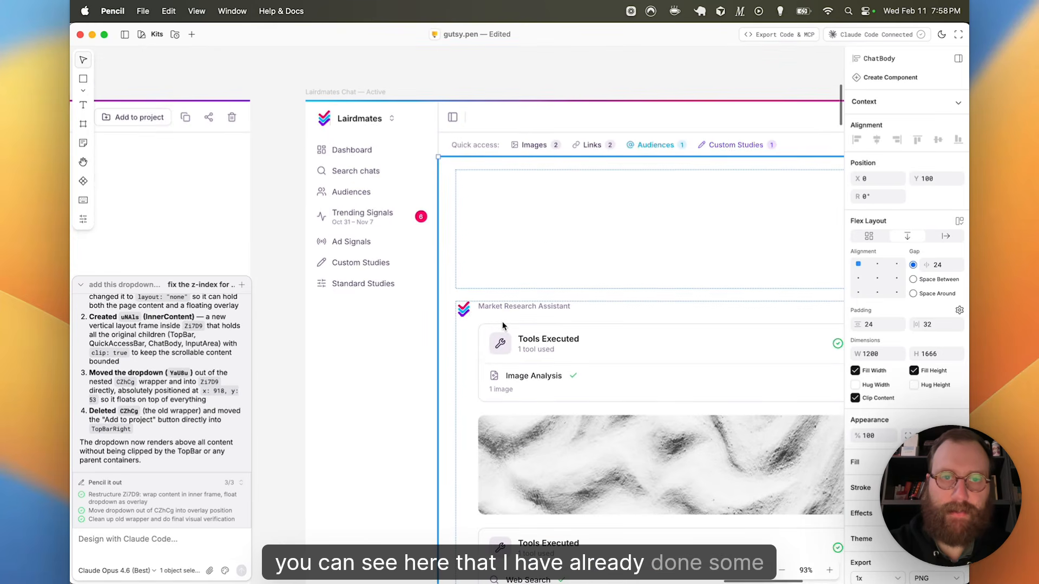
scroll(502, 325, "right", 6)
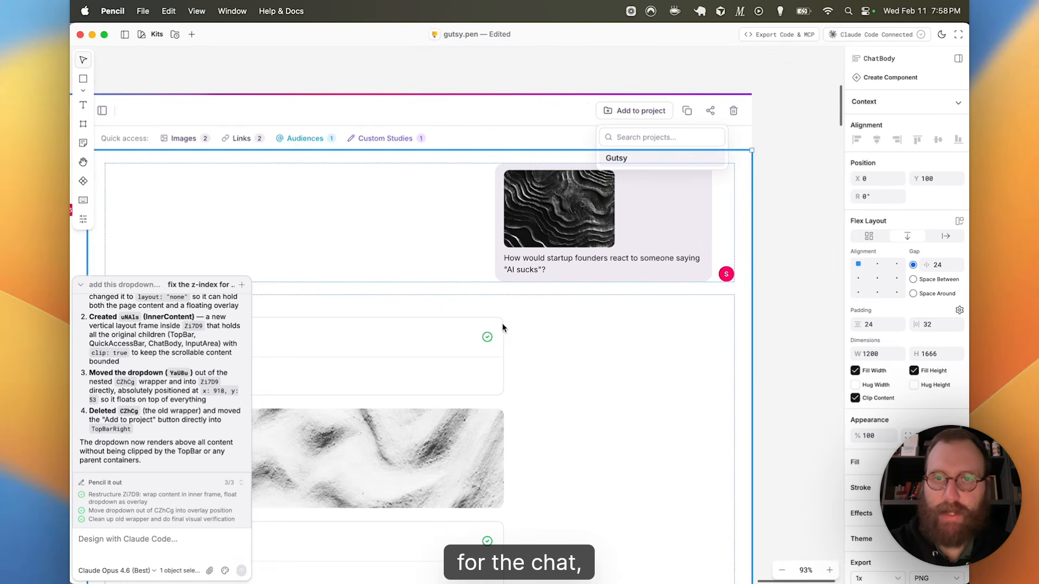
scroll(502, 325, "left", 3)
scroll(502, 325, "down", 10)
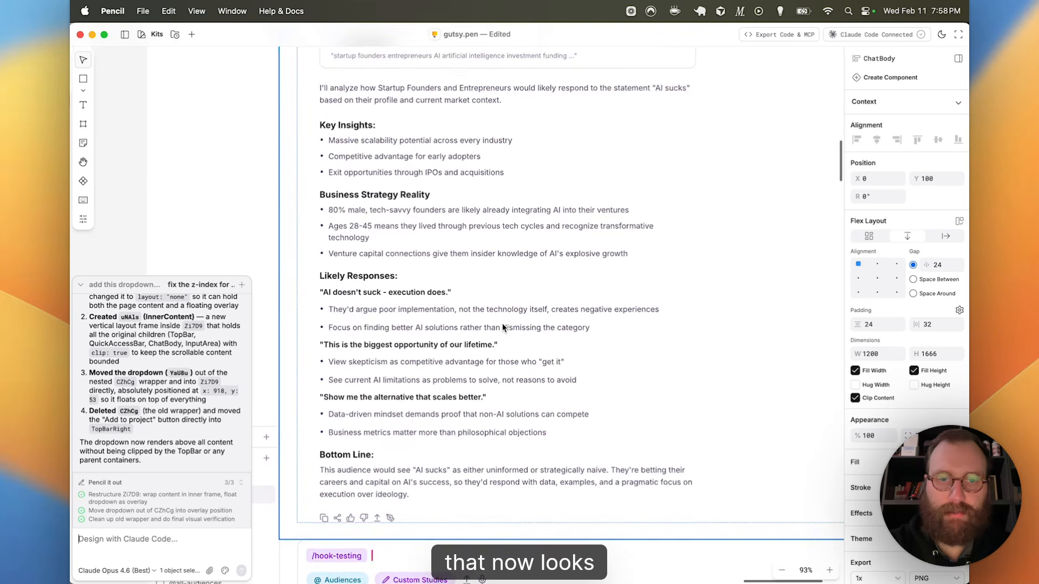
- Examine the Lairdmates Dashboard — Quick Actions Open frame, its sidebar and the neighbouring packaging-test landing page design
scroll(503, 325, "down", 10)
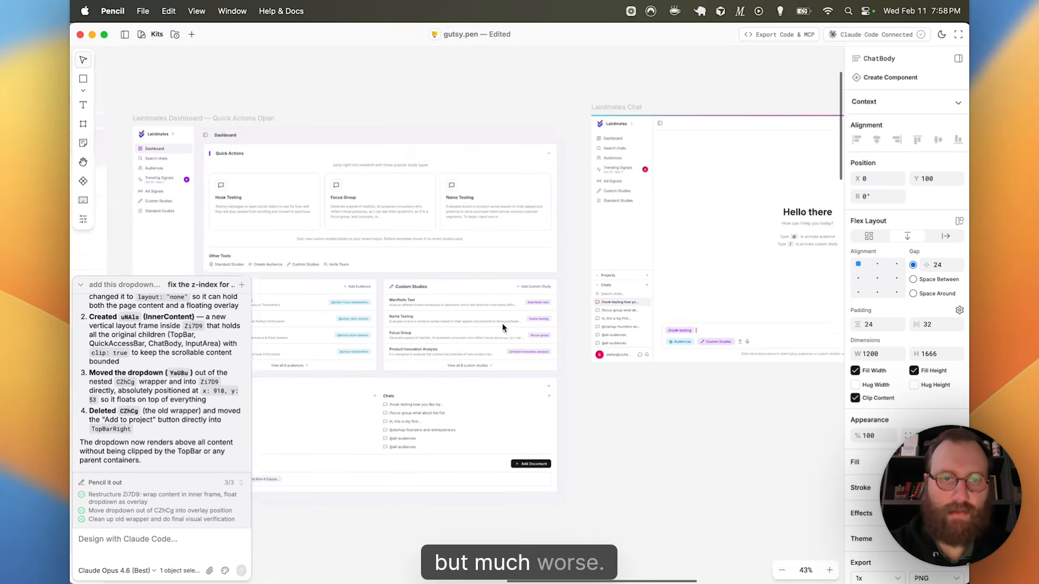
scroll(502, 324, "up", 8)
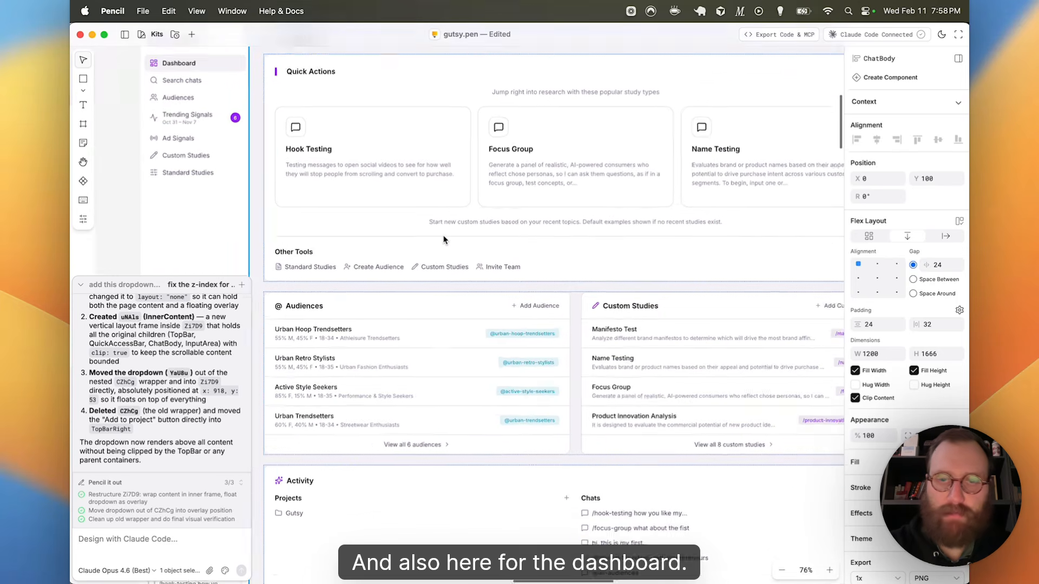
scroll(444, 240, "down", 5)
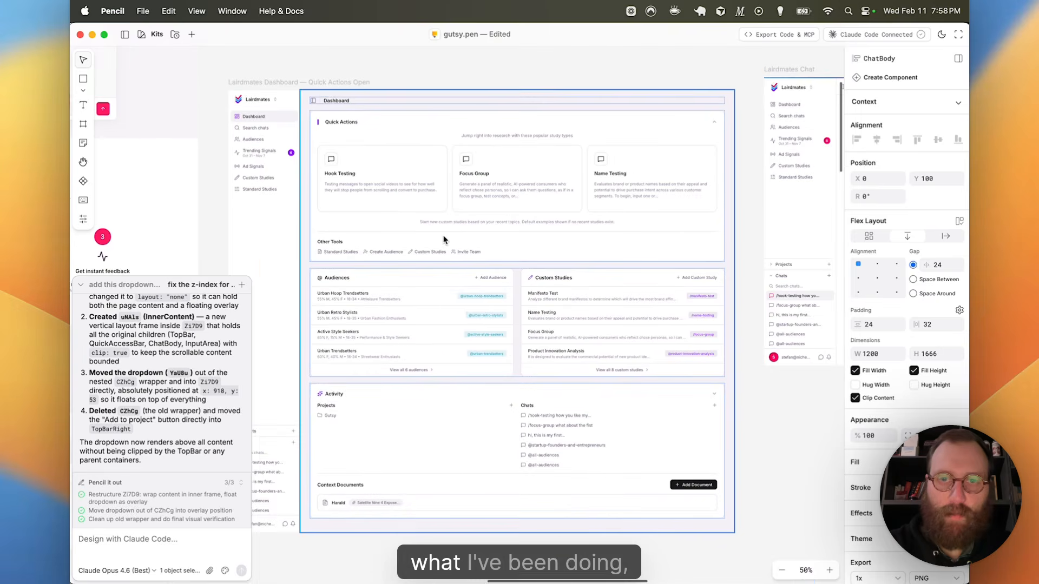
scroll(444, 240, "left", 15)
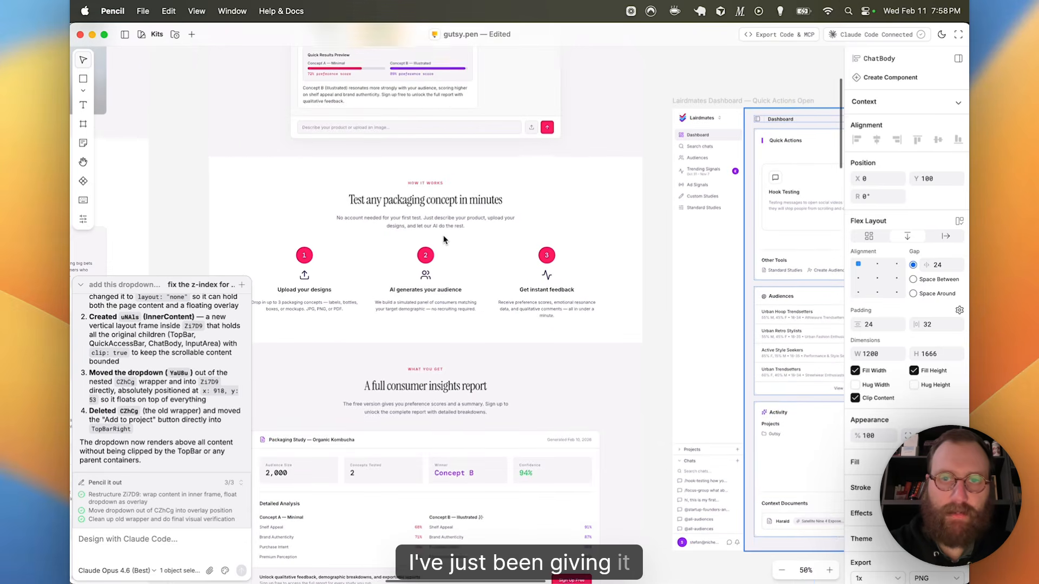
scroll(444, 240, "right", 10)
scroll(443, 240, "down", 3)
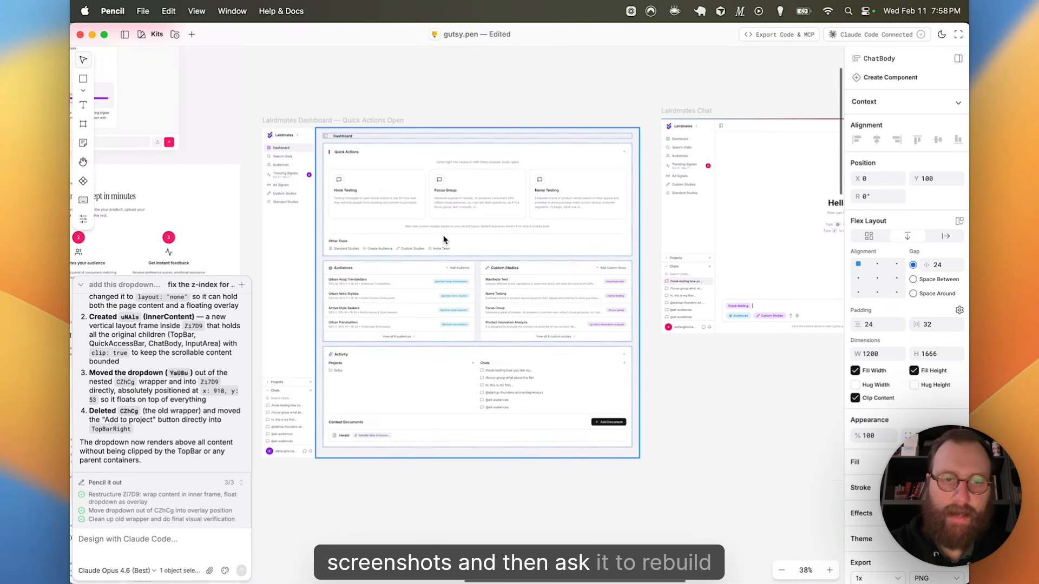
scroll(274, 124, "up", 10)
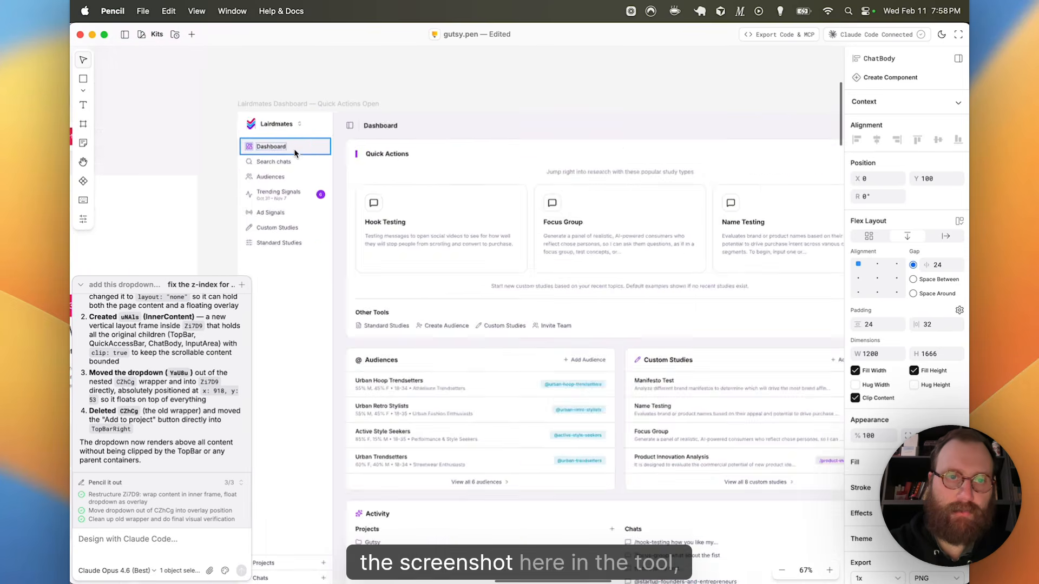
scroll(319, 224, "down", 10)
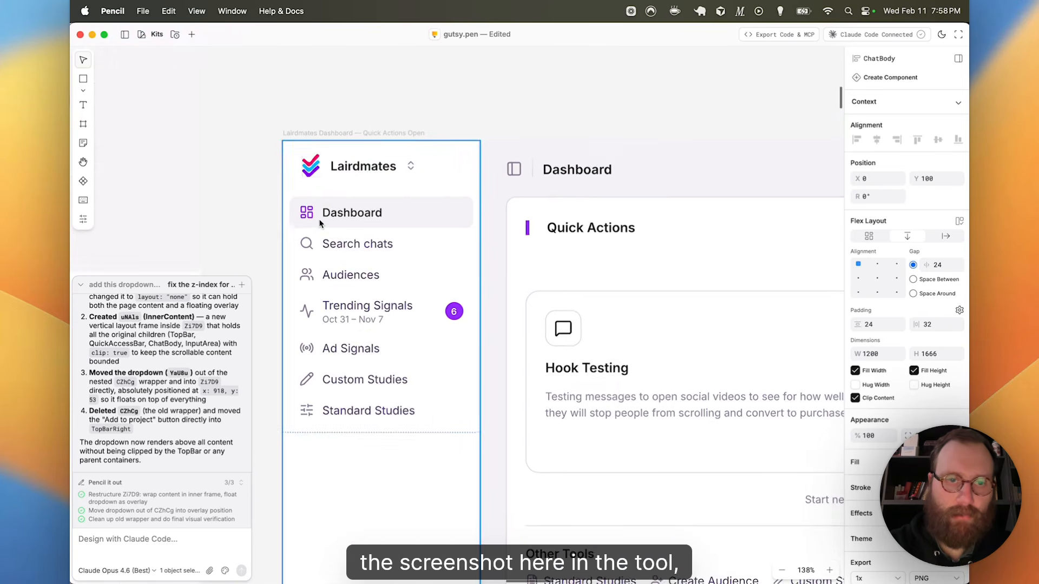
- Compare the colours of the Lairdmates Chat frames with the dashboard's Audiences, Custom Studies and Activity sections
scroll(367, 241, "right", 15)
scroll(367, 241, "down", 2)
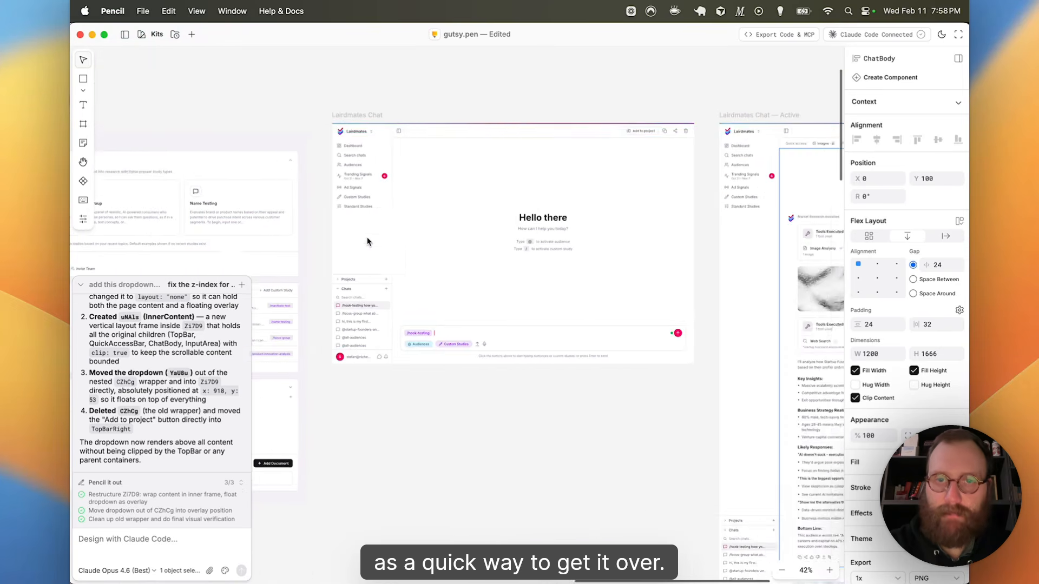
scroll(367, 241, "left", 10)
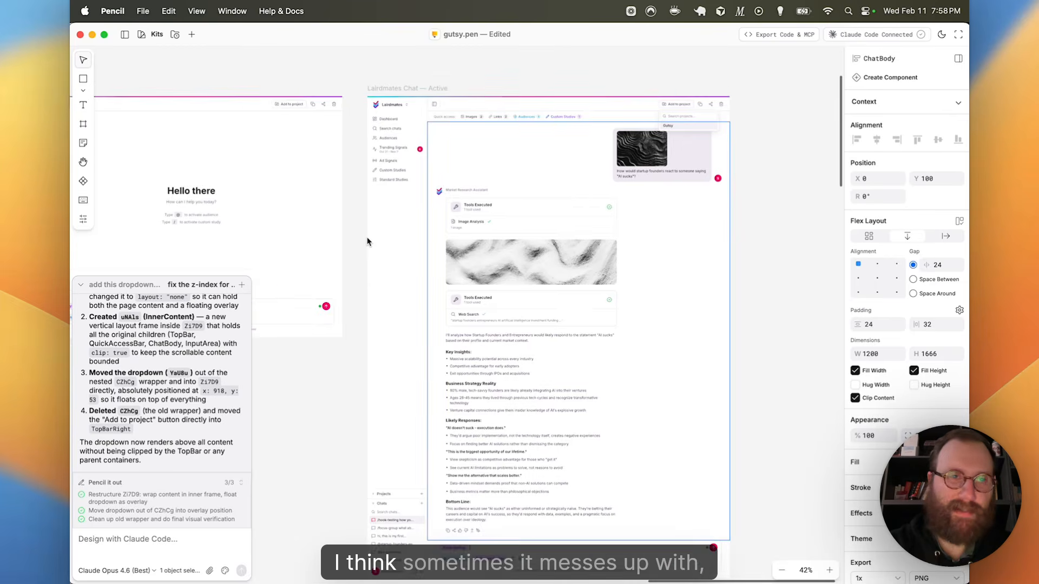
scroll(367, 242, "up", 5)
scroll(367, 242, "left", 10)
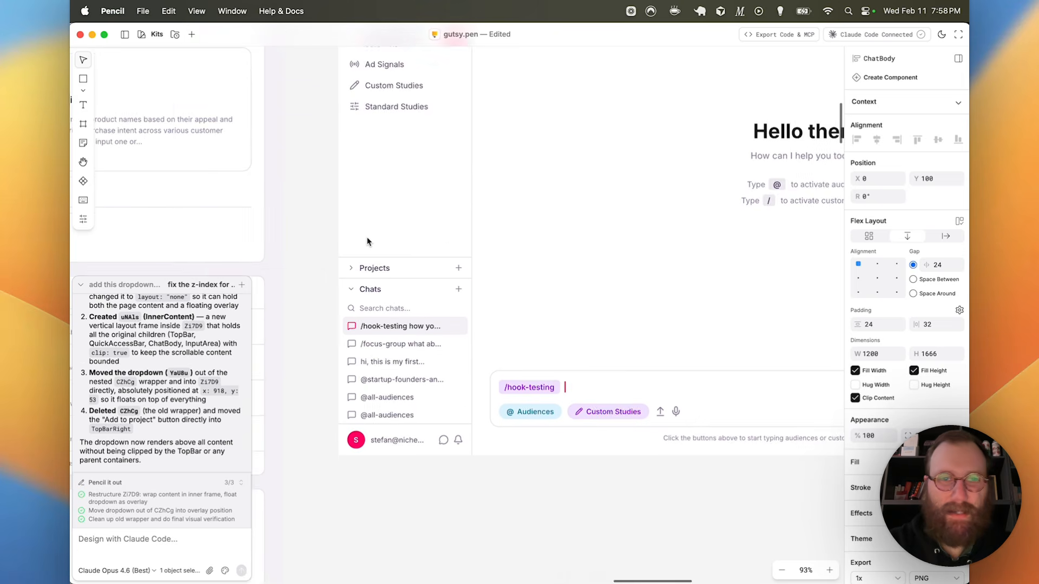
scroll(367, 241, "down", 3)
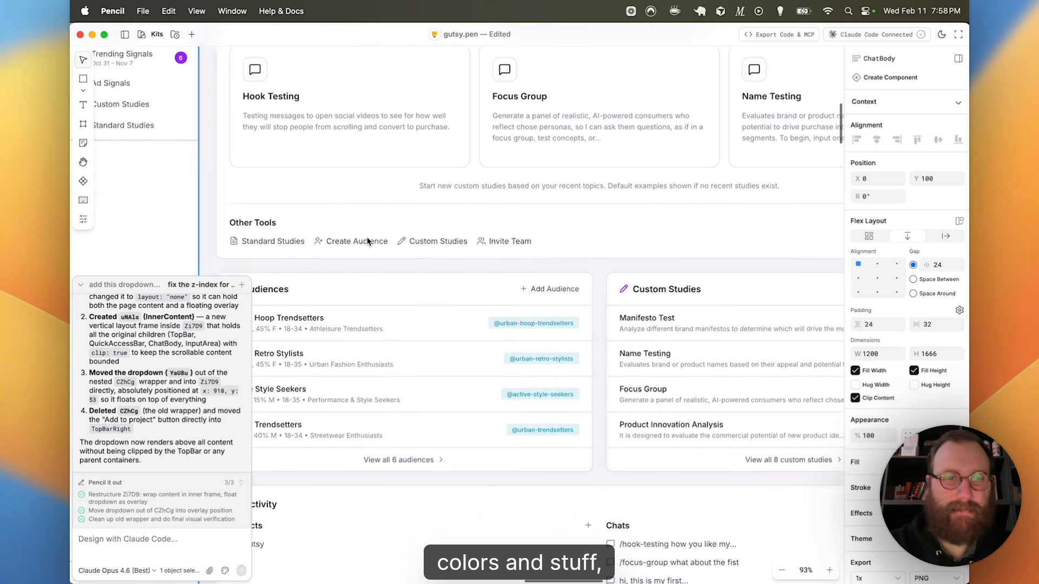
scroll(378, 265, "up", 4)
scroll(378, 336, "down", 5)
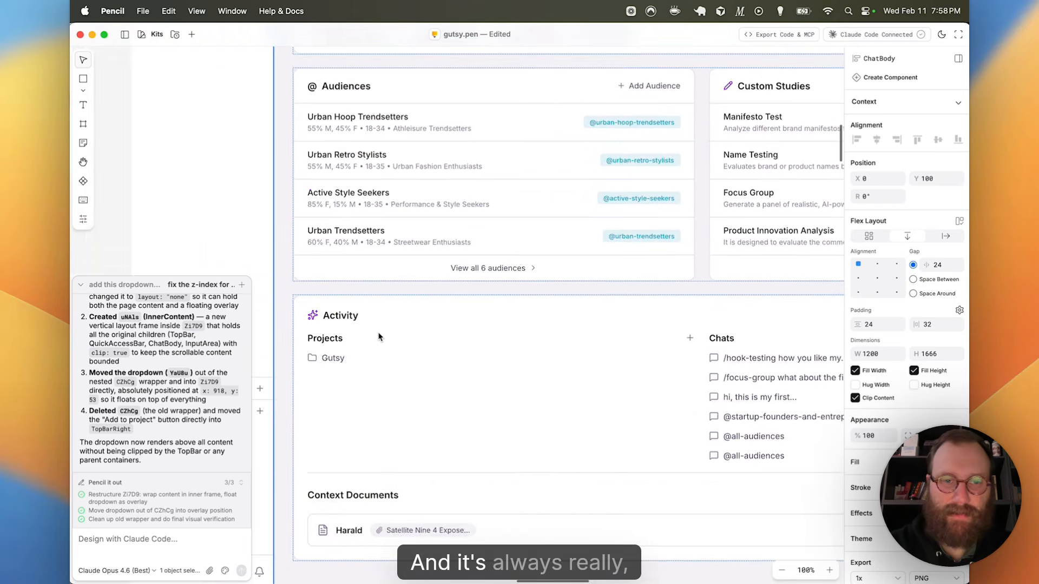
scroll(378, 336, "down", 5)
scroll(379, 337, "up", 2)
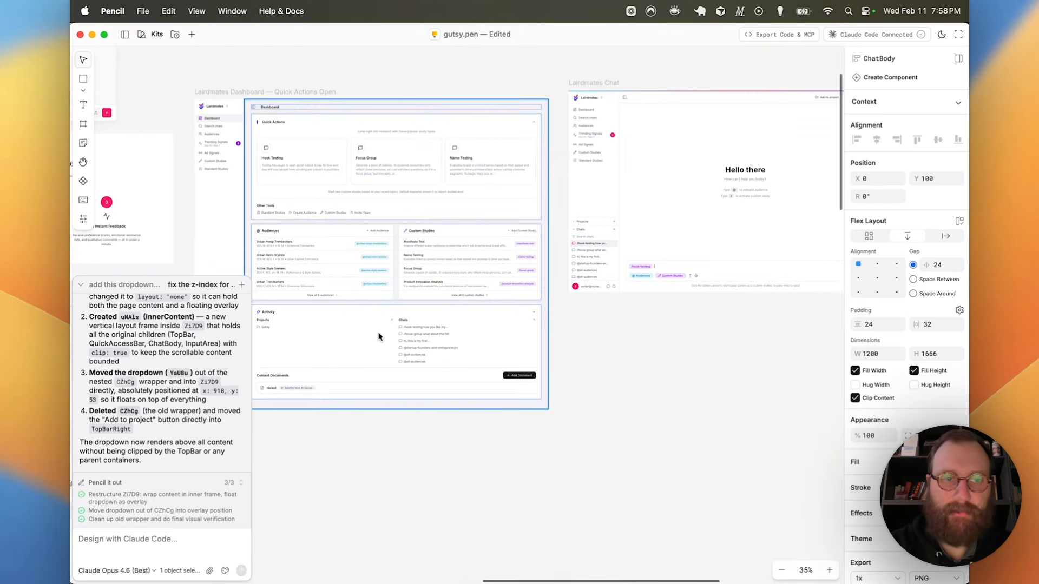
- Switch to Arc and take a screenshot of the Audiences page's content area, leaving out the sidebar
key("super+Tab")
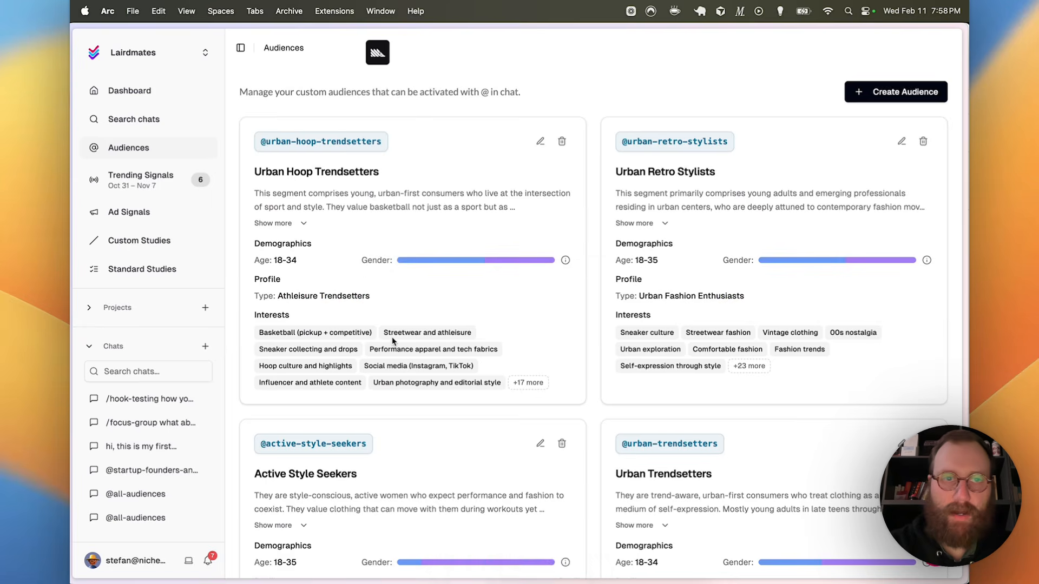
scroll(393, 339, "down", 5)
scroll(393, 340, "up", 5)
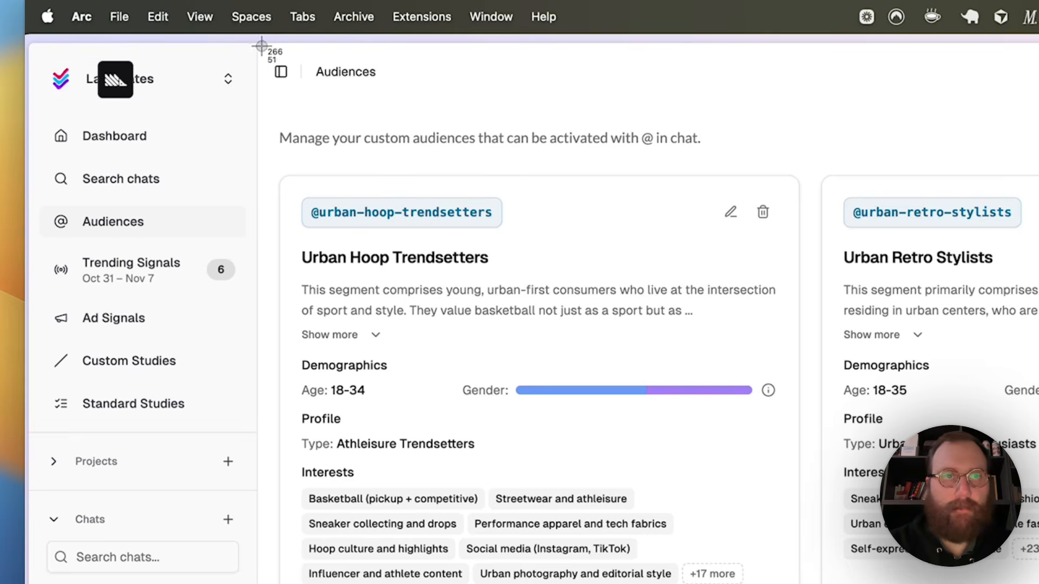
left_click_drag(261, 46, 1036, 581)
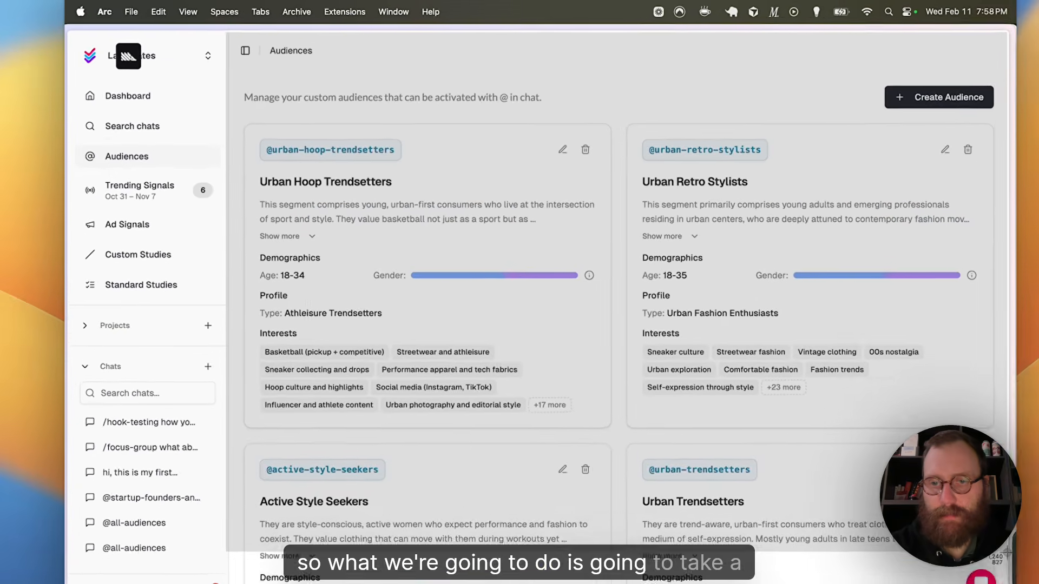
left_click_drag(959, 525, 959, 525)
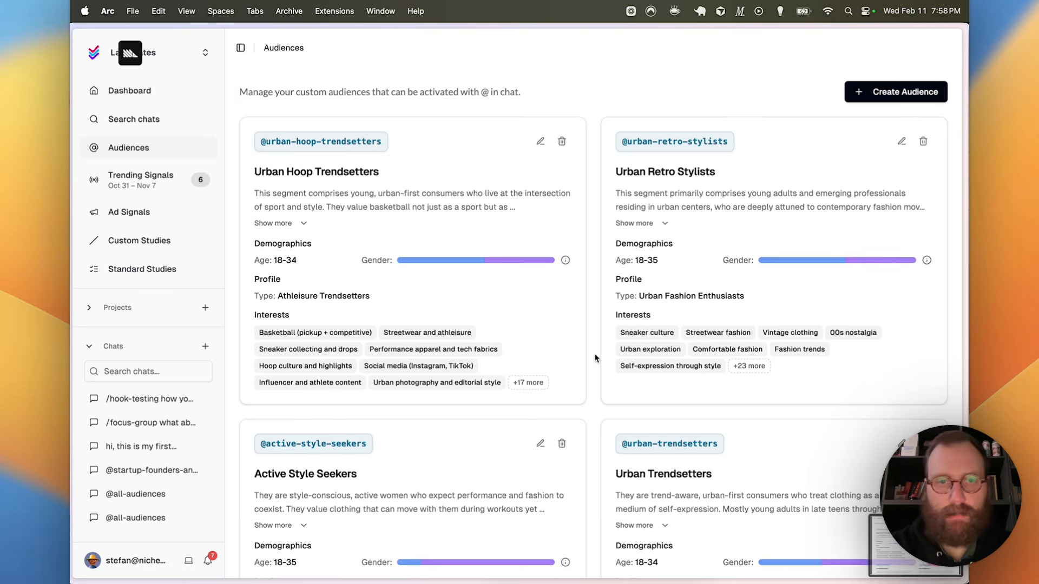
- Expand the interests of the Urban Hoop Trendsetters card, take a screenshot of the card, and collapse them again
scroll(558, 349, "down", 1)
left_click(528, 358)
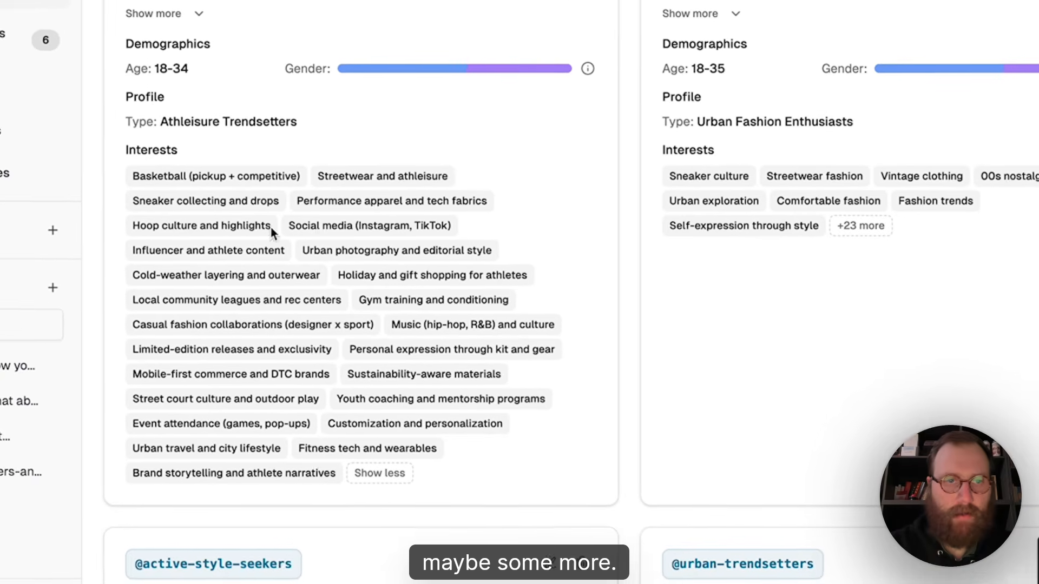
left_click_drag(89, 1, 633, 512)
left_click(378, 473)
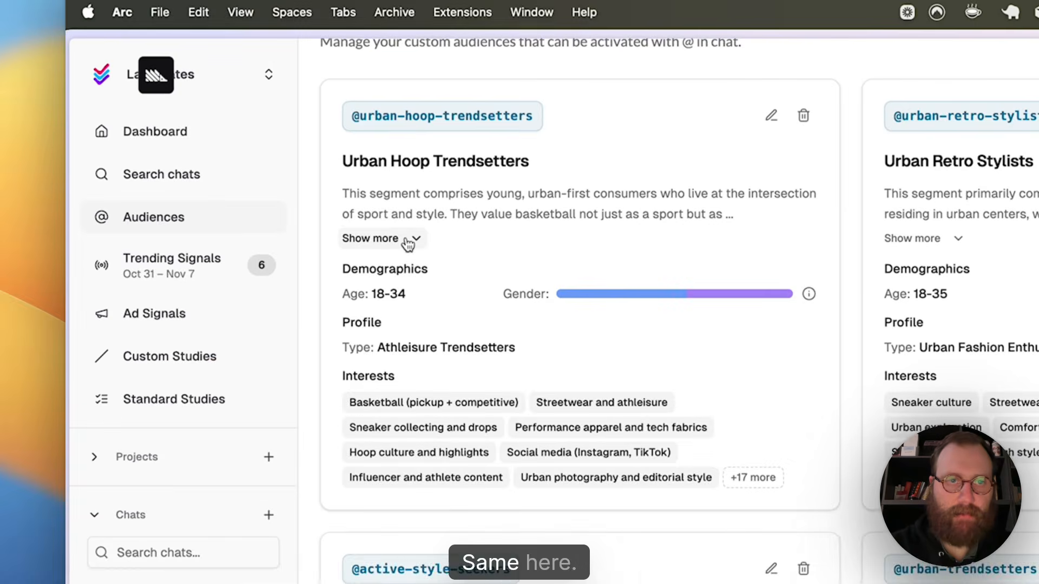
- Expand the Urban Hoop Trendsetters description, take a screenshot of the full text, and collapse it again
left_click(150, 9)
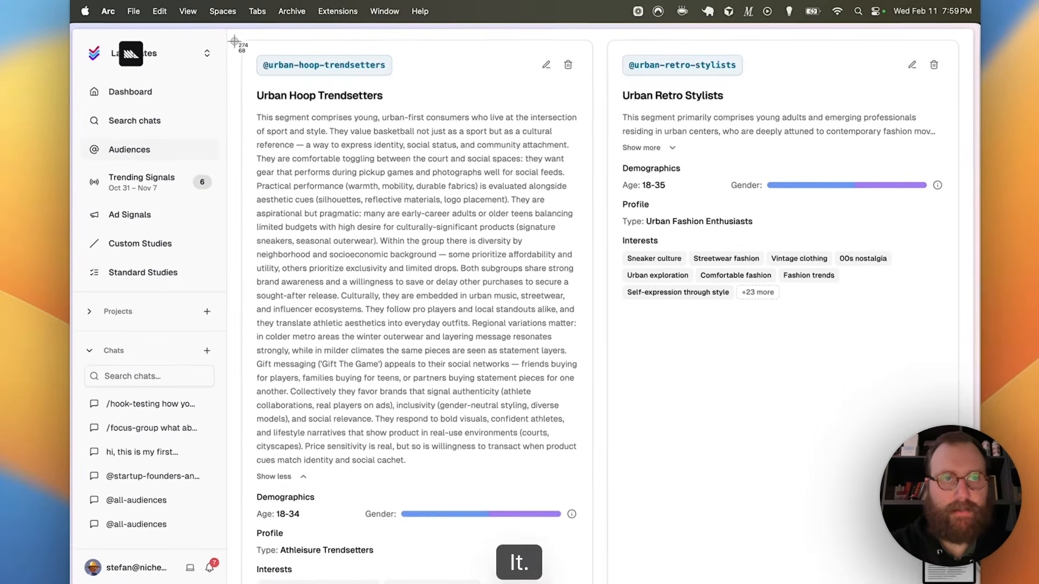
scroll(690, 526, "down", 8)
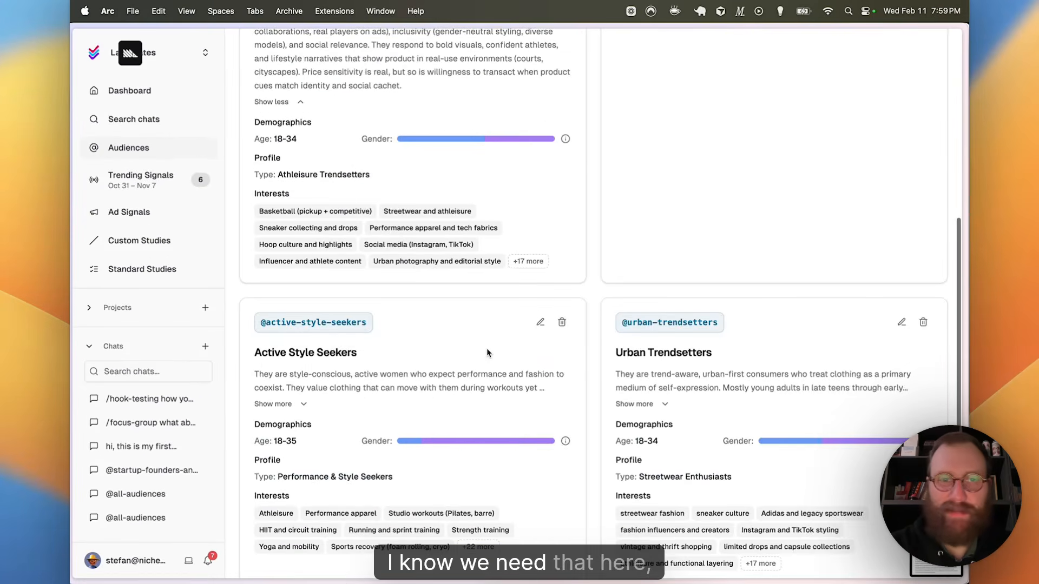
scroll(487, 350, "up", 7)
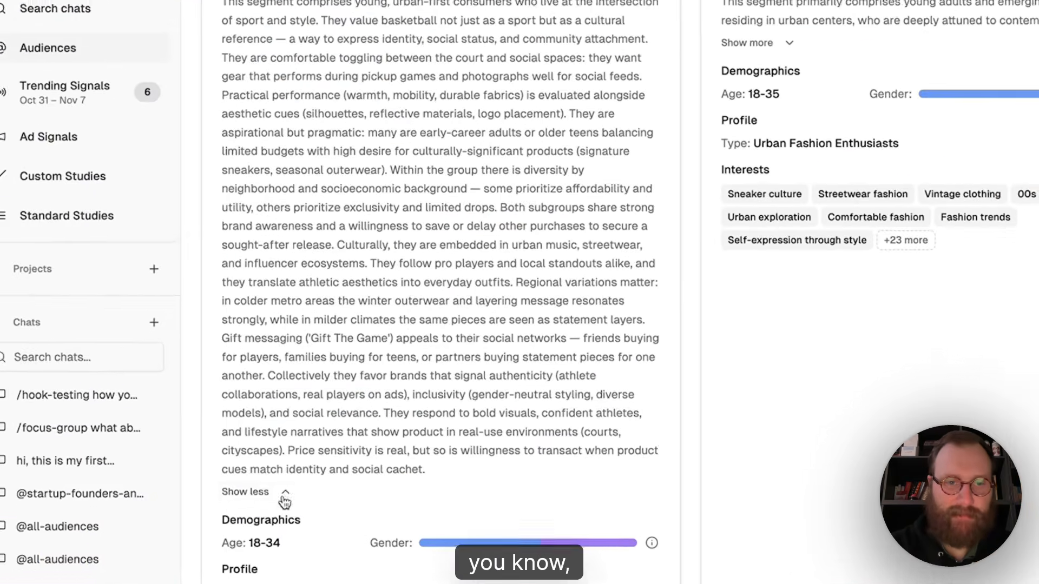
left_click(300, 472)
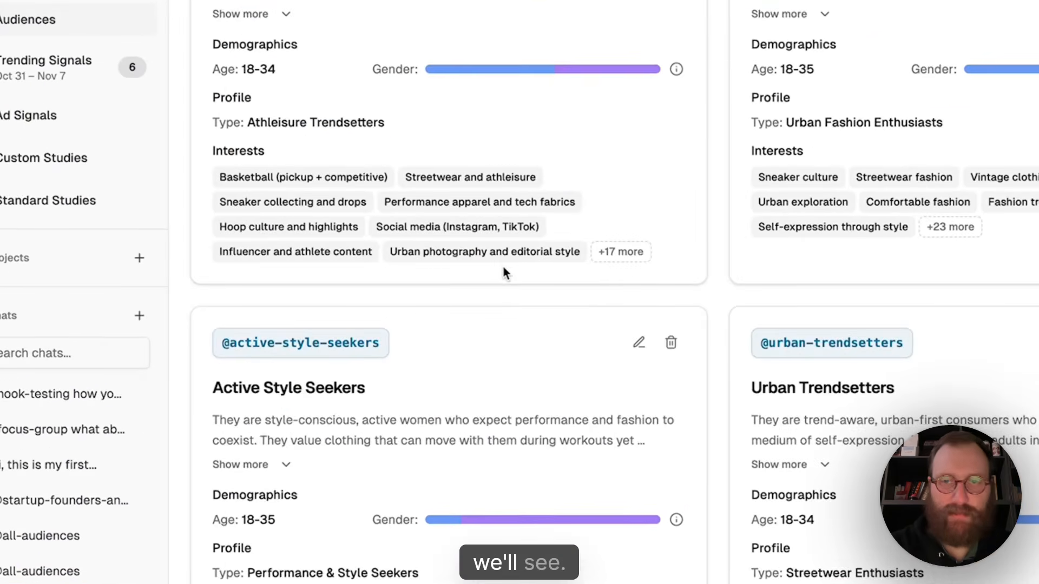
- Switch to Pencil and look over the Lairdmates Dashboard, Lairdmates Chat and Lairdmates Chat — Active frames
key("super+Tab")
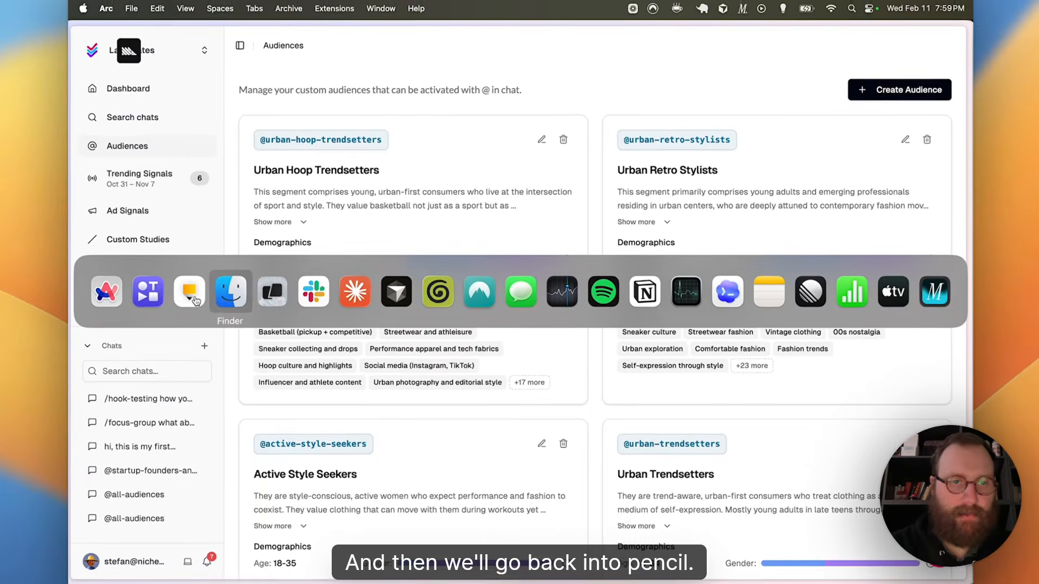
left_click(191, 293)
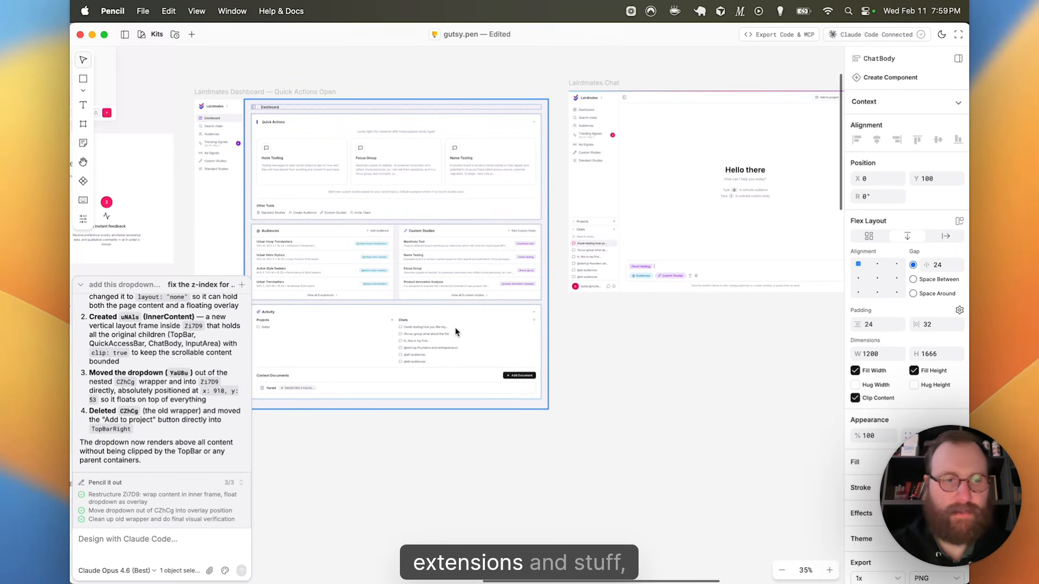
scroll(503, 362, "right", 5)
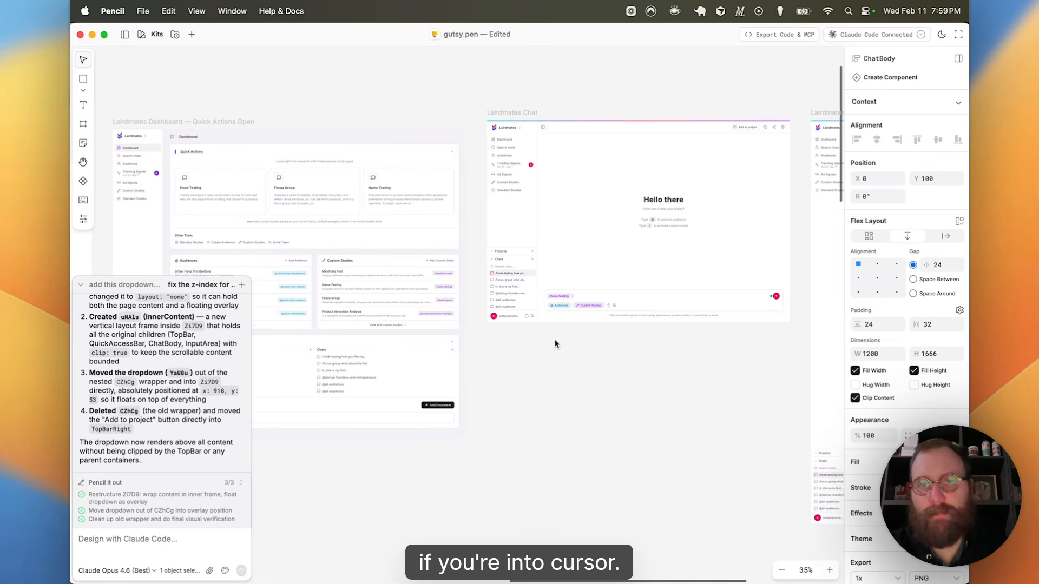
scroll(559, 336, "right", 6)
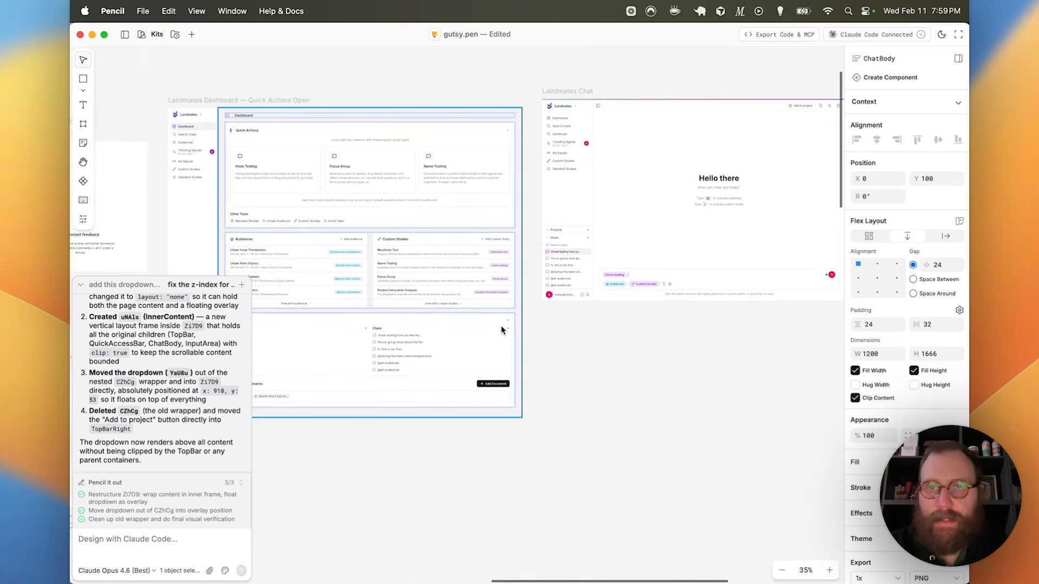
scroll(583, 297, "right", 5)
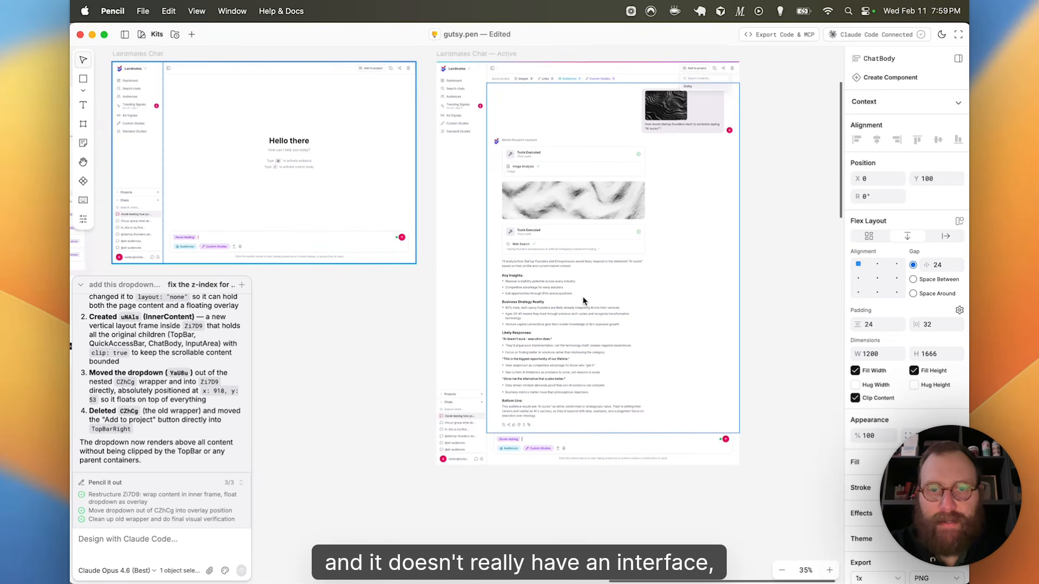
scroll(583, 298, "left", 5)
scroll(582, 298, "up", 1)
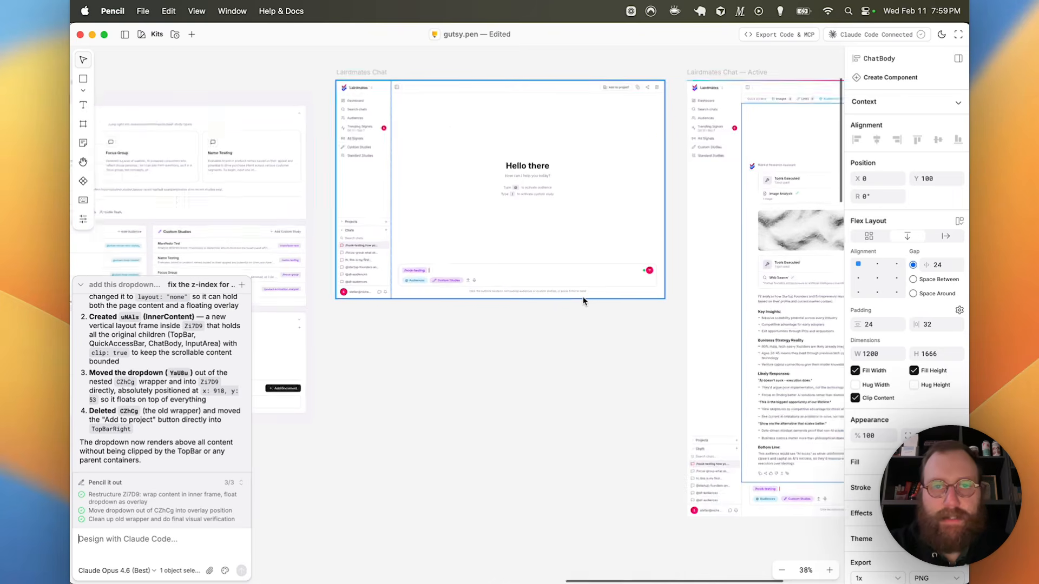
scroll(583, 297, "down", 4)
scroll(583, 297, "left", 3)
scroll(583, 297, "left", 3)
scroll(582, 297, "down", 3)
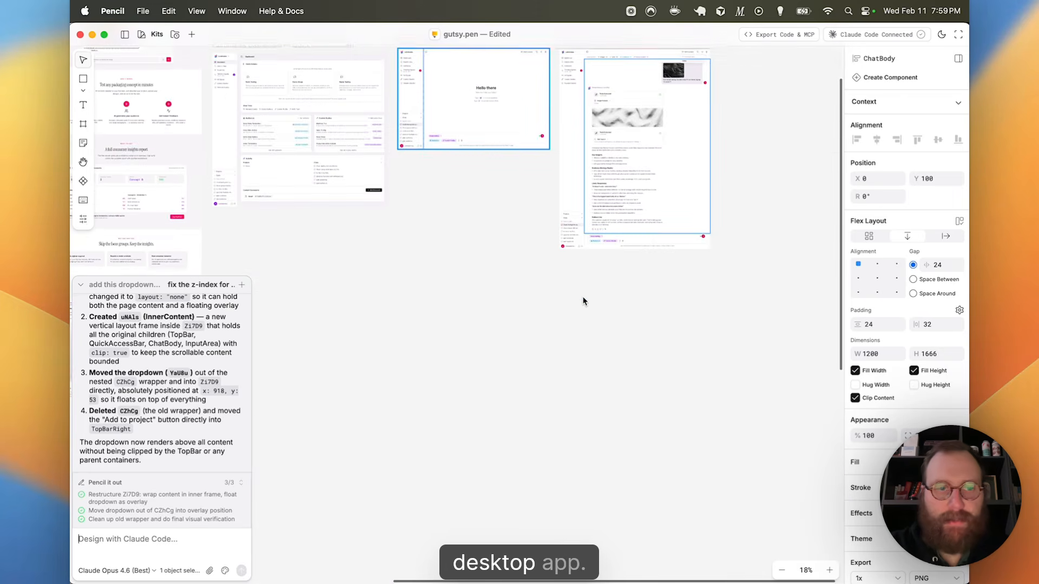
key("super+Tab")
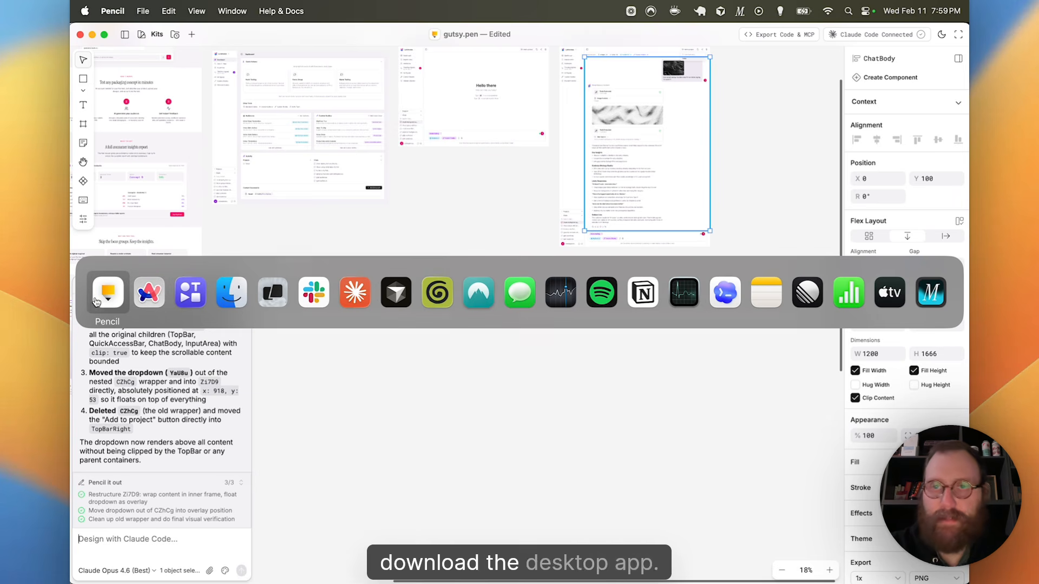
key("super+Tab")
scroll(360, 319, "left", 2)
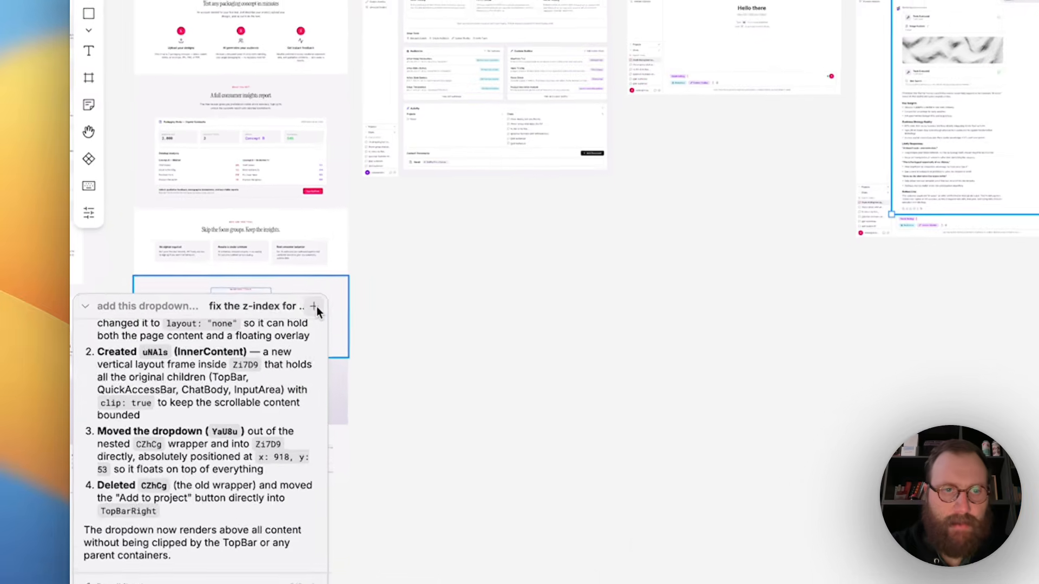
- In a new, widened chat, write "create a new frame and replicate the following screen that lives in the dashboard as closely as possible."
left_click(241, 285)
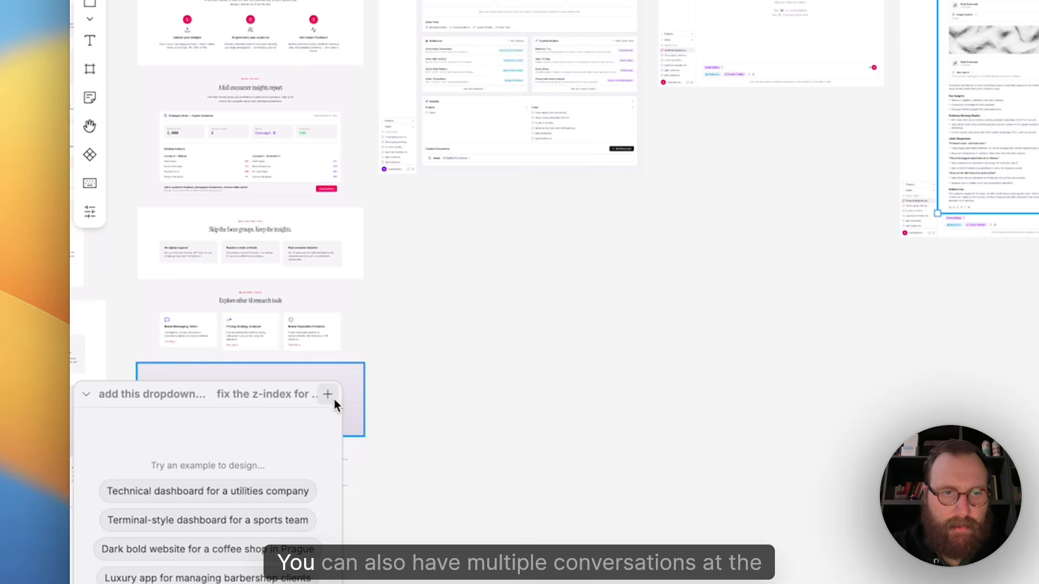
left_click_drag(341, 386, 855, 305)
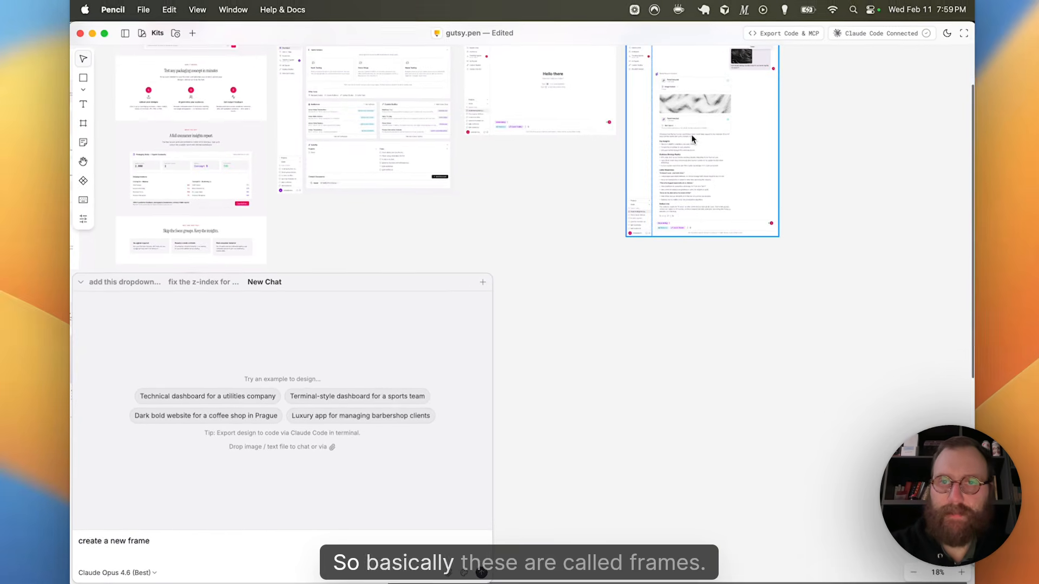
left_click(222, 540)
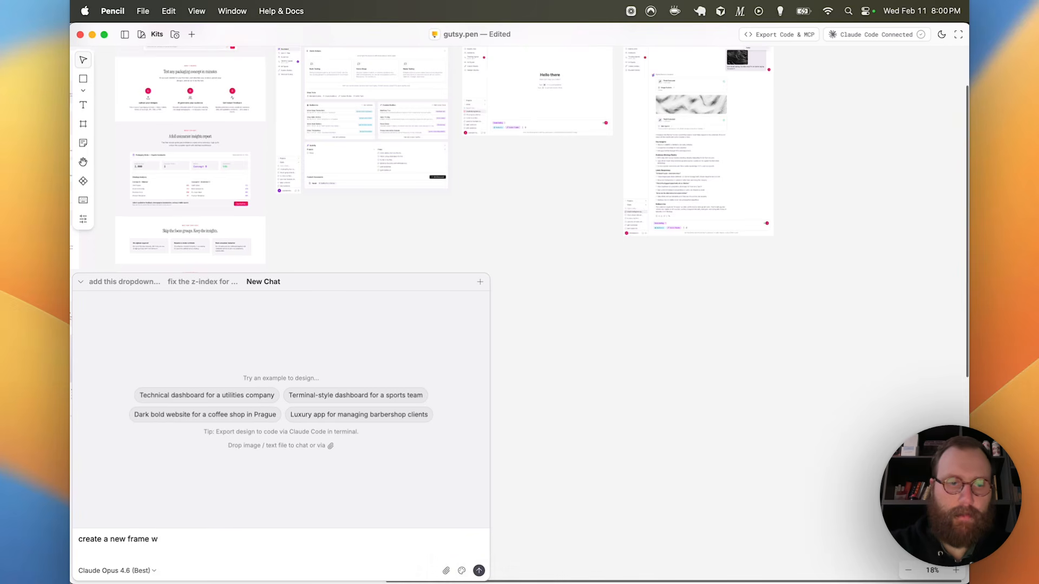
type("and replicate the ")
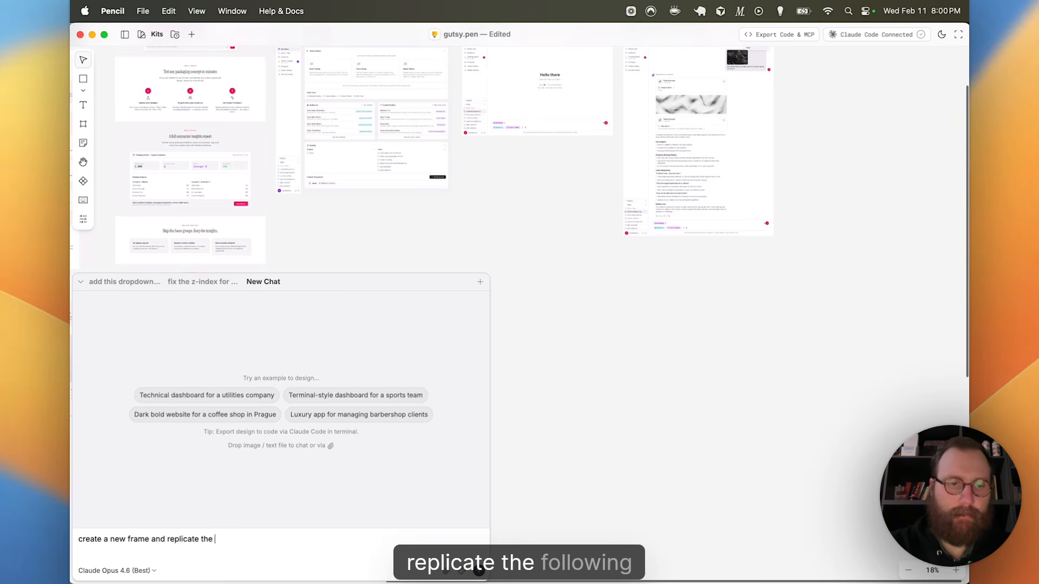
type("following screen")
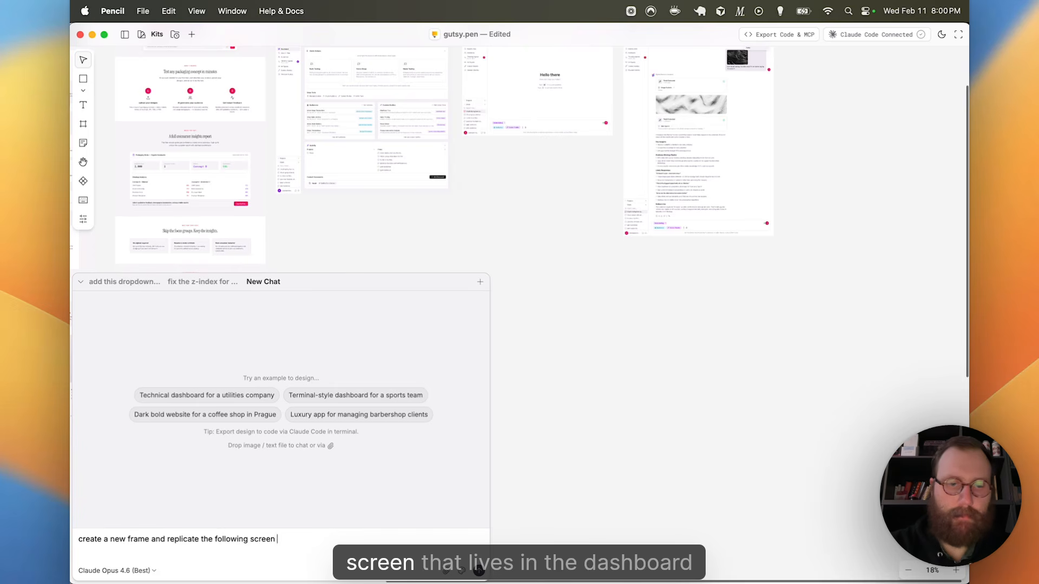
type(" that lives in ")
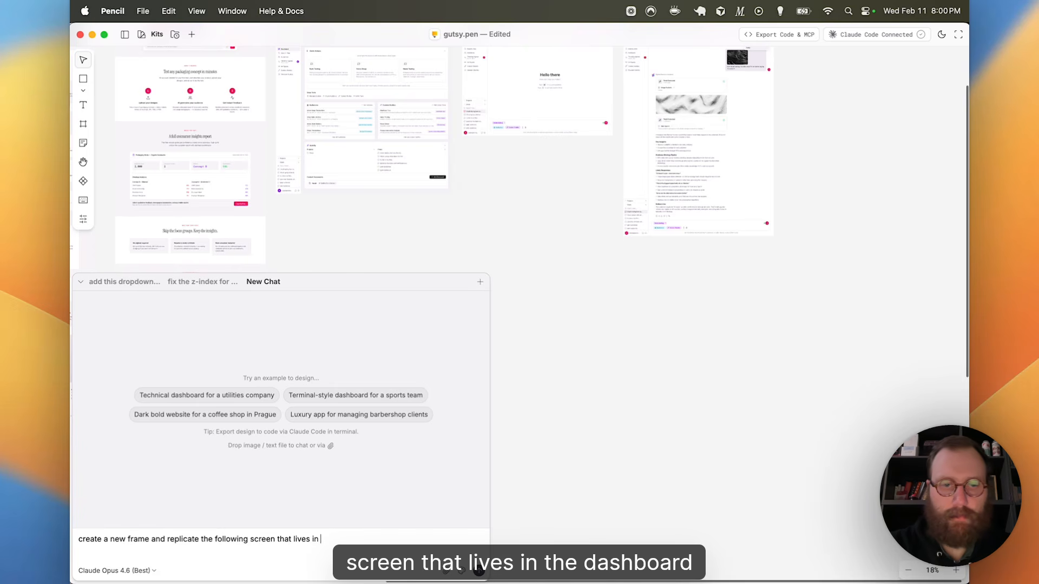
type("te")
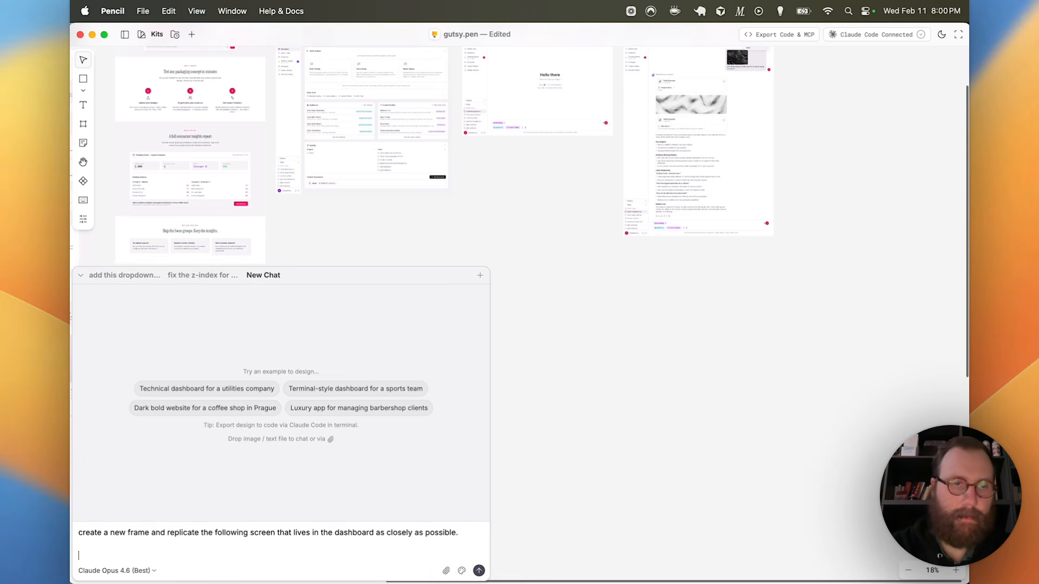
- Switch to Arc, take a screenshot of the whole Audiences page including its sidebar, and return to Pencil
key("super+Tab")
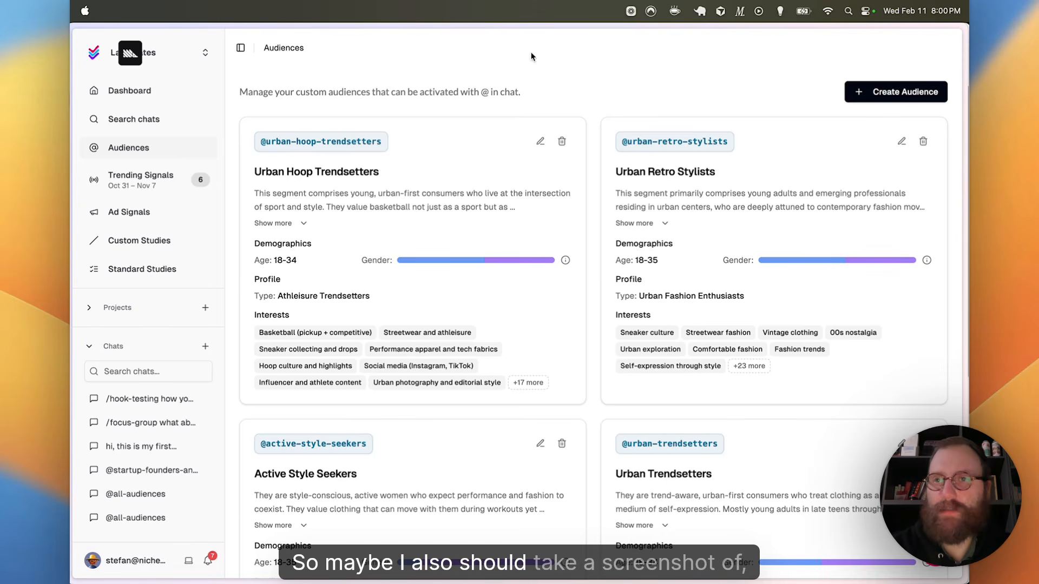
key("super+shift+4")
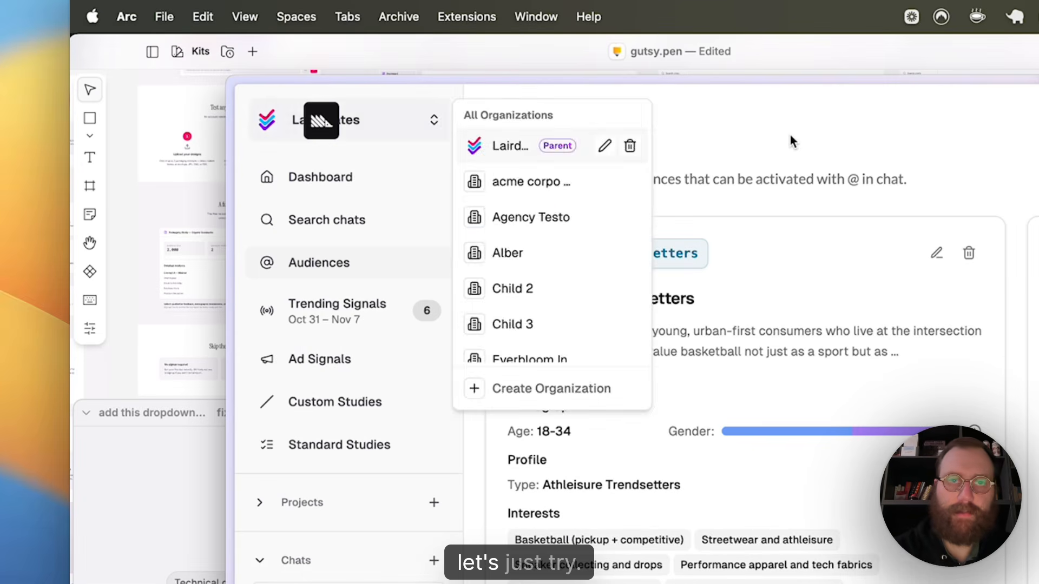
left_click(791, 142)
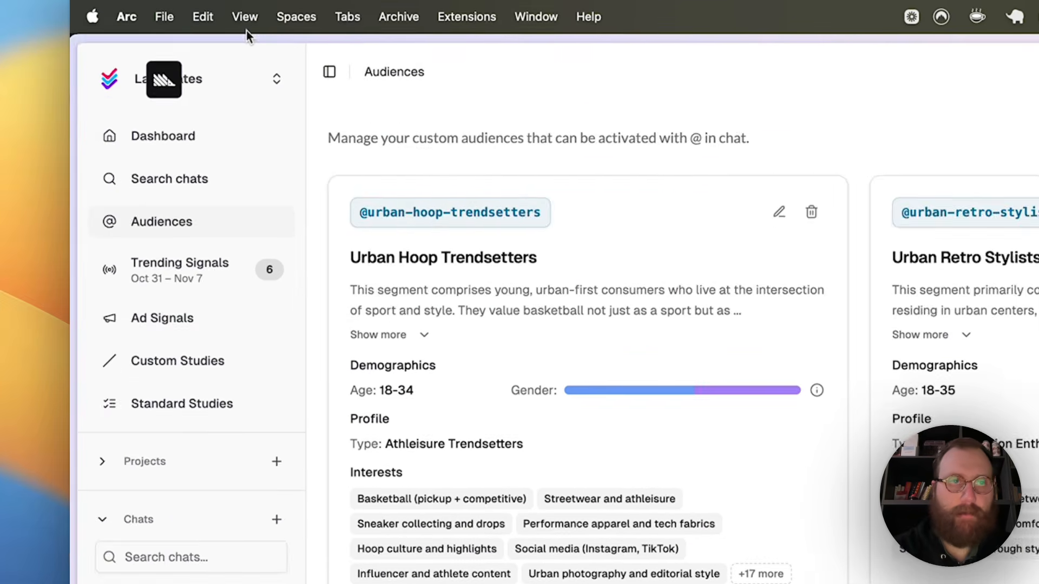
key("super+Tab")
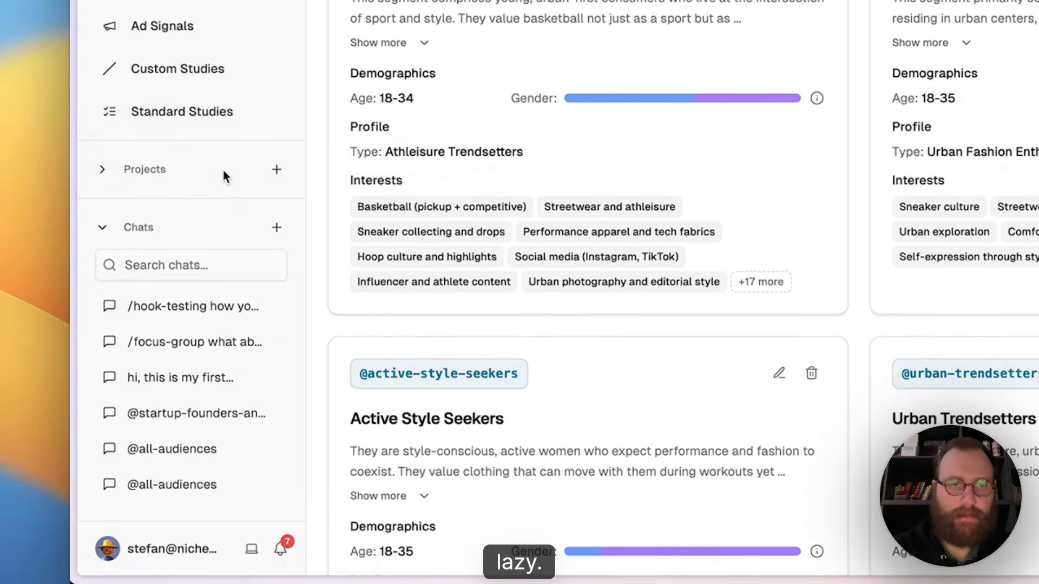
key("super+Tab")
key("super+Tab")
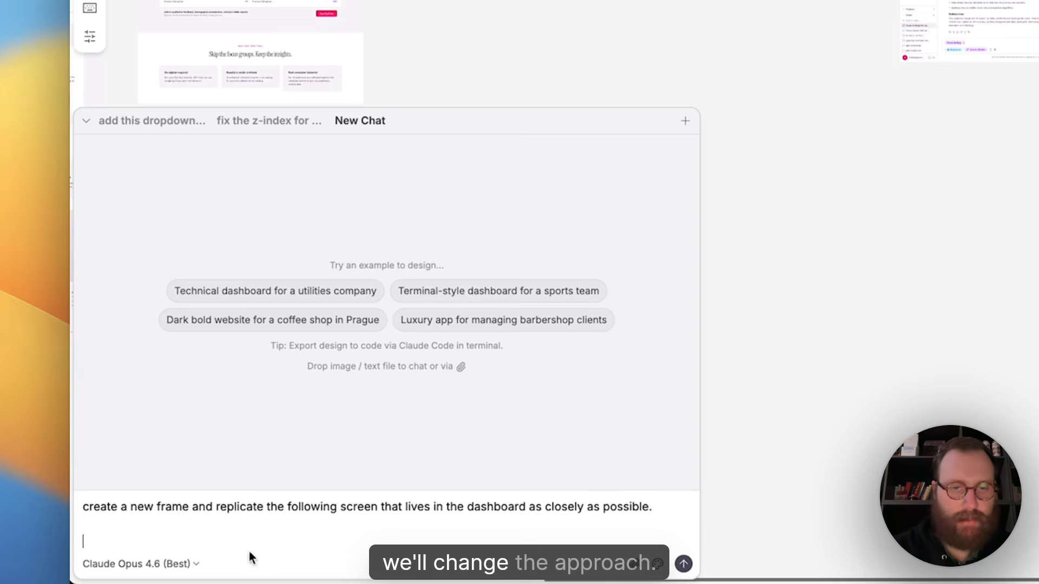
key("ctrl+super+space")
key("Escape")
key("super+space")
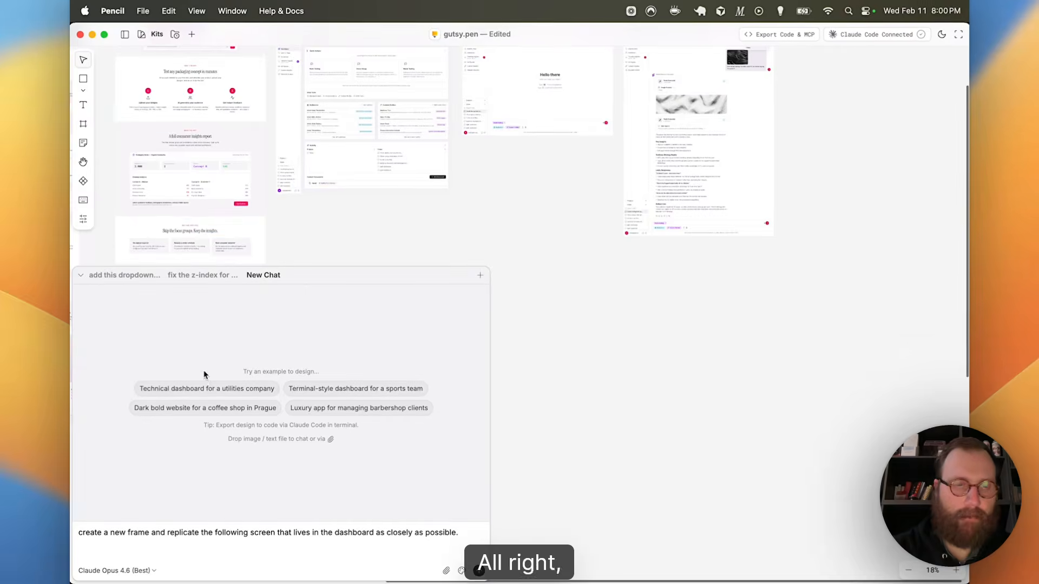
- Select the four Audiences page screenshots in Finder and attach them to the new chat's prompt in Pencil
key("super+Tab")
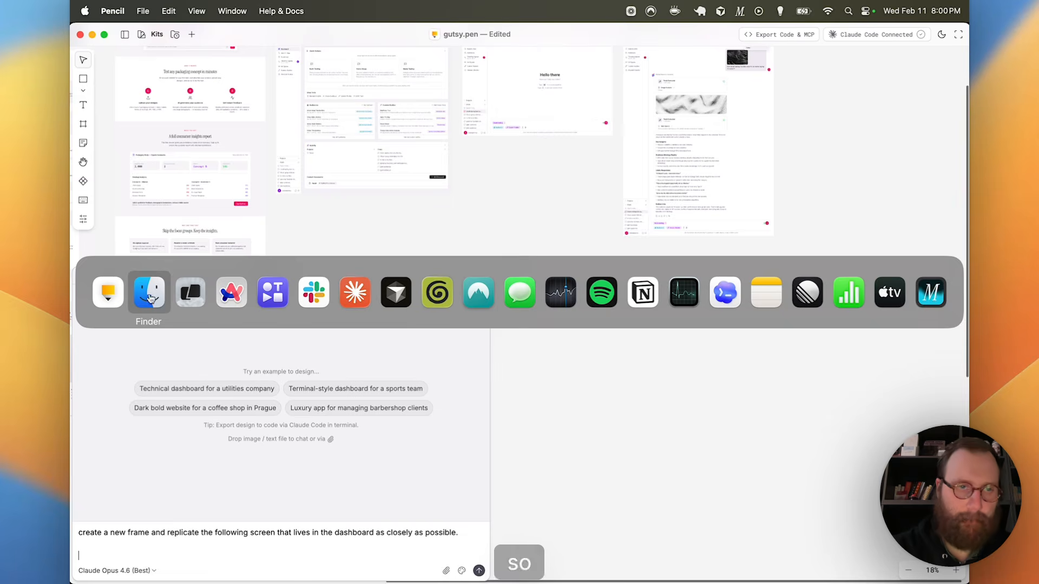
key("super+Tab")
left_click(149, 295)
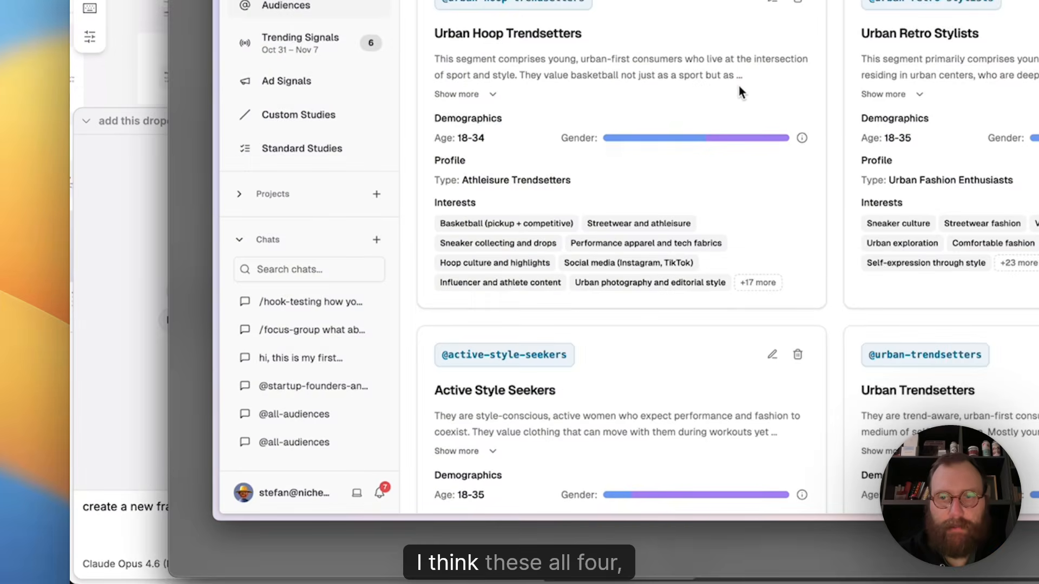
key("space")
left_click(739, 87, "shift")
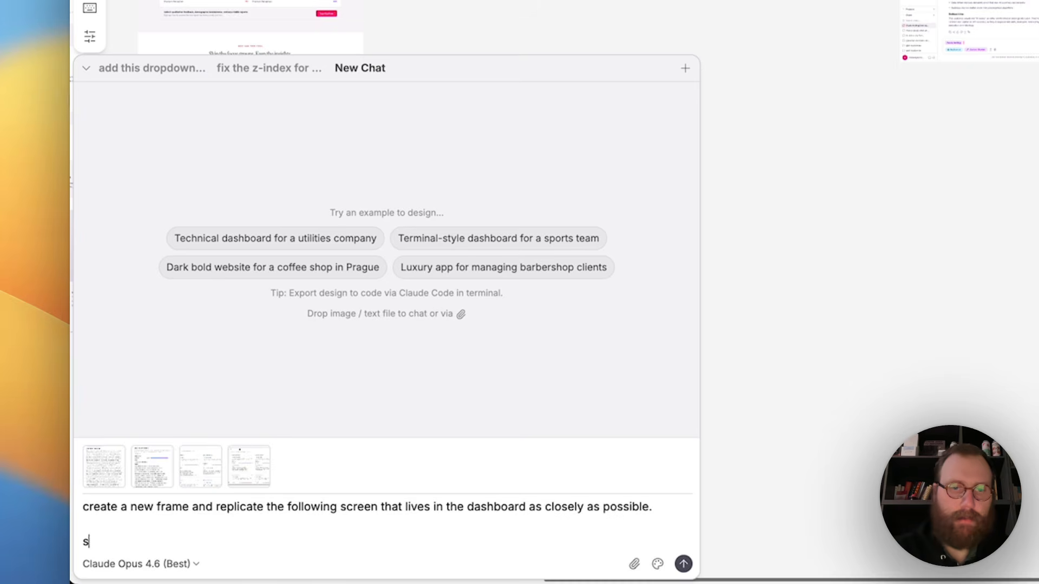
- Add "some of the screenshots show the same elements but then toggled open for more detail (like the text and badges)" to the prompt and send it
type("ome of ")
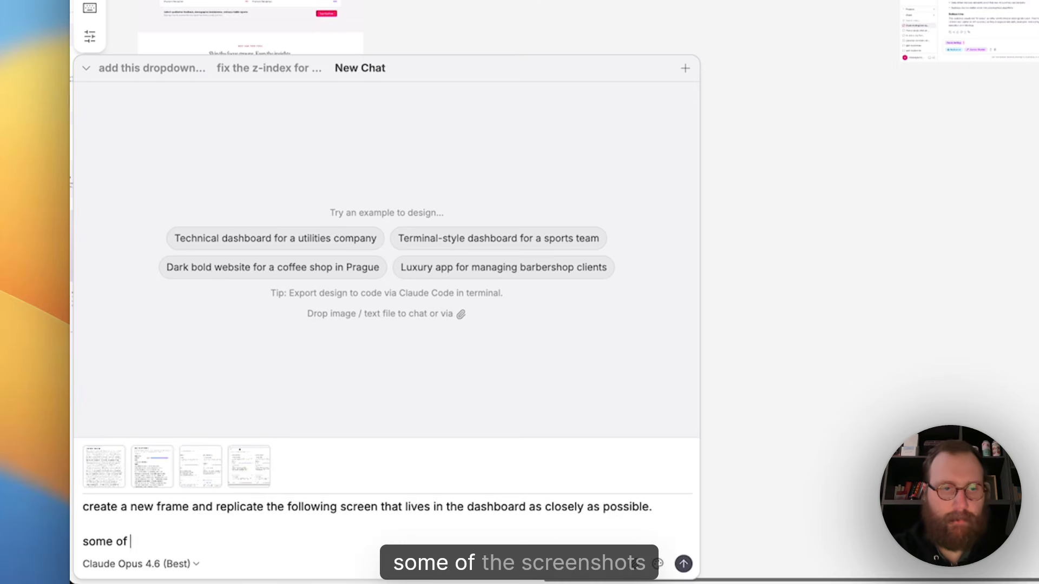
type("the sc")
type("reenshots sho")
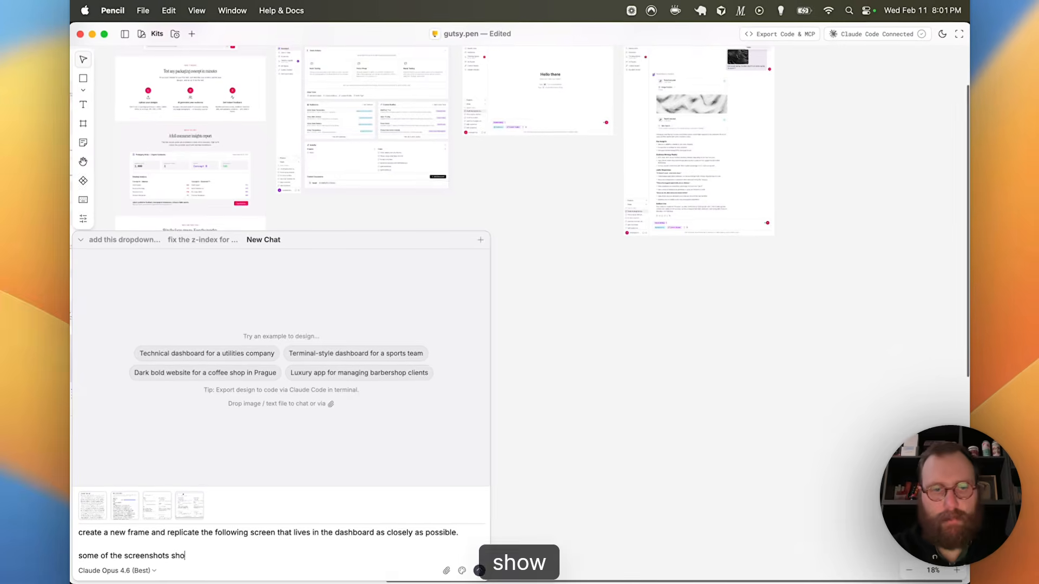
type("w the same elements")
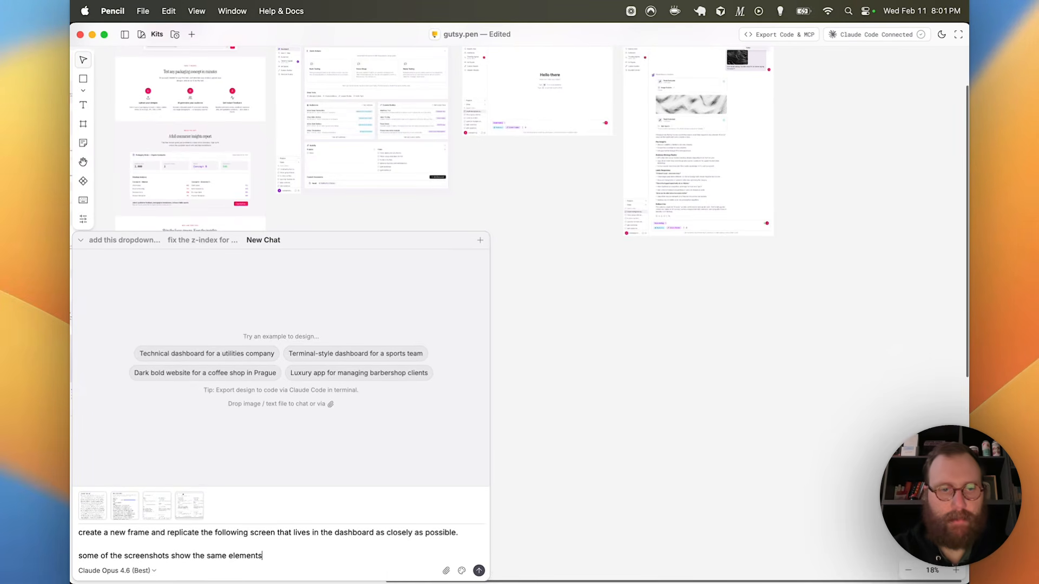
type(" but then toggled ")
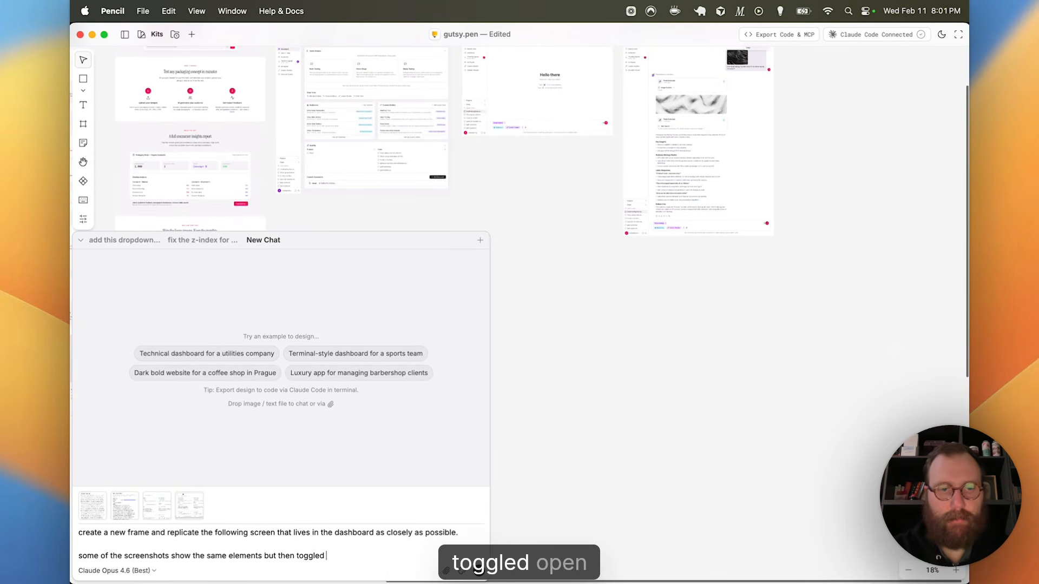
type("open for more")
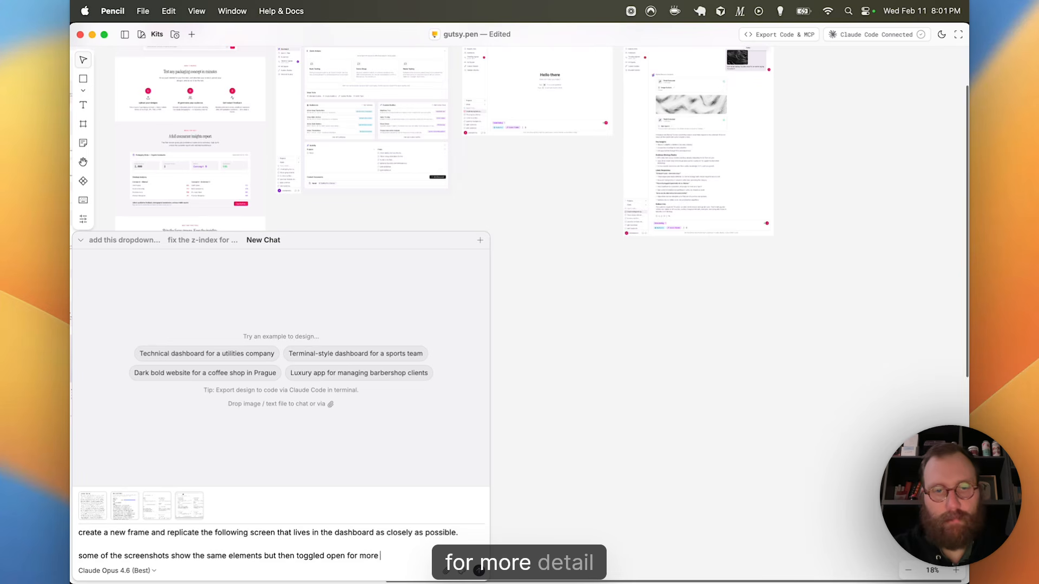
type(" detail (like the text")
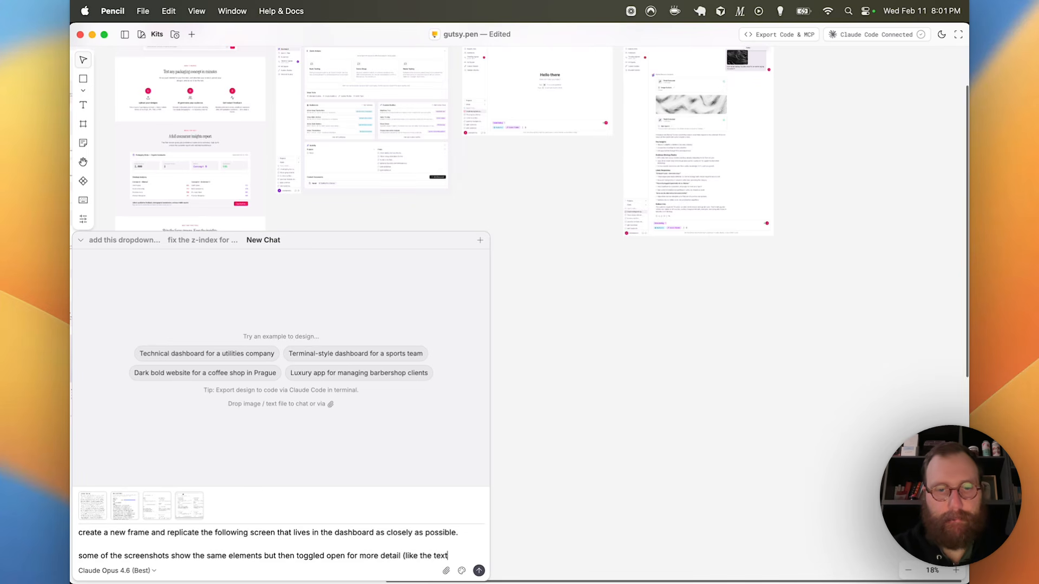
type(" and badges)")
key("Return")
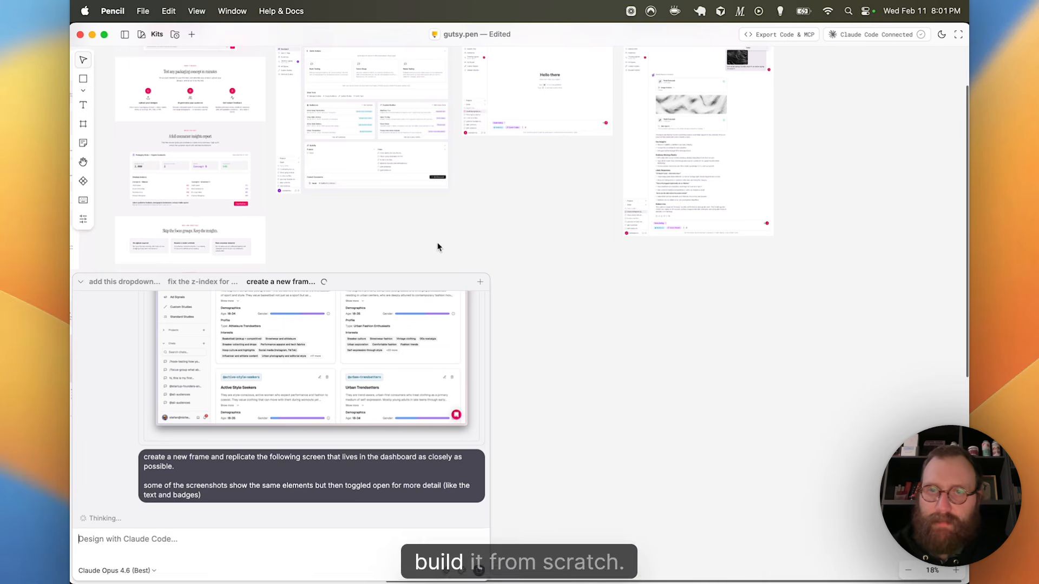
- Examine the color swatches in the Gutsy Brand Colors frame on the canvas
scroll(442, 243, "up", 1)
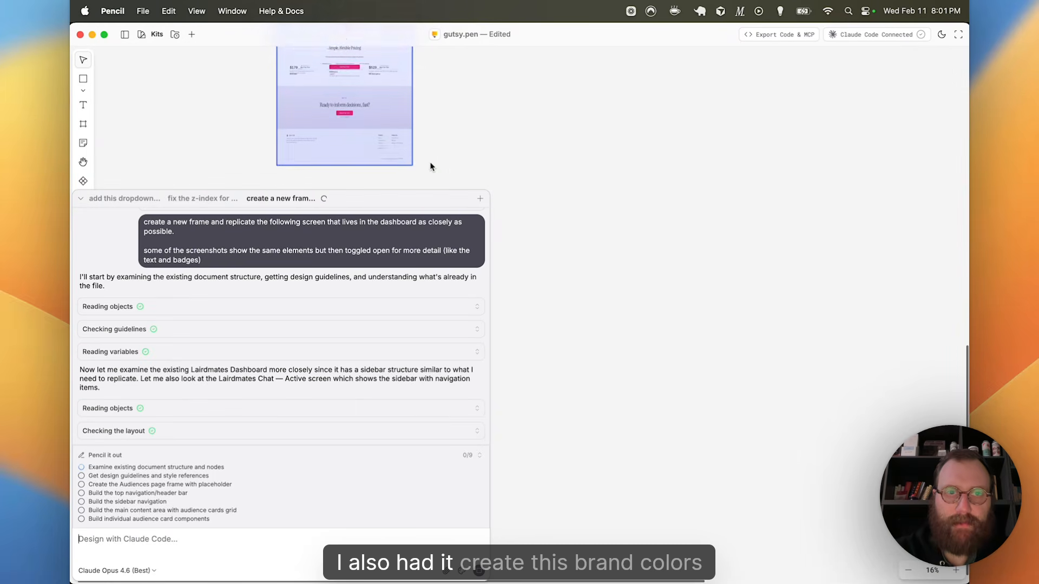
scroll(378, 113, "down", 5)
scroll(352, 82, "up", 1)
scroll(352, 82, "up", 5)
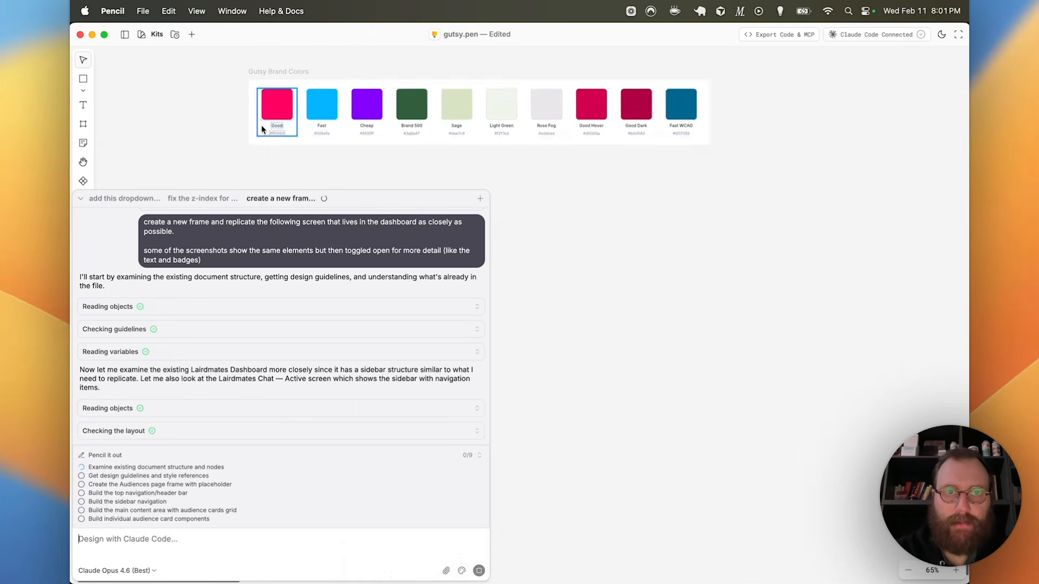
scroll(444, 146, "down", 1)
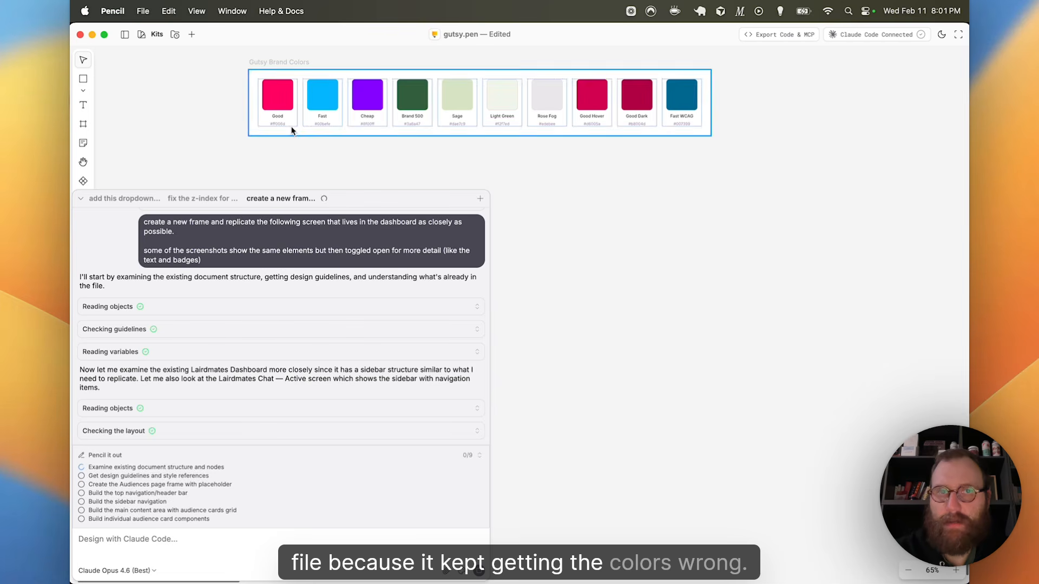
scroll(379, 124, "down", 3)
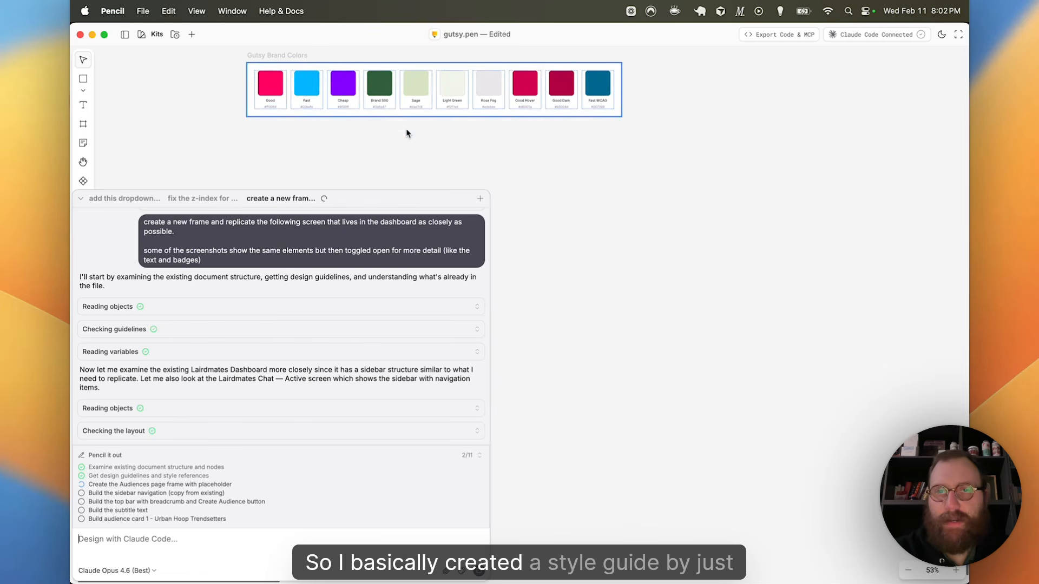
scroll(407, 133, "down", 3)
scroll(433, 146, "right", 2)
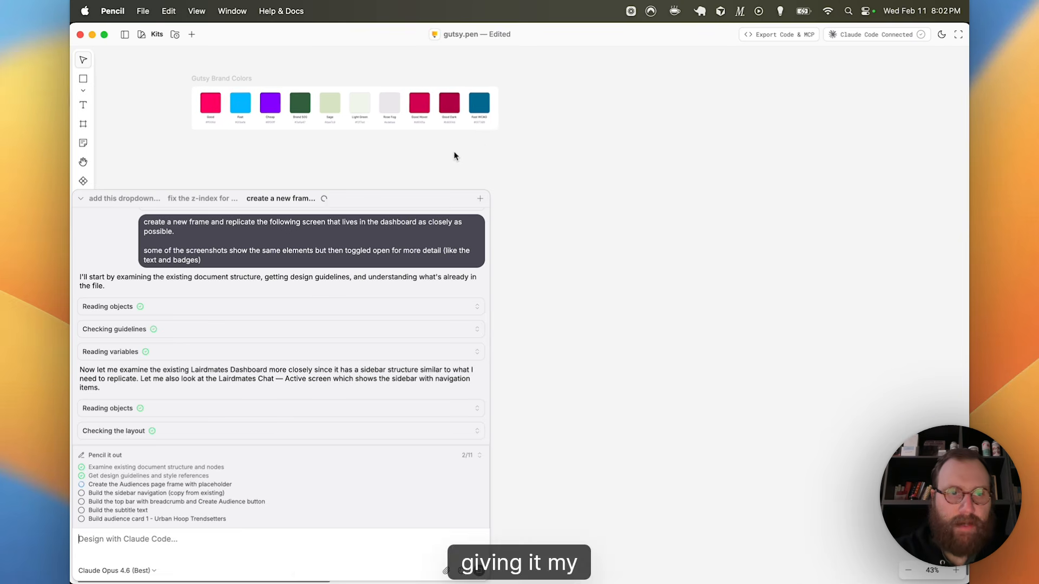
scroll(454, 157, "down", 2)
scroll(455, 156, "down", 3)
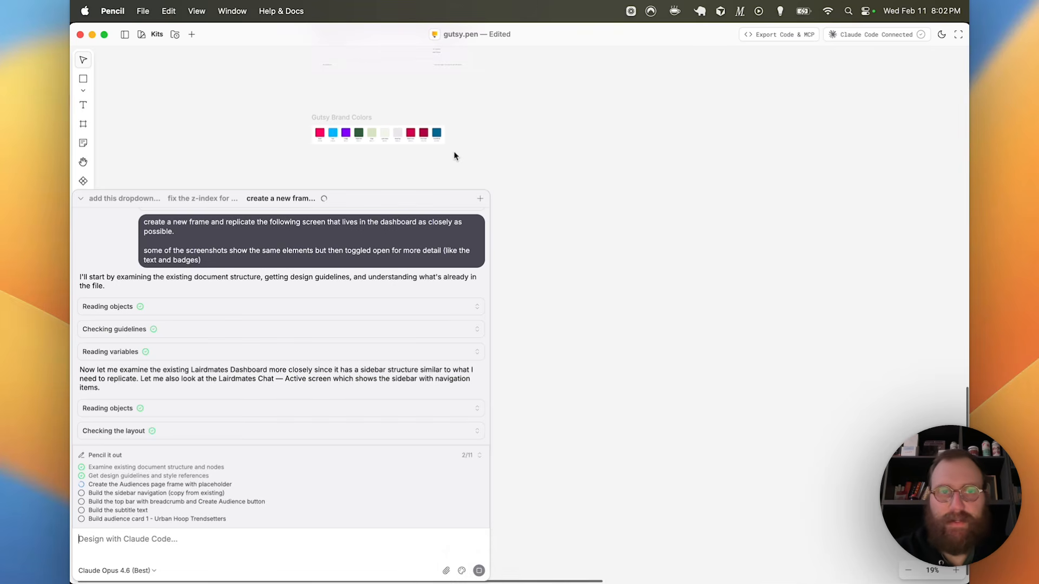
scroll(455, 156, "right", 2)
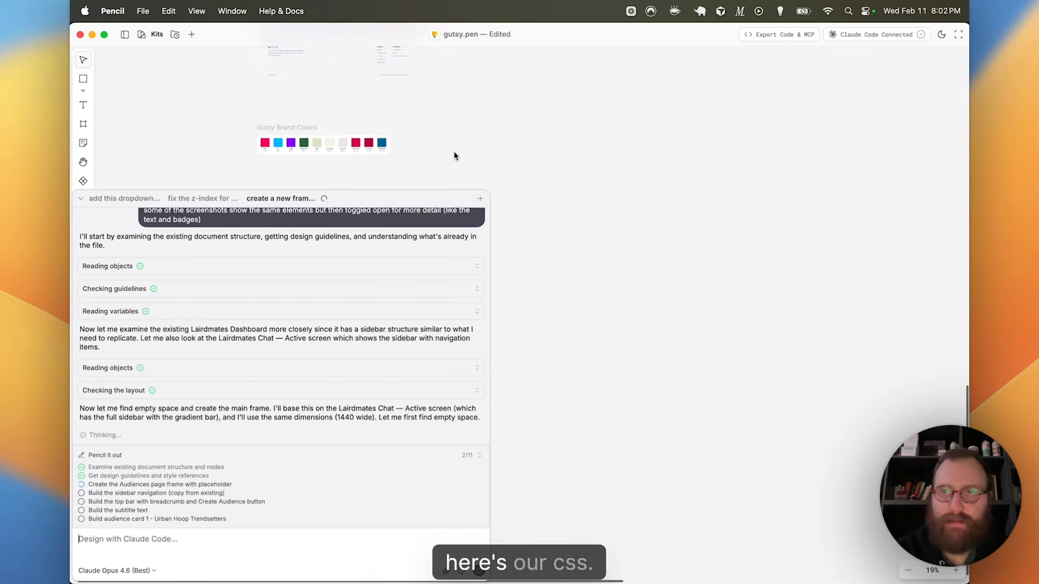
scroll(455, 157, "left", 1)
scroll(318, 103, "up", 3)
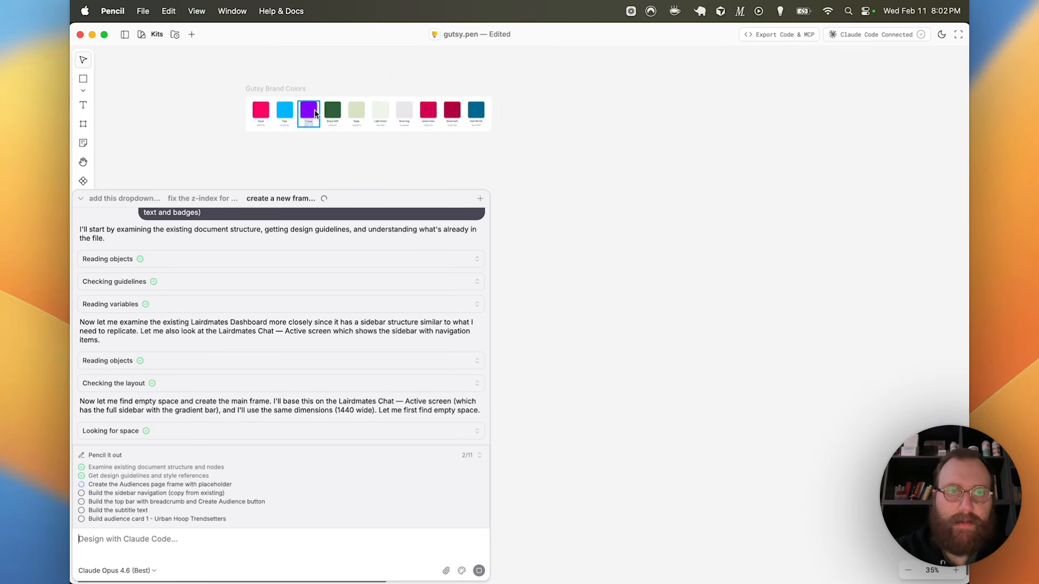
scroll(315, 113, "up", 3)
scroll(315, 114, "down", 3)
scroll(491, 103, "right", 5)
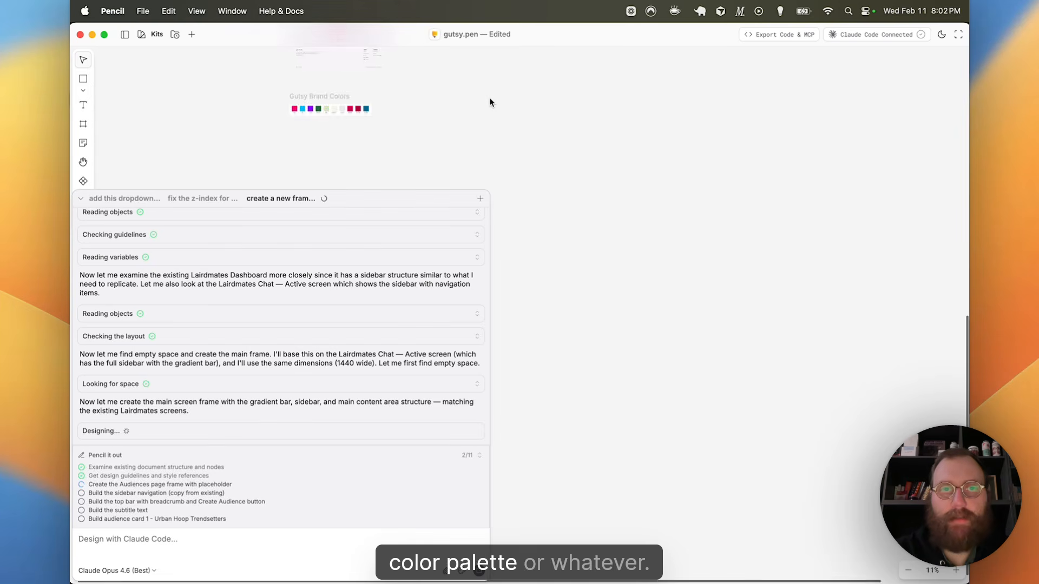
- Look over the landing page's "Ready to inform decisions, fast?" section and the Lairdmates Audiences frame being generated
scroll(490, 103, "up", 10)
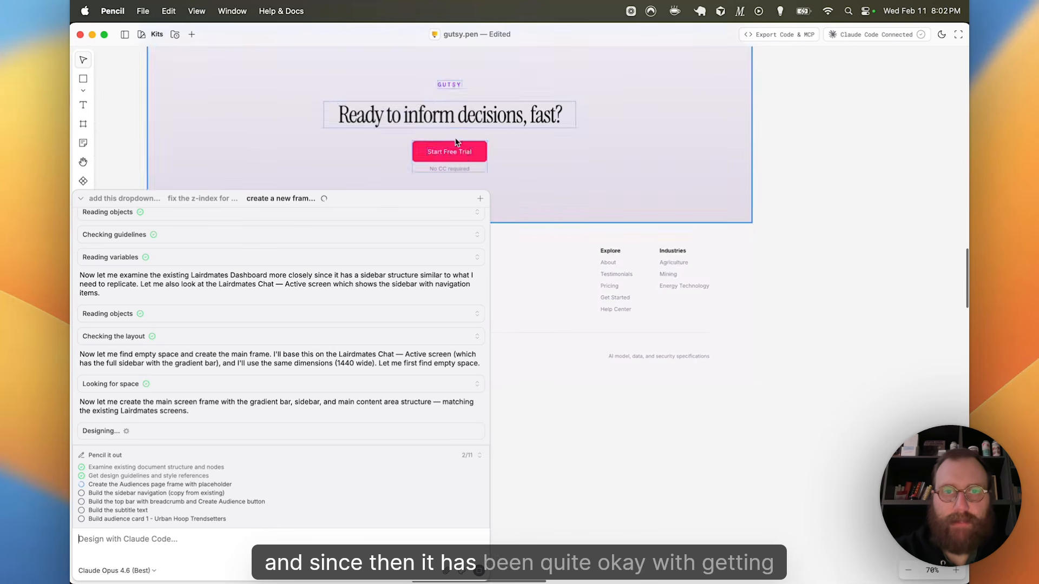
scroll(456, 143, "up", 2)
scroll(465, 152, "down", 10)
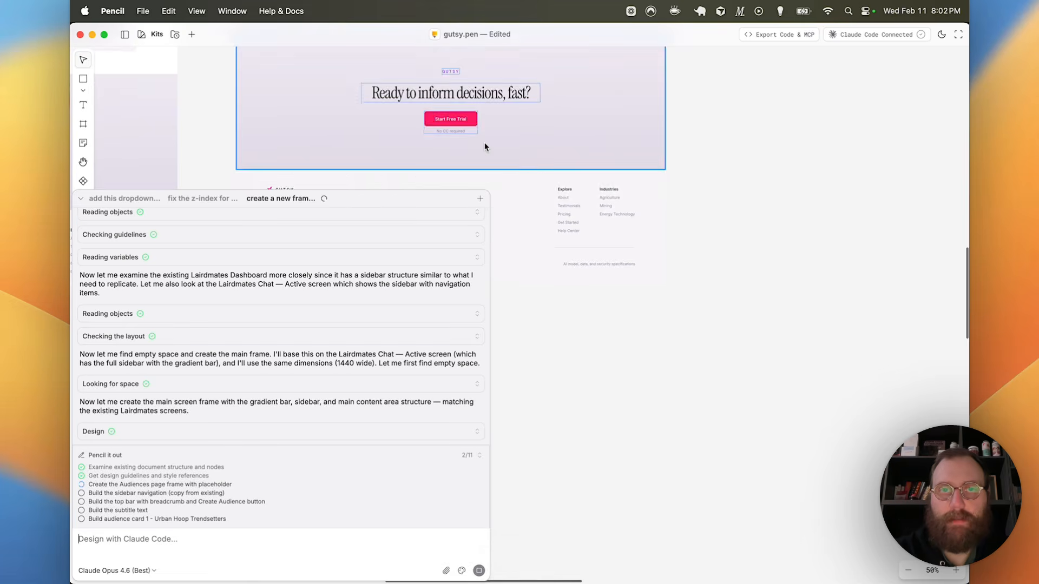
scroll(485, 147, "up", 2)
scroll(485, 147, "right", 3)
scroll(485, 147, "left", 2)
scroll(485, 146, "down", 1)
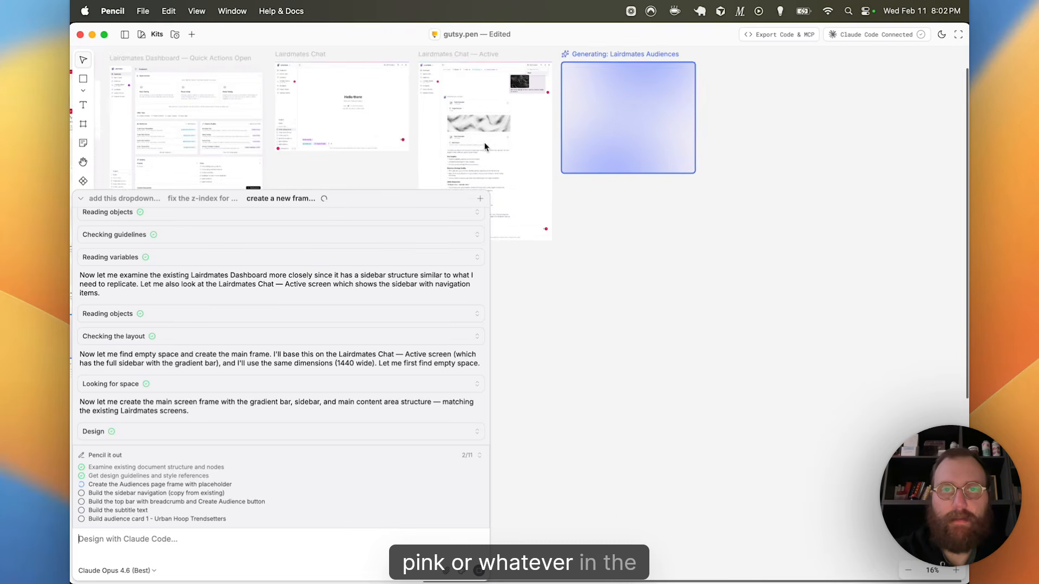
scroll(485, 146, "left", 1)
scroll(485, 146, "right", 3)
scroll(485, 146, "up", 1)
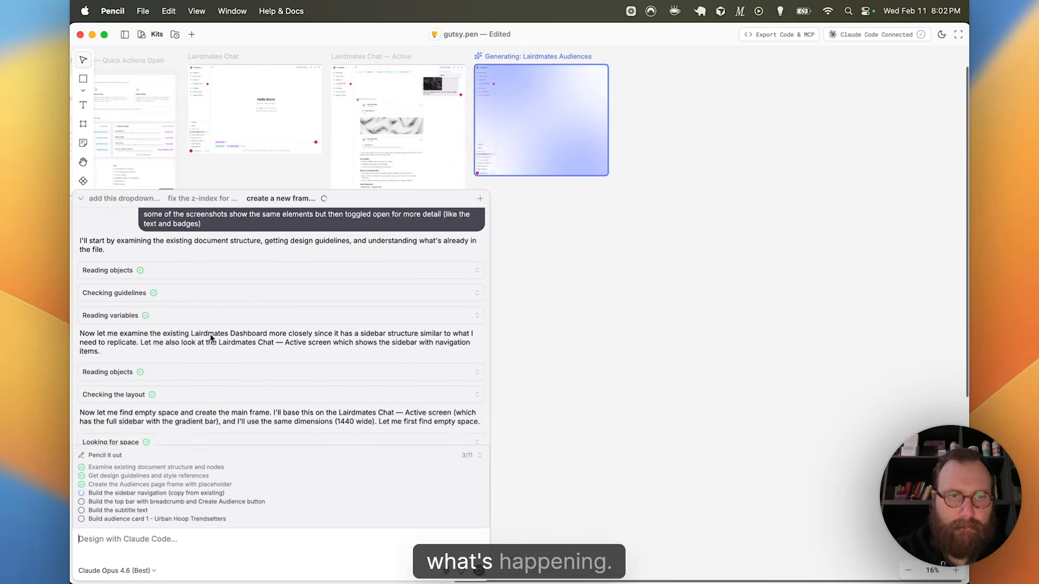
- Switch to the lairdmates project in Cursor and try to run "yarn dev" in its terminal
key("super+Tab")
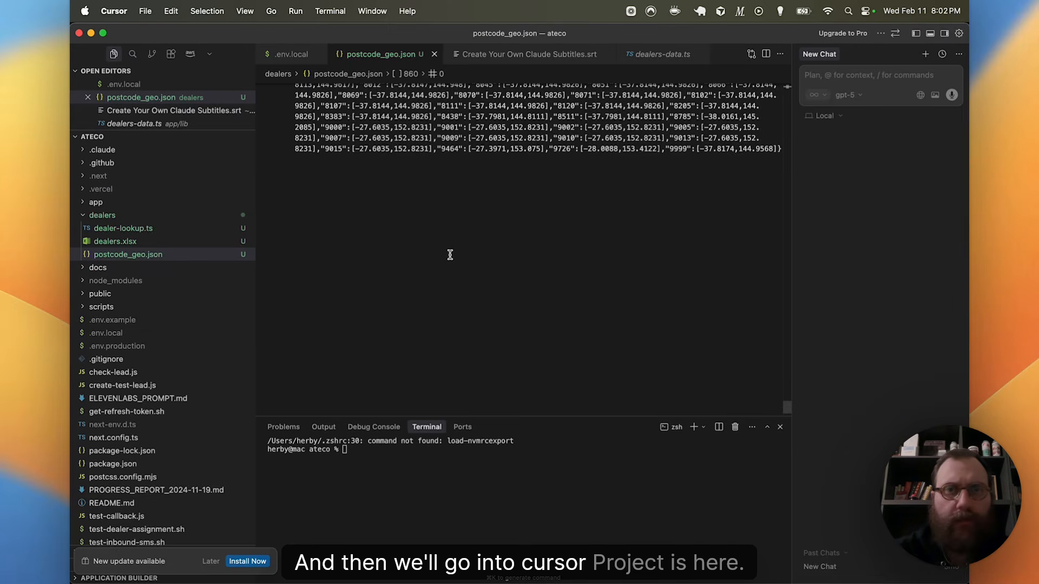
key("ctrl+Down")
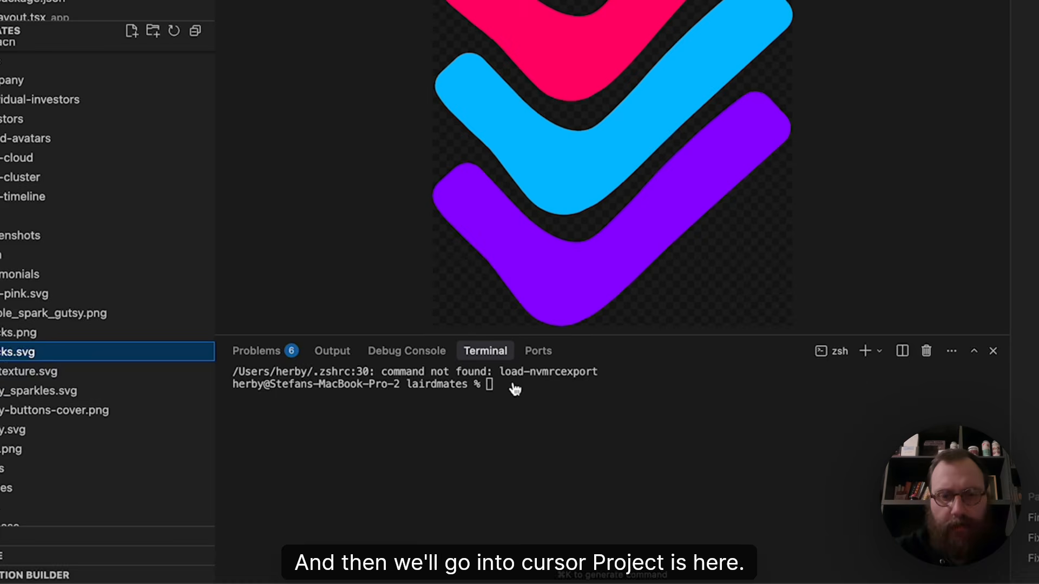
left_click(456, 454)
type("yarn ")
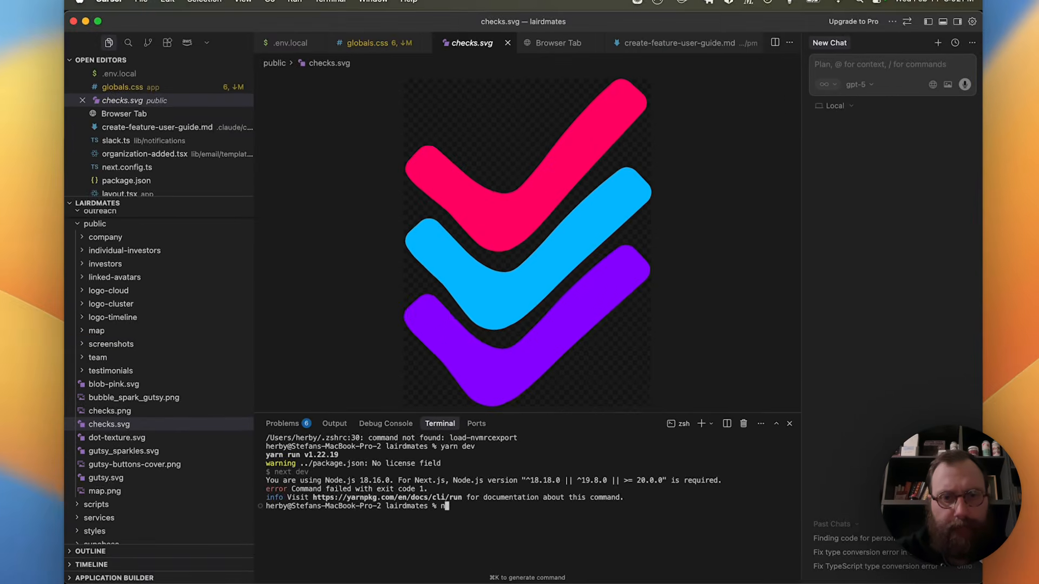
- Run "nvm use 20" and "yarn" in the terminal, and start the development server with "yarn dev"
type("nvm use 20")
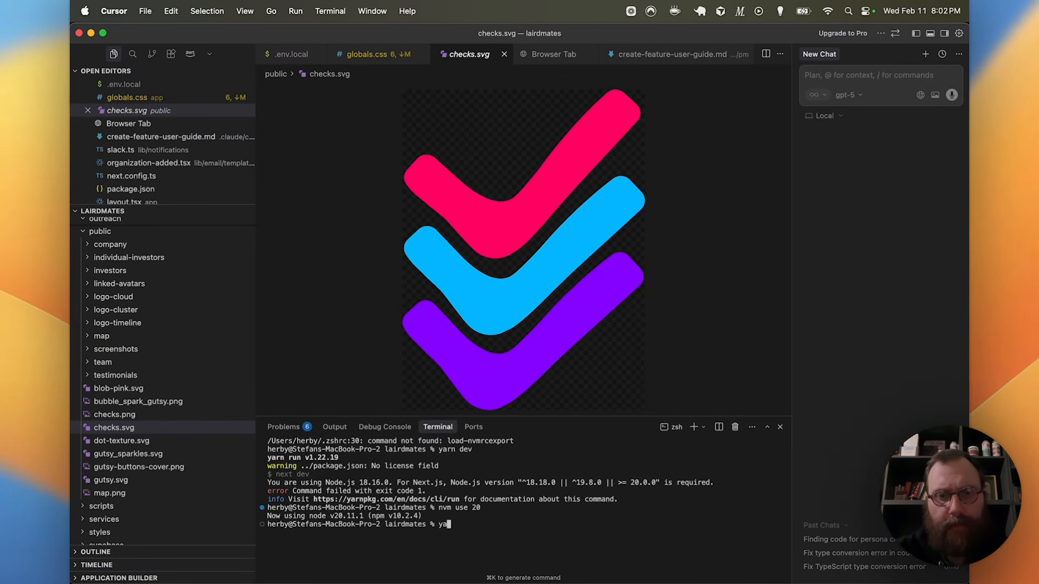
type("n ")
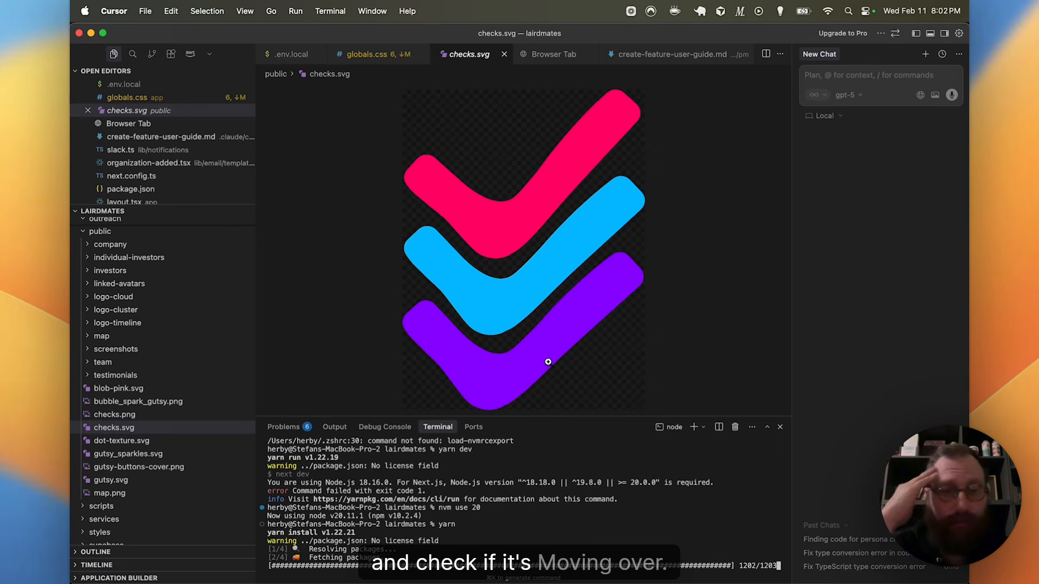
type("yan d")
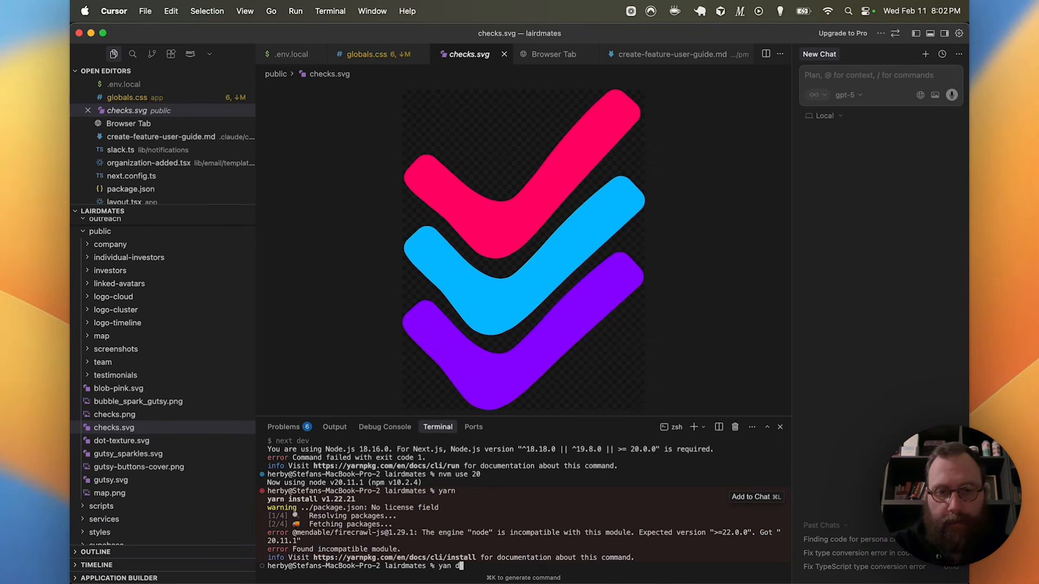
type("rn dev")
key("Return")
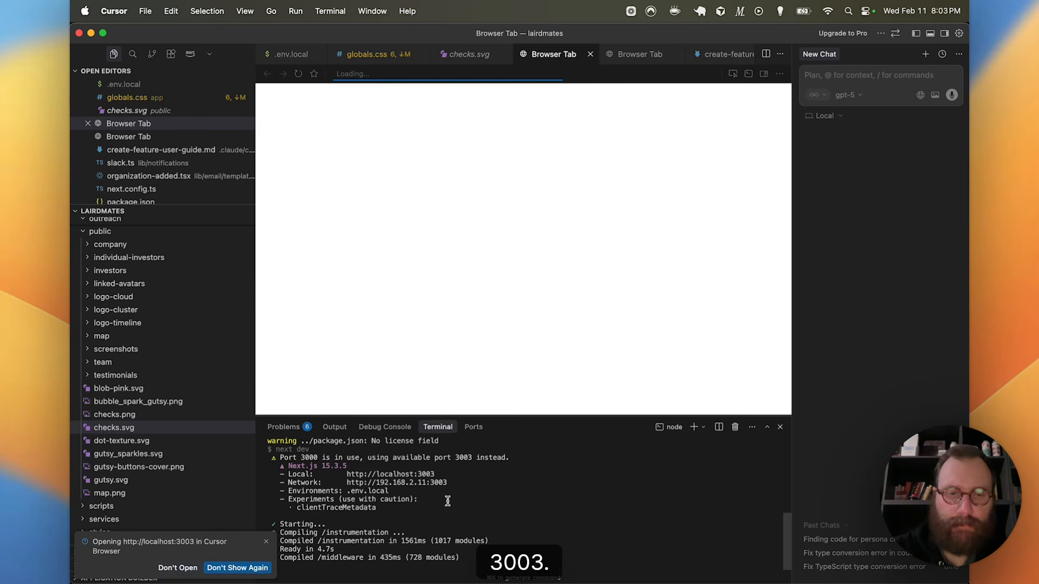
- Switch to Arc and open the local site at localhost:3003 in a new tab
key("super+Tab")
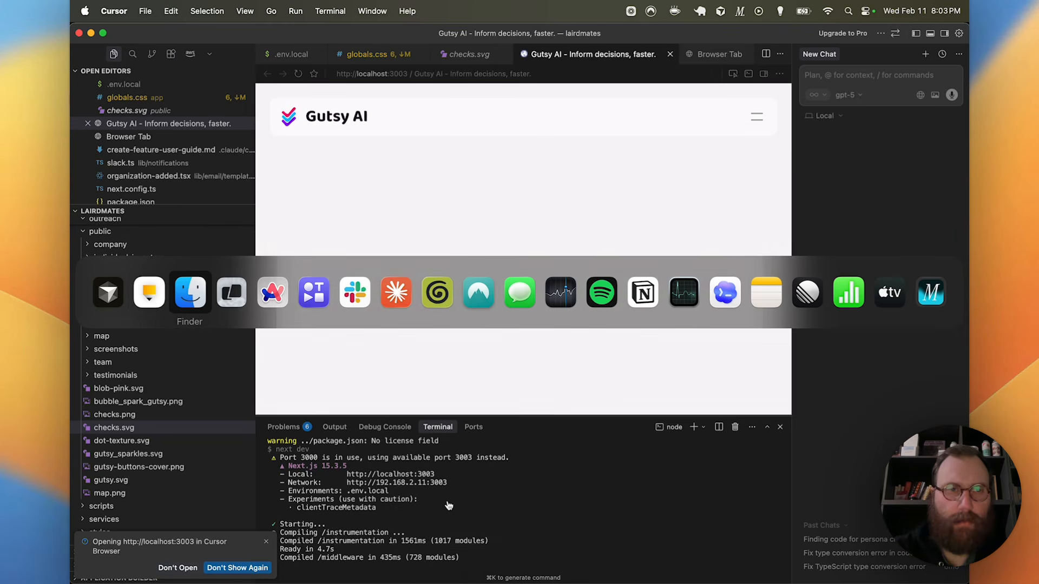
key("super+Tab")
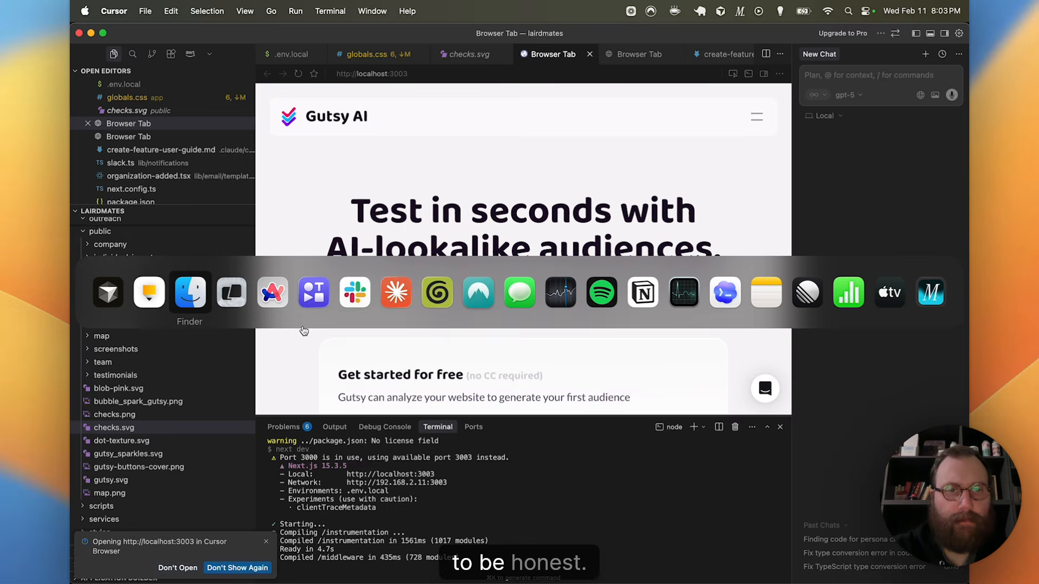
key("super+t")
type("loca")
key("BackSpace")
type("3000")
key("Return")
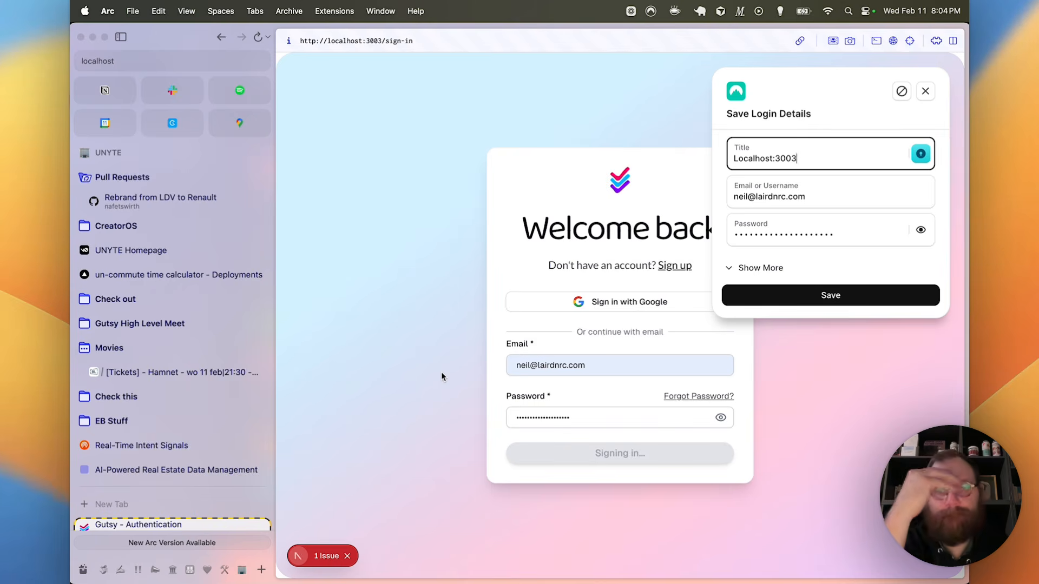
- Return to Pencil and examine the audience cards in the Lairdmates Audiences frame being generated
key("super+Tab")
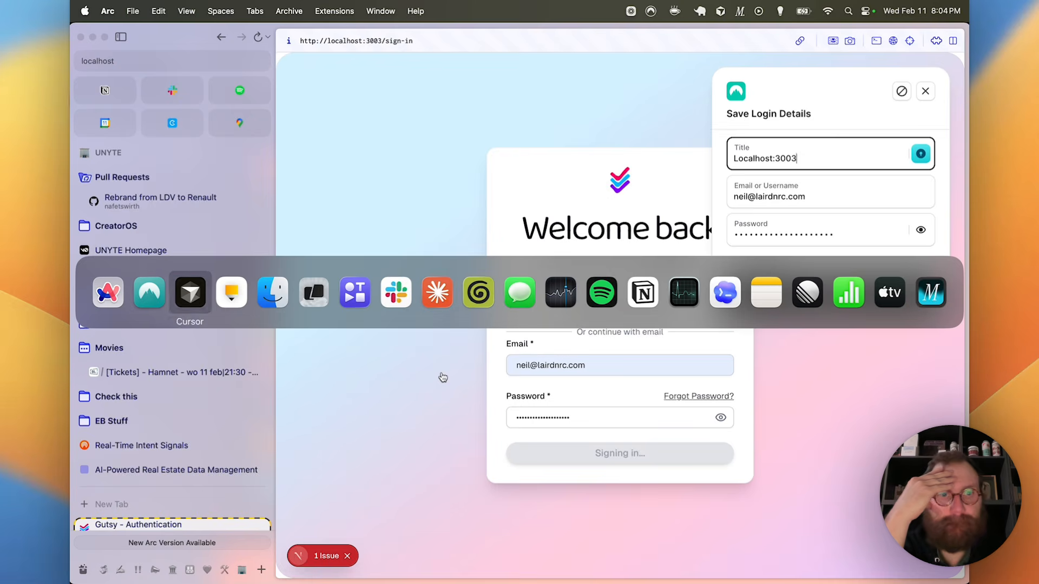
key("super+Tab")
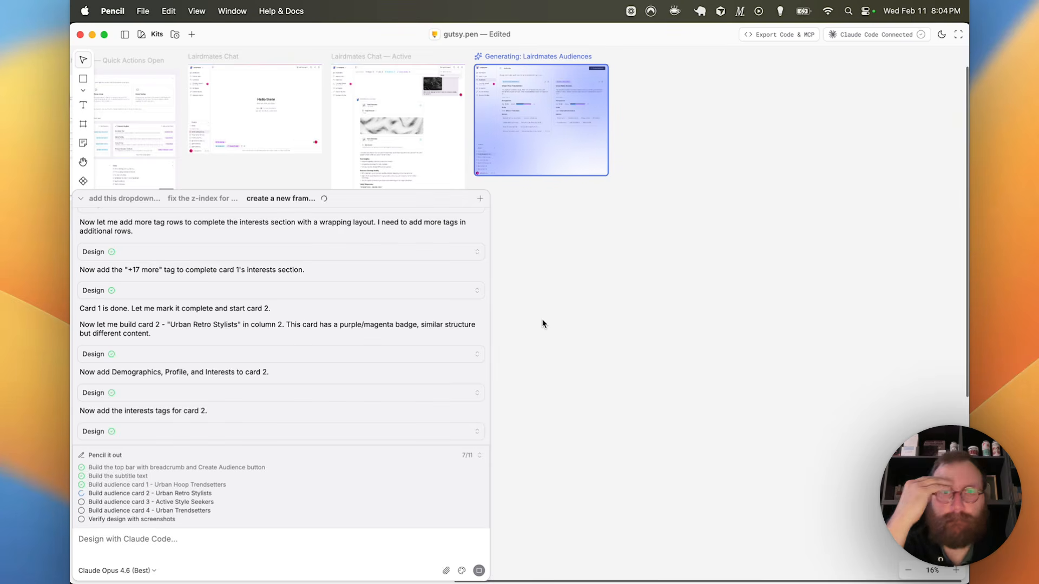
scroll(551, 144, "up", 5)
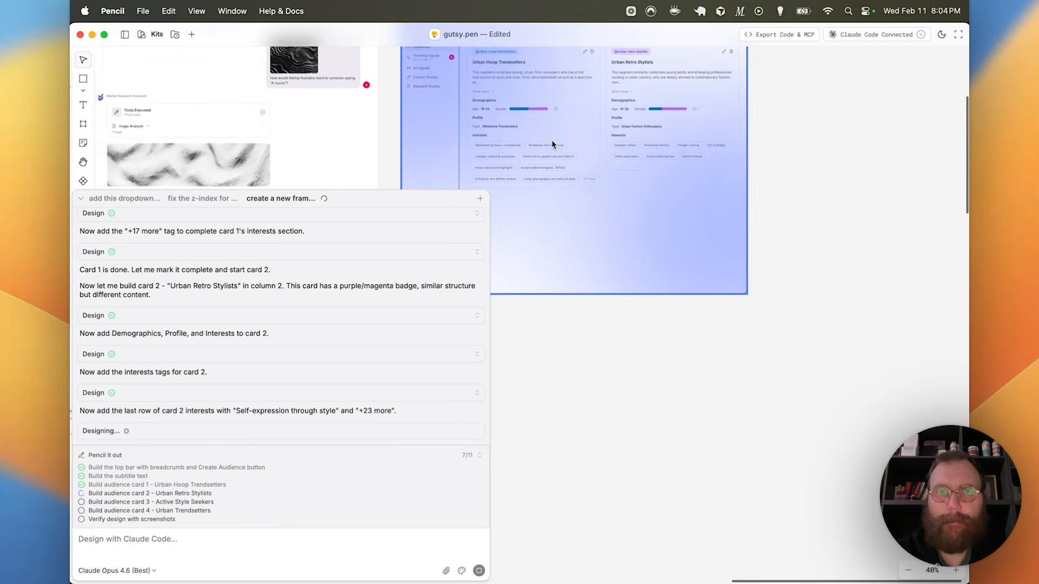
scroll(552, 144, "up", 3)
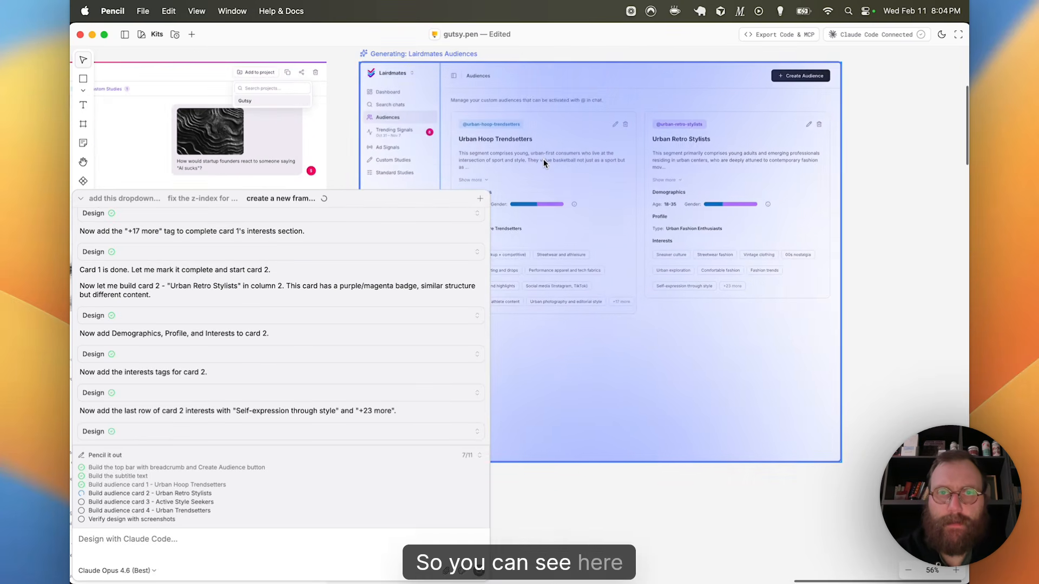
scroll(544, 159, "up", 5)
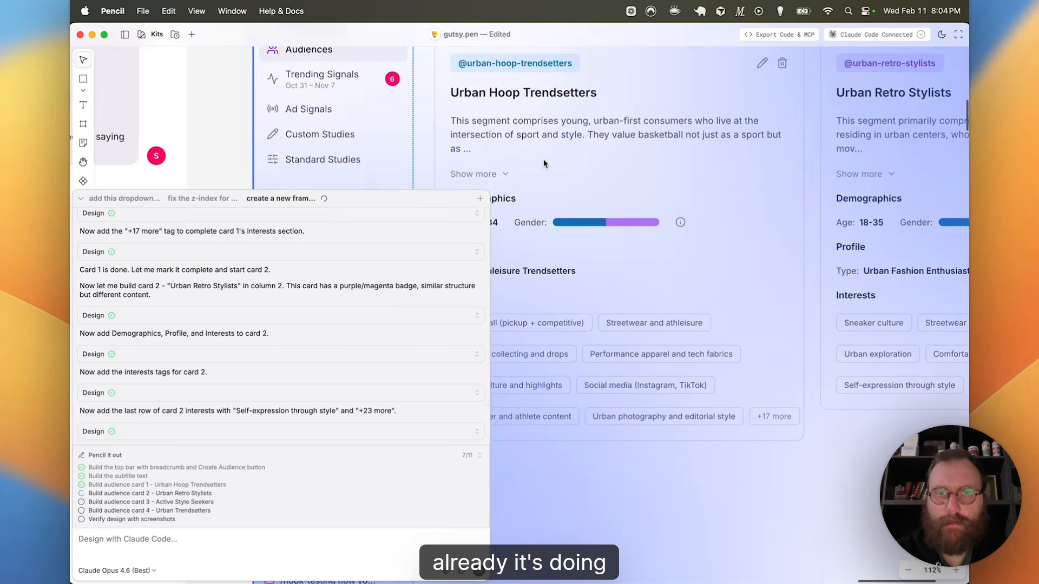
- Examine the Urban Hoop Trendsetters and Urban Retro Stylists cards in the generating Audiences frame
scroll(543, 159, "down", 4)
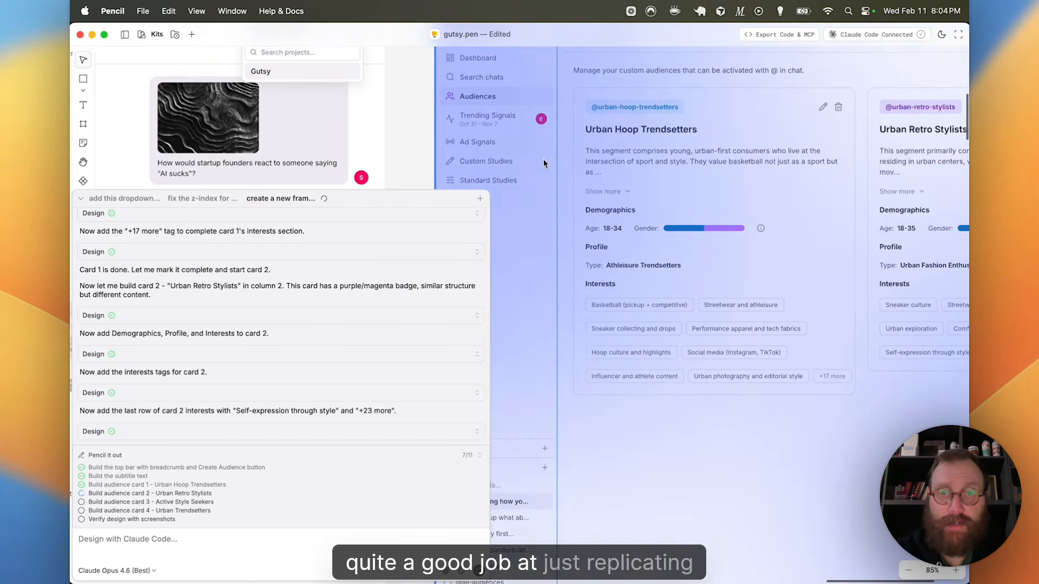
scroll(543, 159, "right", 5)
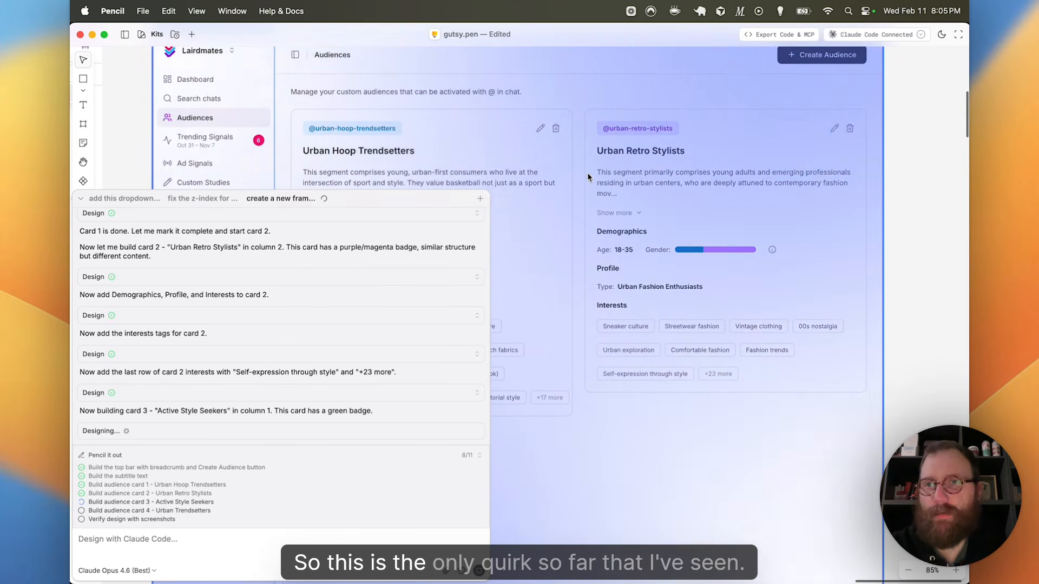
scroll(586, 175, "up", 1)
scroll(585, 174, "up", 1)
scroll(586, 173, "down", 2)
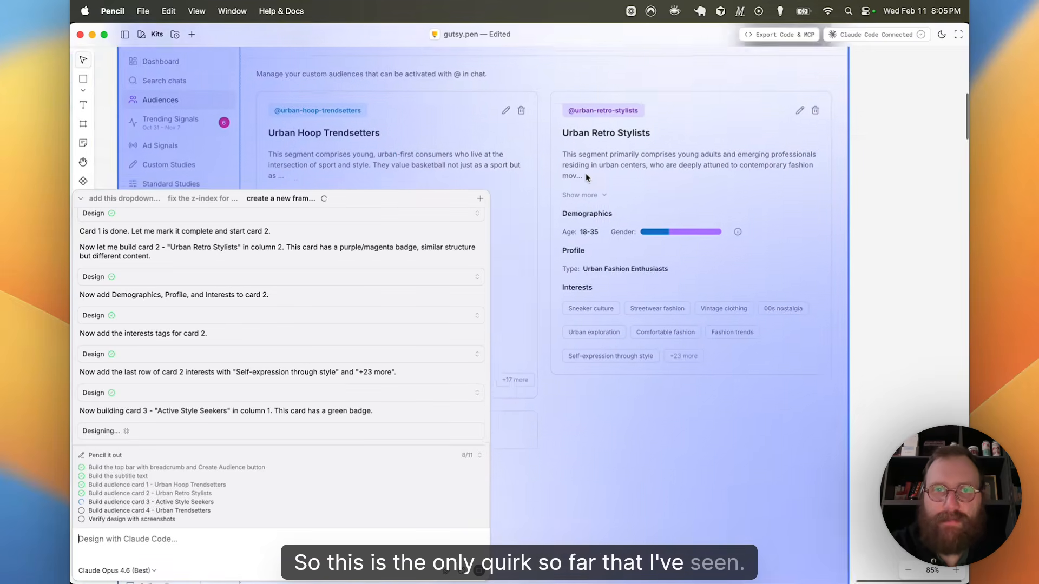
scroll(586, 173, "left", 4)
scroll(586, 173, "left", 2)
scroll(586, 173, "up", 1)
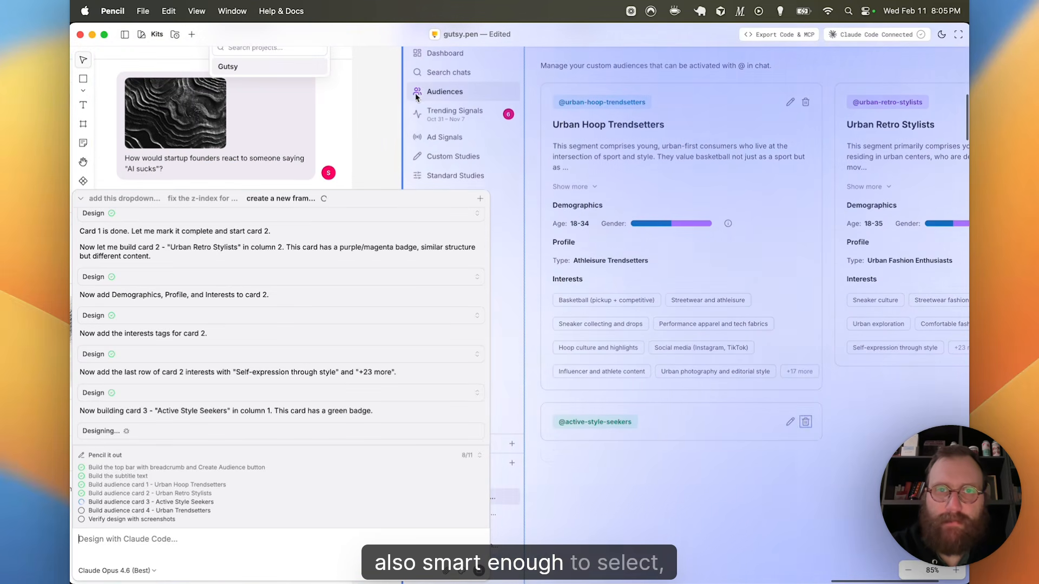
- Compare the active sidebar item in the generating Audiences frame with the sidebar of the Lairdmates Chat frames
scroll(423, 92, "down", 5)
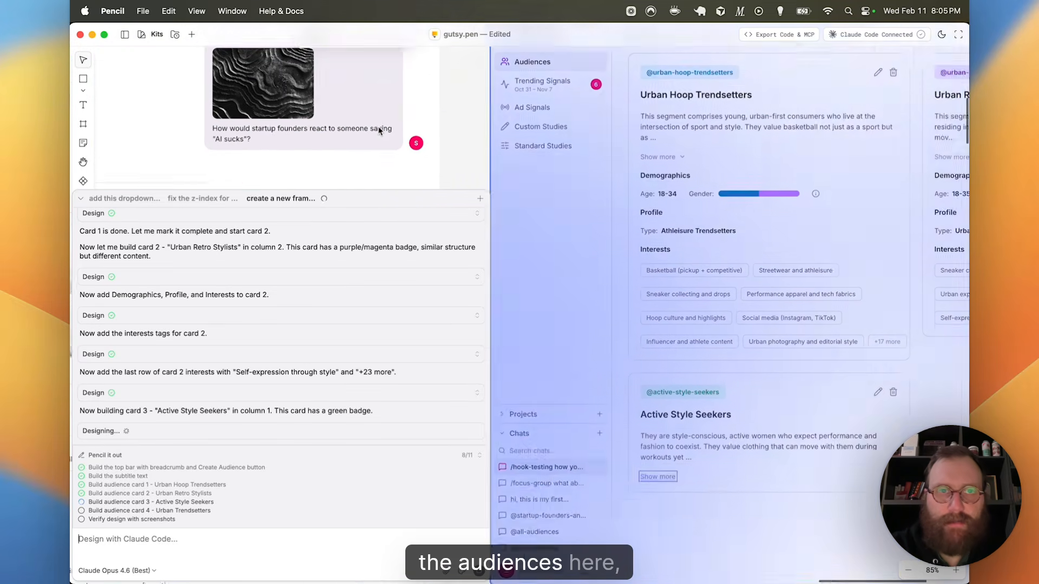
scroll(305, 112, "up", 3)
scroll(310, 103, "left", 2)
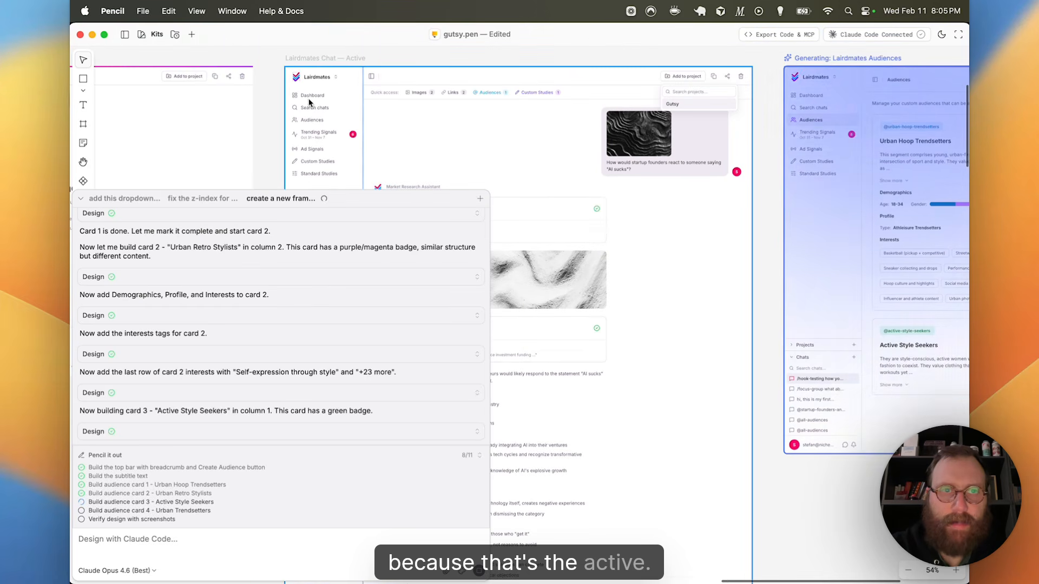
scroll(310, 108, "down", 10)
scroll(303, 130, "right", 2)
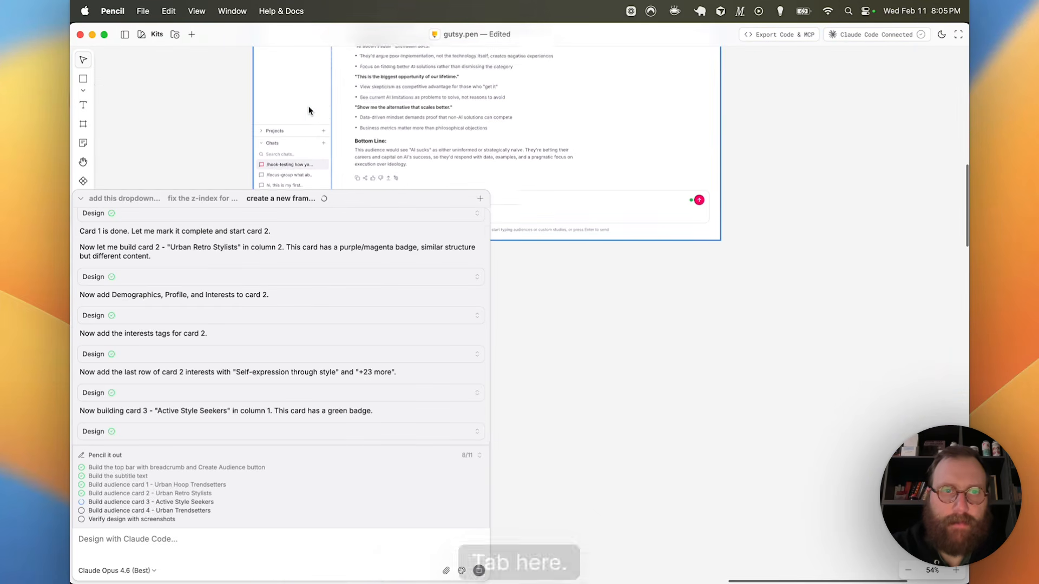
scroll(292, 147, "down", 8)
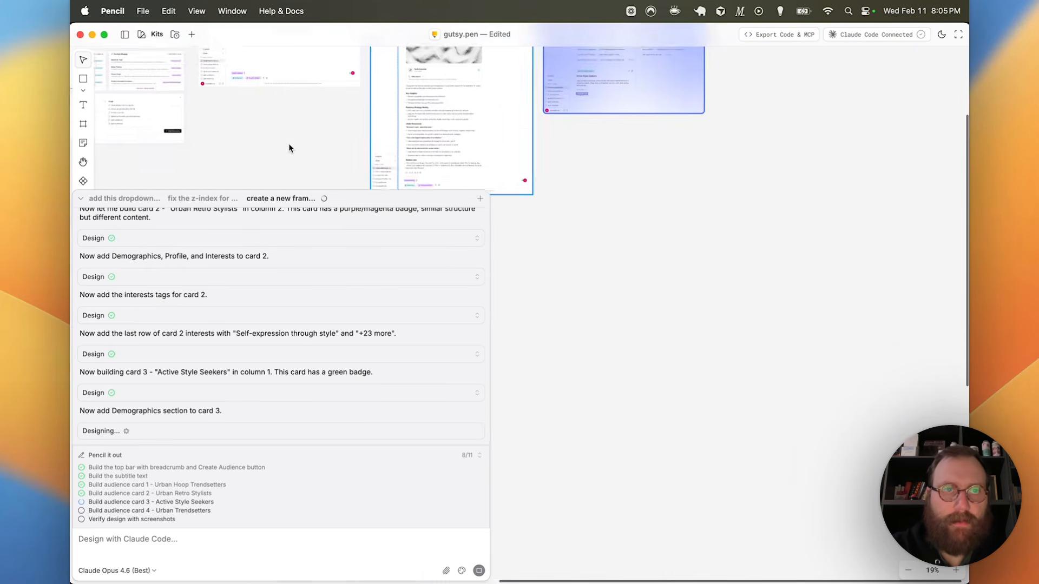
scroll(260, 147, "up", 5)
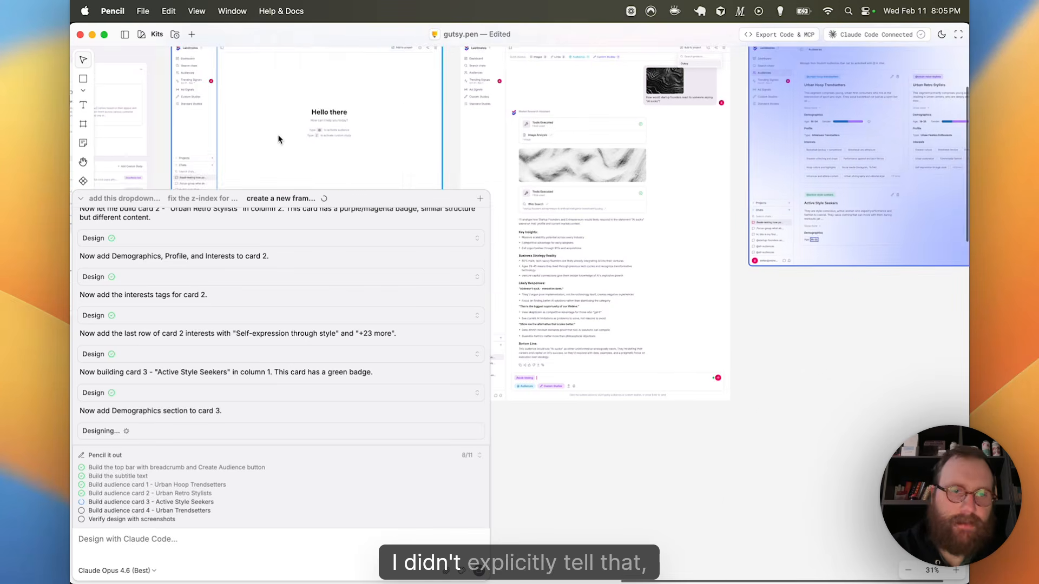
scroll(353, 131, "right", 5)
scroll(454, 100, "up", 5)
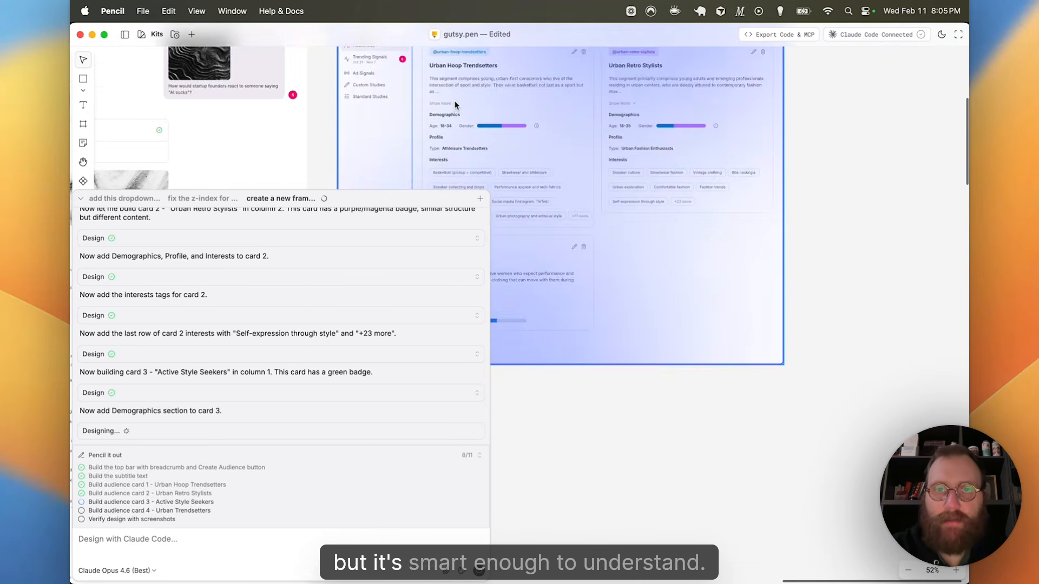
- Examine the Active Style Seekers and Urban Trendsetters cards as they are added to the Audiences frame
scroll(455, 167, "up", 8)
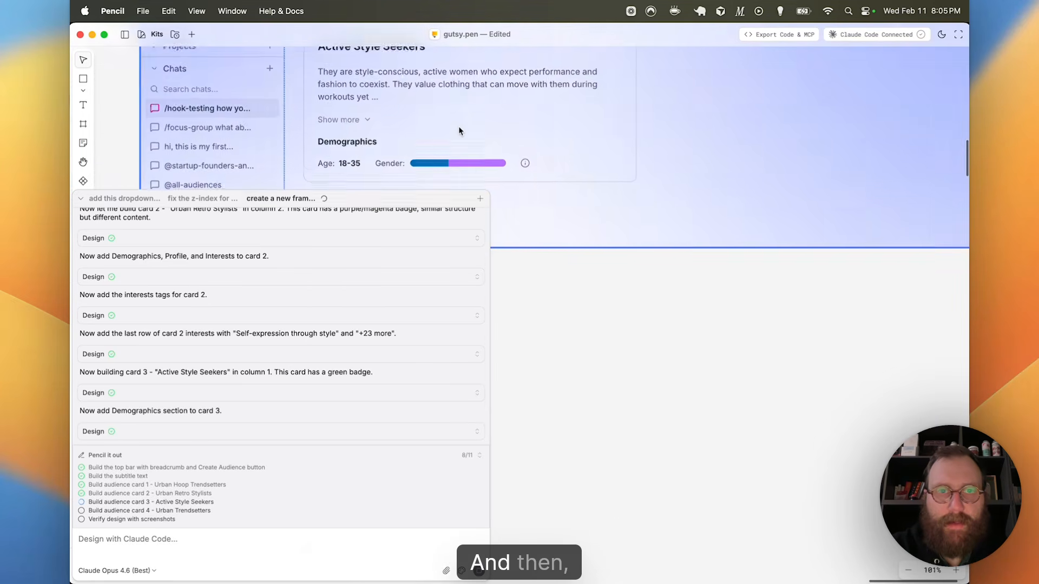
scroll(459, 131, "down", 5)
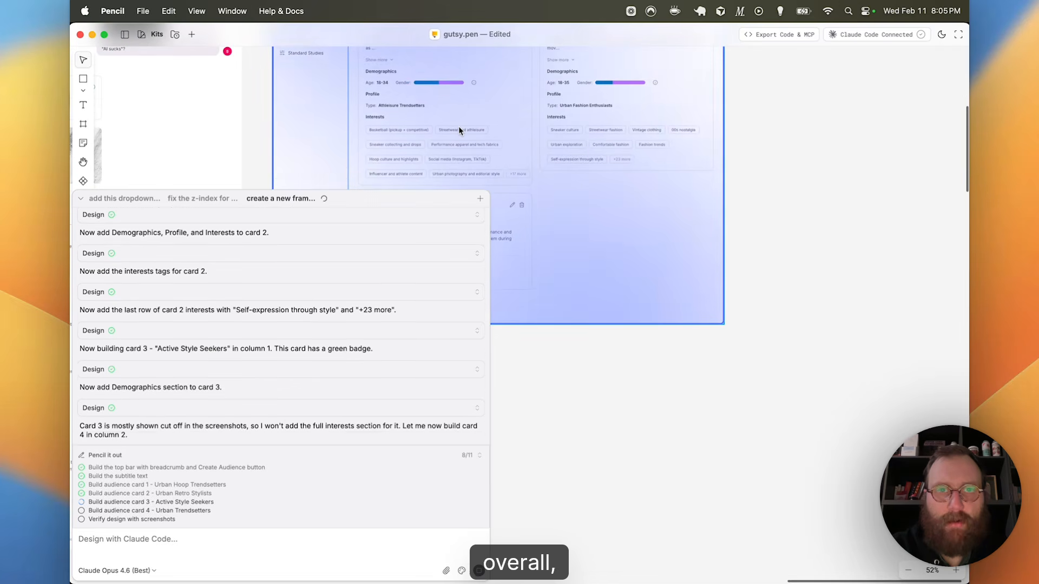
scroll(459, 131, "down", 2)
scroll(411, 96, "up", 2)
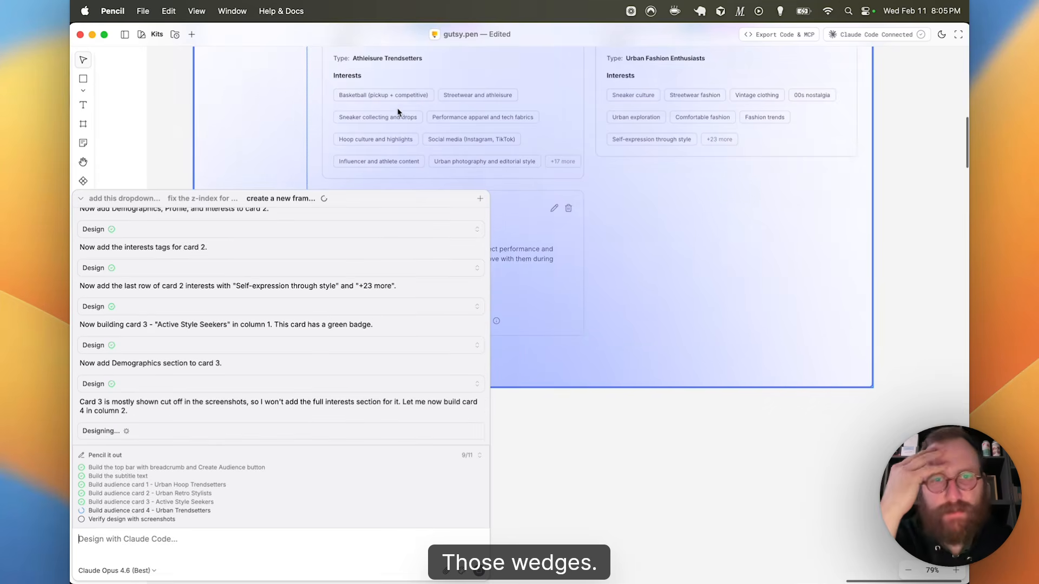
scroll(399, 109, "left", 1)
scroll(399, 110, "down", 1)
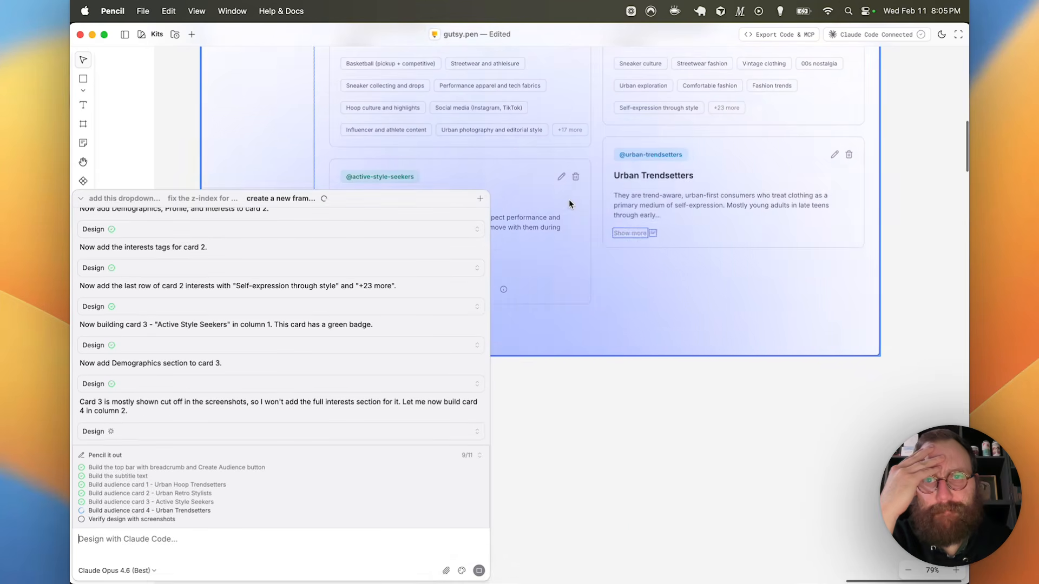
scroll(570, 203, "up", 5)
scroll(569, 203, "right", 2)
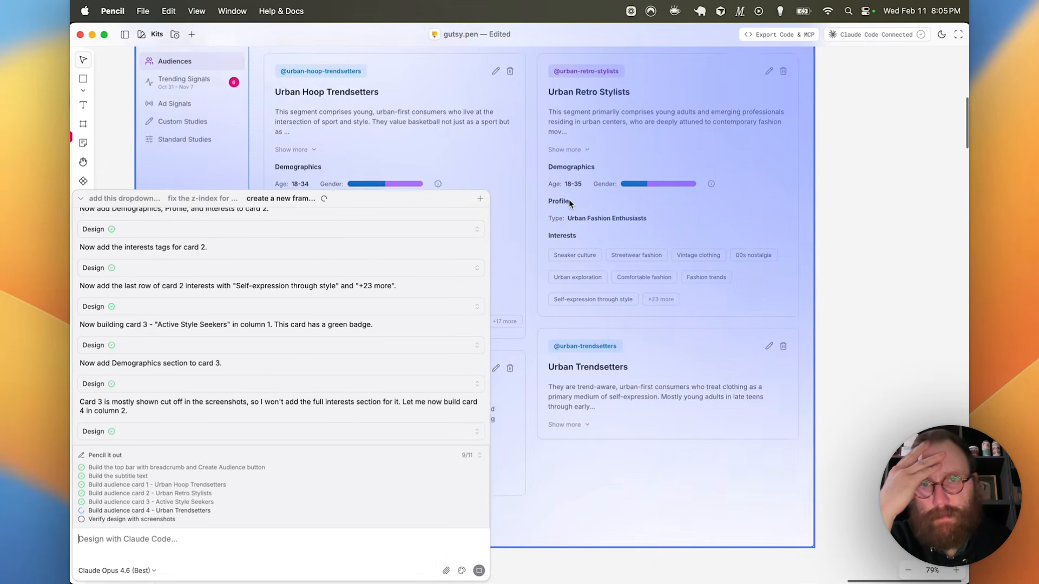
scroll(569, 203, "left", 3)
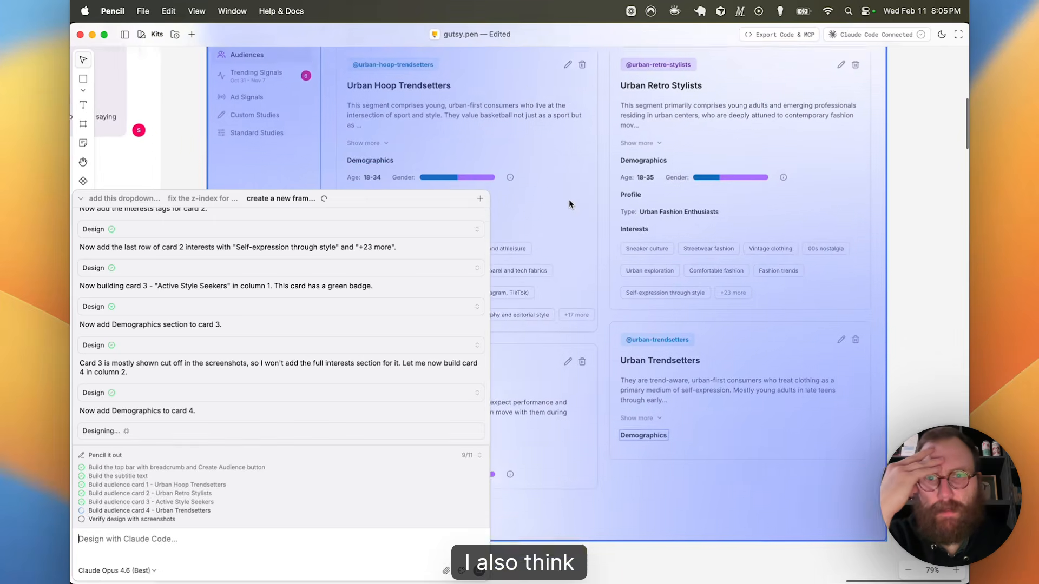
scroll(569, 205, "down", 5)
scroll(569, 204, "right", 1)
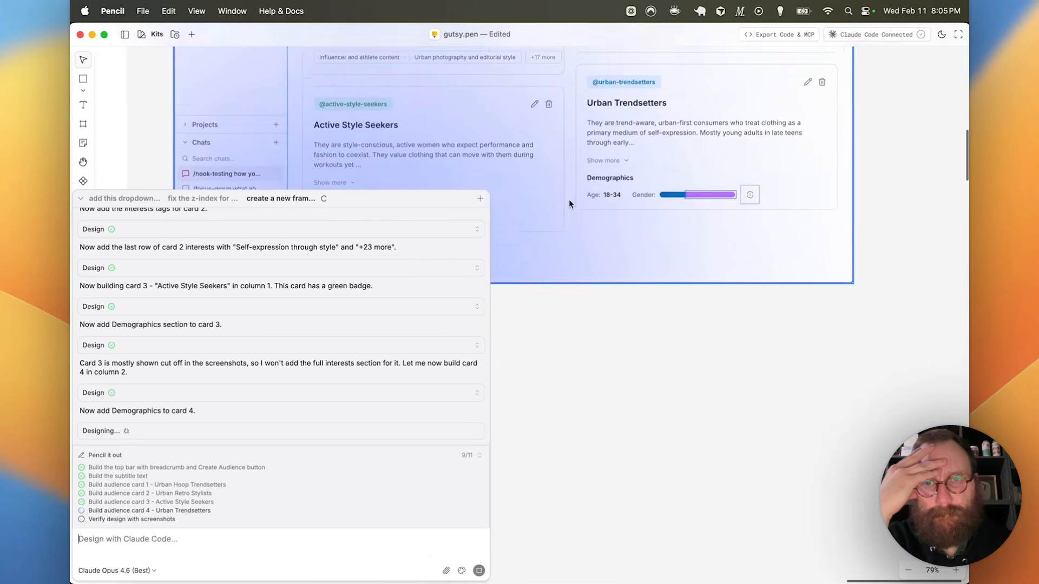
scroll(569, 202, "up", 2)
scroll(570, 203, "right", 1)
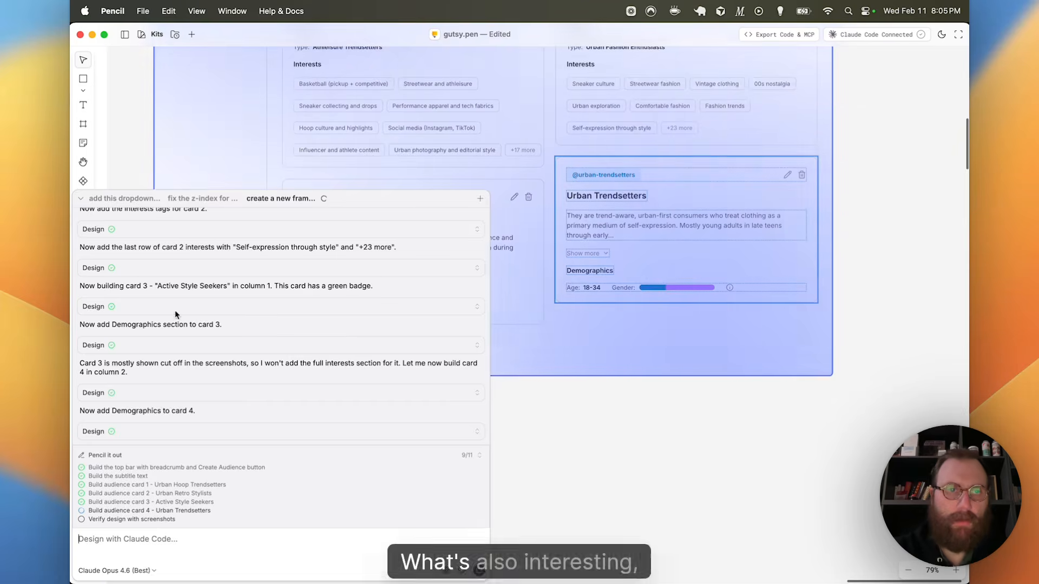
- Switch to Arc, hide its sidebar, open the local site's Audiences page and dismiss the save-login prompt
key("super+Tab")
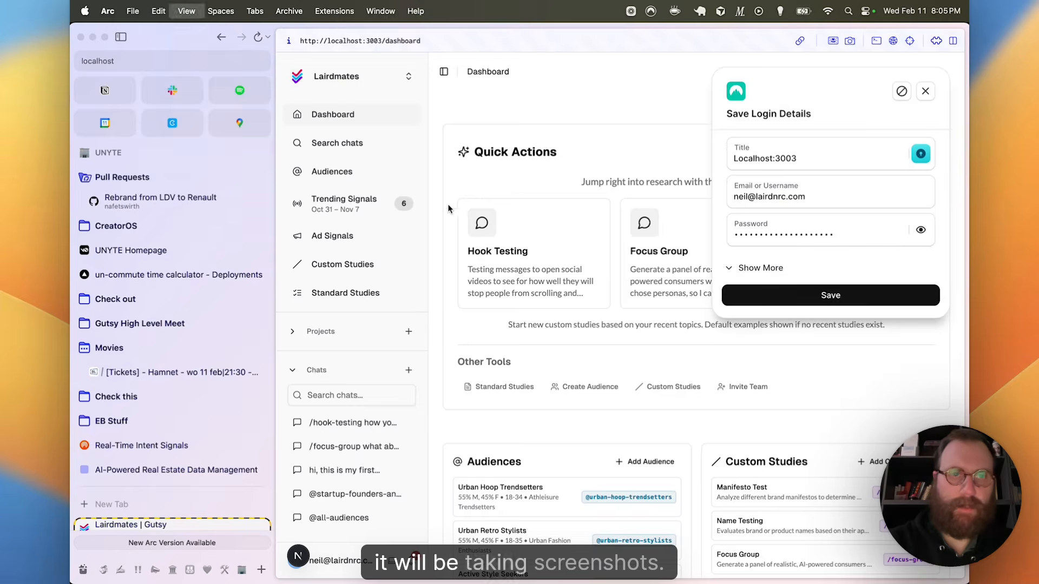
key("super+s")
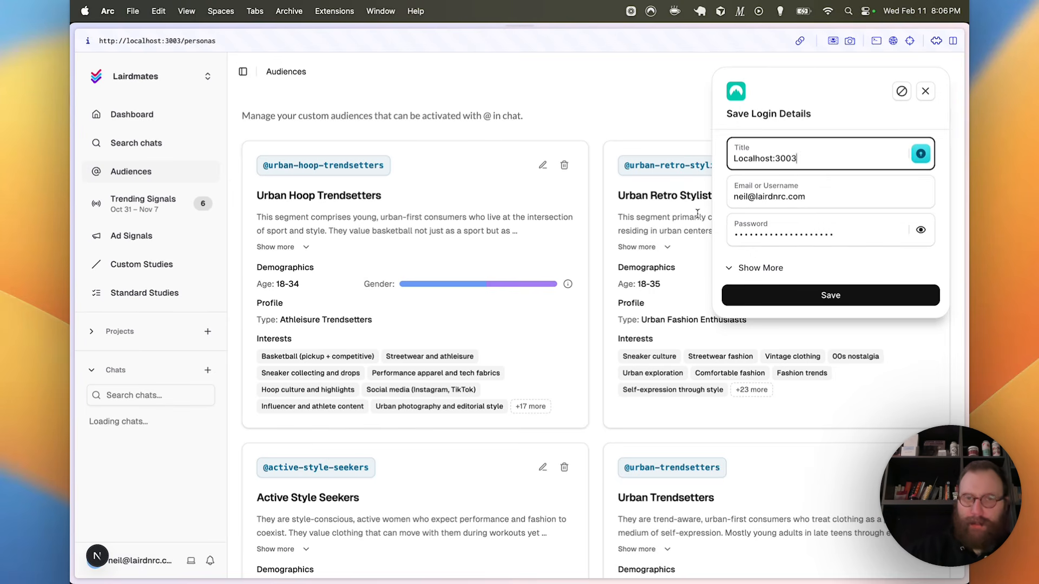
left_click(925, 91)
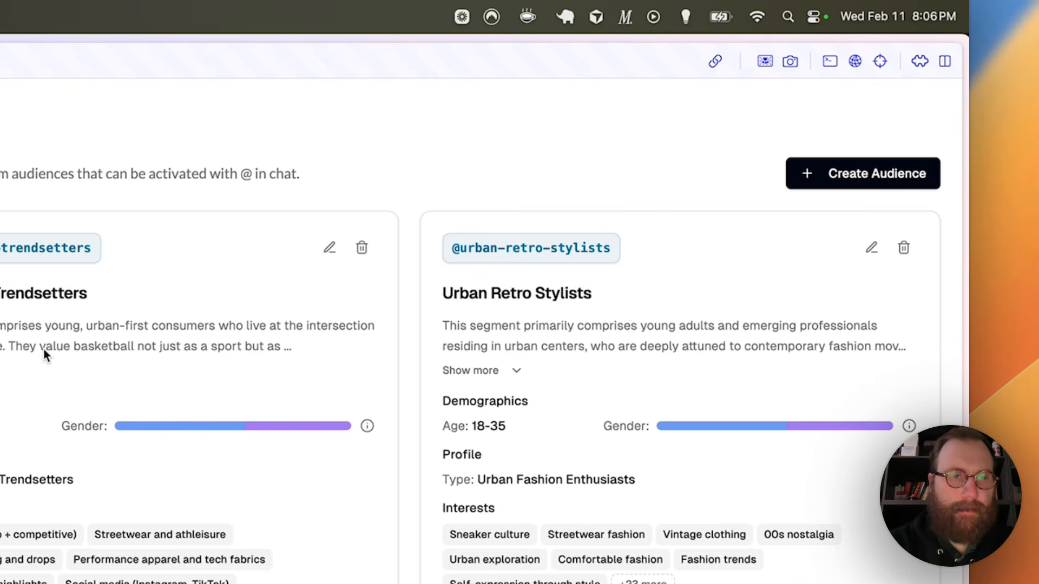
- Return to Pencil and review the AI chat's build summary alongside the completed Lairdmates Audiences frame
key("super+Tab")
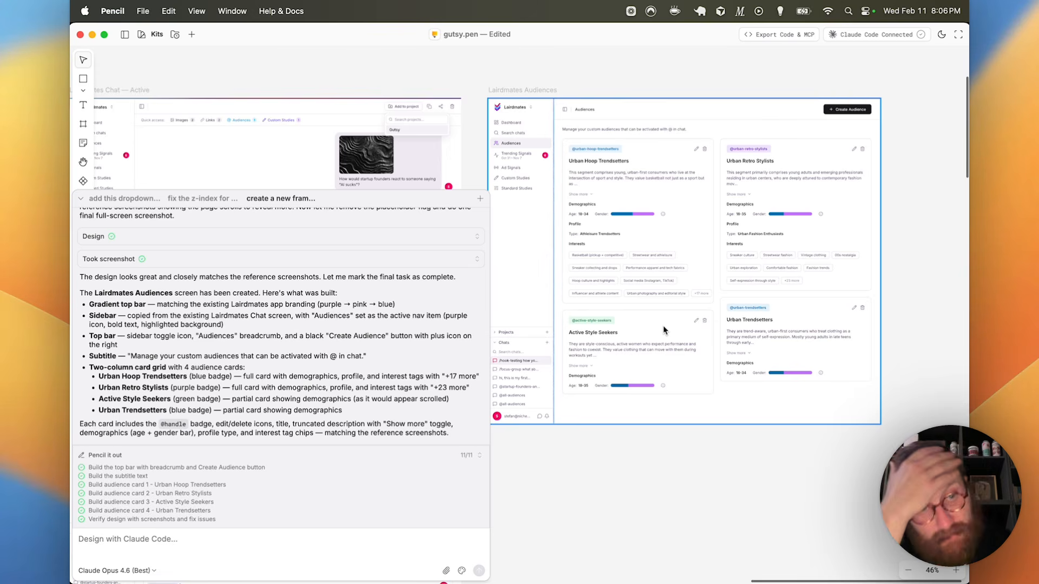
scroll(601, 269, "up", 2)
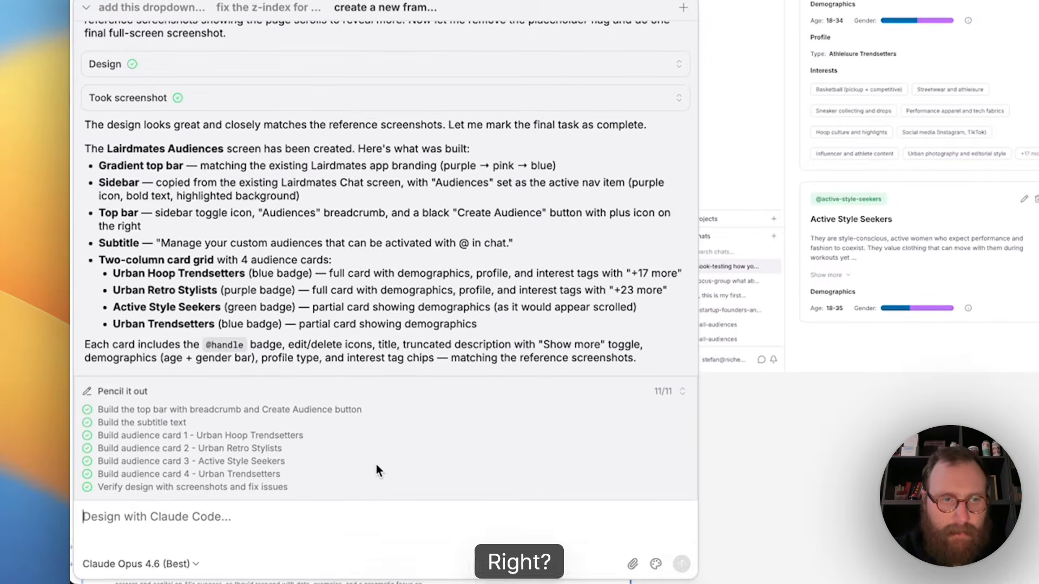
scroll(211, 428, "up", 2)
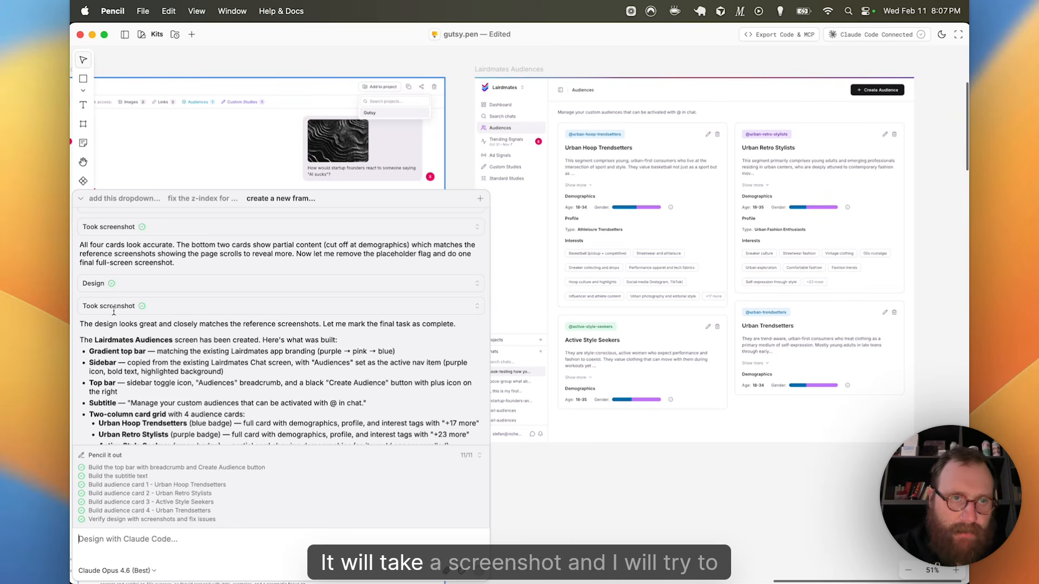
scroll(126, 362, "down", 2)
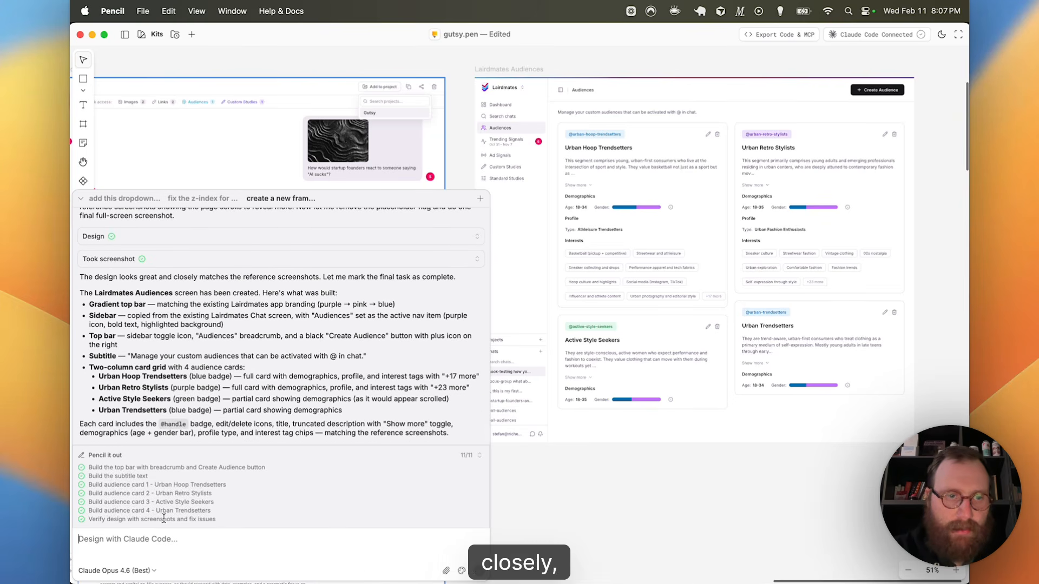
scroll(550, 211, "right", 4)
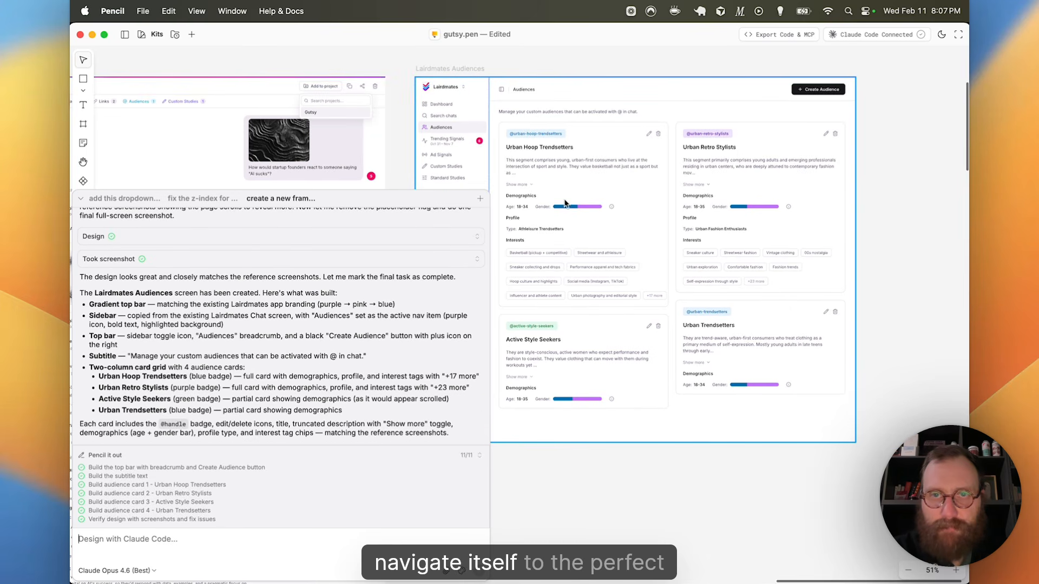
scroll(565, 202, "up", 5)
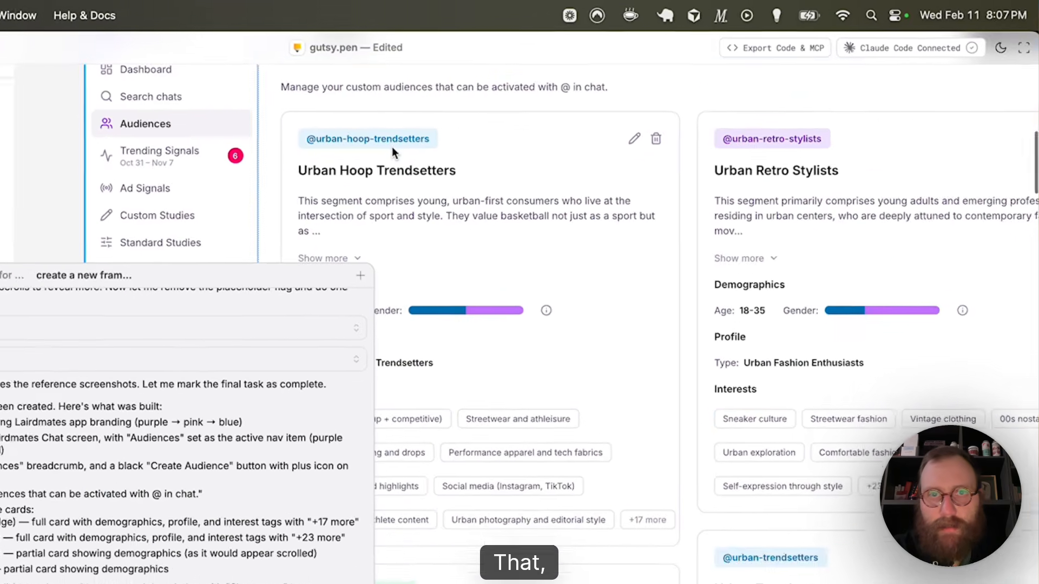
double_click(505, 100)
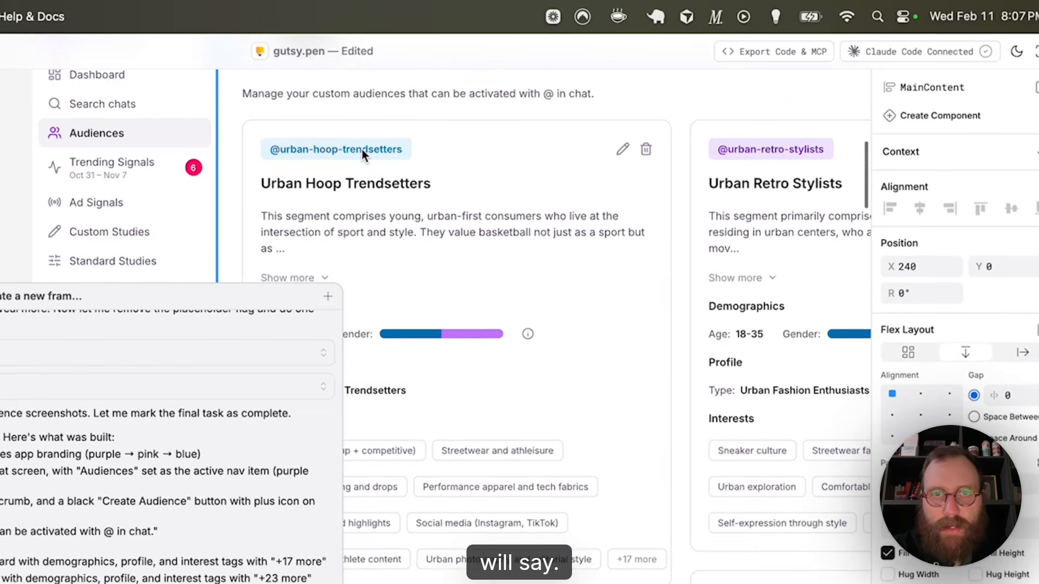
double_click(505, 100)
scroll(534, 104, "right", 4)
double_click(517, 155)
double_click(509, 150)
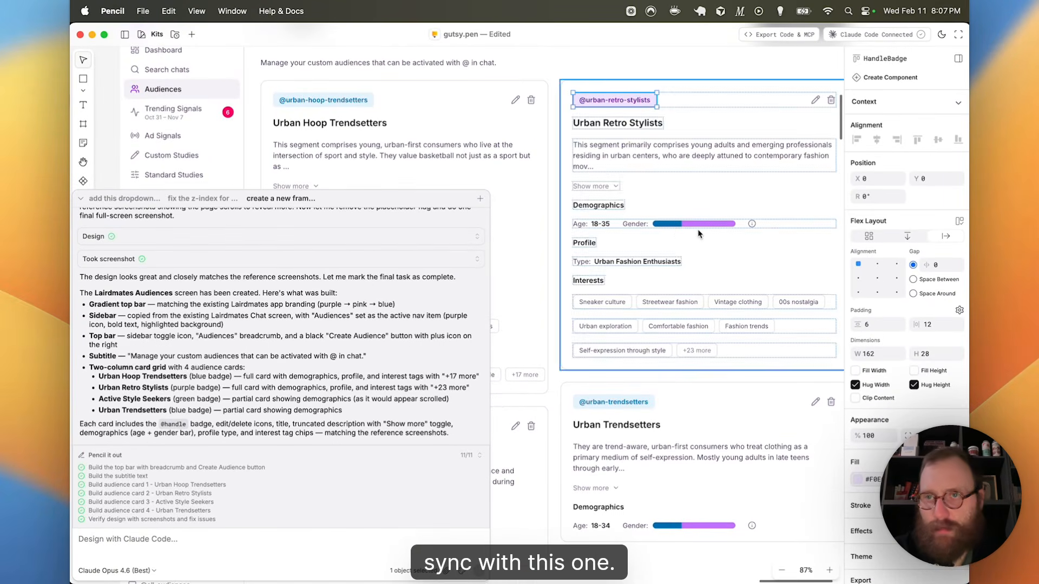
scroll(866, 352, "down", 1)
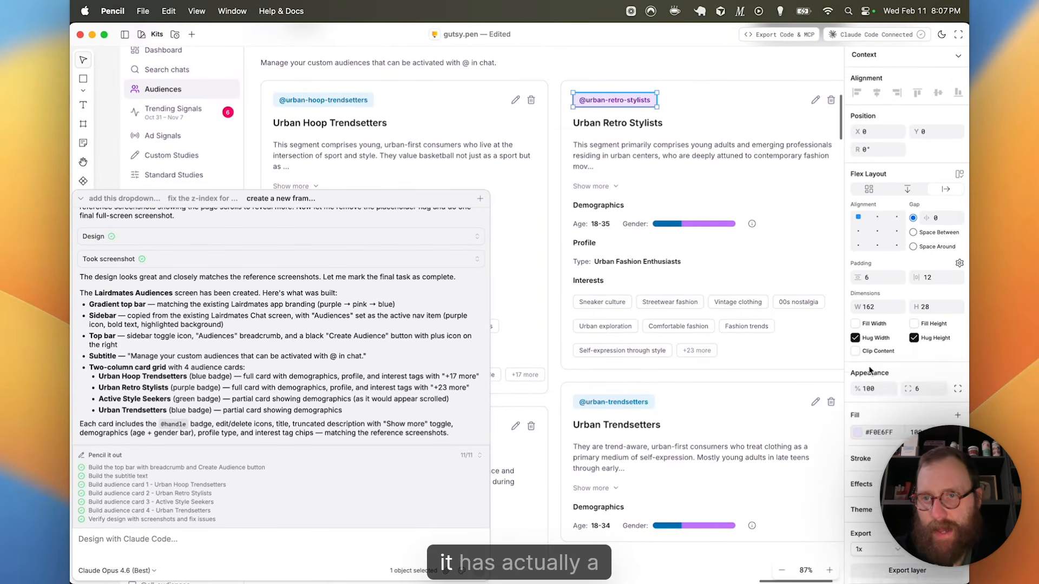
scroll(870, 370, "down", 2)
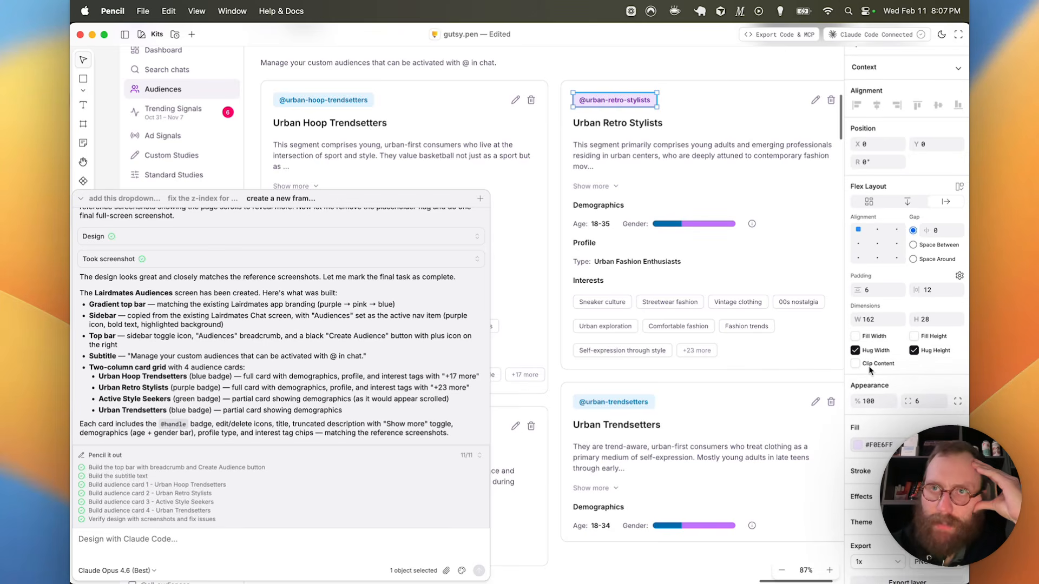
scroll(872, 451, "up", 3)
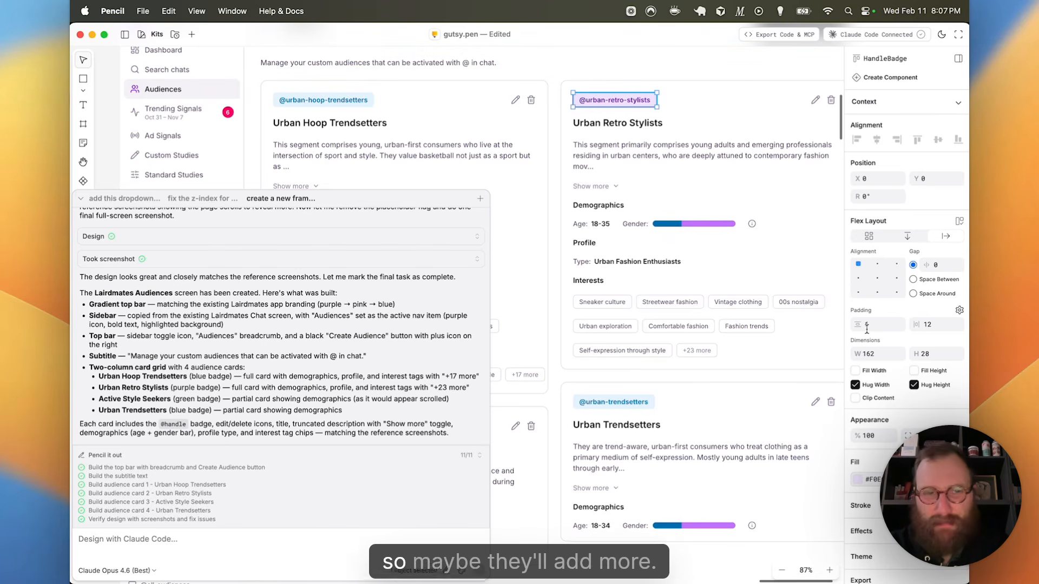
- Try moving the description text within the Urban Retro Stylists card's layout, and select the whole card
left_click(607, 157)
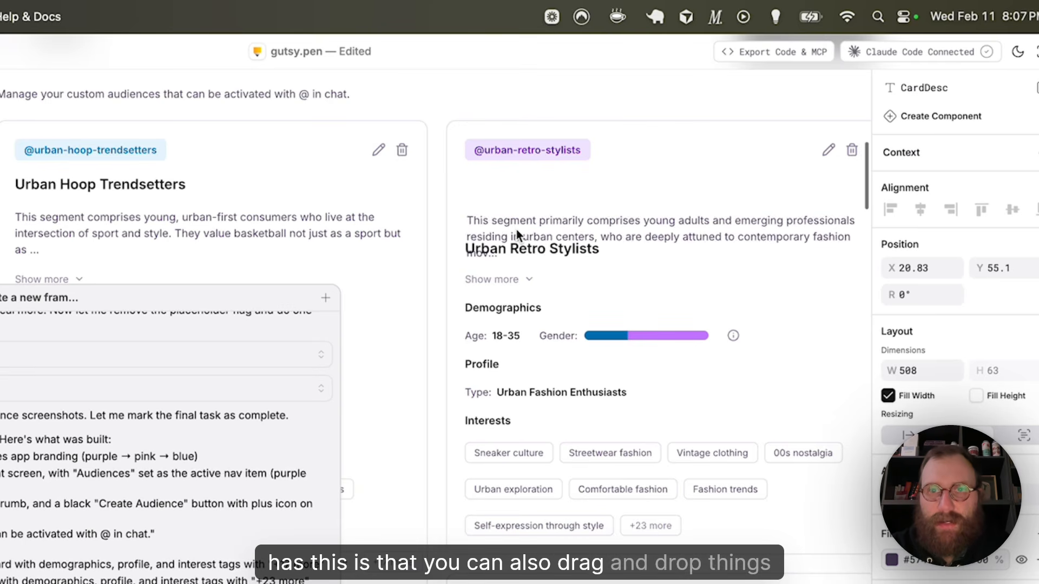
left_click_drag(519, 247, 517, 252)
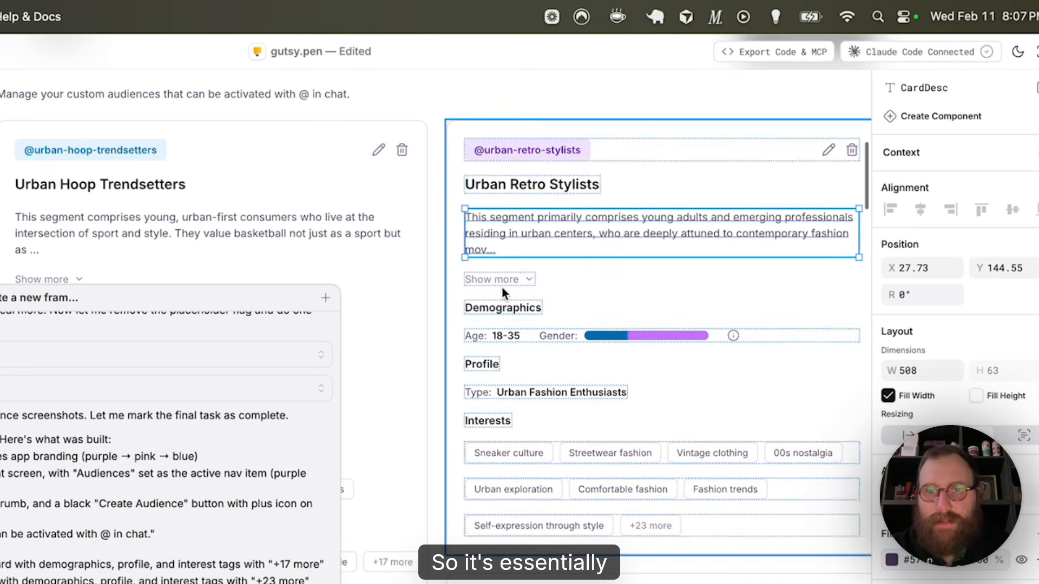
left_click(531, 457)
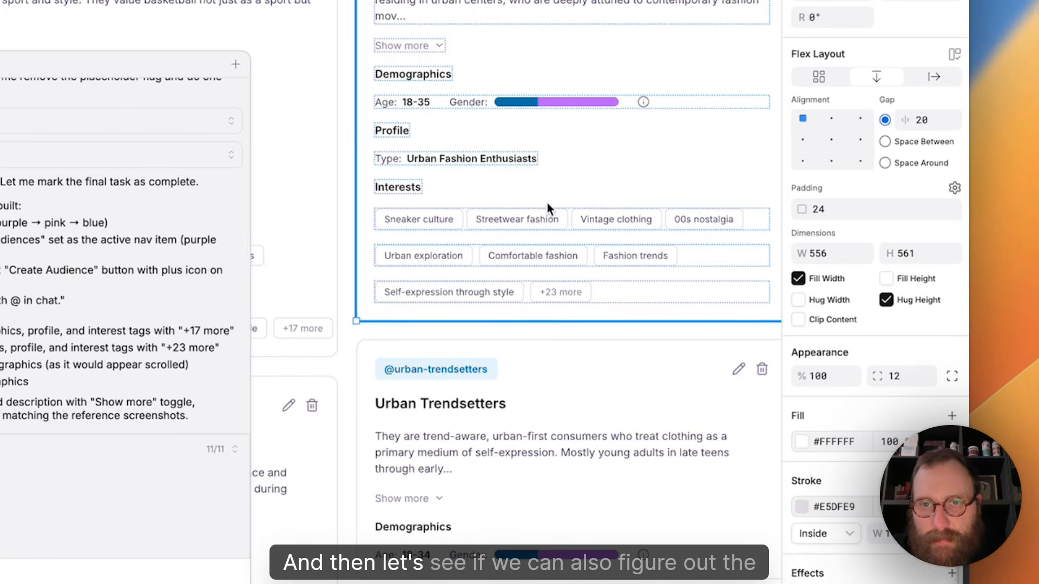
- Select the three interest tag rows in the Urban Retro Stylists card, inspect their gap and padding, and reselect only the middle row
left_click(545, 219)
left_click(567, 256, "shift")
left_click(568, 294, "shift")
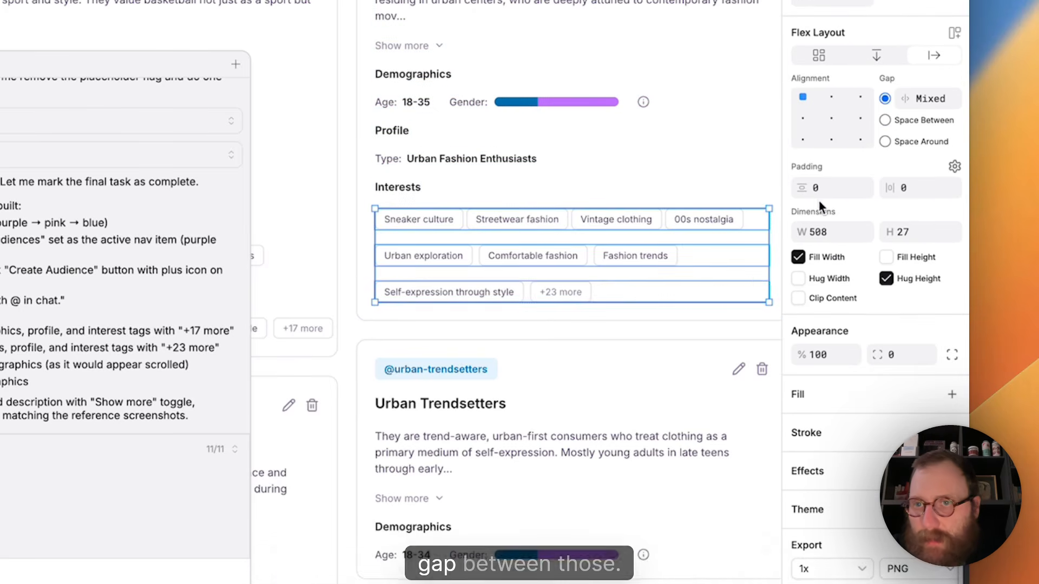
left_click(589, 217)
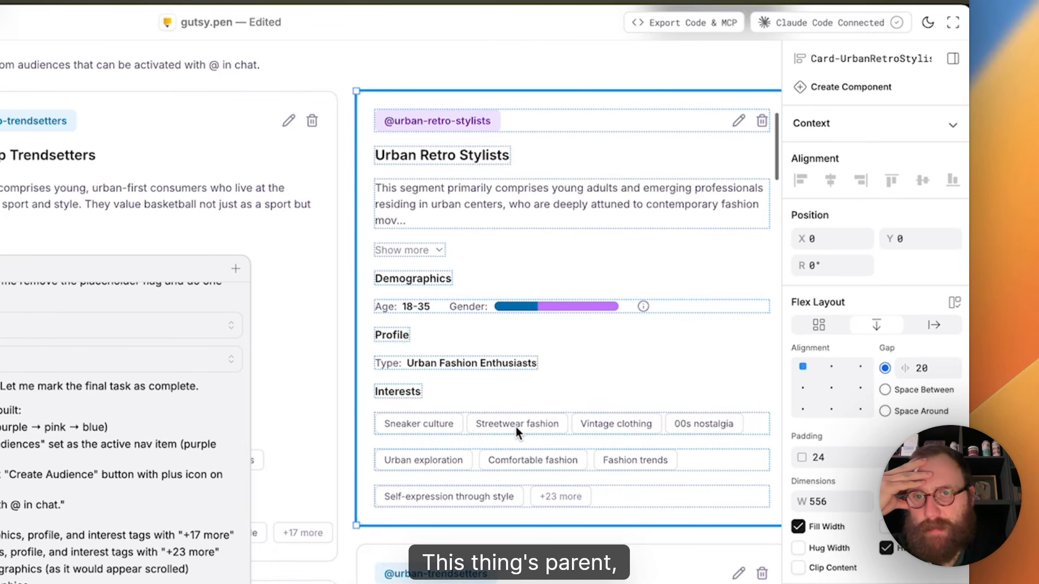
left_click(511, 461)
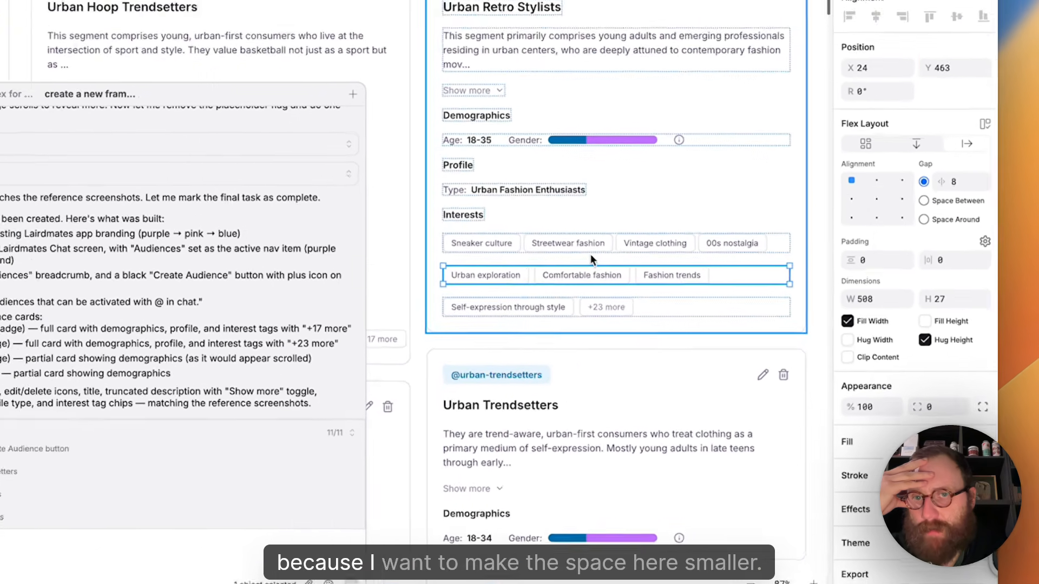
scroll(658, 327, "left", 2)
scroll(658, 327, "down", 1)
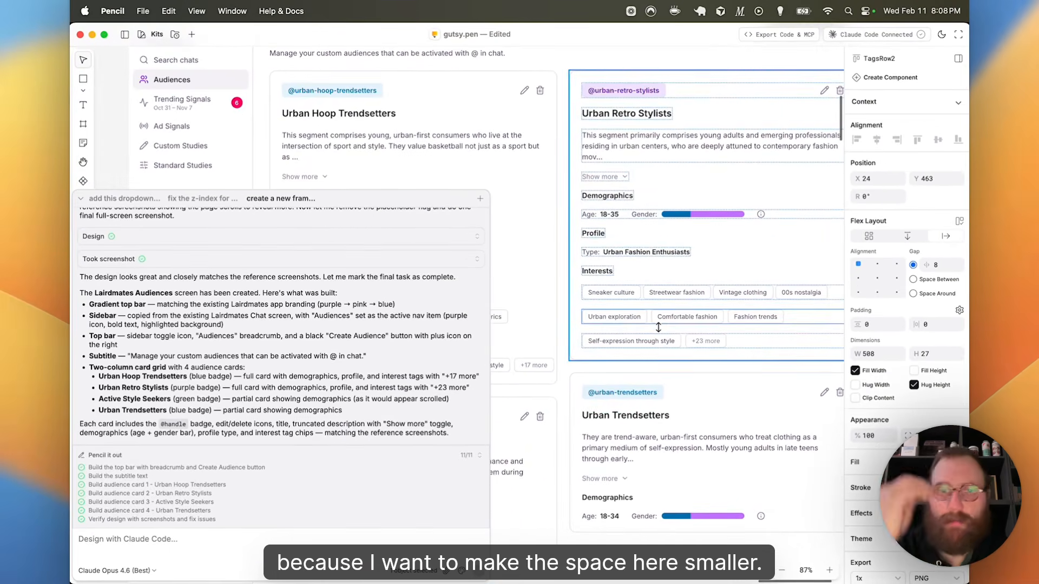
scroll(651, 389, "down", 5)
scroll(651, 388, "left", 3)
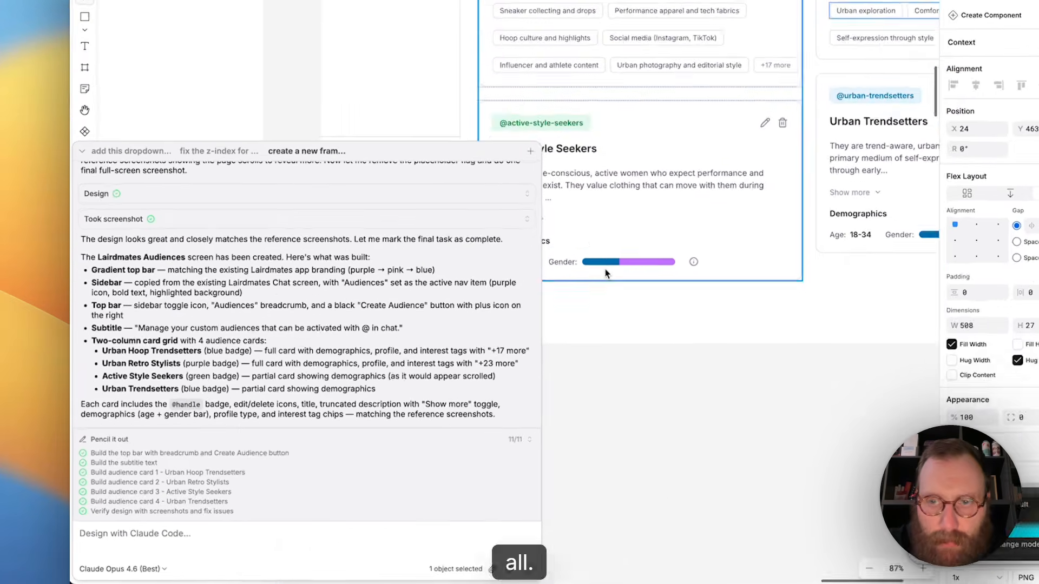
scroll(548, 303, "up", 5)
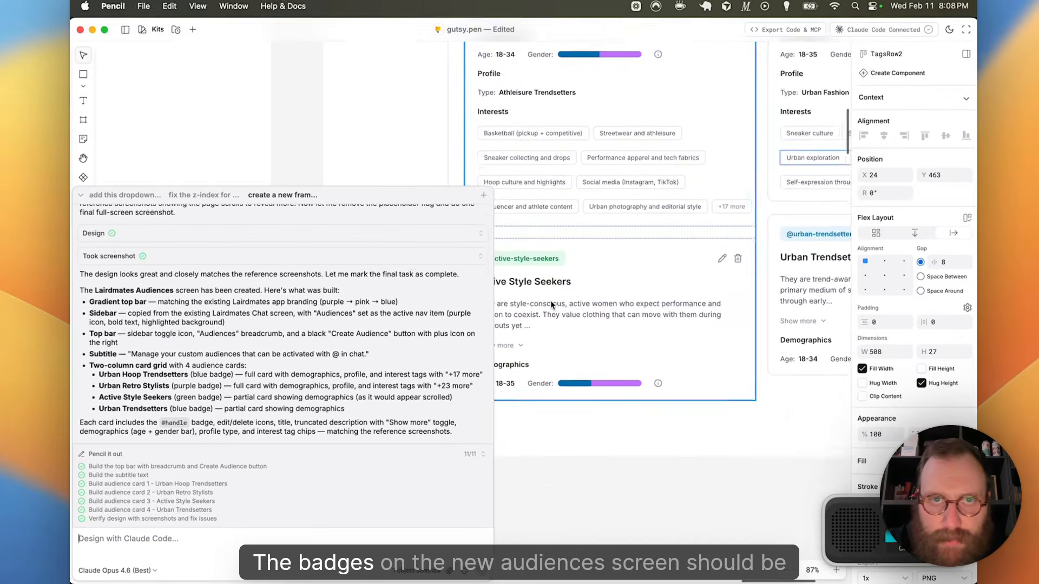
scroll(547, 305, "down", 3)
scroll(546, 306, "right", 5)
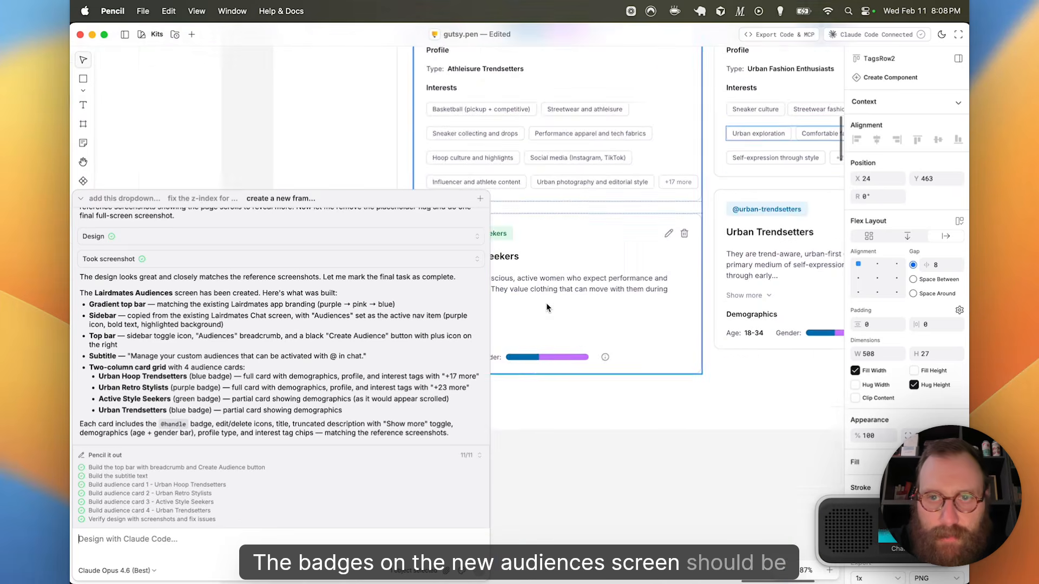
scroll(547, 308, "up", 2)
scroll(546, 307, "left", 1)
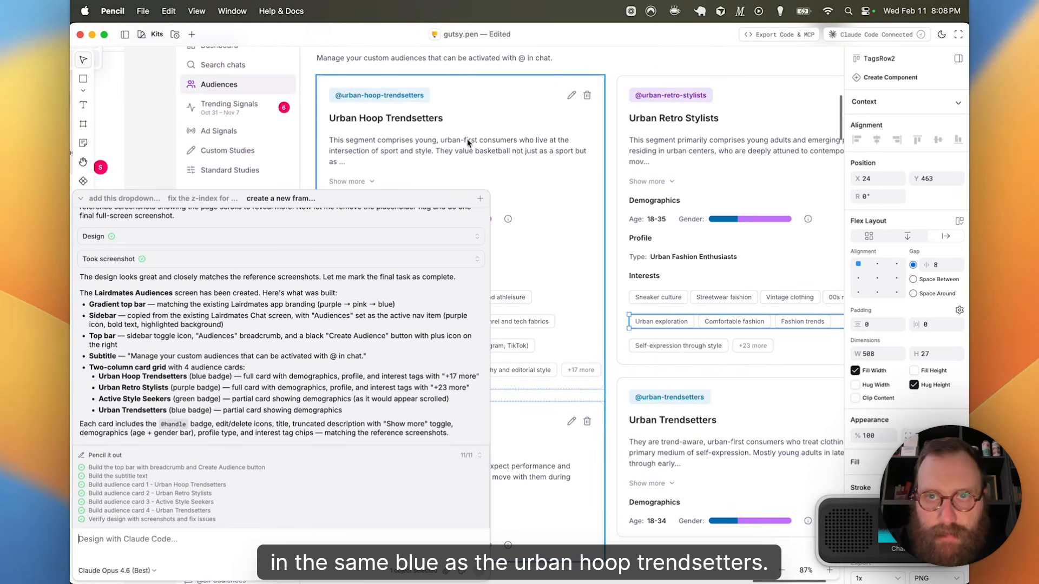
- Compare the Active Style Seekers and Urban Trendsetters cards with the upper two cards for their profile and interest sections
scroll(504, 160, "down", 10)
scroll(505, 160, "left", 3)
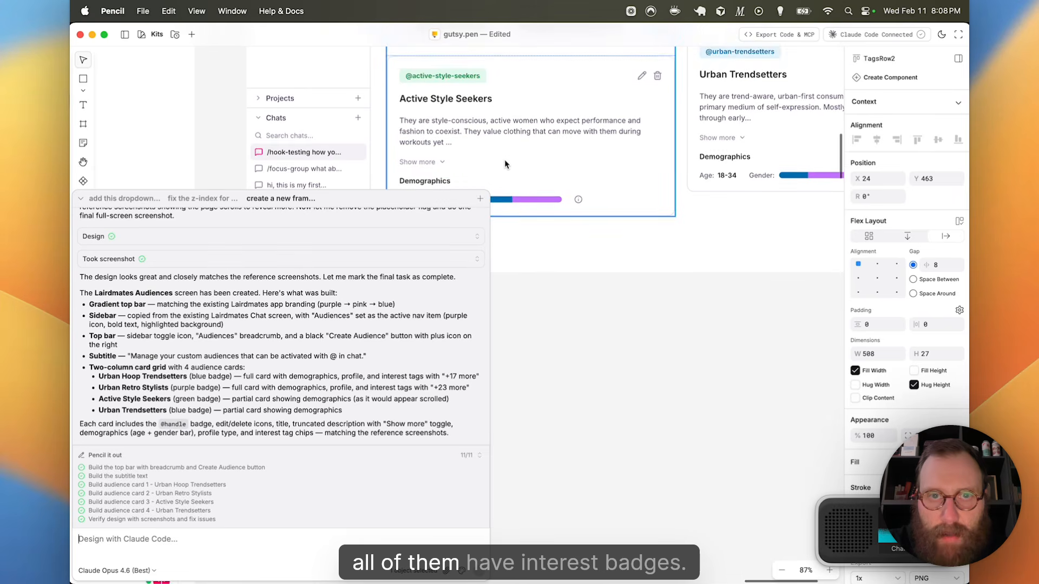
scroll(504, 160, "down", 2)
scroll(504, 160, "up", 4)
scroll(505, 160, "right", 6)
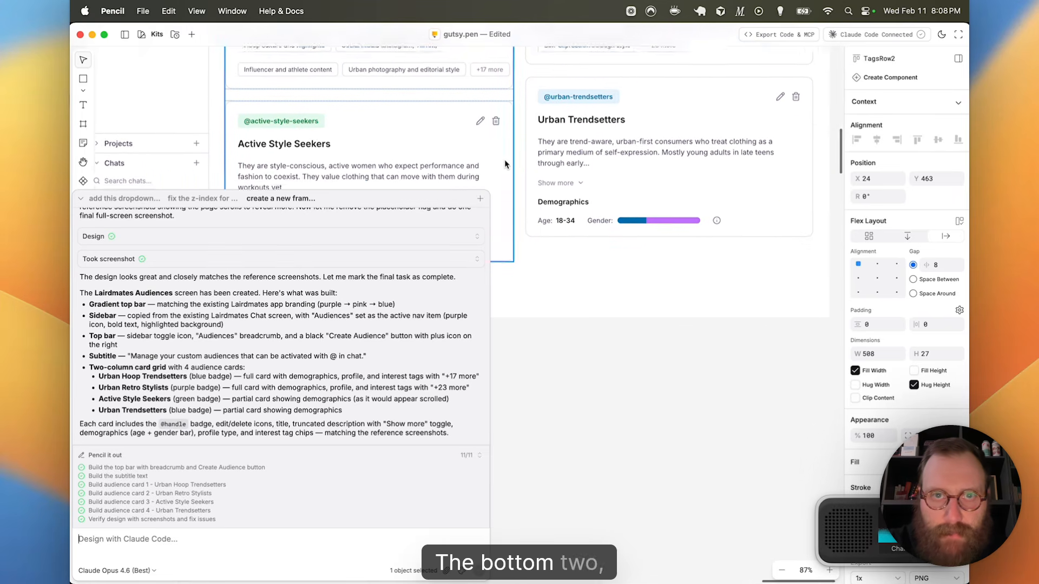
scroll(504, 159, "up", 2)
scroll(505, 159, "right", 3)
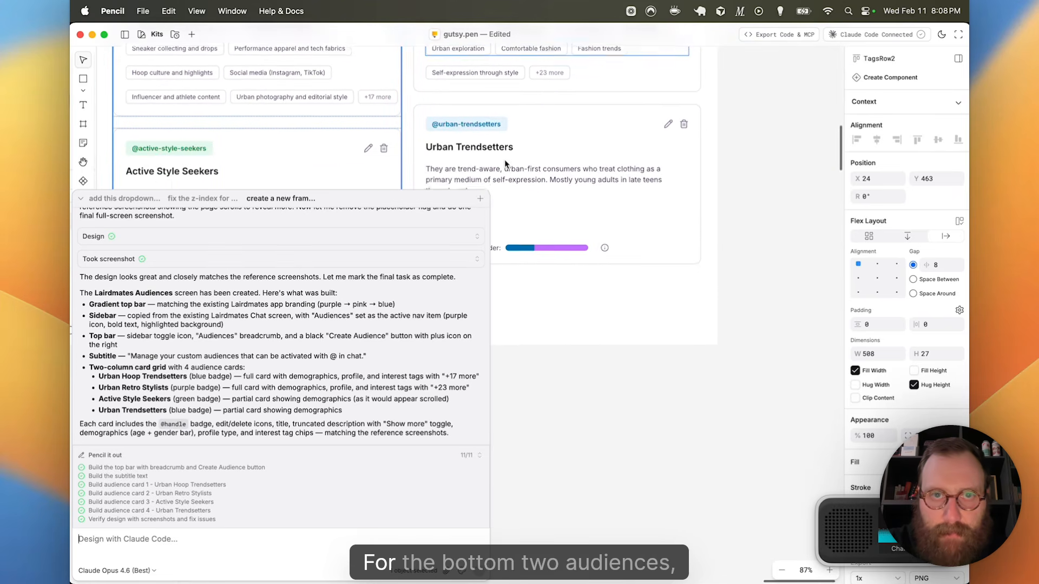
scroll(504, 159, "up", 7)
scroll(505, 159, "right", 1)
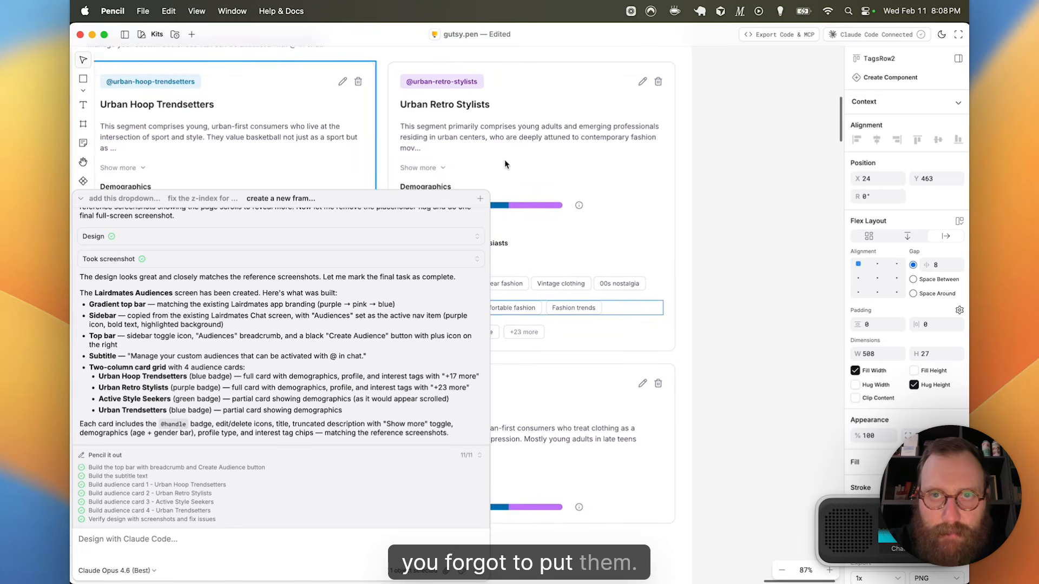
- Examine the vertical spacing between the interest tag rows in the Urban Hoop Trendsetters and Urban Retro Stylists cards
scroll(504, 160, "up", 3)
scroll(504, 161, "left", 1)
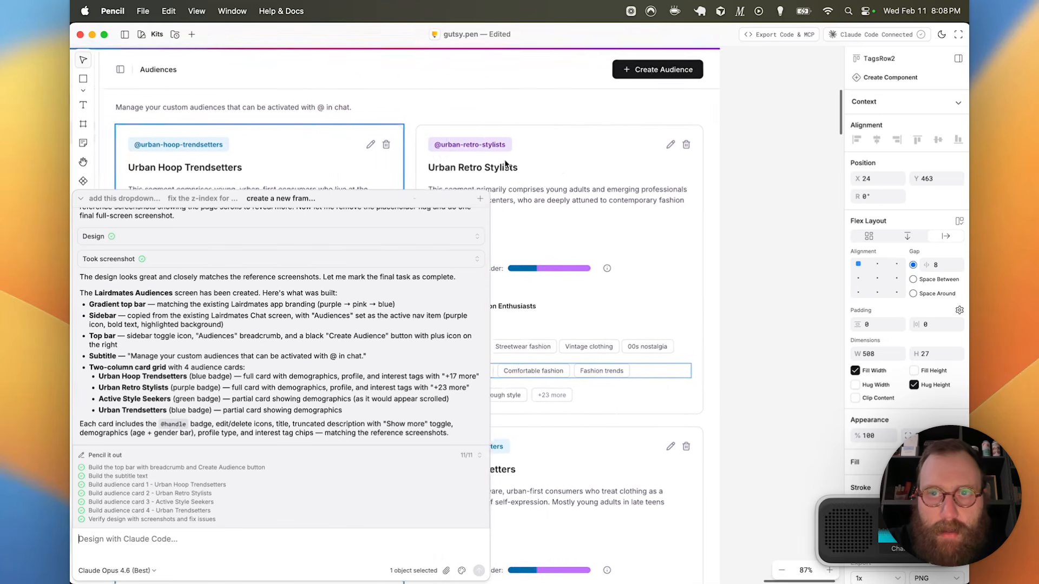
scroll(504, 162, "left", 5)
scroll(505, 162, "down", 5)
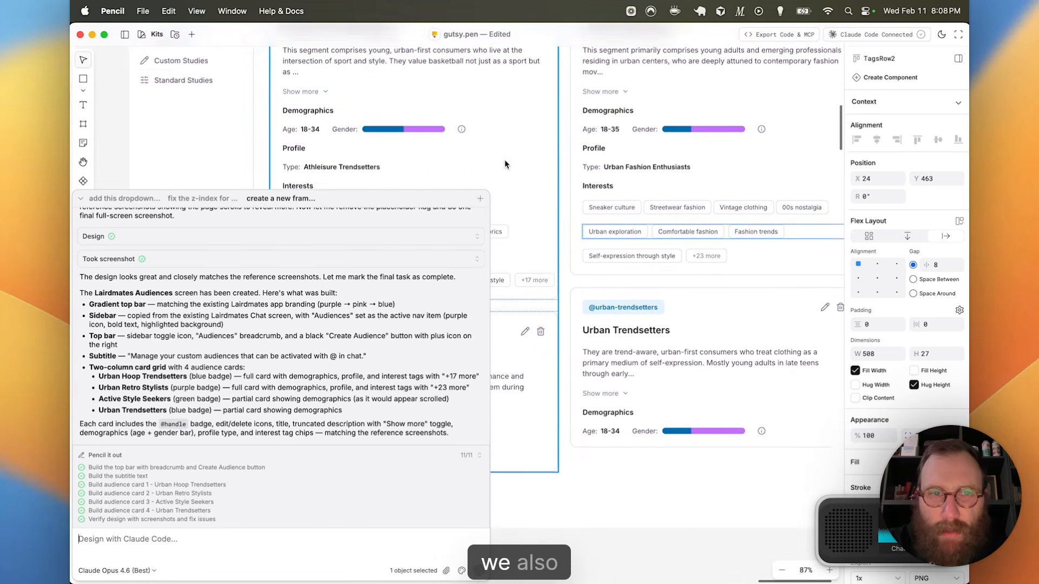
scroll(504, 162, "down", 5)
scroll(505, 162, "right", 1)
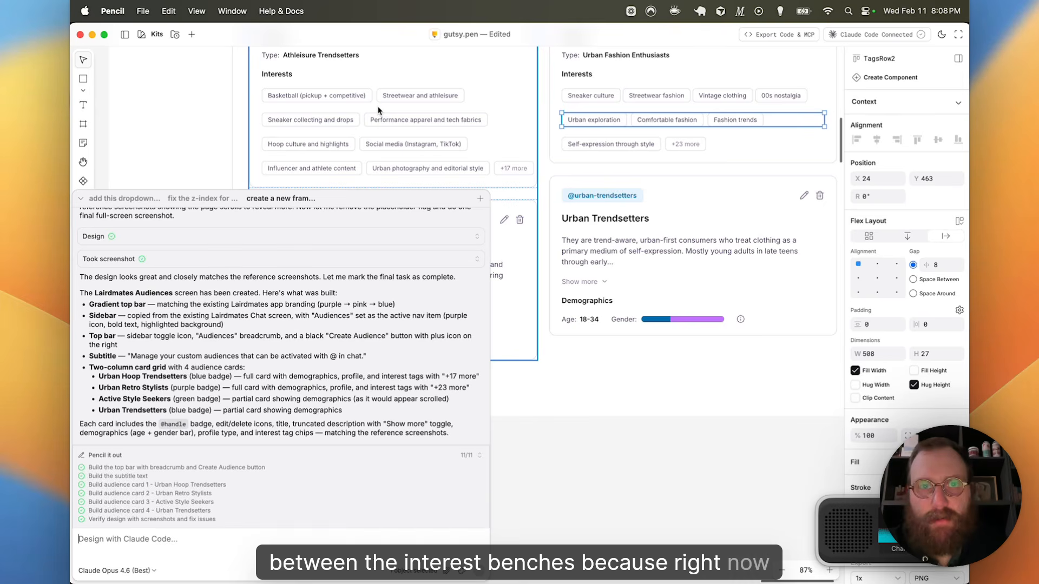
scroll(434, 153, "right", 6)
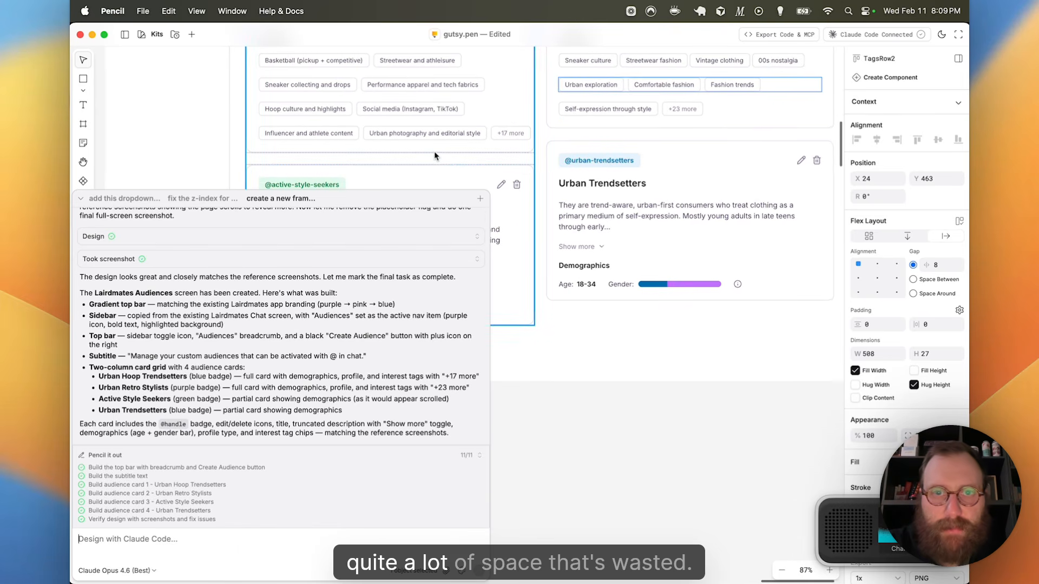
scroll(434, 155, "down", 10)
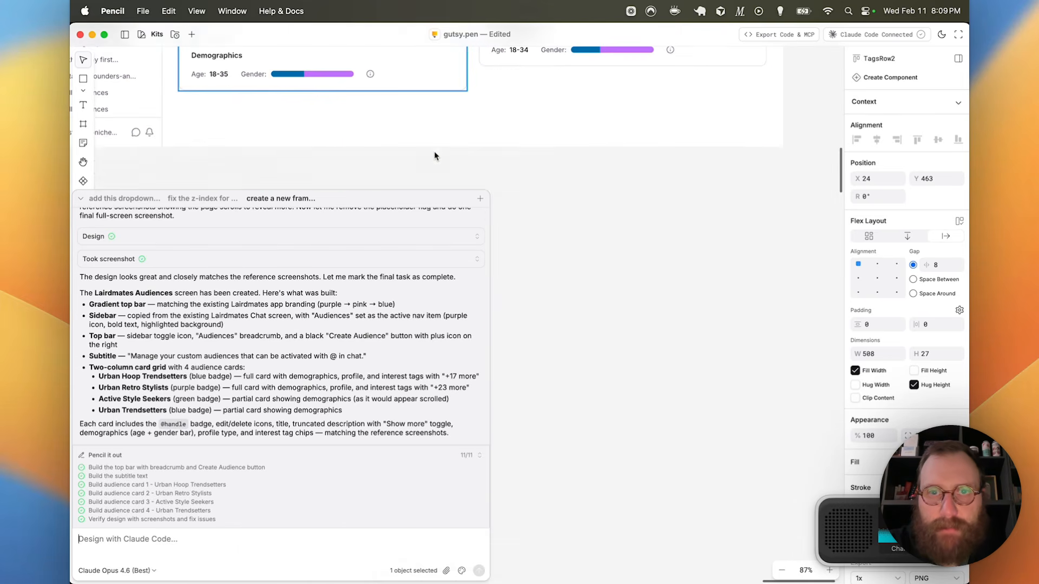
scroll(434, 155, "up", 11)
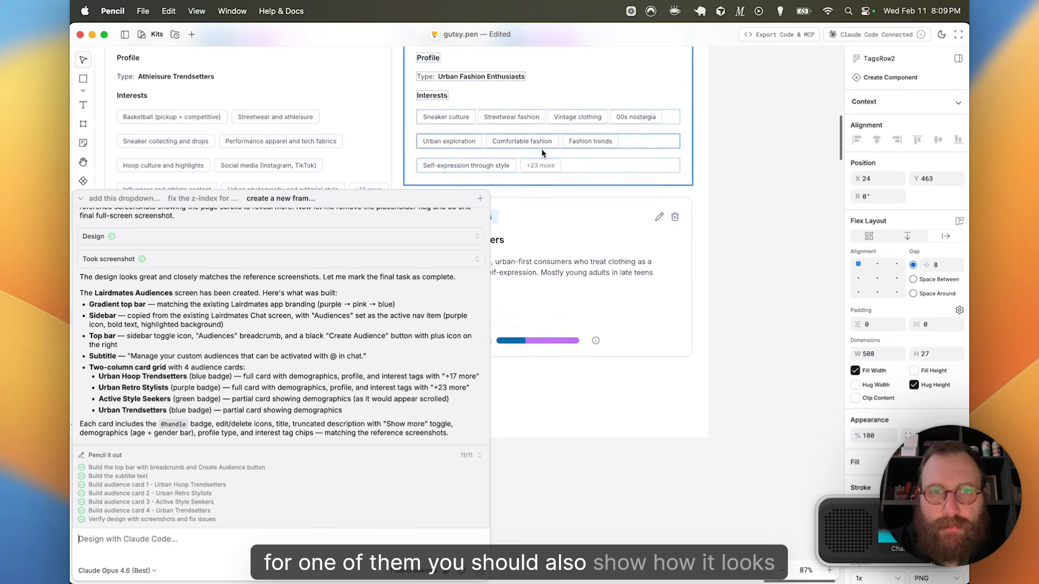
- Examine the "+23 more" interest tag and the "Show more" description toggle in the Urban Retro Stylists card
scroll(460, 155, "up", 4)
scroll(535, 153, "down", 5)
scroll(543, 153, "up", 2)
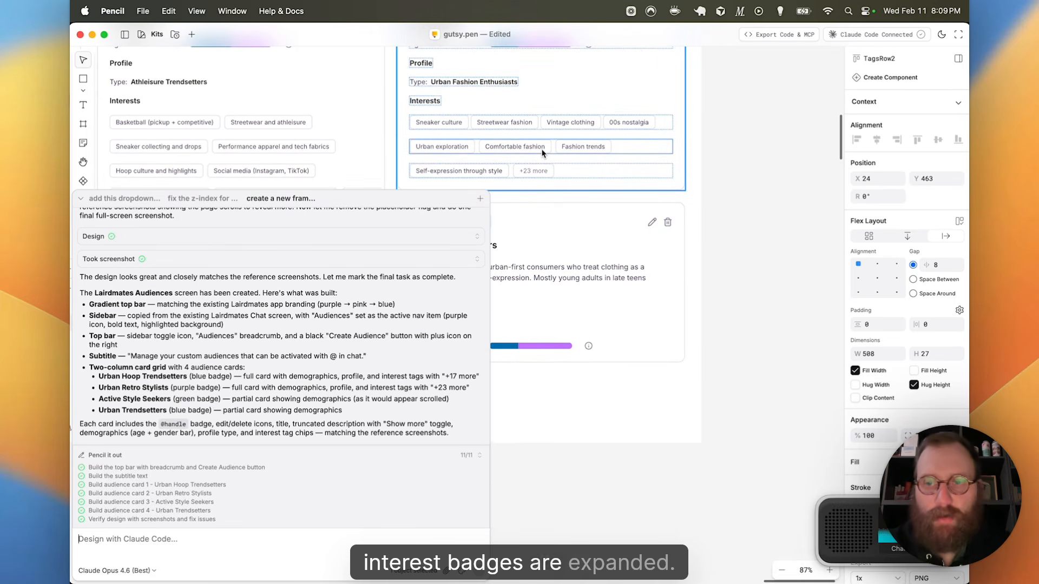
scroll(543, 153, "up", 8)
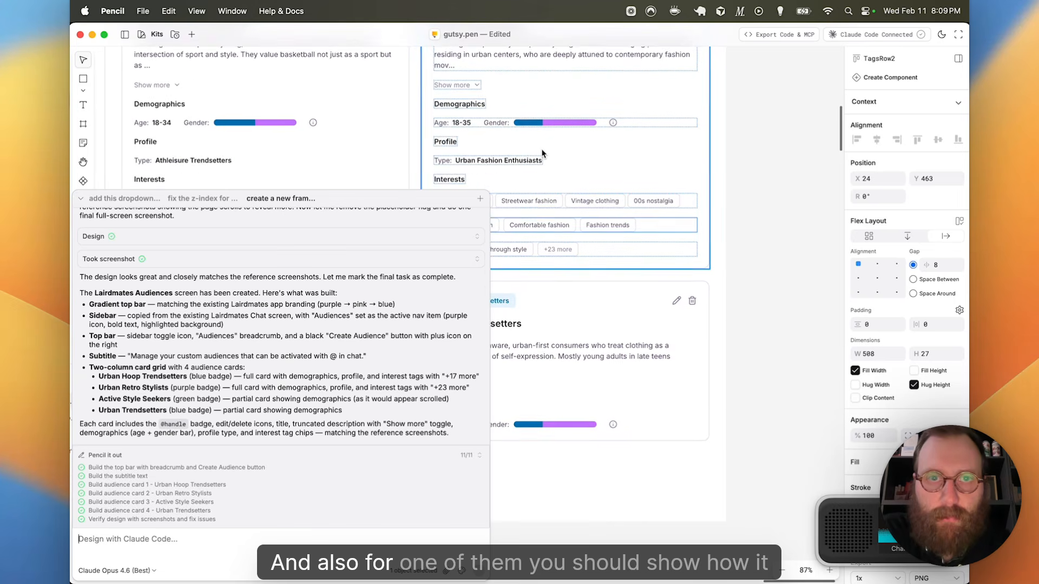
scroll(470, 124, "up", 2)
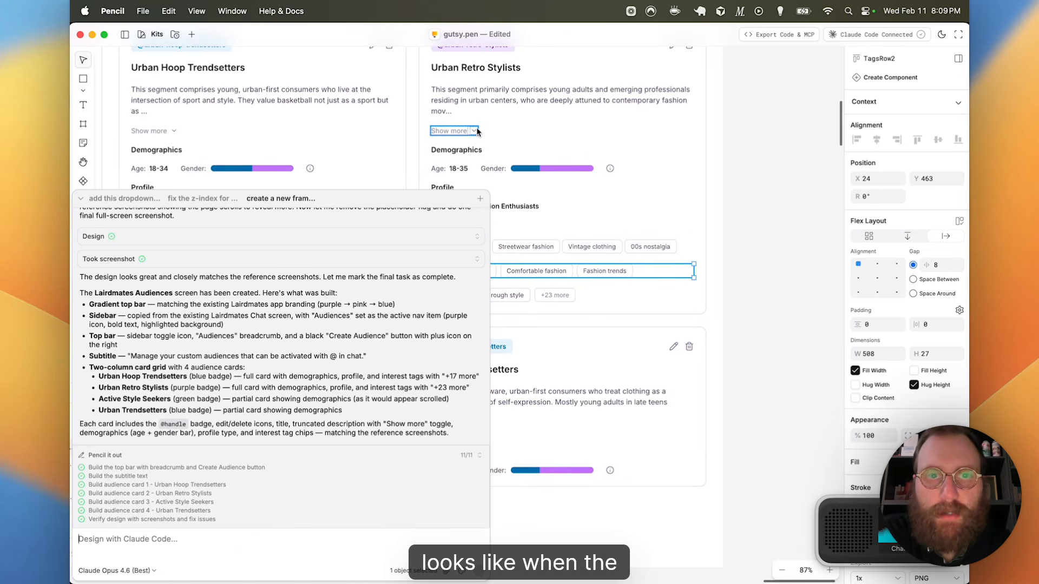
scroll(466, 135, "up", 2)
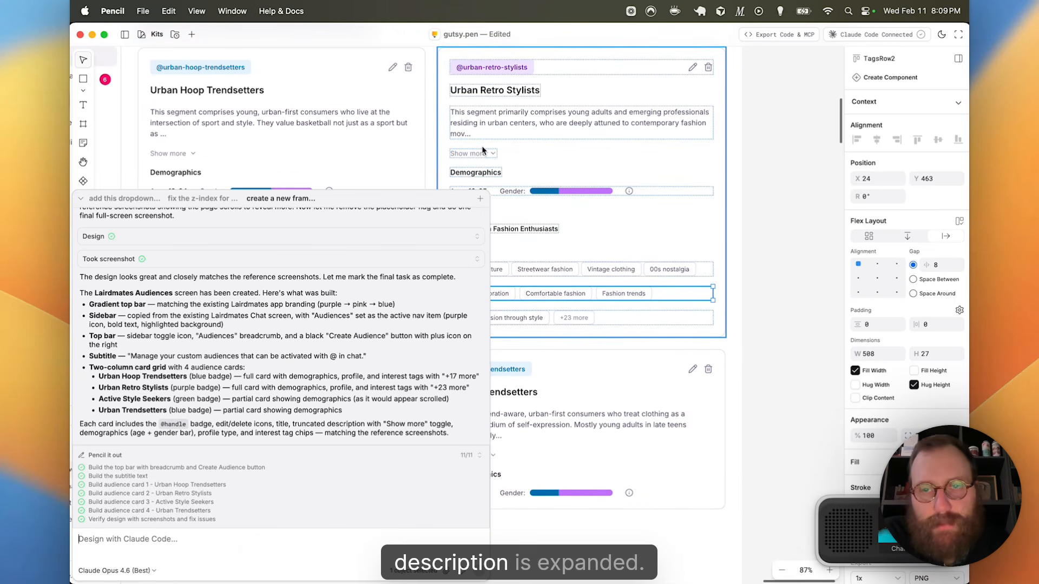
scroll(558, 168, "down", 20)
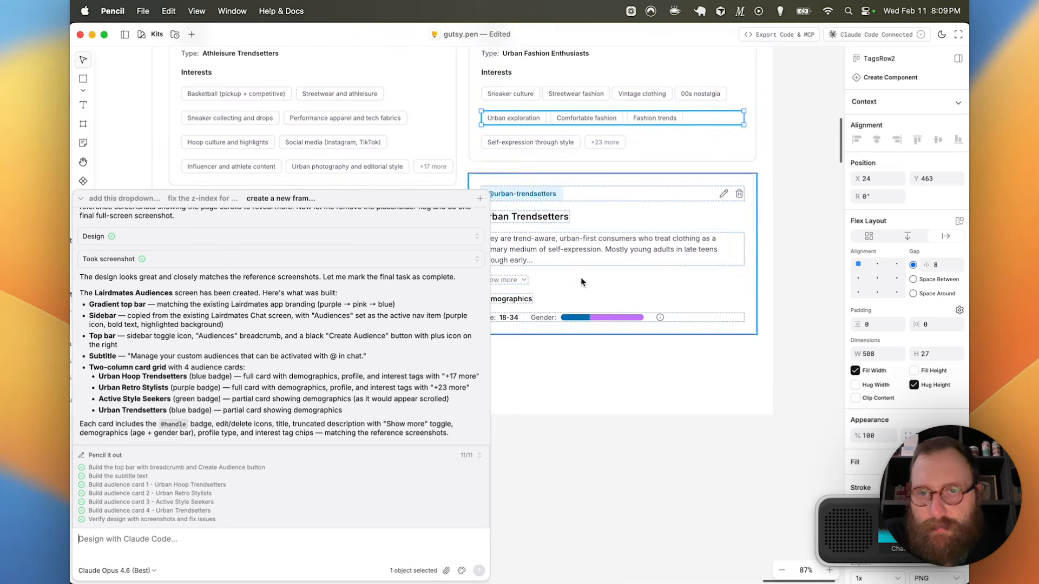
- Check the room below the lower audience cards and the overall height of the Audiences frame
scroll(580, 278, "left", 10)
scroll(581, 278, "down", 5)
scroll(581, 278, "up", 3)
scroll(580, 278, "right", 3)
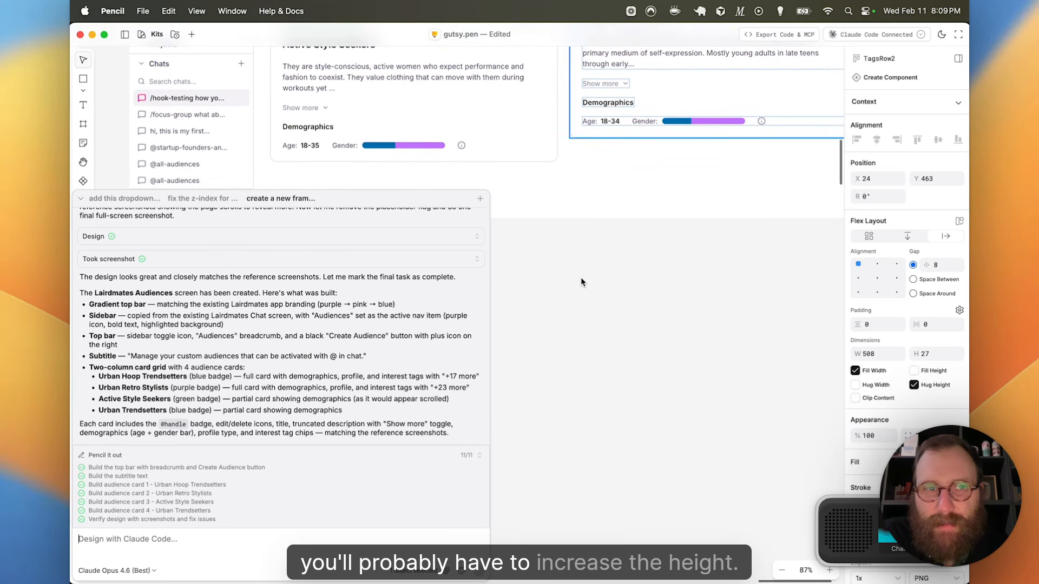
scroll(581, 281, "up", 15)
scroll(581, 281, "left", 3)
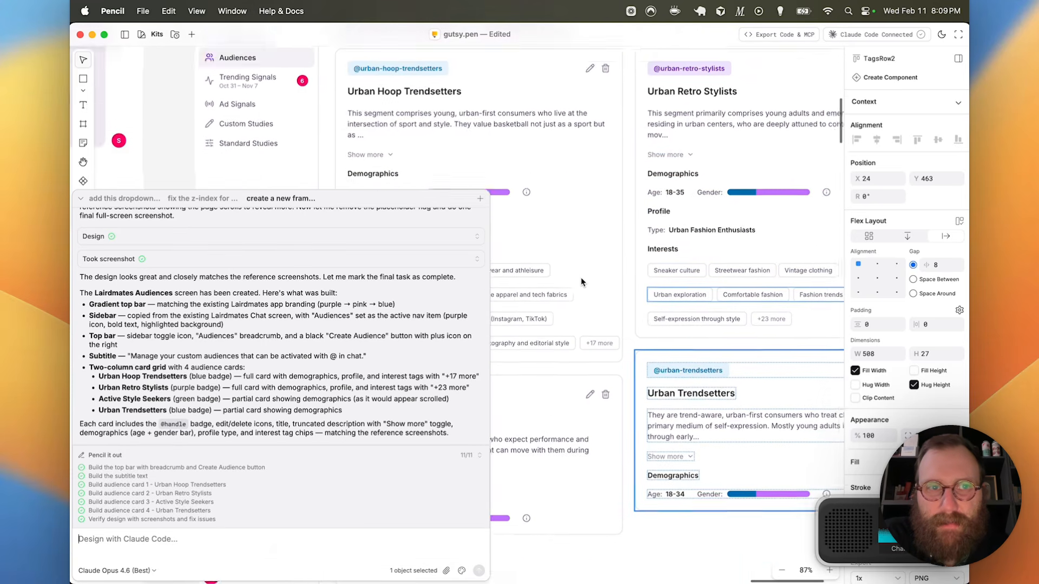
scroll(581, 282, "right", 2)
- Compare the Audiences item's highlight in the new frame's sidebar with the sidebar and Audiences link colours in the chat frame
scroll(581, 282, "left", 15)
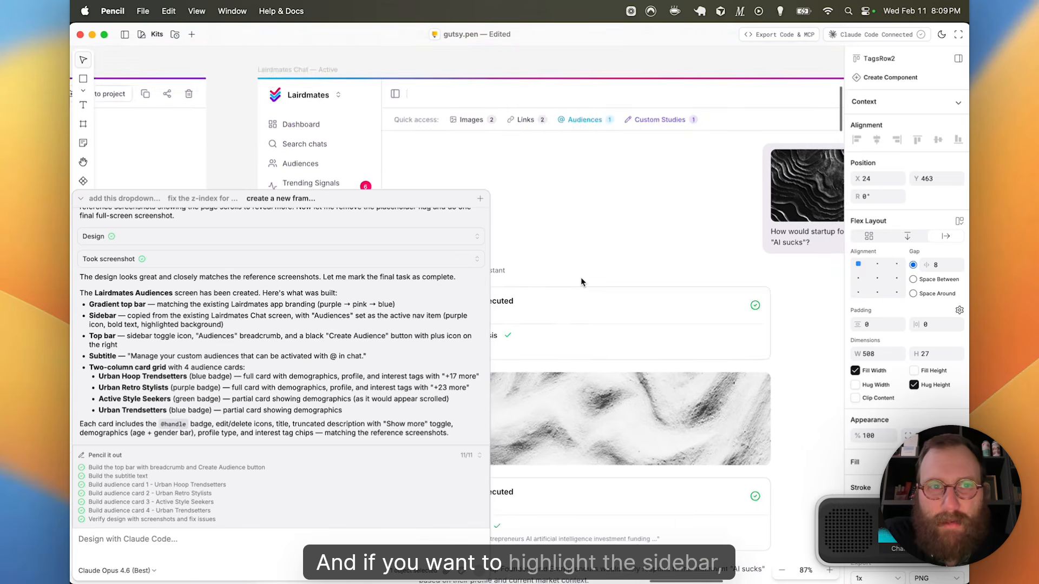
scroll(581, 282, "down", 2)
scroll(582, 281, "down", 5)
scroll(581, 281, "right", 15)
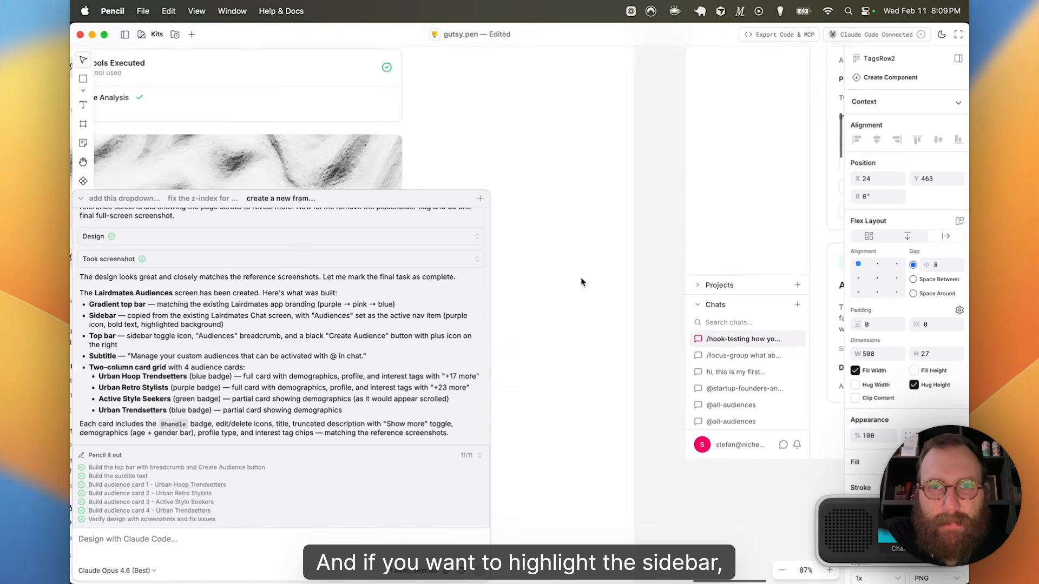
scroll(580, 277, "up", 3)
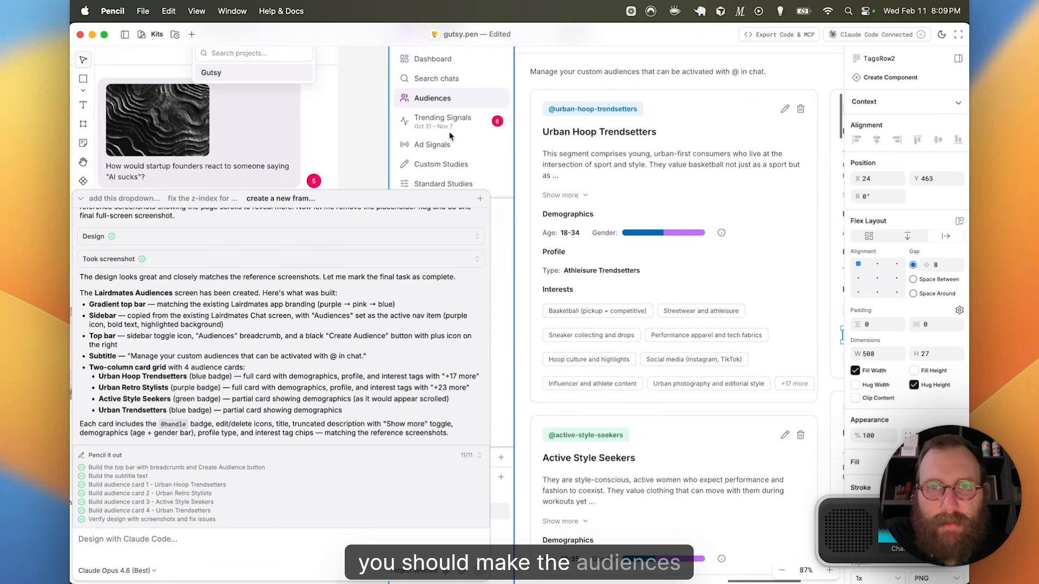
scroll(450, 136, "right", 2)
scroll(487, 144, "left", 15)
scroll(487, 144, "up", 2)
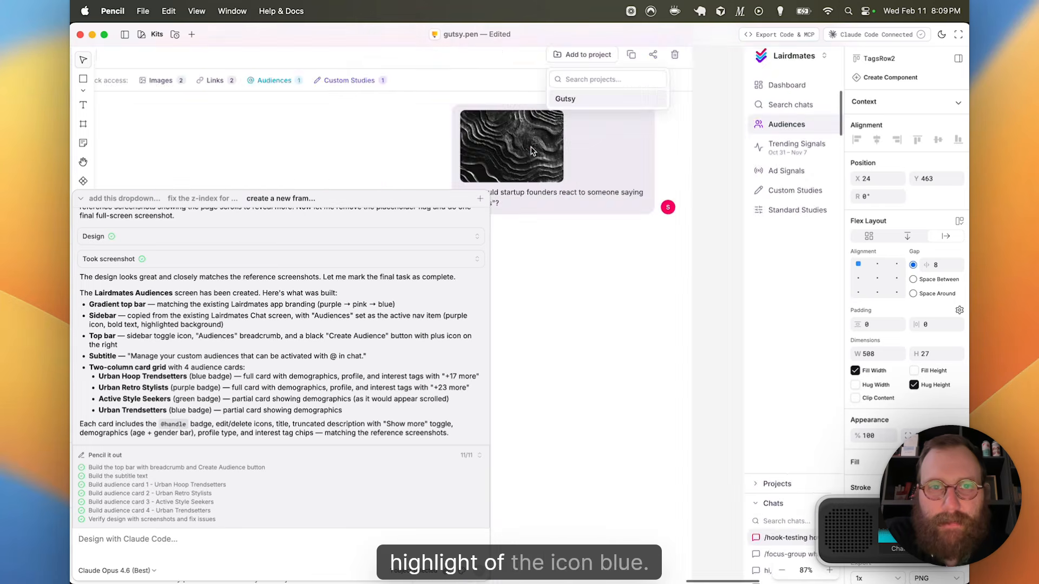
- Examine how the dashboard and new-chat frames colour their sidebar items, audience badges and Custom Studies elements
scroll(533, 151, "left", 15)
scroll(533, 151, "down", 3)
scroll(533, 151, "left", 20)
scroll(533, 151, "up", 3)
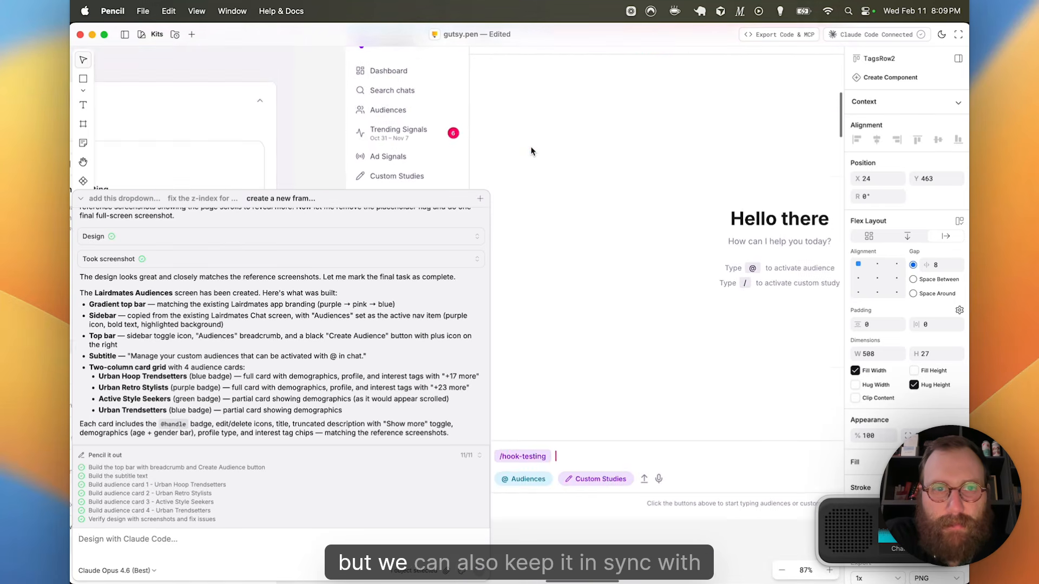
scroll(532, 151, "up", 3)
scroll(532, 151, "down", 6)
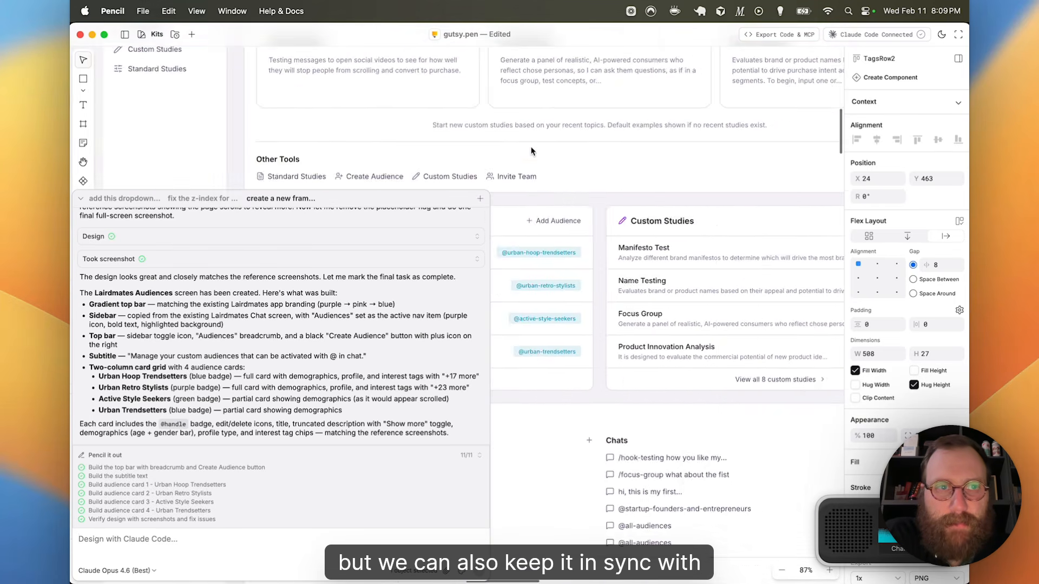
scroll(531, 151, "right", 3)
scroll(531, 152, "up", 3)
scroll(531, 152, "left", 10)
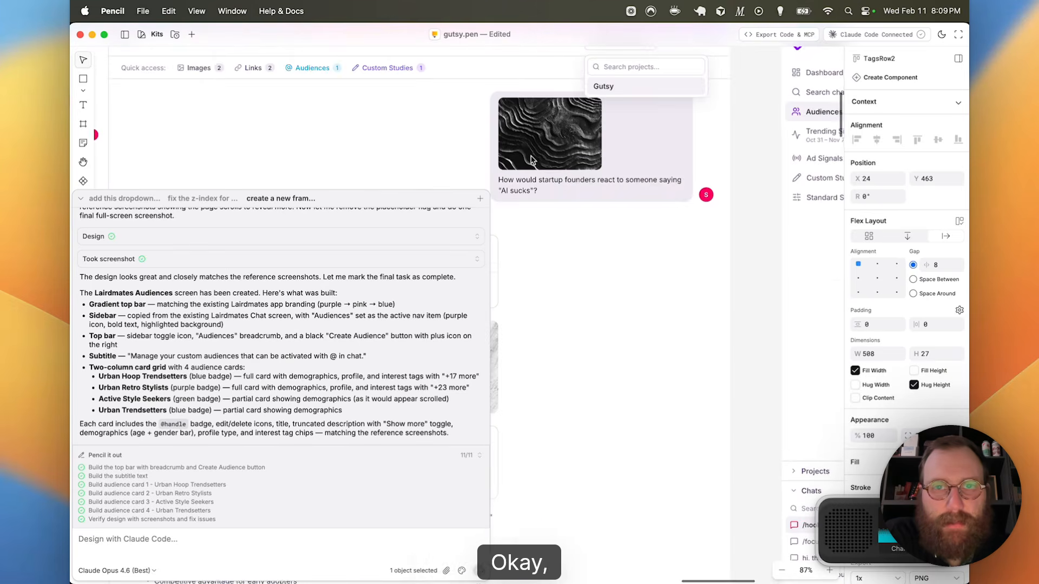
- Return to the Audiences frame and check its sidebar for the active navigation item and the highlighted chat entry
scroll(532, 154, "right", 9)
scroll(531, 160, "down", 5)
scroll(531, 160, "right", 1)
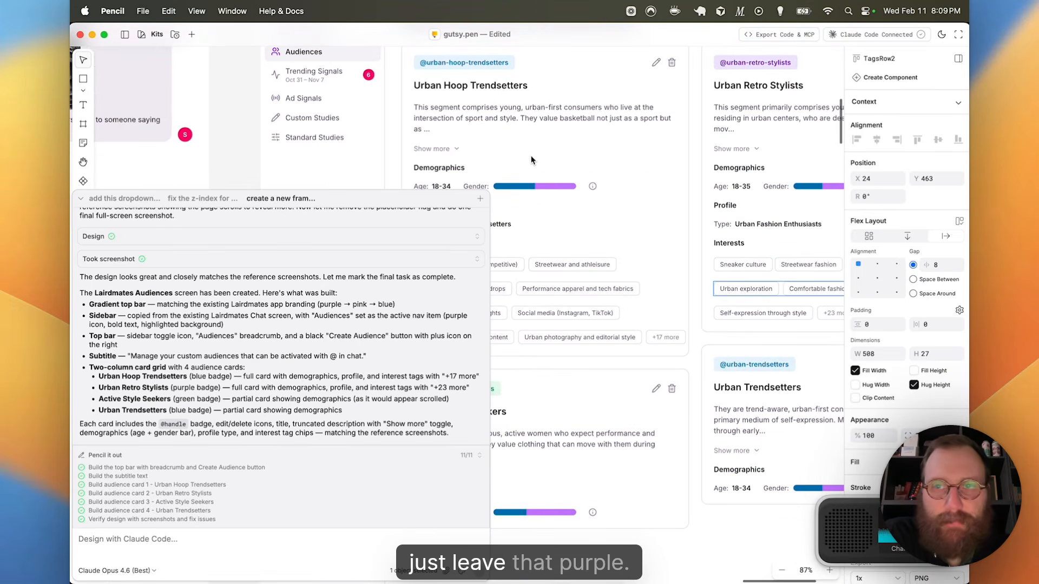
scroll(531, 160, "up", 5)
scroll(532, 160, "left", 1)
scroll(532, 160, "down", 20)
scroll(532, 159, "right", 2)
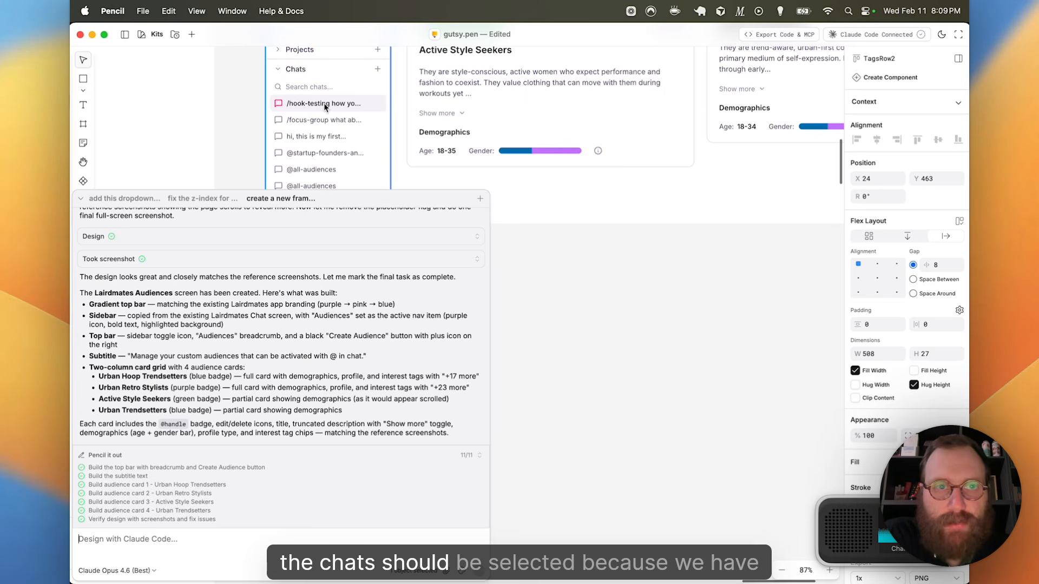
scroll(450, 176, "up", 15)
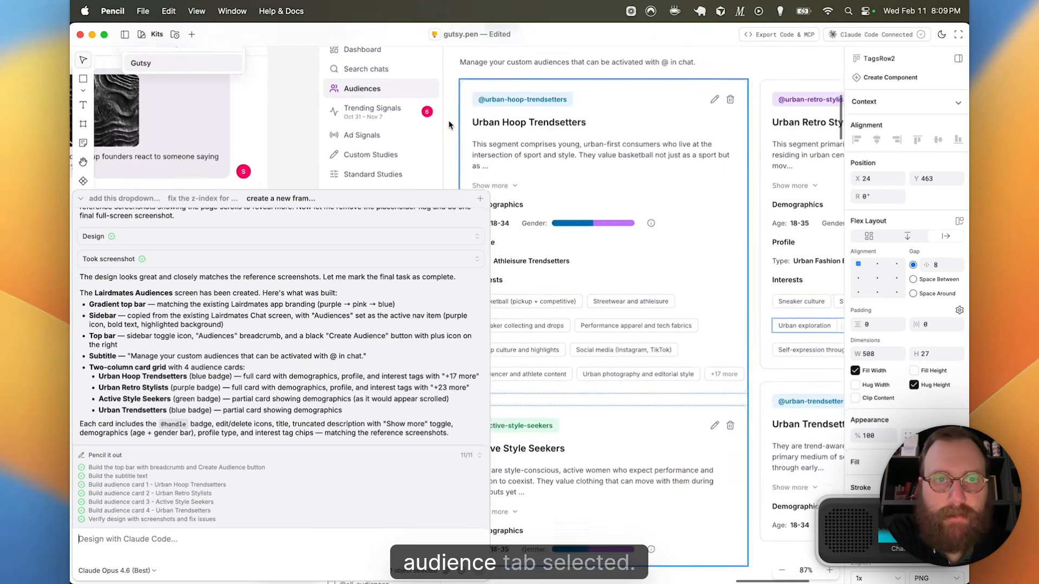
- Ask the chat for same-blue badges, missing interest badges, tighter badge spacing, expanded card examples and no selected chat in the sidebar
scroll(449, 125, "down", 10)
scroll(449, 125, "down", 4)
scroll(448, 125, "left", 1)
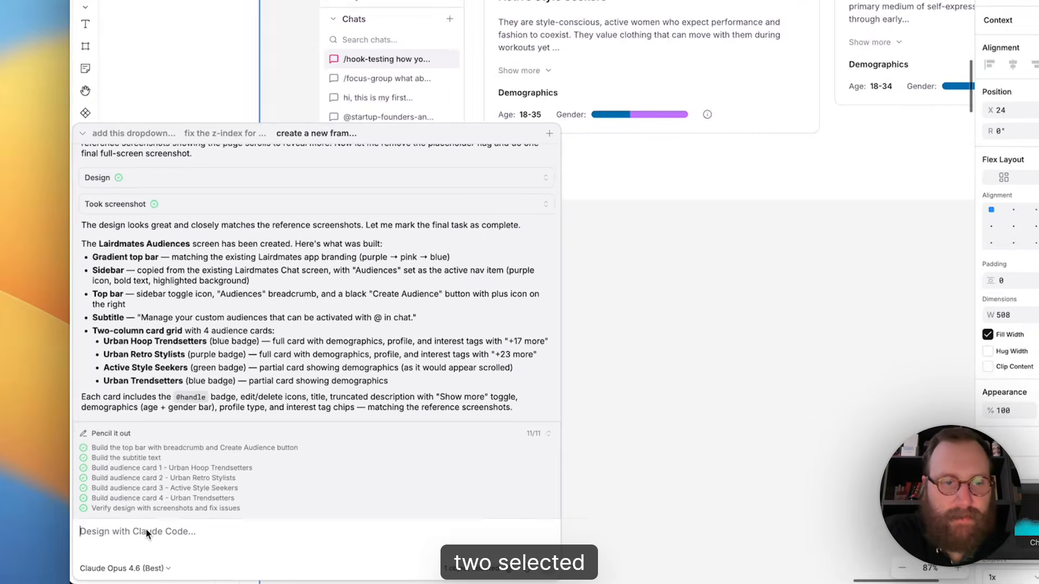
left_click(135, 542)
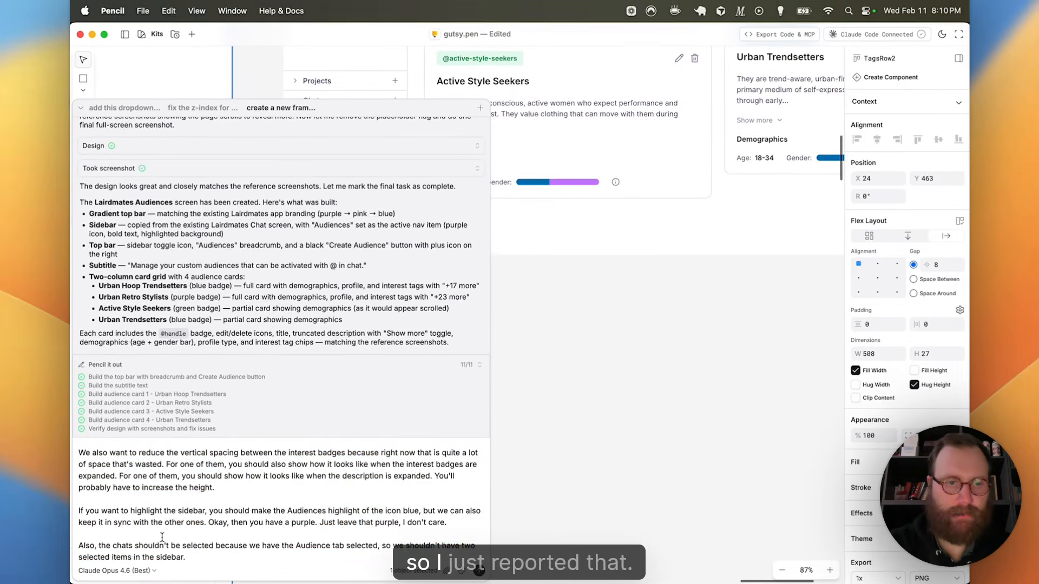
key("super+a")
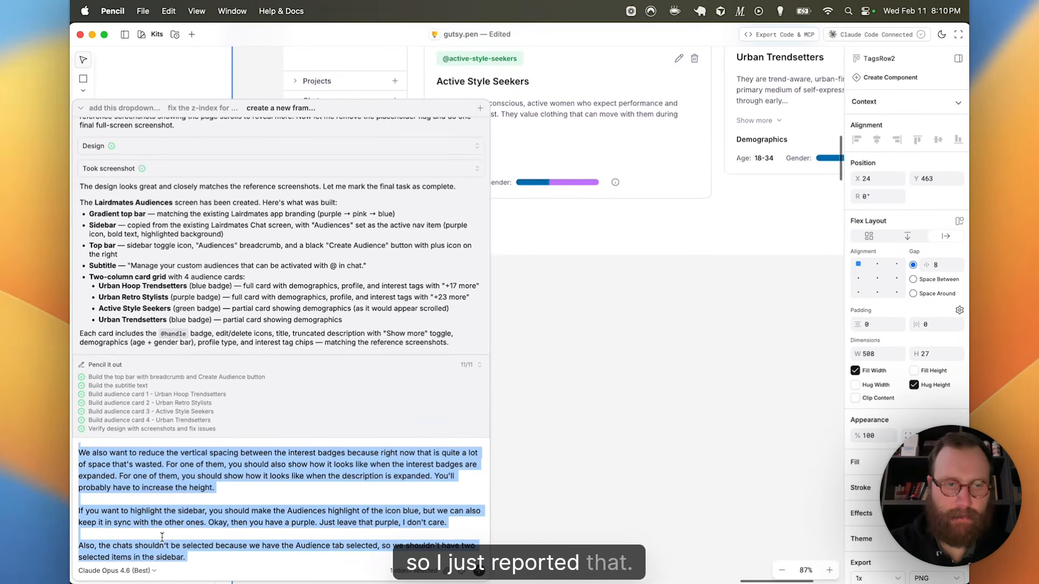
key("Return")
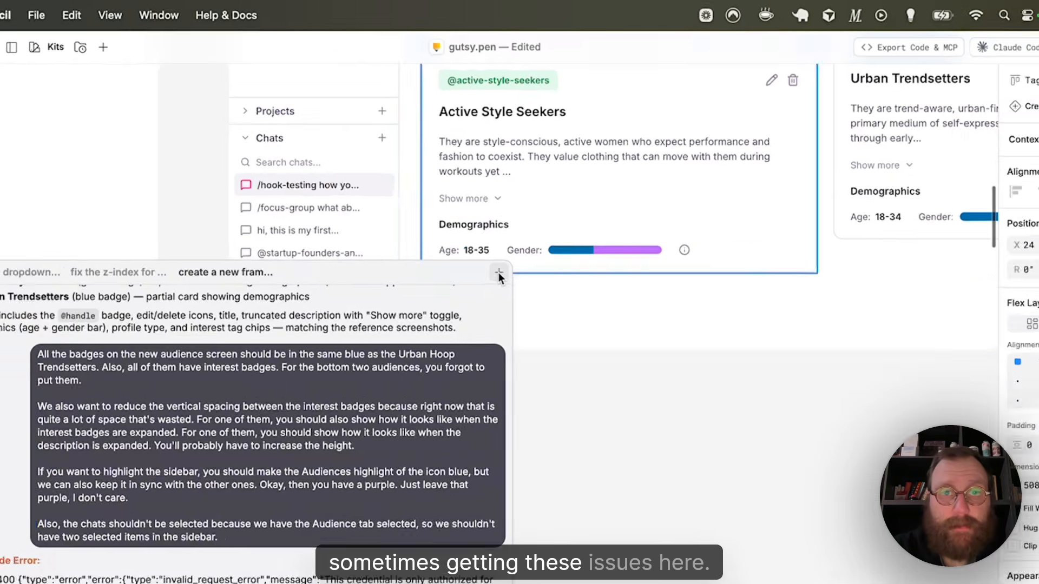
- Start a new chat and resubmit the same refinement request for the Audiences screen
left_click(480, 198)
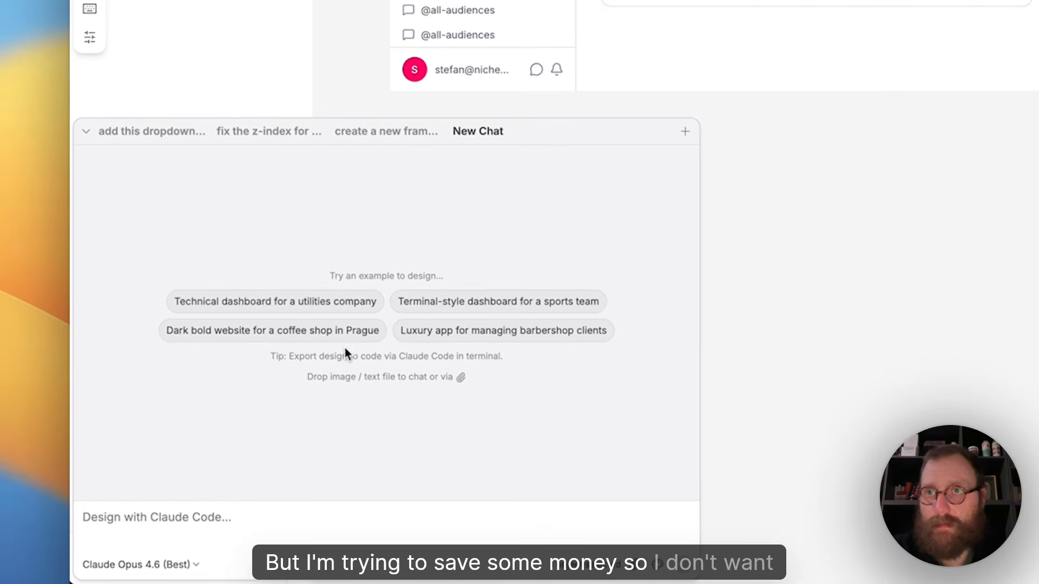
scroll(766, 332, "up", 2)
scroll(766, 332, "down", 3)
scroll(788, 201, "up", 4)
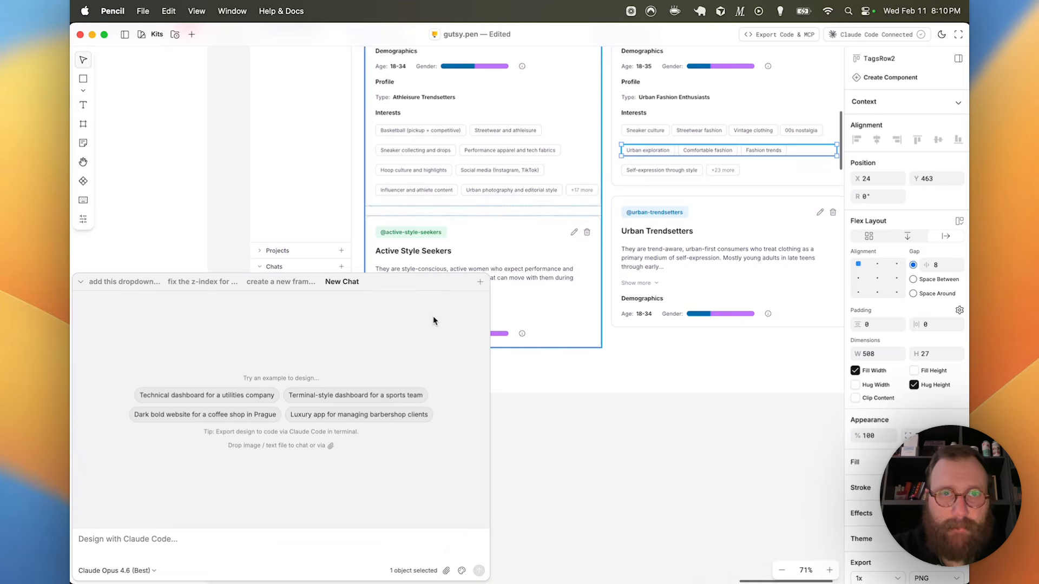
type("All the badges on the new audience screen should be in the same blue as the Urban Hoop Trendsetters. Also, all of them have interest badges. For the bottom two audiences, you forgot to put them.  We also want to reduce the vertical spacing between the interest badges because right now that is quite a lot of space that's wasted. For one of them, you should also show how it looks like when the interest badges are expanded. For one of them, you should show how it looks like when the description is expanded. You'll probably have to increase the height.  If you want to highlight the sidebar, you should make the Audiences highlight of the icon blue, but we can also keep it in sync with the other ones. Okay, then you have a purple. Just leave that purple, I don't care.  Also, the chats shouldn't be selected because we have the Audience tab selected, so we shouldn't have two selected items in the sidebar.")
key("Return")
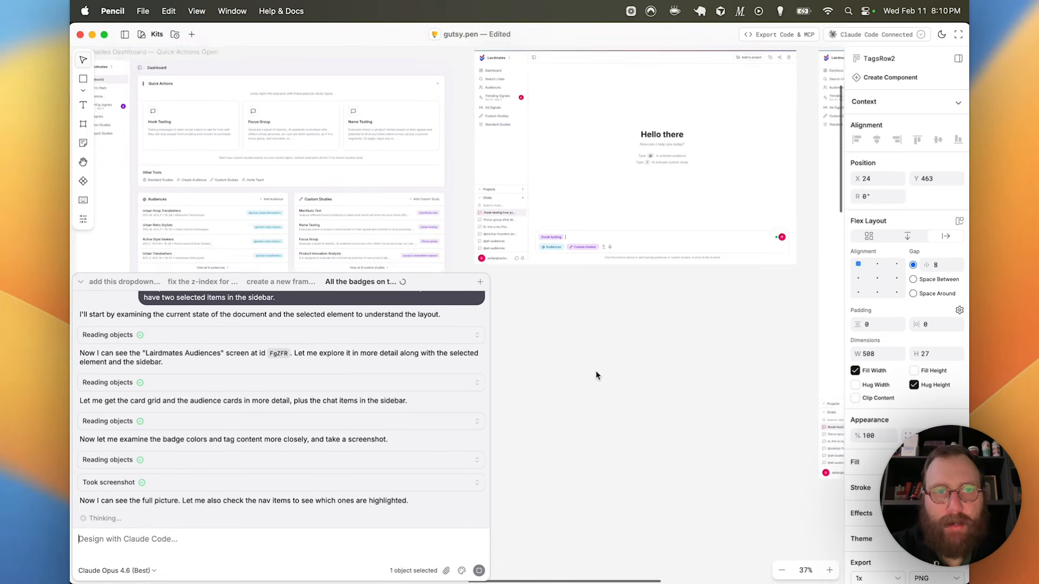
- Review the Packaging Design Tester, Food & Beverage industry and main Gutsy landing page designs
scroll(600, 347, "left", 12)
scroll(602, 347, "up", 5)
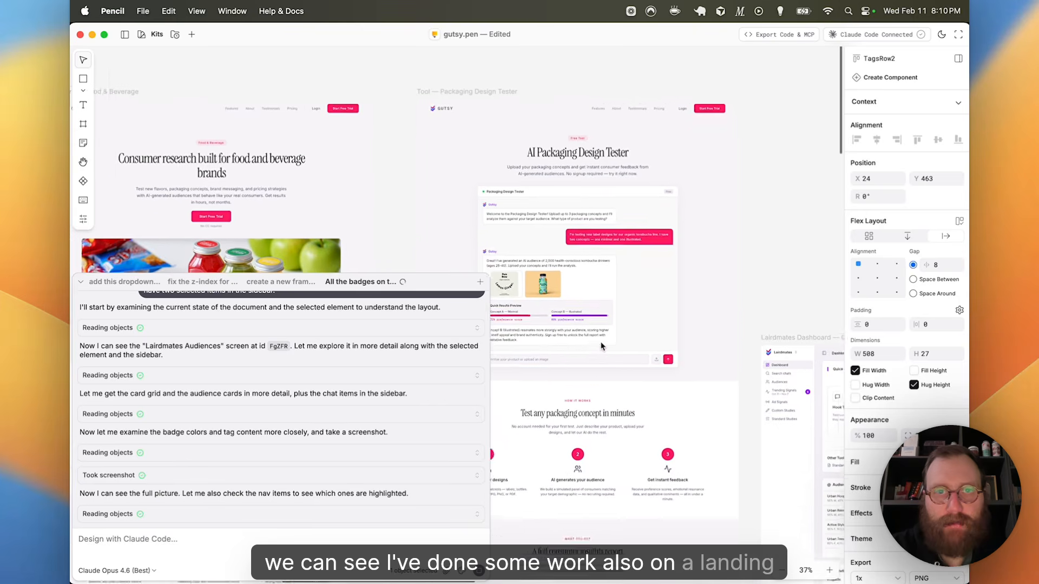
scroll(604, 251, "up", 8)
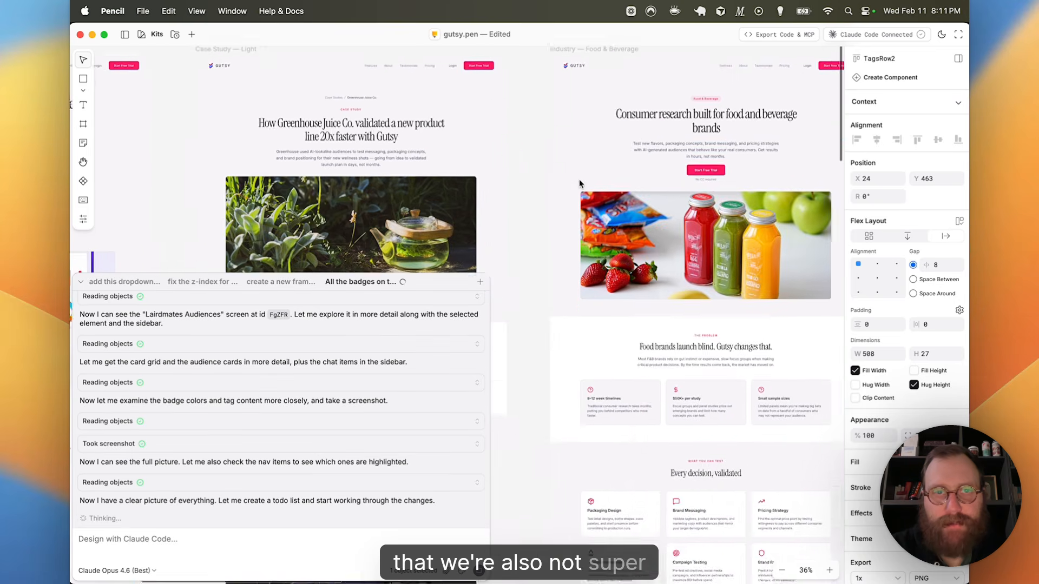
scroll(579, 184, "left", 7)
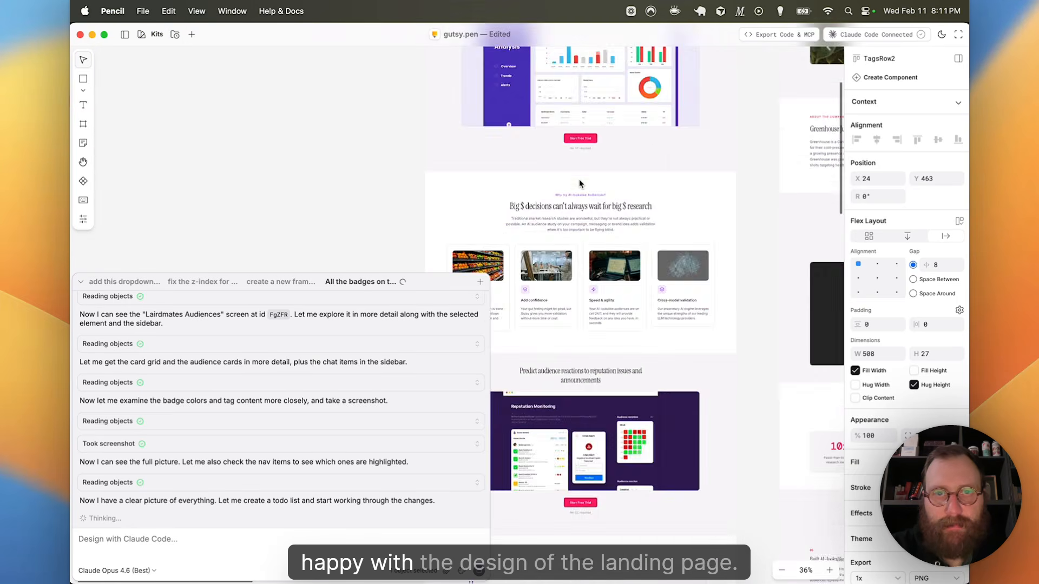
scroll(579, 184, "up", 6)
scroll(579, 184, "up", 5)
scroll(579, 184, "down", 5)
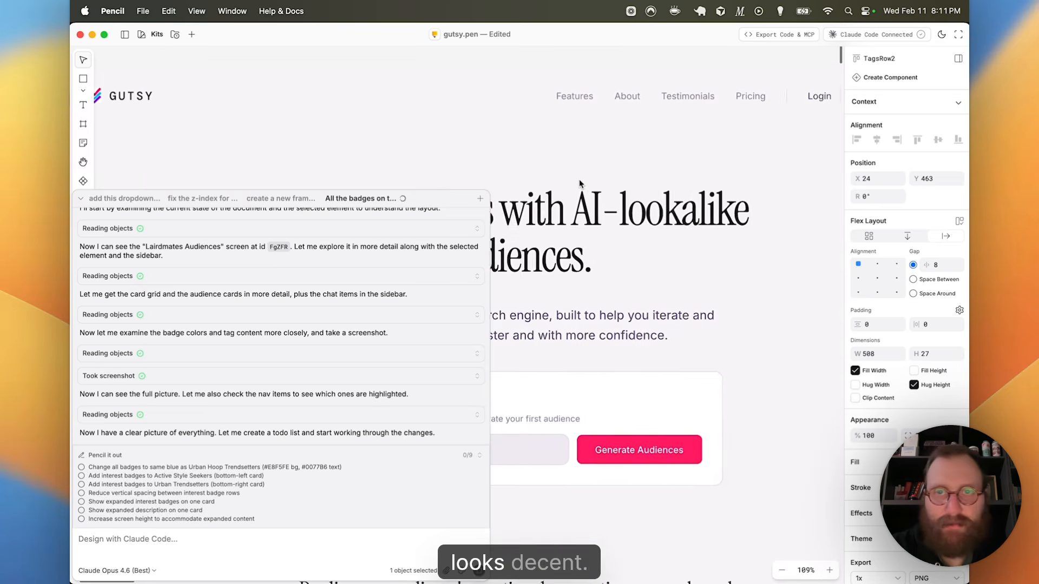
- Examine the Case Study hero and the Packaging Design Tester's sample conversation, and return towards the dashboard frames
scroll(579, 184, "right", 6)
scroll(579, 184, "down", 4)
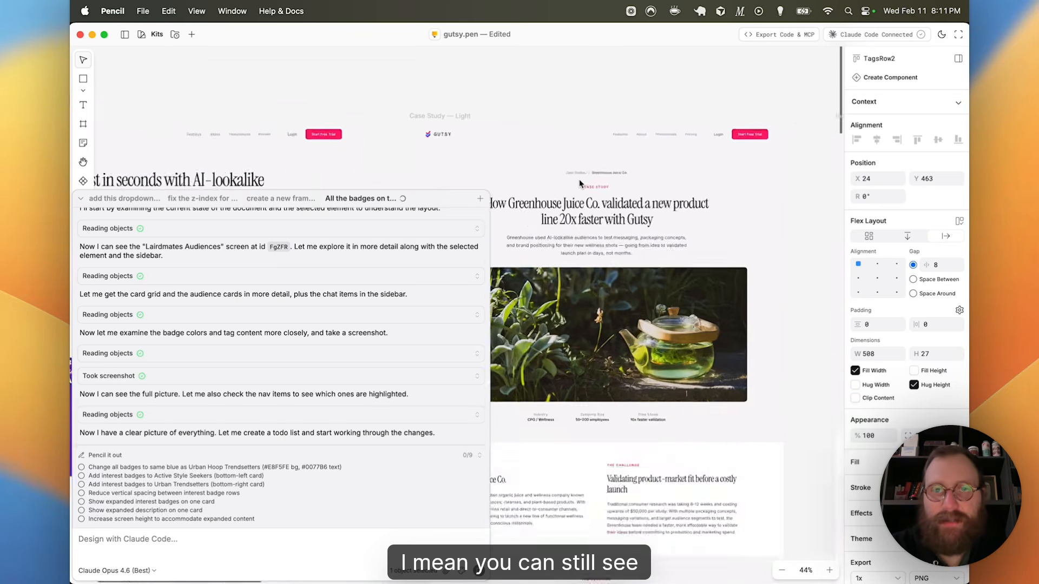
scroll(579, 184, "right", 7)
scroll(579, 184, "down", 3)
scroll(580, 184, "up", 5)
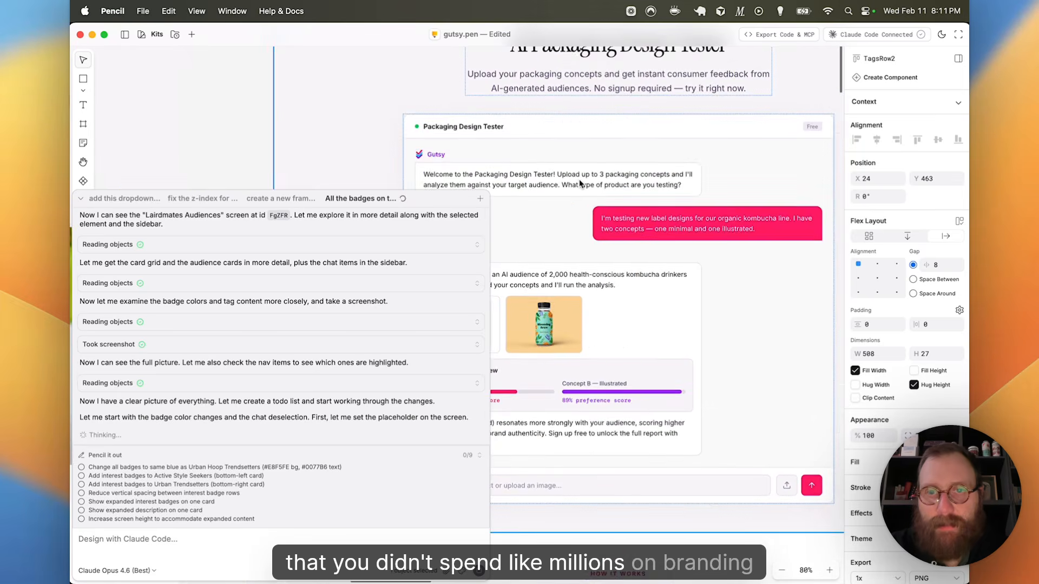
scroll(580, 184, "down", 3)
scroll(579, 180, "down", 6)
scroll(579, 180, "right", 5)
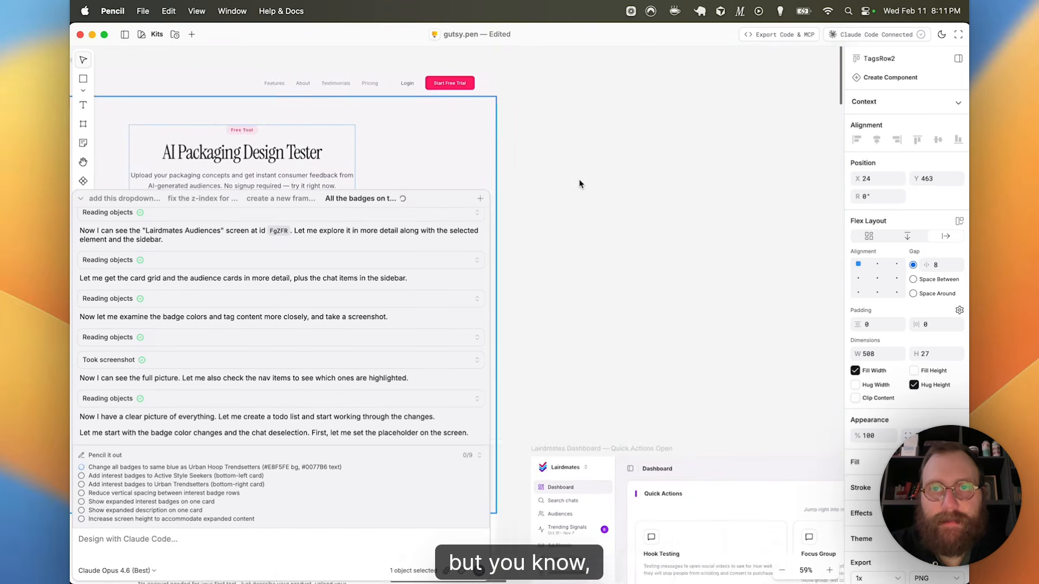
scroll(579, 179, "down", 4)
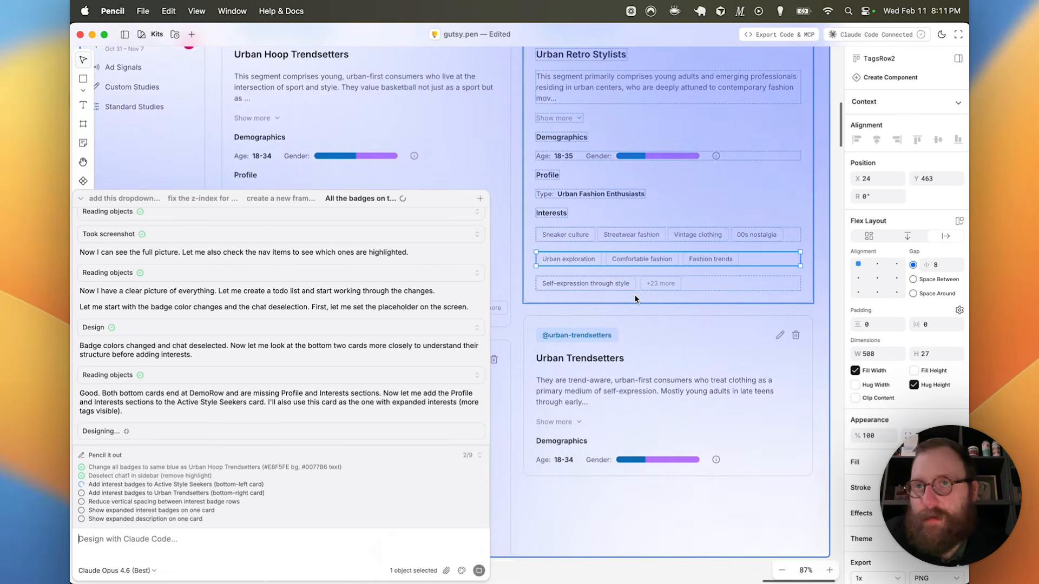
- Inspect the Audiences frame during generation, checking handle badge colours and all four audience cards
scroll(634, 295, "left", 1)
scroll(635, 295, "up", 1)
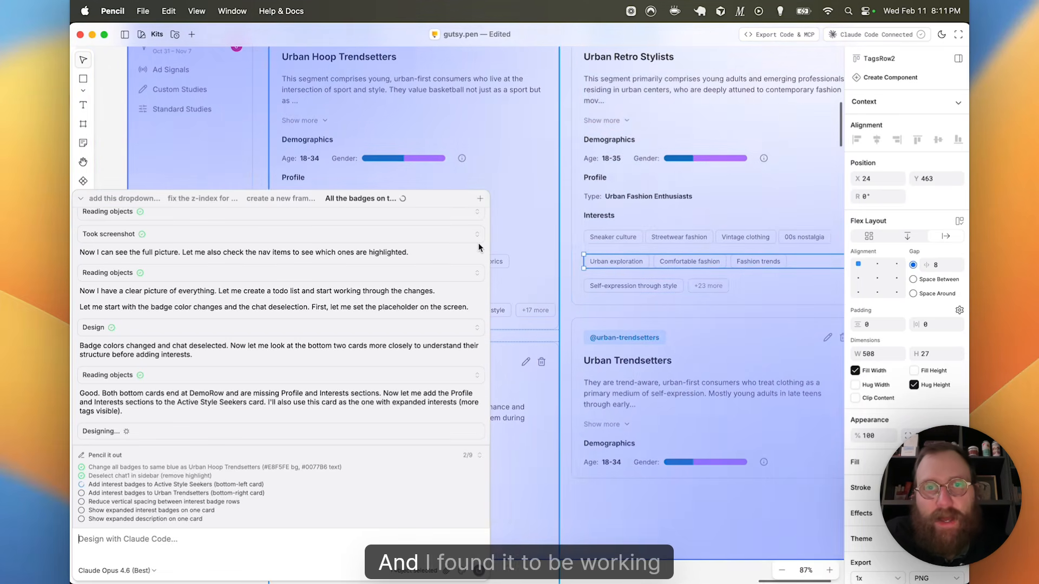
scroll(529, 280, "left", 5)
scroll(528, 280, "down", 1)
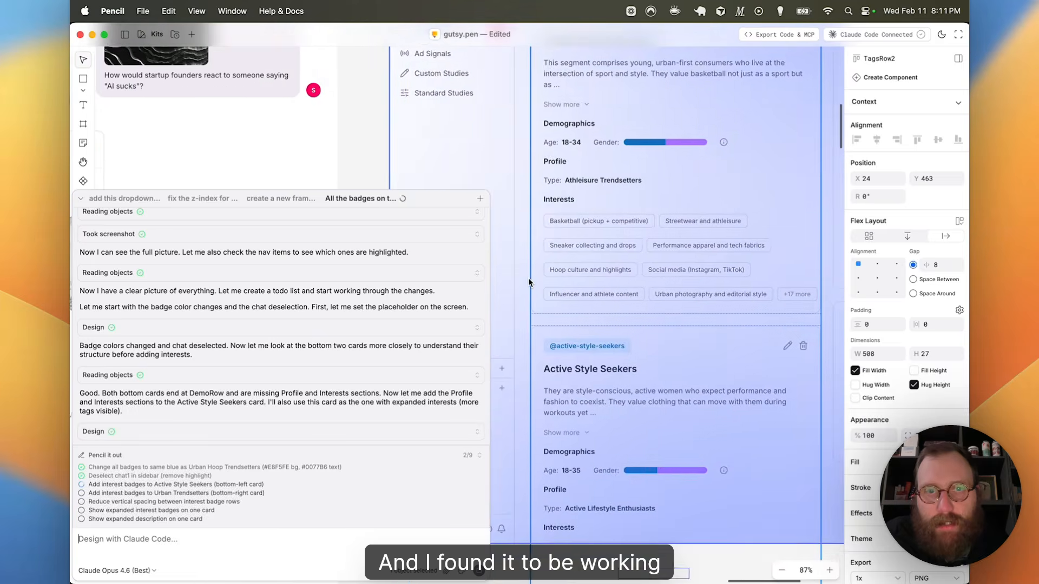
scroll(528, 279, "right", 2)
scroll(529, 281, "right", 5)
scroll(529, 281, "up", 2)
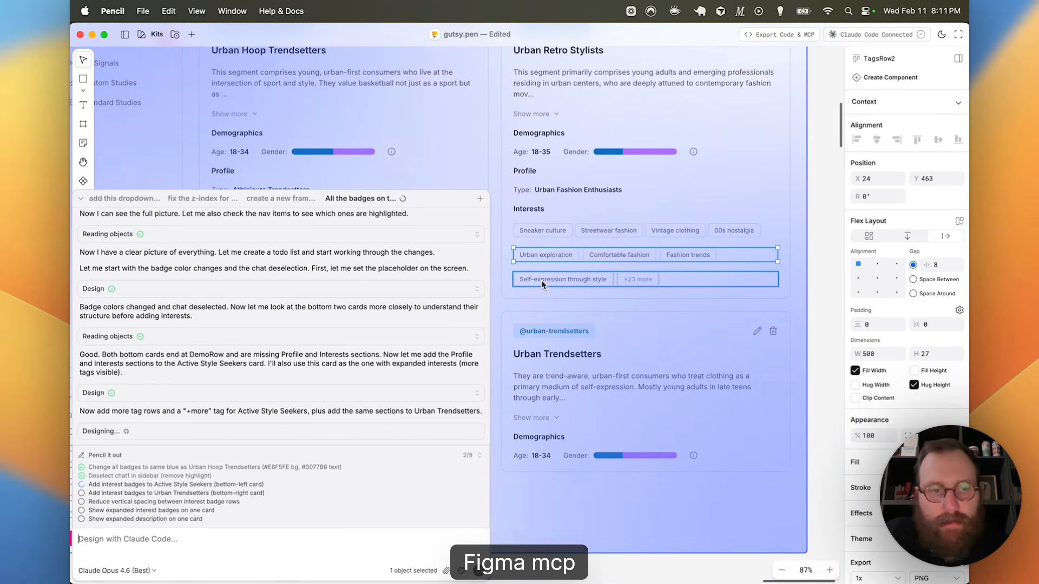
scroll(545, 284, "up", 5)
scroll(545, 285, "right", 1)
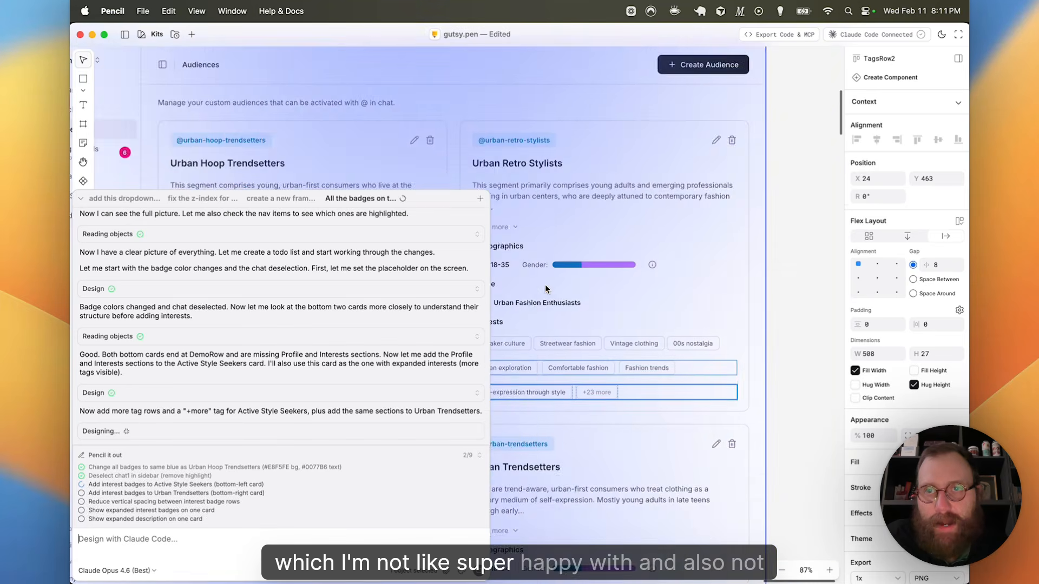
scroll(544, 284, "left", 1)
scroll(545, 284, "down", 1)
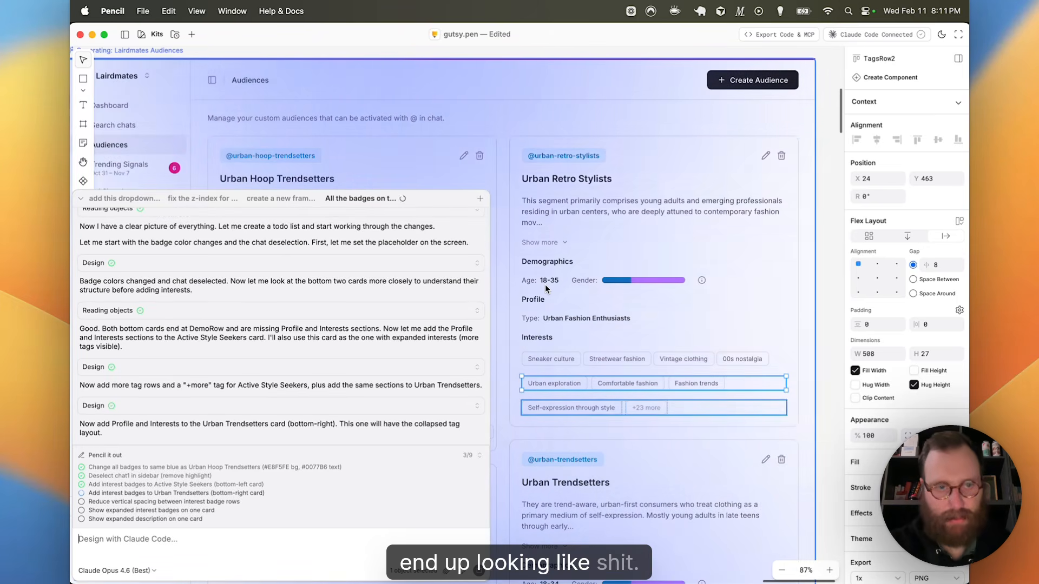
- Check the lower audience cards for Profile and Interests sections and the Audiences sidebar for a deselected chat entry
scroll(570, 347, "down", 4)
scroll(569, 347, "left", 4)
scroll(570, 351, "down", 3)
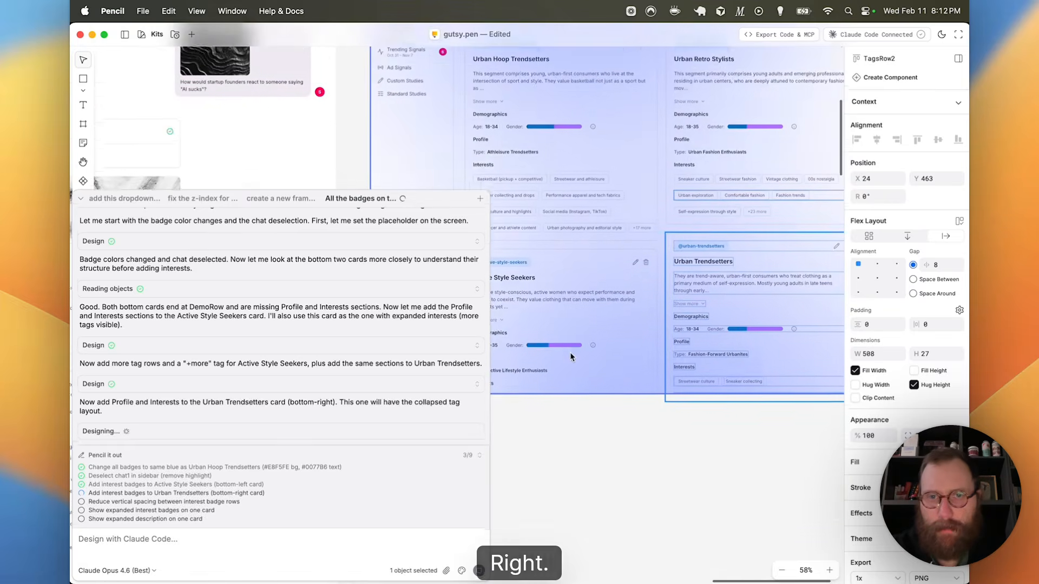
scroll(570, 355, "right", 5)
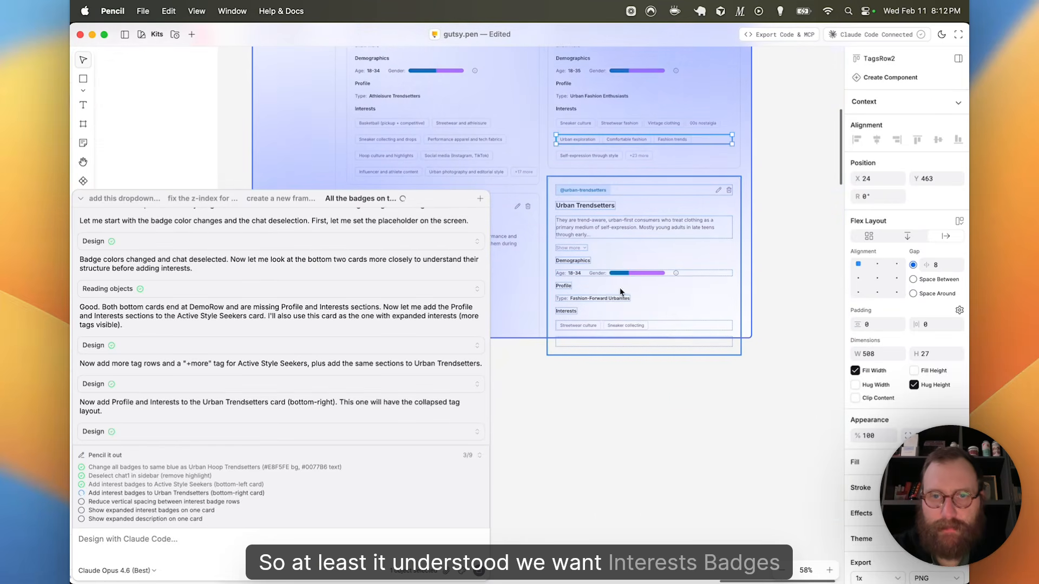
scroll(622, 292, "up", 5)
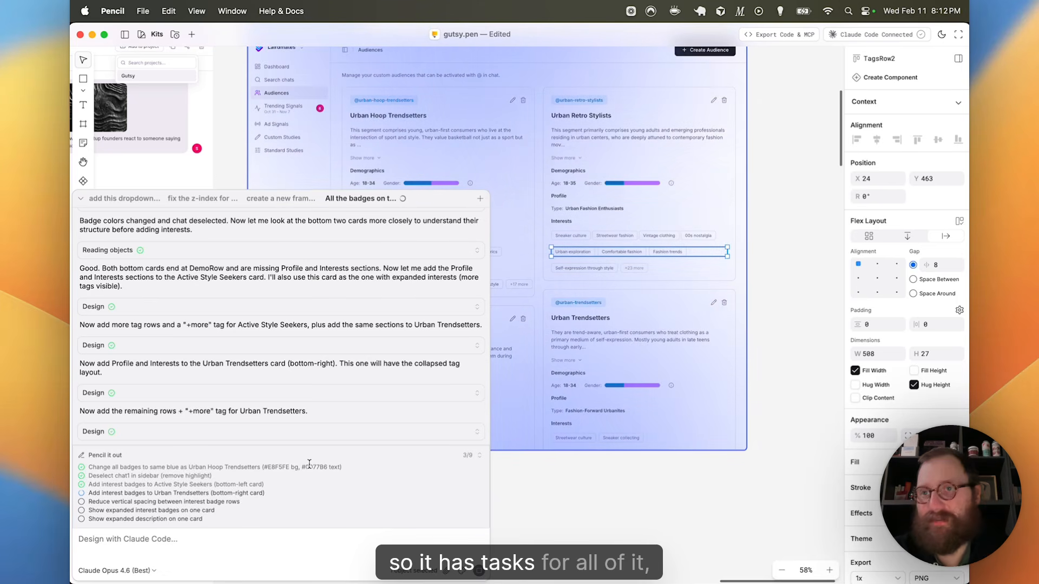
scroll(625, 267, "left", 10)
scroll(625, 267, "down", 2)
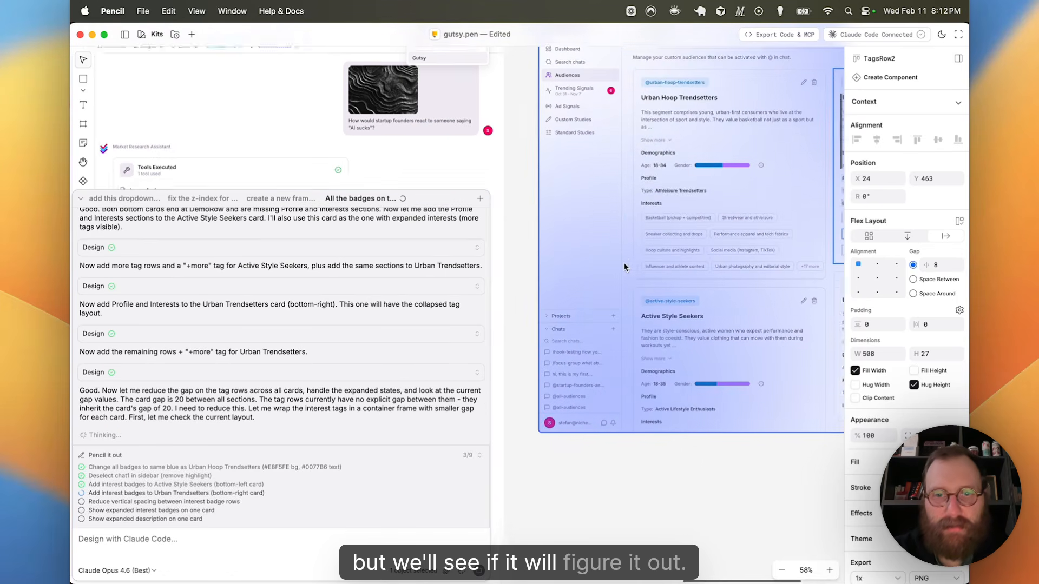
scroll(567, 348, "up", 2)
scroll(567, 348, "right", 2)
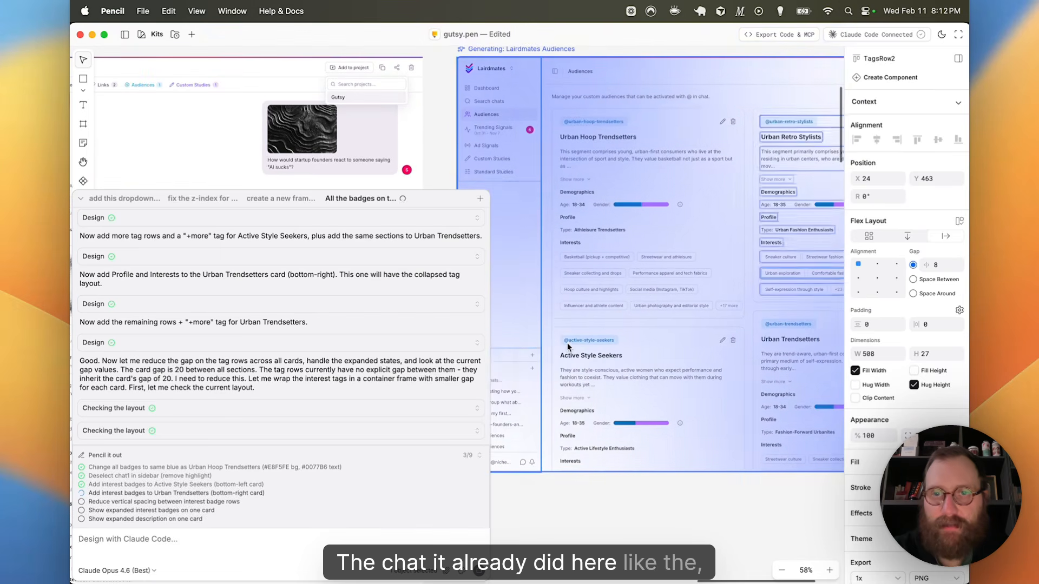
scroll(574, 222, "down", 2)
scroll(574, 222, "right", 2)
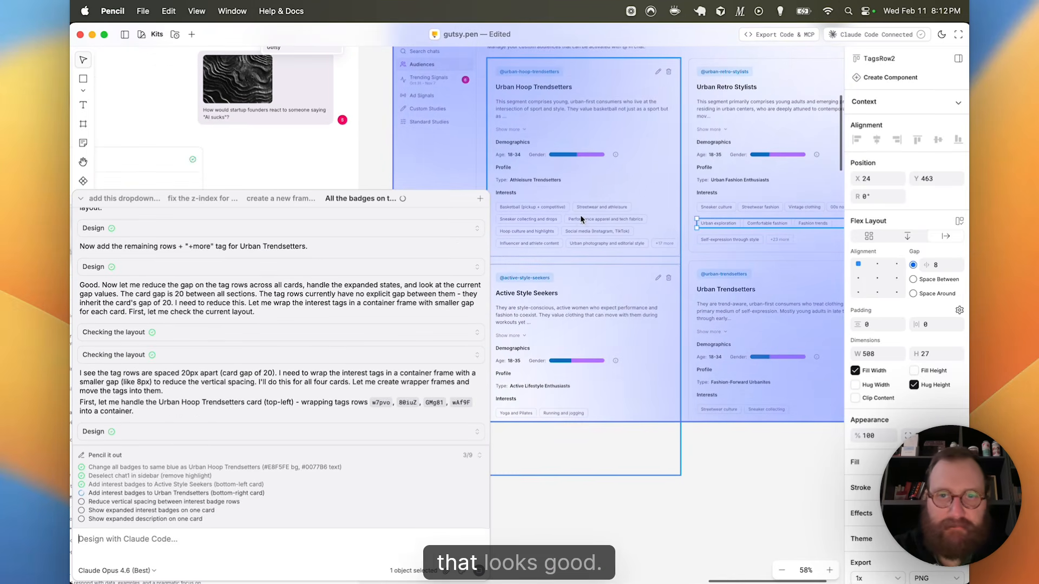
- Examine the vertical spacing of the interest badge rows and whether the lower cards fit within the Audiences frame
scroll(596, 324, "down", 2)
scroll(596, 324, "left", 2)
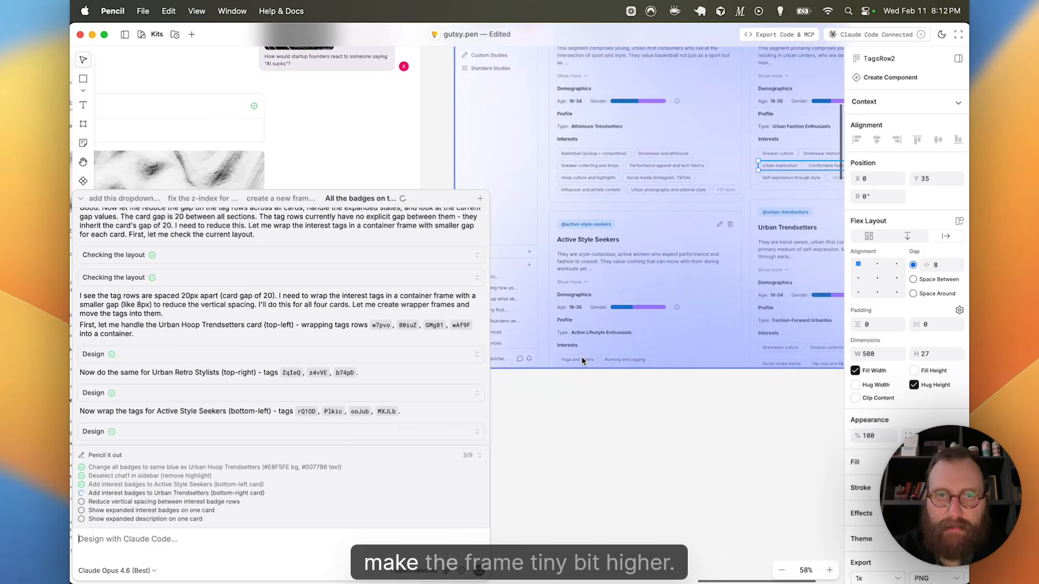
scroll(581, 358, "up", 3)
scroll(581, 358, "left", 3)
scroll(582, 358, "right", 9)
scroll(582, 358, "down", 1)
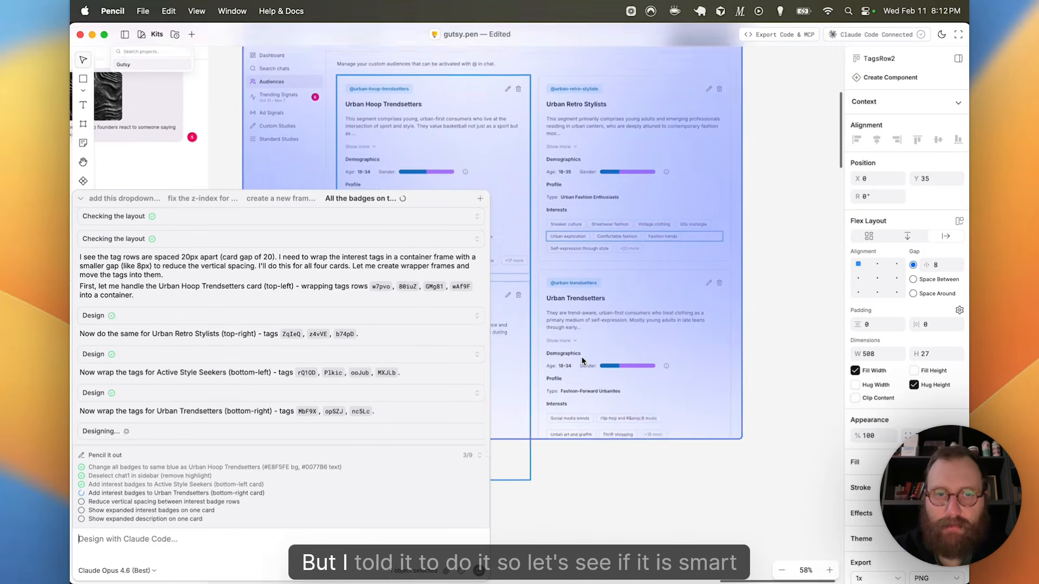
scroll(581, 356, "left", 2)
scroll(581, 356, "down", 1)
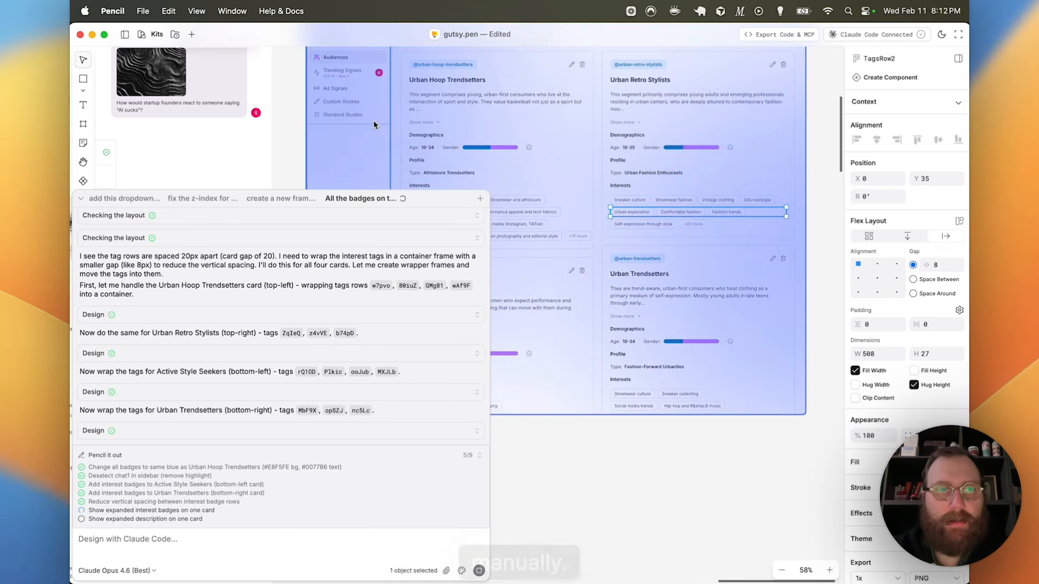
- Look over the Audiences frame's sidebar, header and lower cards beside the active chat frame
scroll(374, 120, "up", 3)
scroll(380, 116, "left", 6)
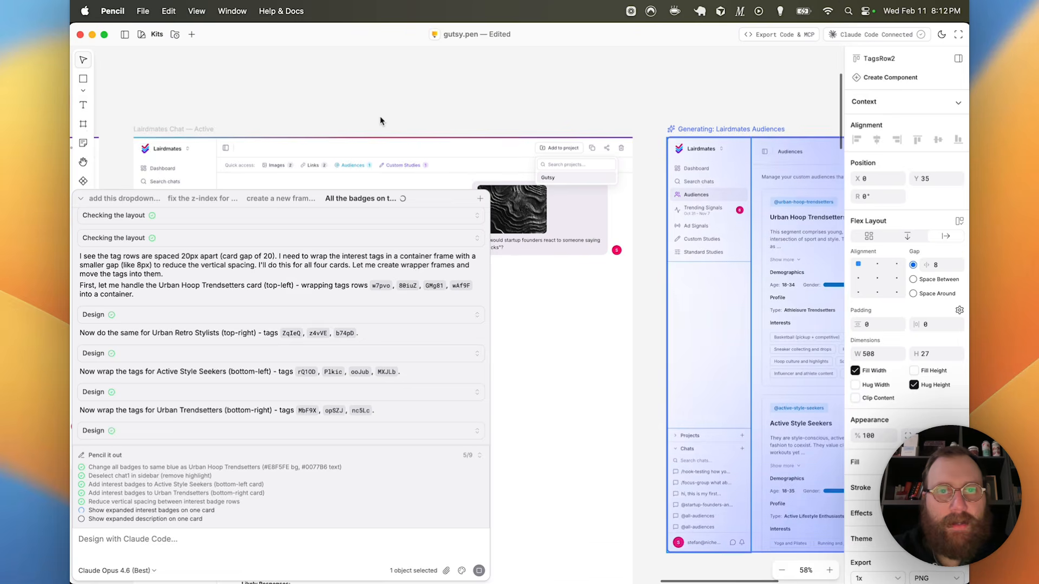
scroll(381, 120, "right", 10)
scroll(380, 120, "down", 2)
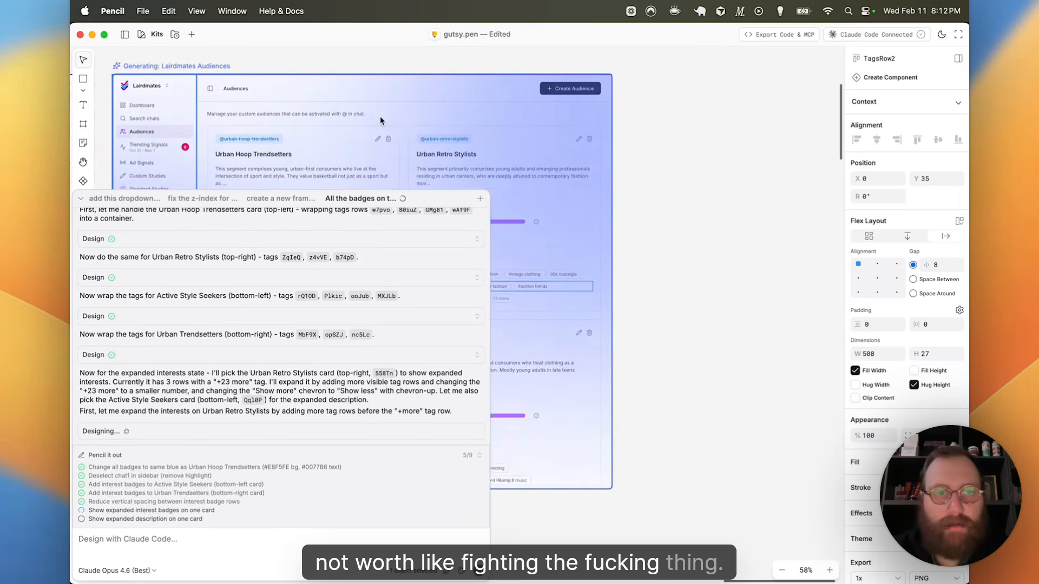
scroll(381, 120, "left", 3)
scroll(380, 121, "down", 4)
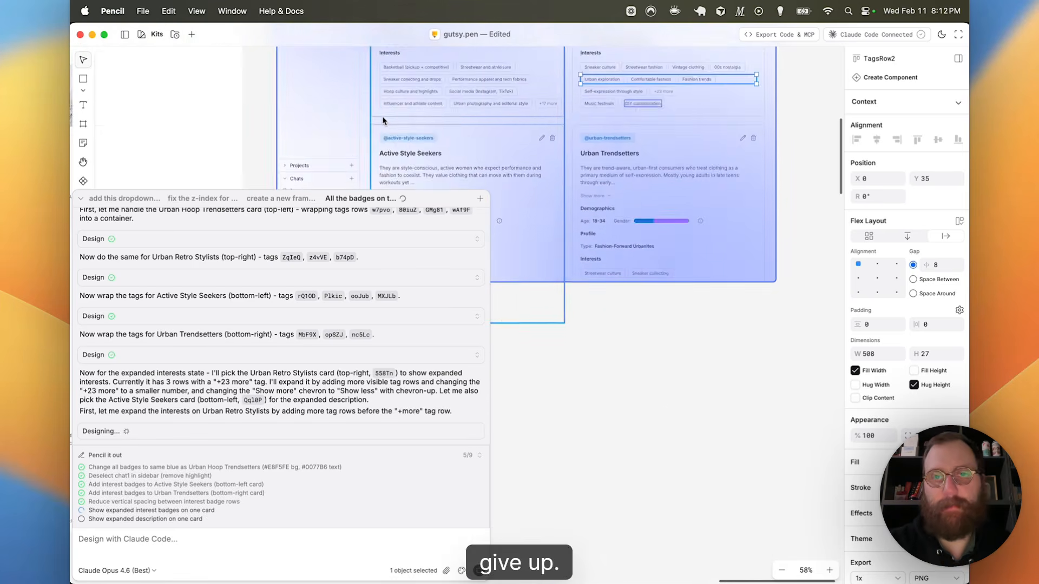
- Look at the new-chat frame's message input badges and the active chat frame's tool results
scroll(396, 120, "left", 5)
scroll(396, 120, "down", 5)
scroll(395, 120, "left", 3)
scroll(396, 120, "up", 4)
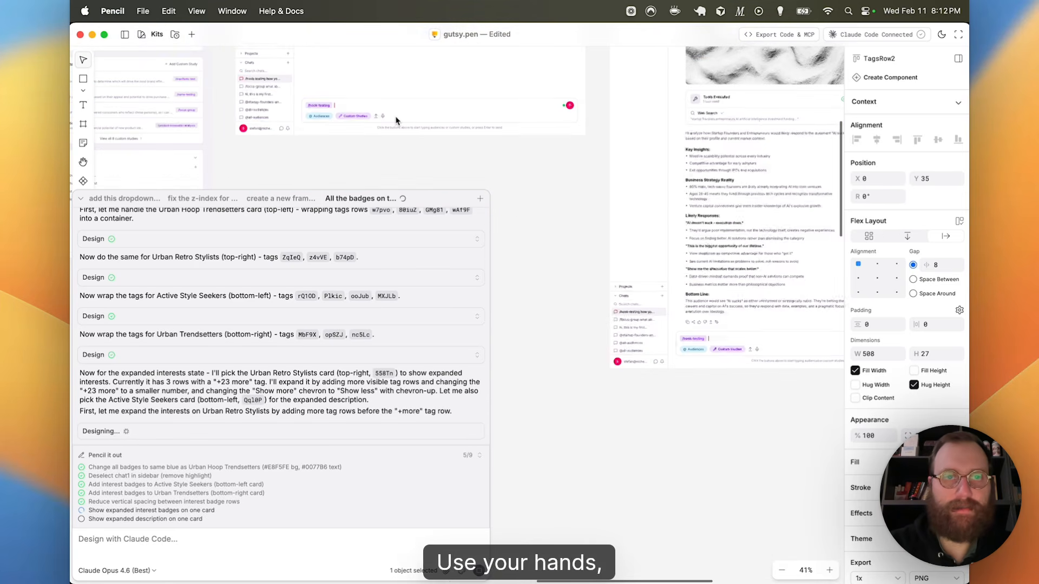
scroll(396, 121, "right", 5)
scroll(379, 119, "up", 5)
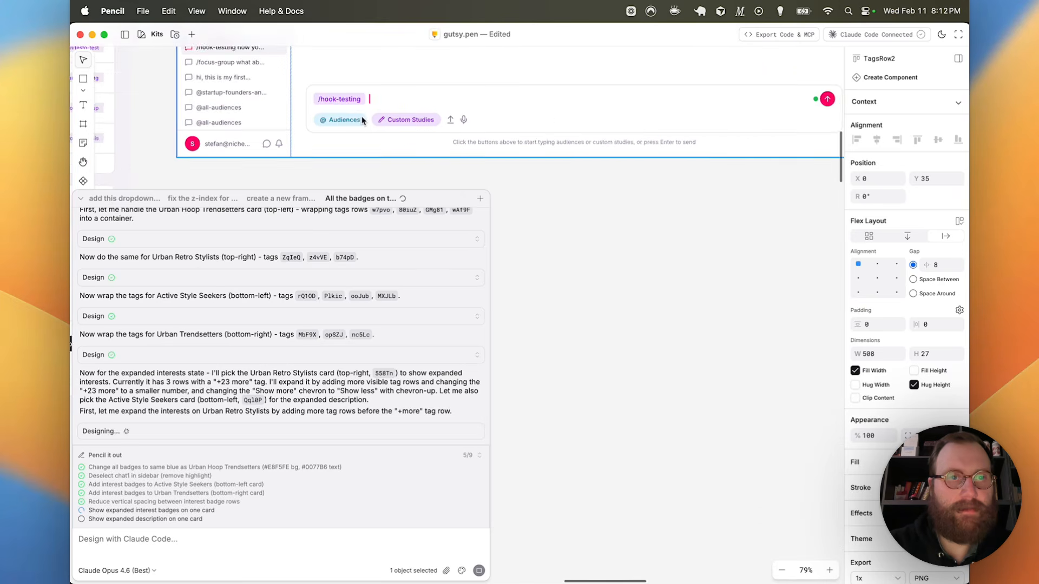
scroll(362, 120, "up", 10)
scroll(362, 120, "right", 3)
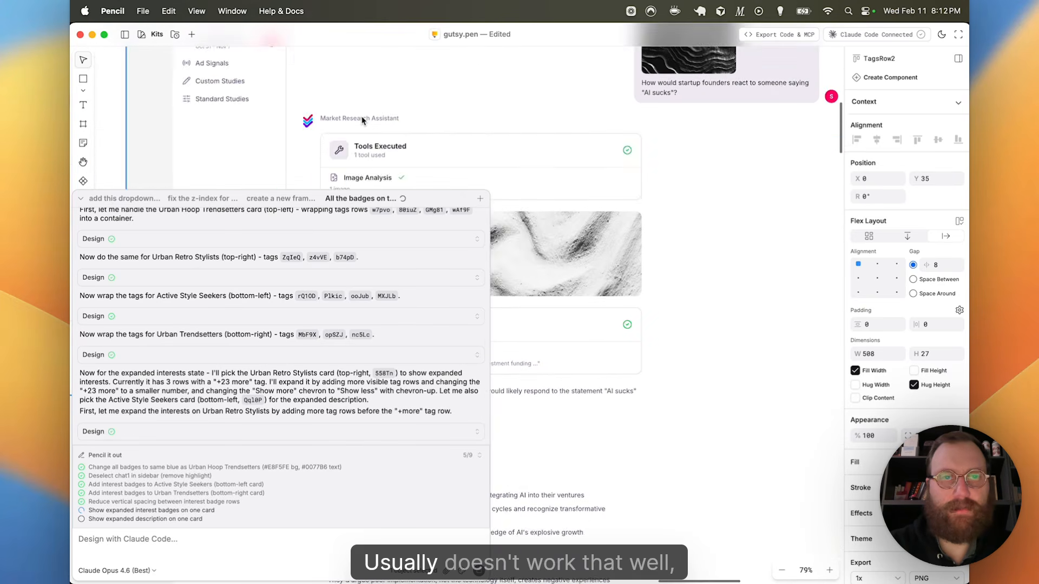
- Compare the other frames on the canvas with the Audiences frame and look at its Create Audience button
scroll(362, 120, "right", 10)
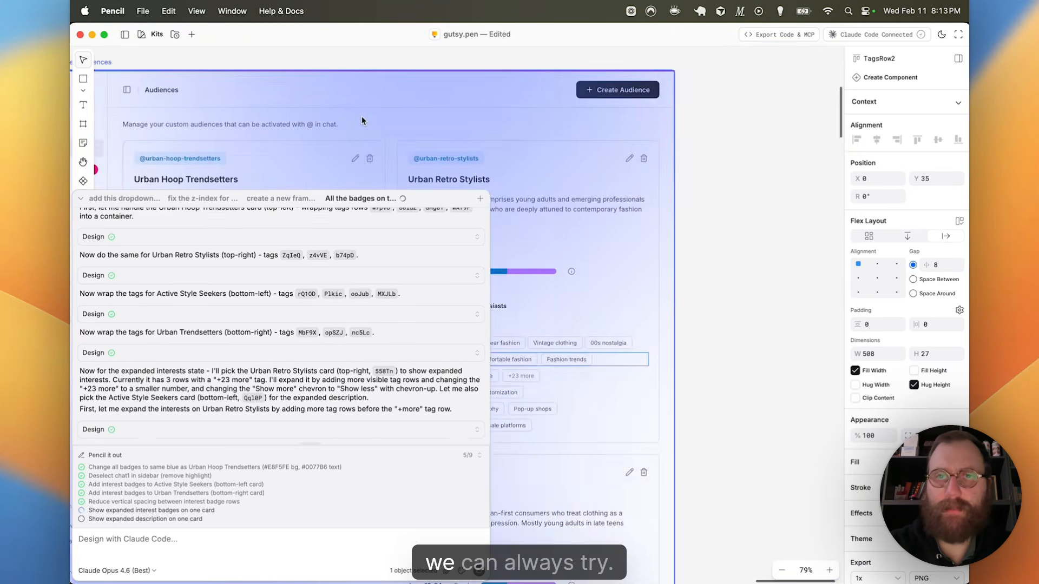
scroll(362, 120, "down", 5)
scroll(362, 120, "left", 15)
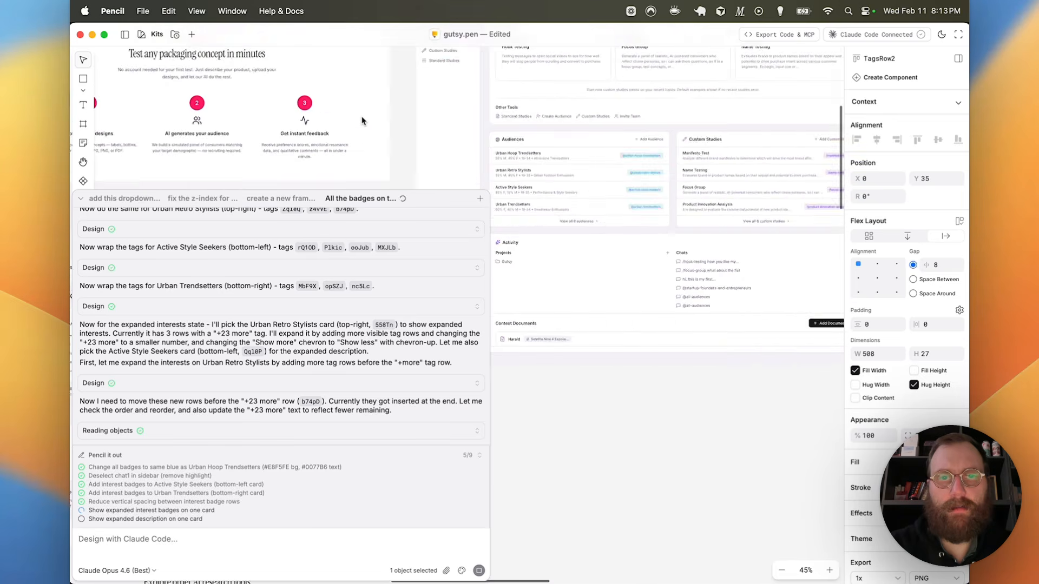
scroll(362, 120, "left", 2)
scroll(362, 120, "right", 4)
scroll(362, 120, "down", 2)
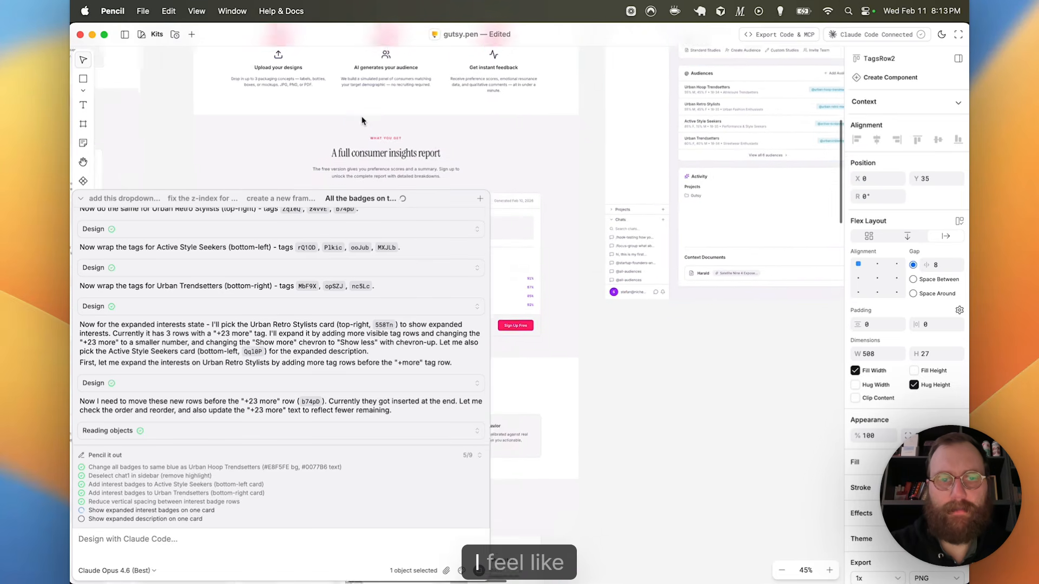
scroll(362, 120, "right", 6)
scroll(675, 122, "right", 15)
scroll(676, 122, "up", 3)
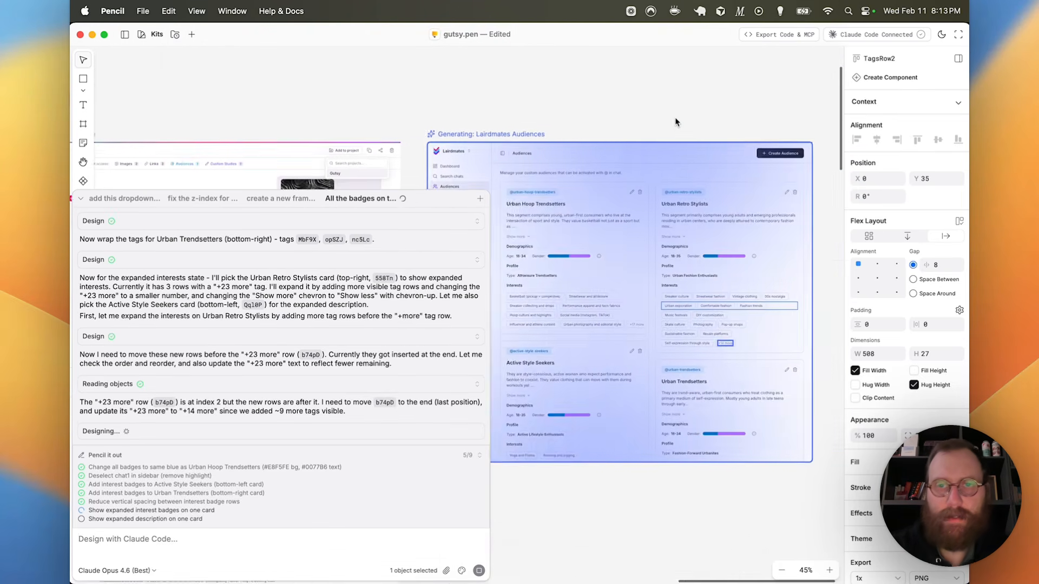
scroll(675, 123, "up", 1)
scroll(675, 122, "right", 4)
scroll(548, 173, "up", 3)
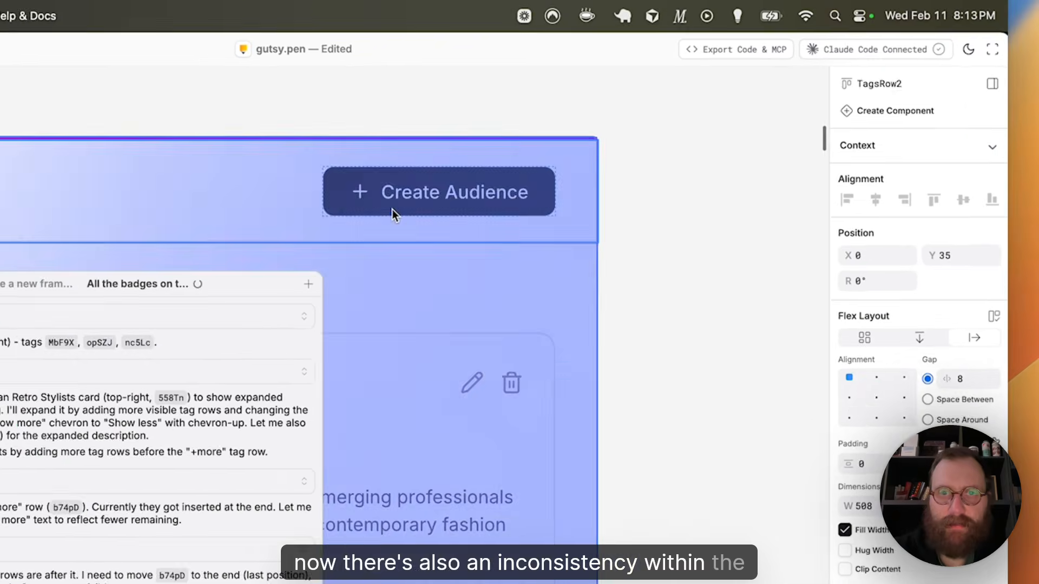
- Copy the fill colour of the pink user avatar at the foot of the Audiences frame's sidebar
left_click(539, 149)
scroll(556, 298, "left", 5)
scroll(551, 307, "down", 5)
scroll(551, 308, "left", 3)
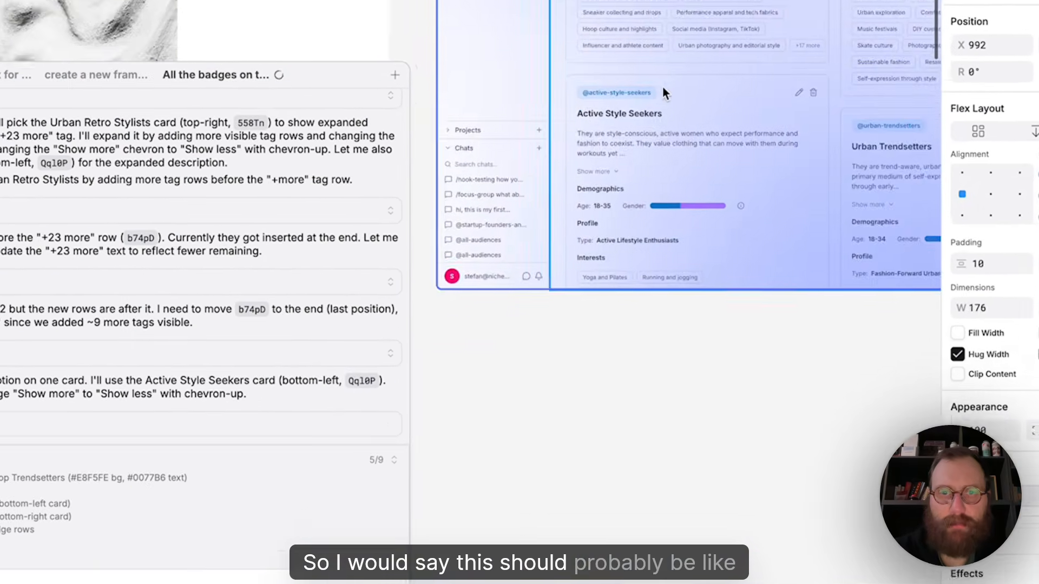
double_click(514, 256)
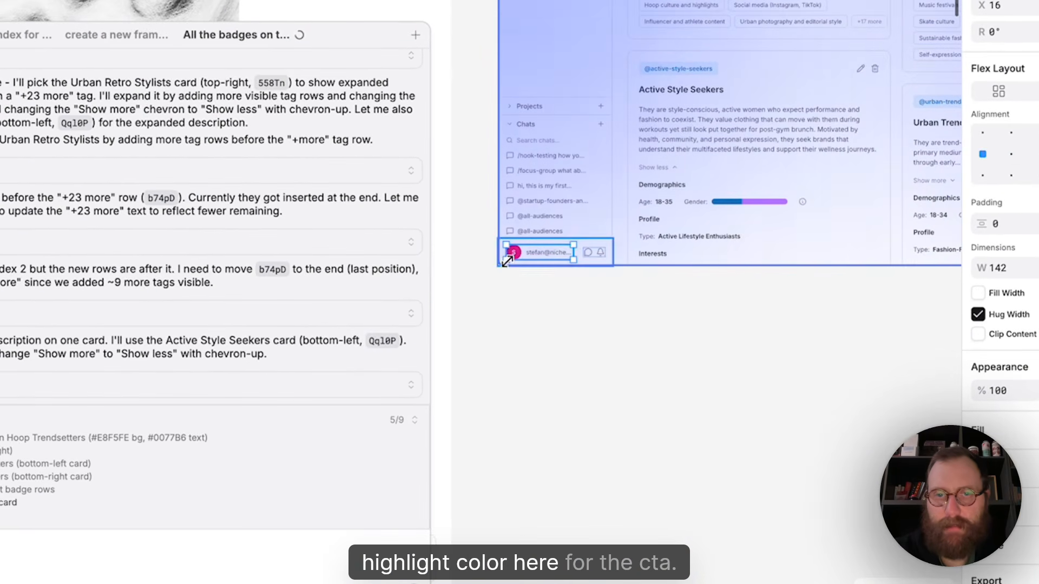
double_click(509, 256)
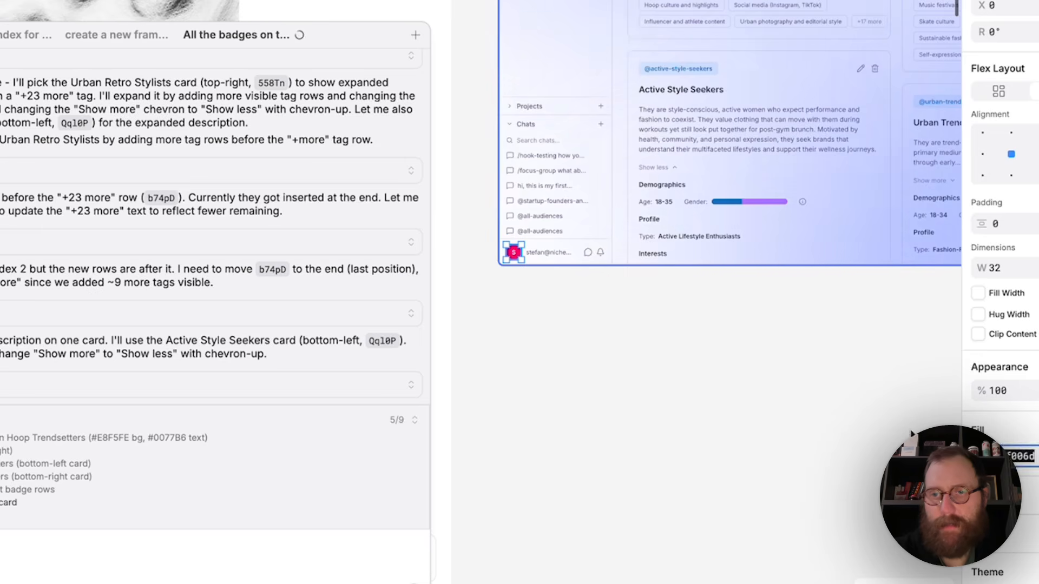
left_click(844, 368)
- Set the fill of the Create Audience button in the Audiences frame to #ff006d and deselect it
scroll(722, 230, "right", 8)
scroll(723, 230, "up", 4)
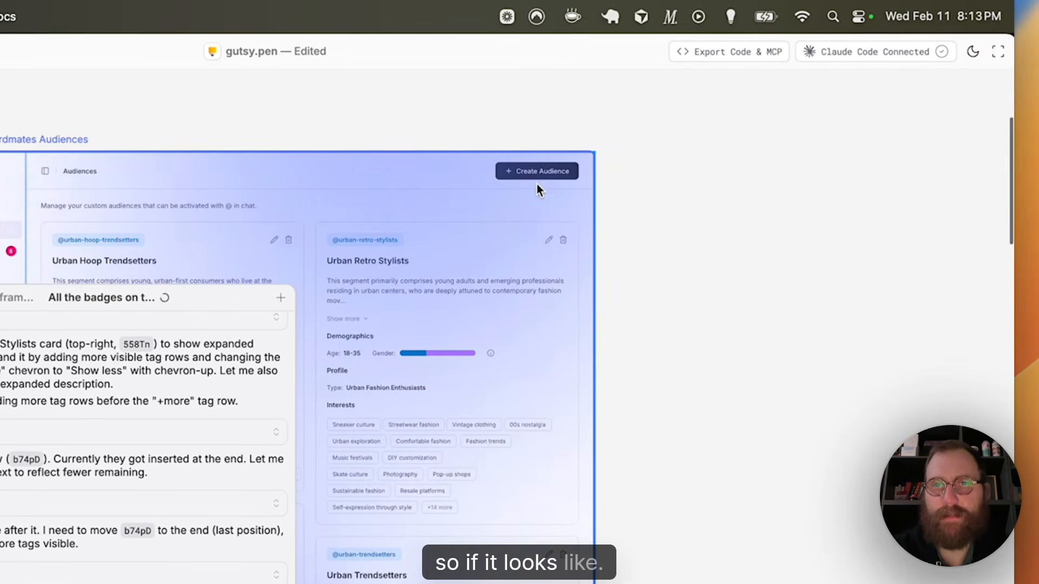
left_click(537, 184)
double_click(534, 175)
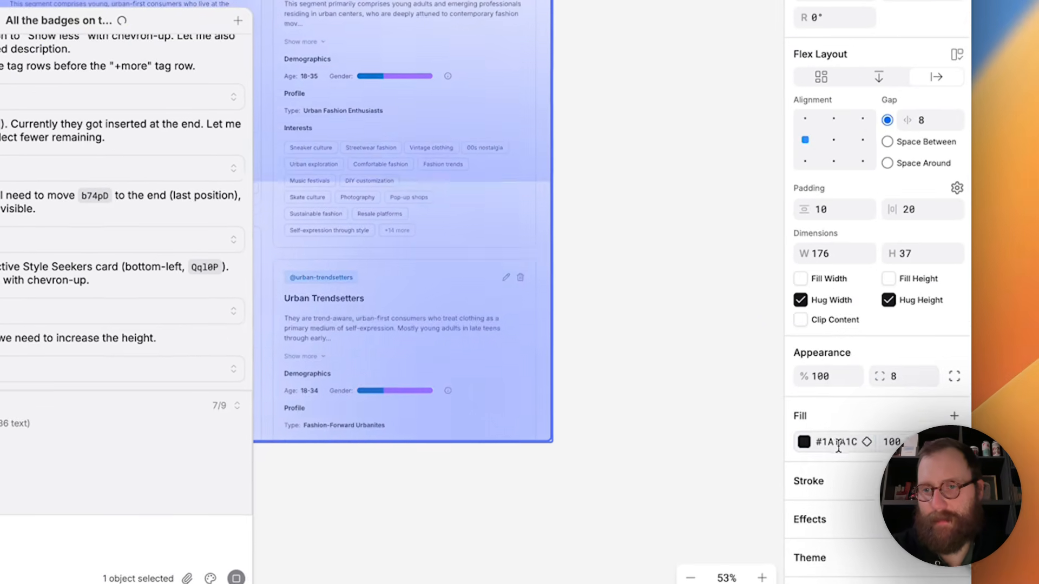
left_click(839, 445)
type("#ff006d")
key("Return")
left_click(601, 356)
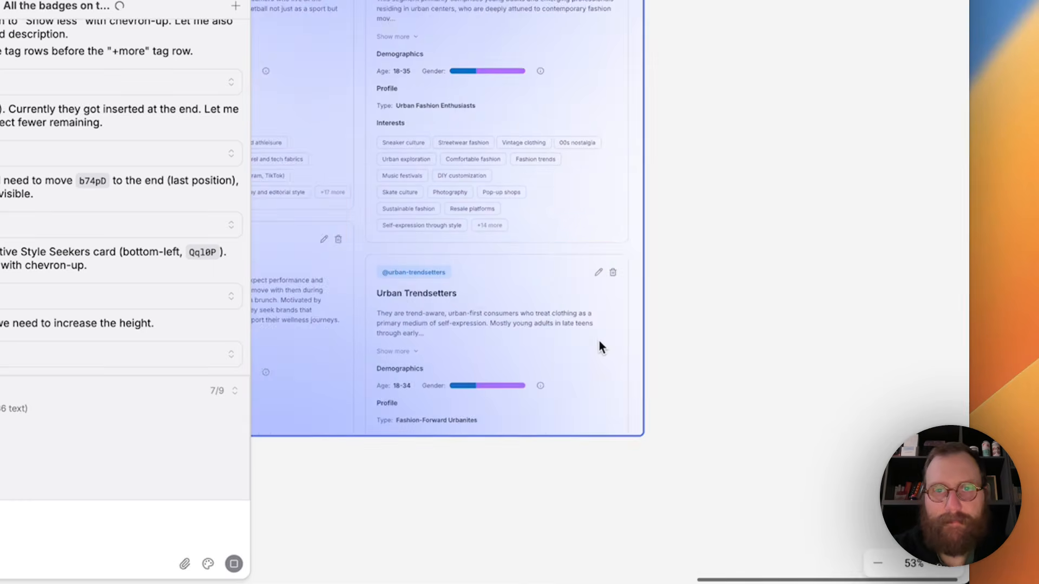
- Look over the whole Audiences frame, including the recoloured Create Audience button and the four audience cards
scroll(600, 342, "left", 1)
scroll(600, 342, "down", 3)
scroll(600, 342, "up", 8)
scroll(600, 342, "up", 4)
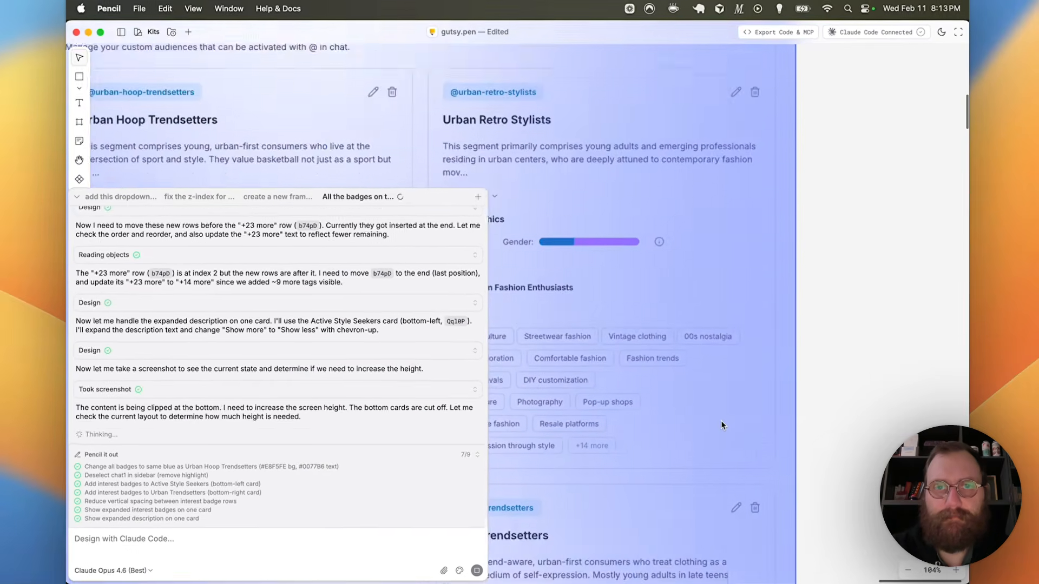
scroll(721, 420, "down", 5)
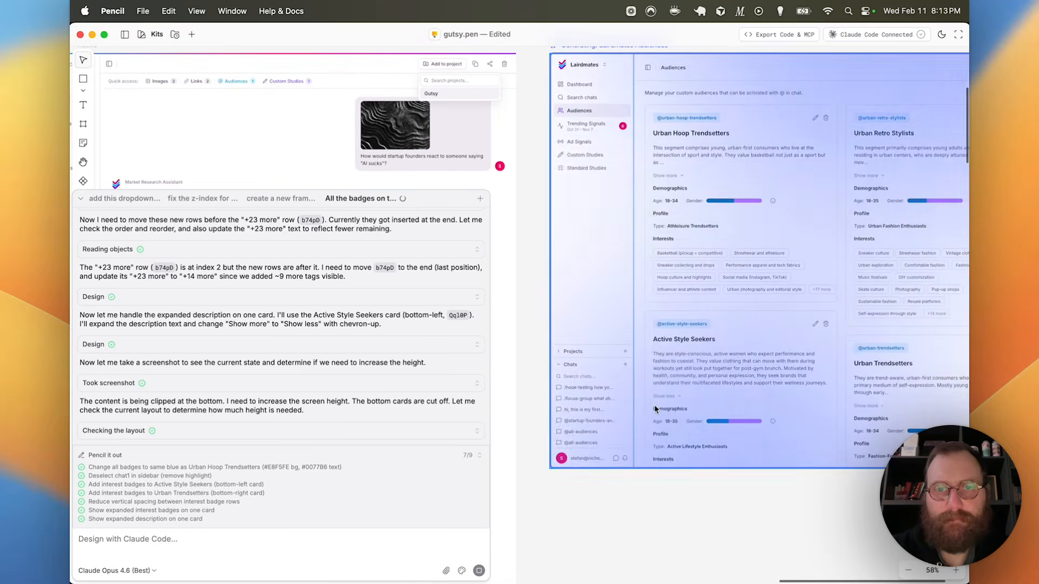
scroll(596, 390, "up", 4)
scroll(595, 391, "down", 7)
scroll(596, 391, "right", 1)
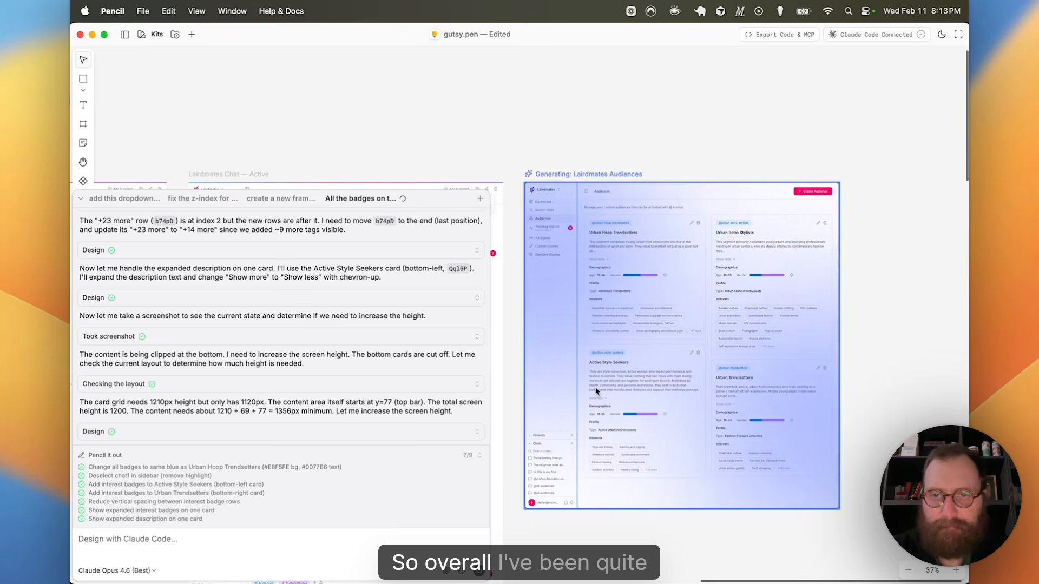
scroll(607, 394, "right", 1)
scroll(622, 389, "up", 1)
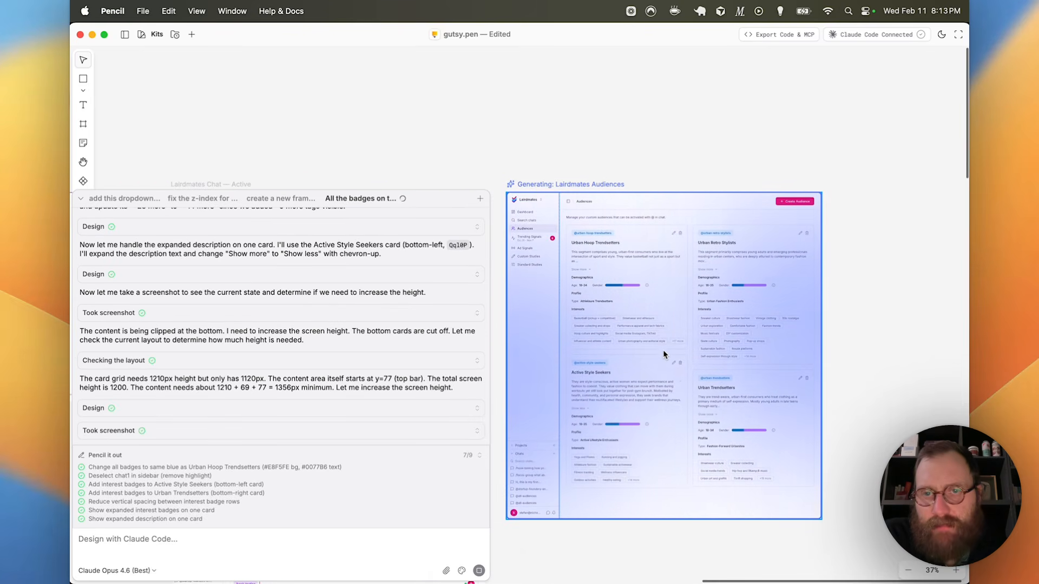
- Examine the spacing and layout of the audience cards up close and within the full Audiences frame
scroll(663, 355, "up", 5)
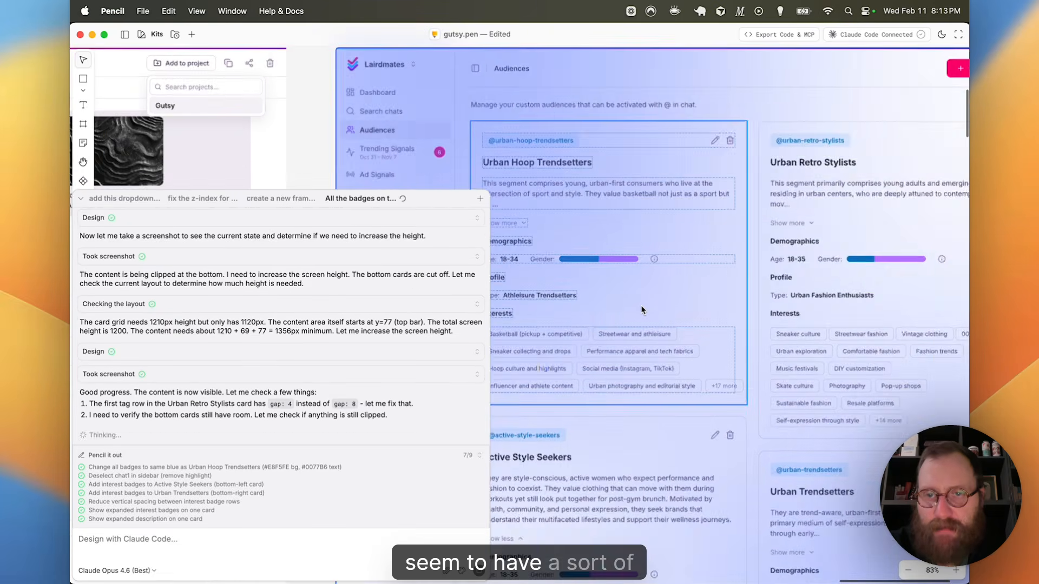
scroll(643, 310, "down", 3)
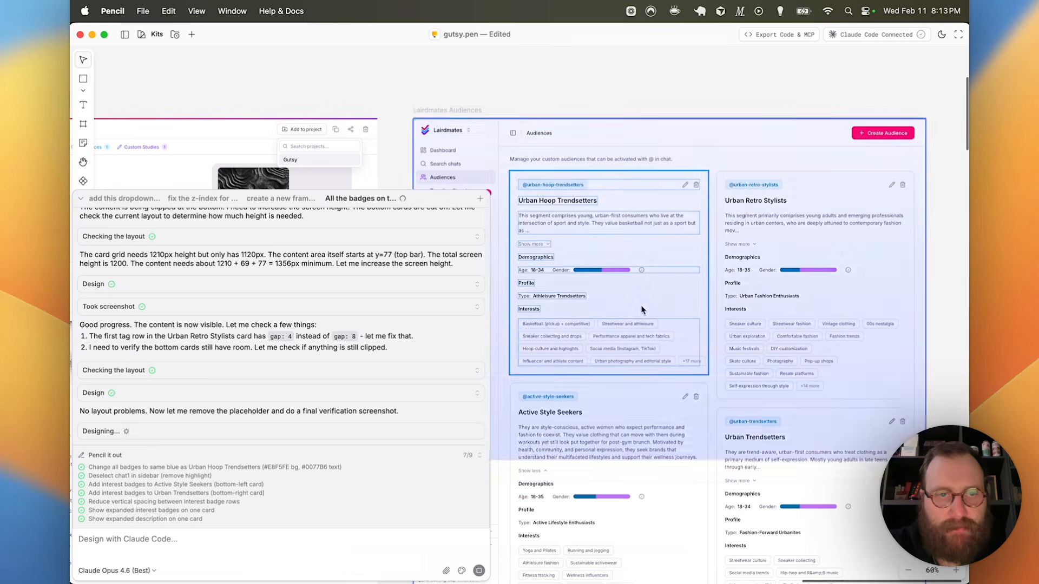
scroll(642, 310, "right", 1)
scroll(642, 310, "up", 4)
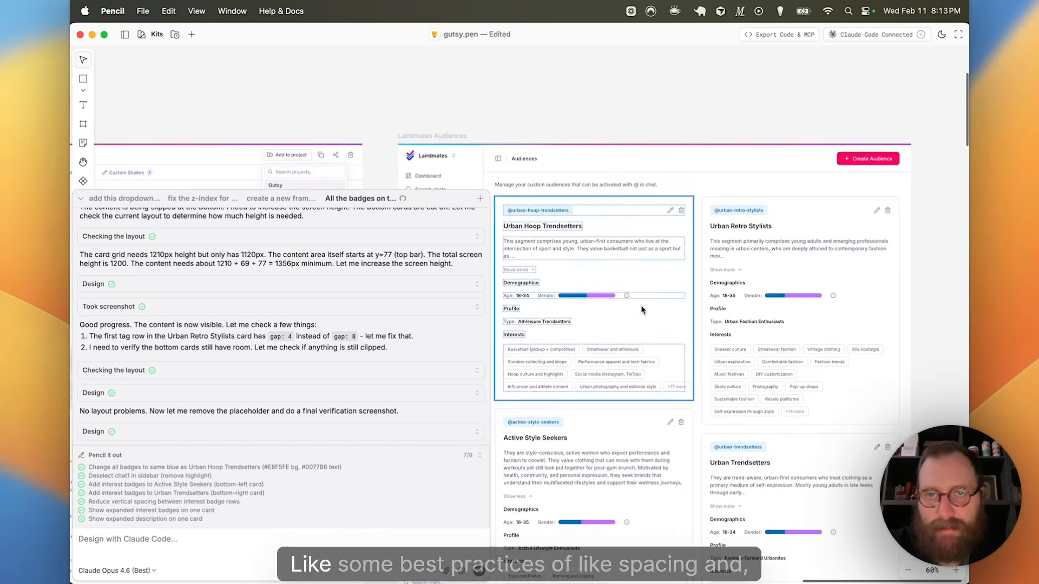
scroll(642, 310, "down", 5)
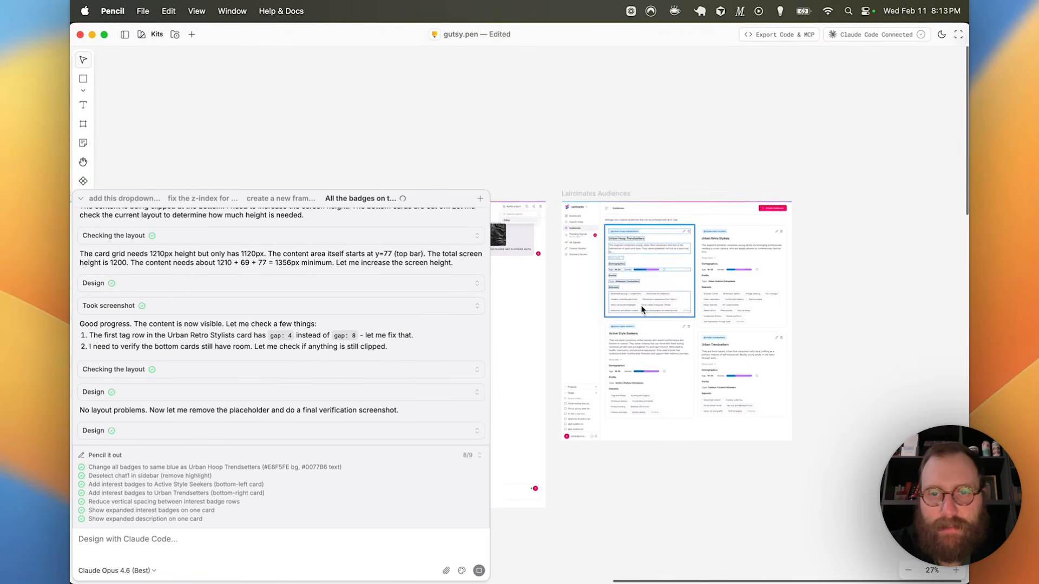
scroll(632, 313, "up", 2)
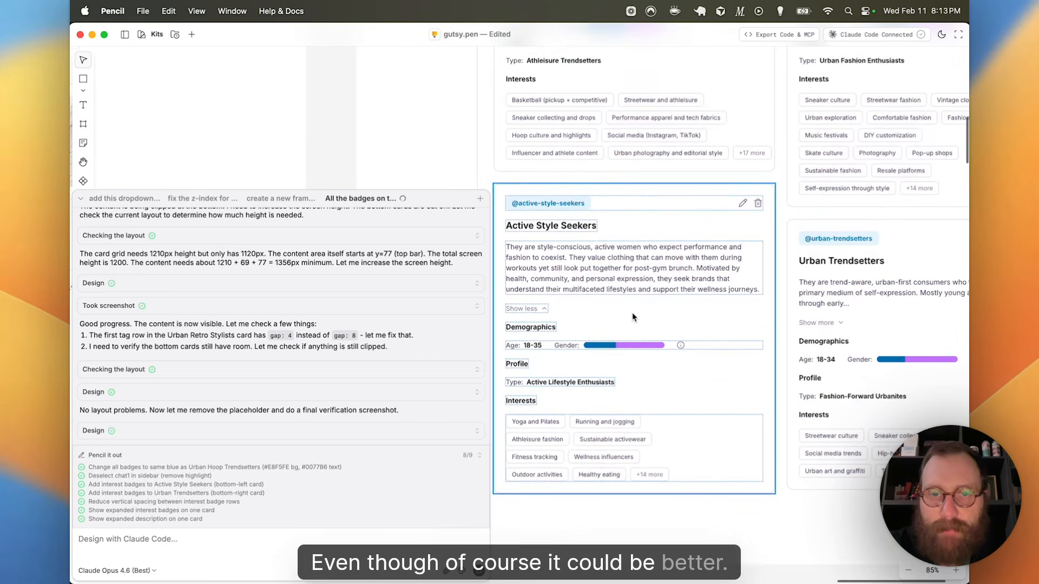
scroll(632, 313, "down", 6)
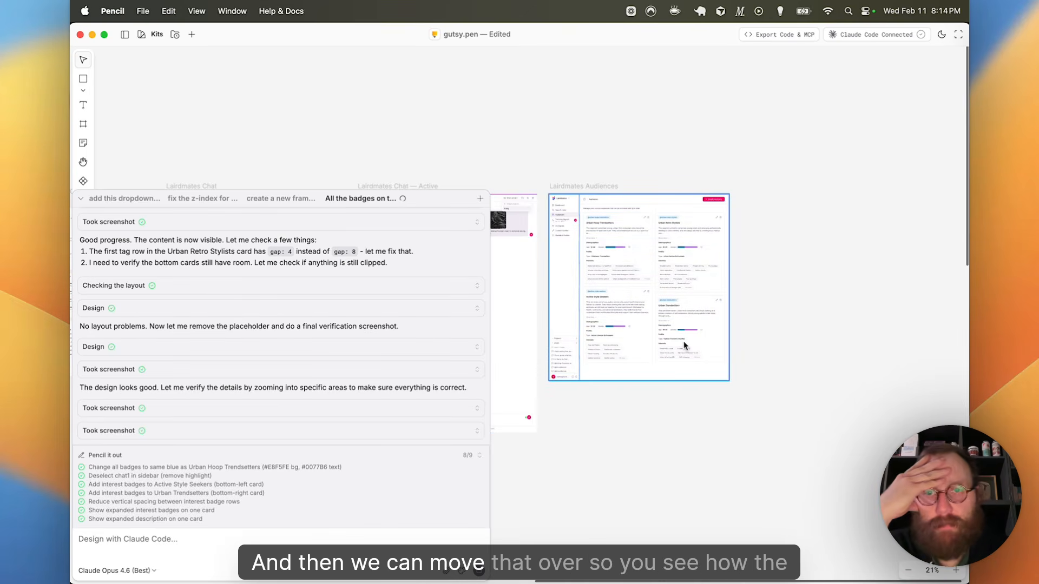
scroll(651, 332, "up", 5)
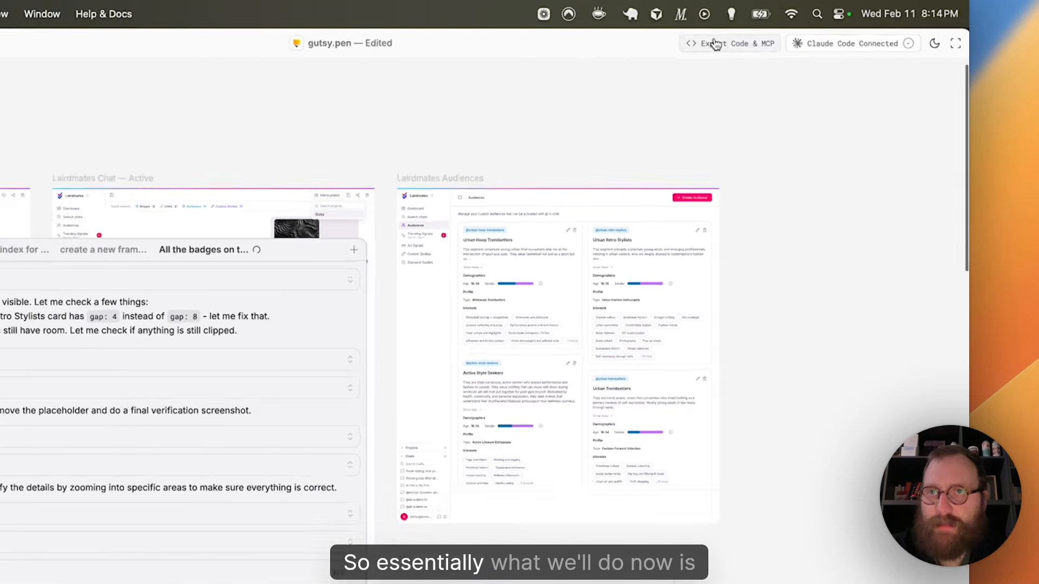
- Read the instructions for exporting the design to code with the Pencil MCP, and close them
left_click(768, 35)
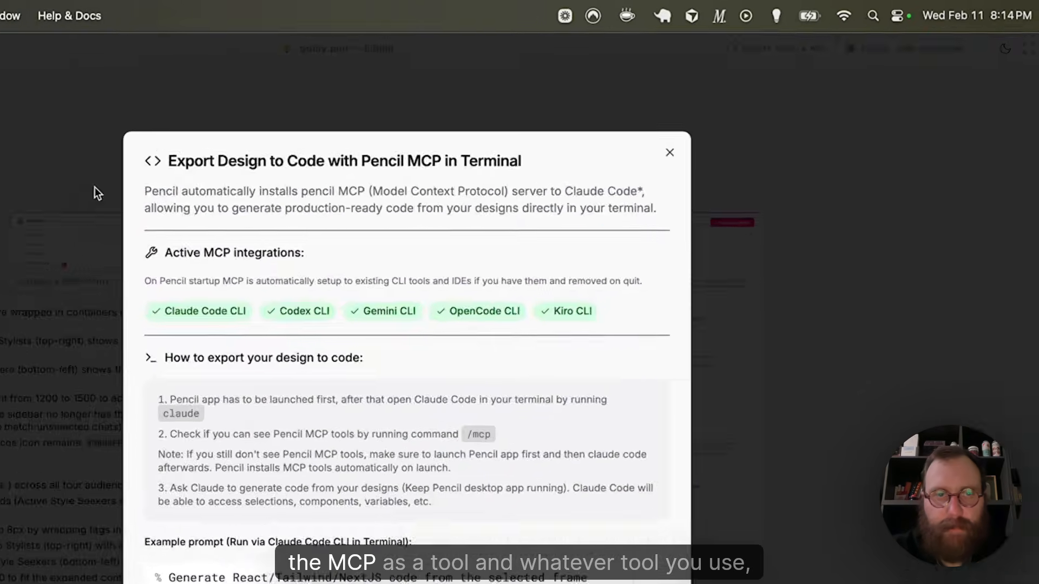
left_click(301, 136)
scroll(623, 228, "up", 4)
scroll(623, 227, "right", 1)
scroll(601, 243, "down", 1)
scroll(601, 243, "right", 1)
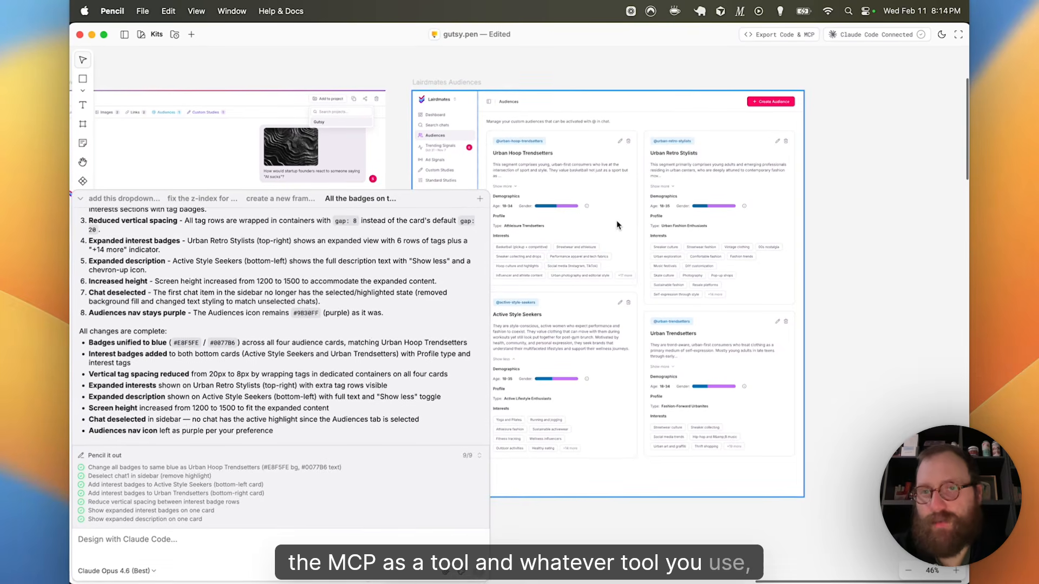
- Select the entire Lairdmates Audiences frame as the design to export to code
scroll(617, 225, "left", 1)
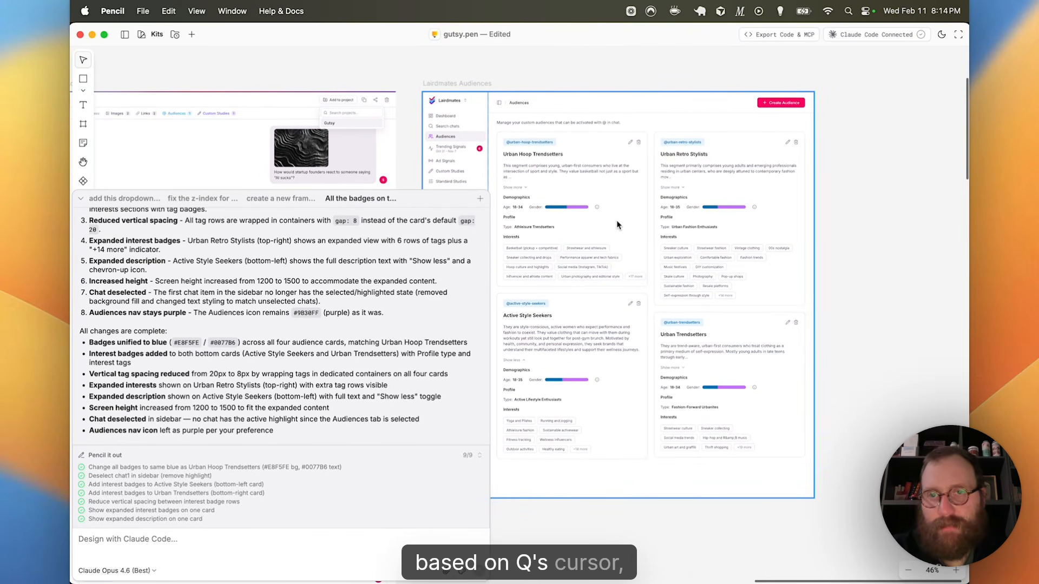
scroll(618, 225, "up", 3)
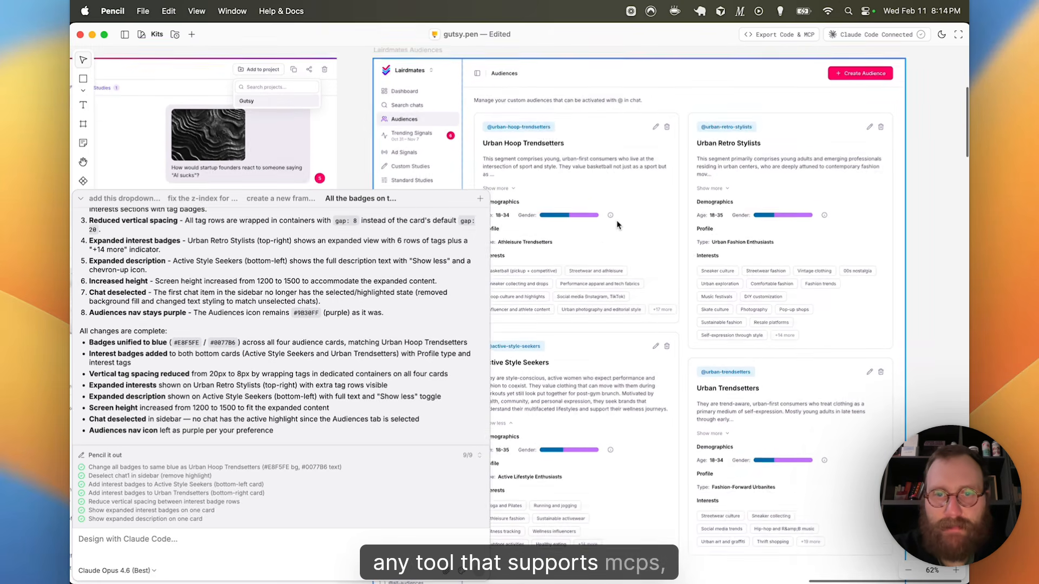
scroll(617, 224, "down", 2)
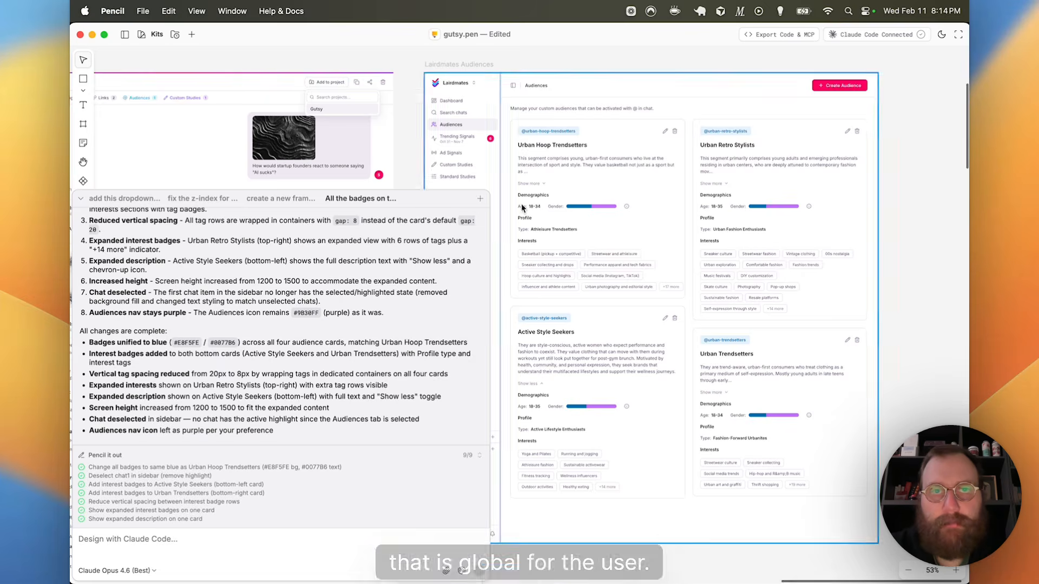
left_click(549, 83)
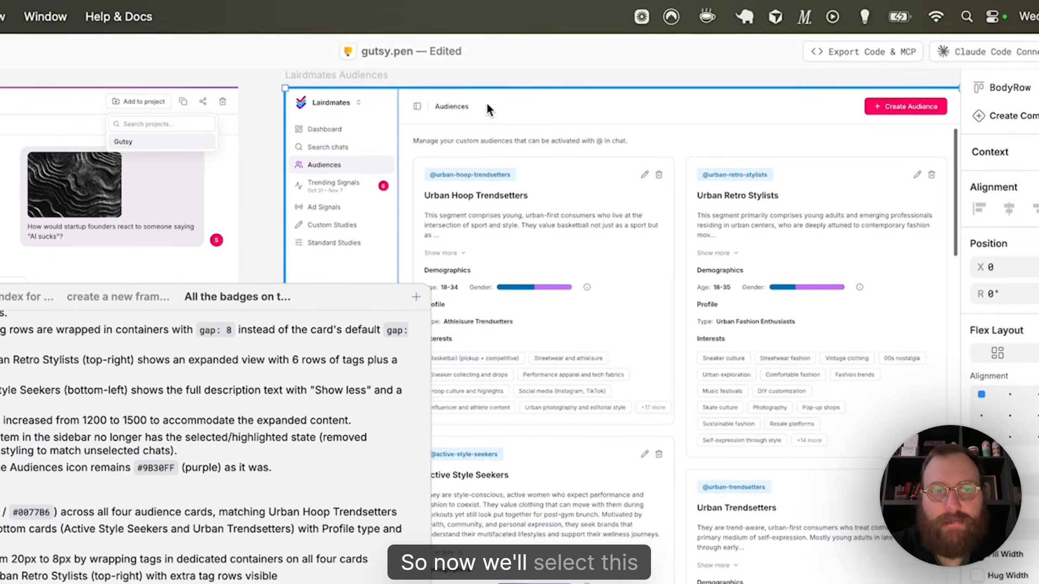
left_click(484, 107)
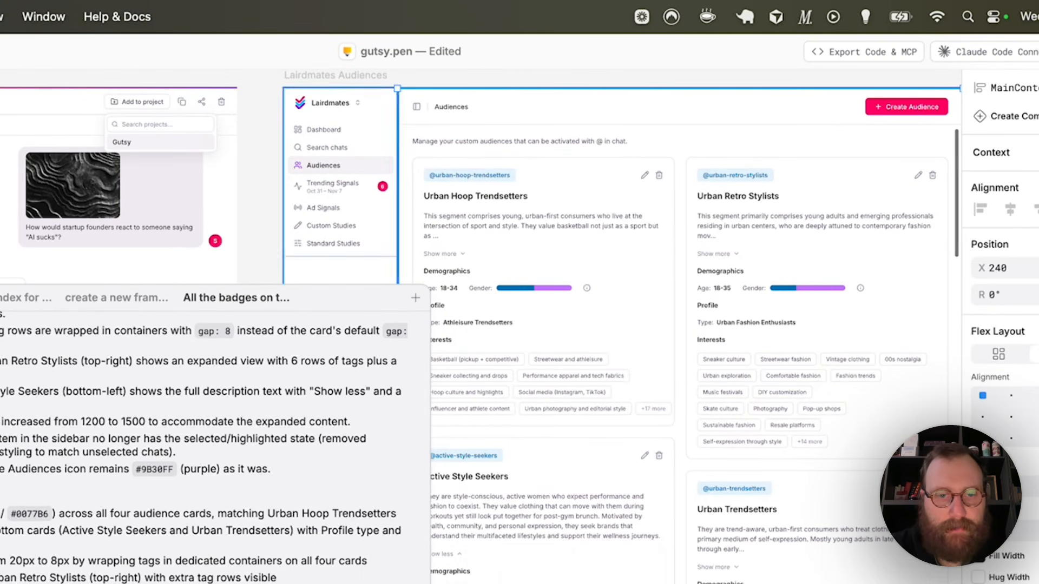
left_click(324, 103)
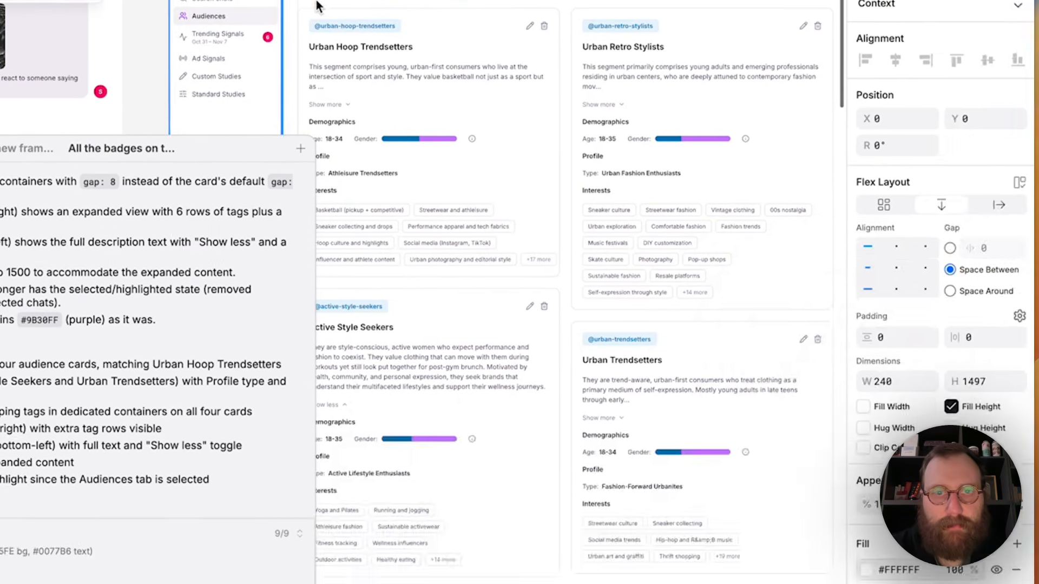
scroll(432, 145, "down", 4)
left_click_drag(322, 93, 768, 497)
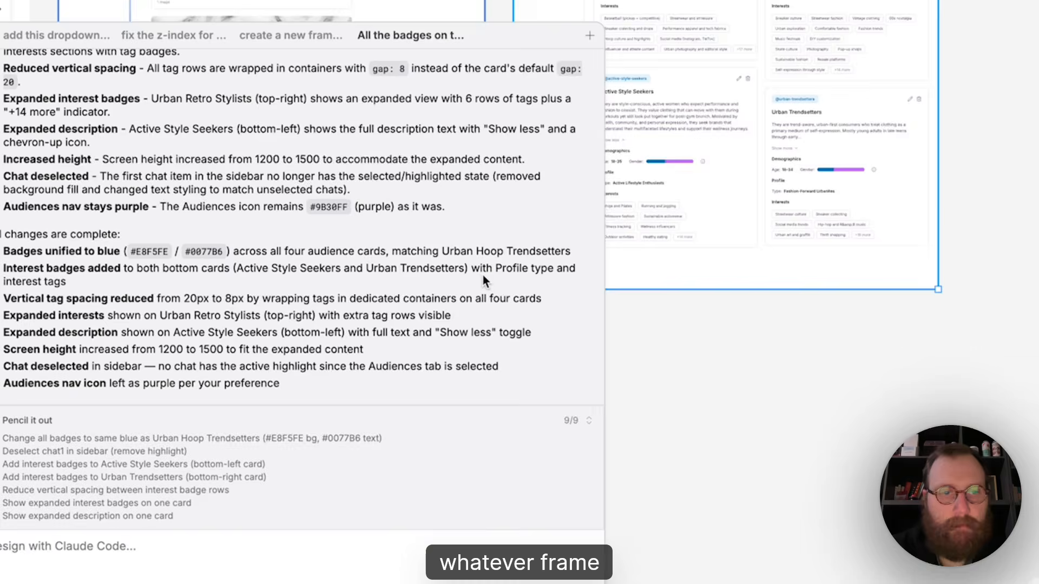
- Switch to the Warp terminal, run nvm use 20.11 in the lairdmates project, and start Claude Code
key("super+Tab")
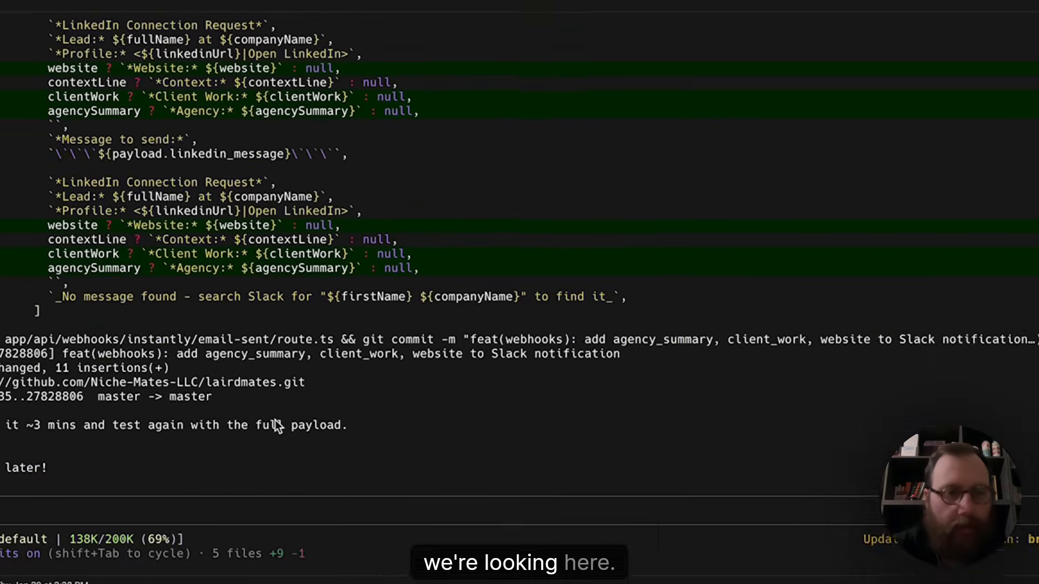
type("nvm use 20.11")
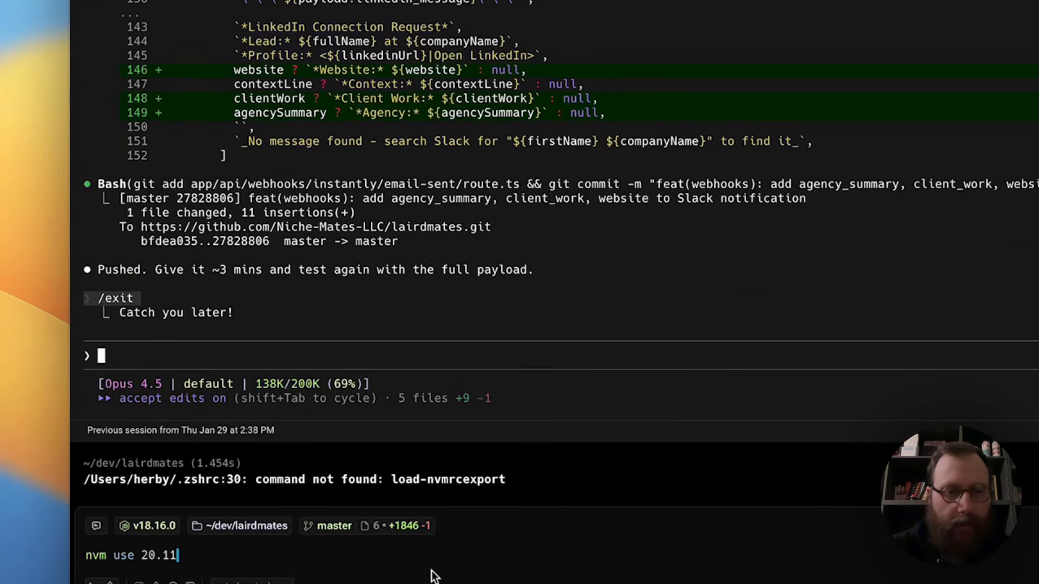
key("Return")
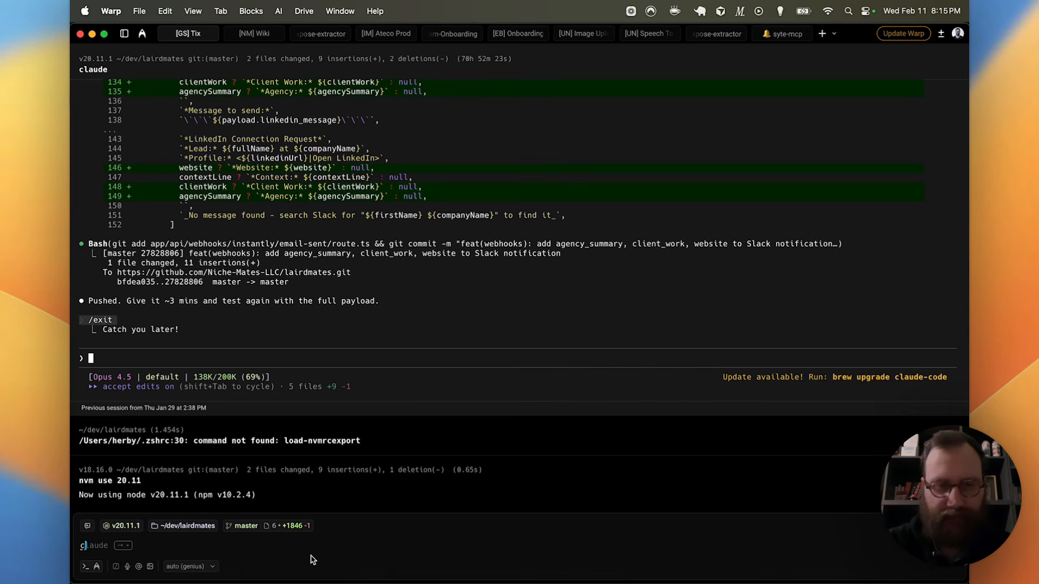
key("Return")
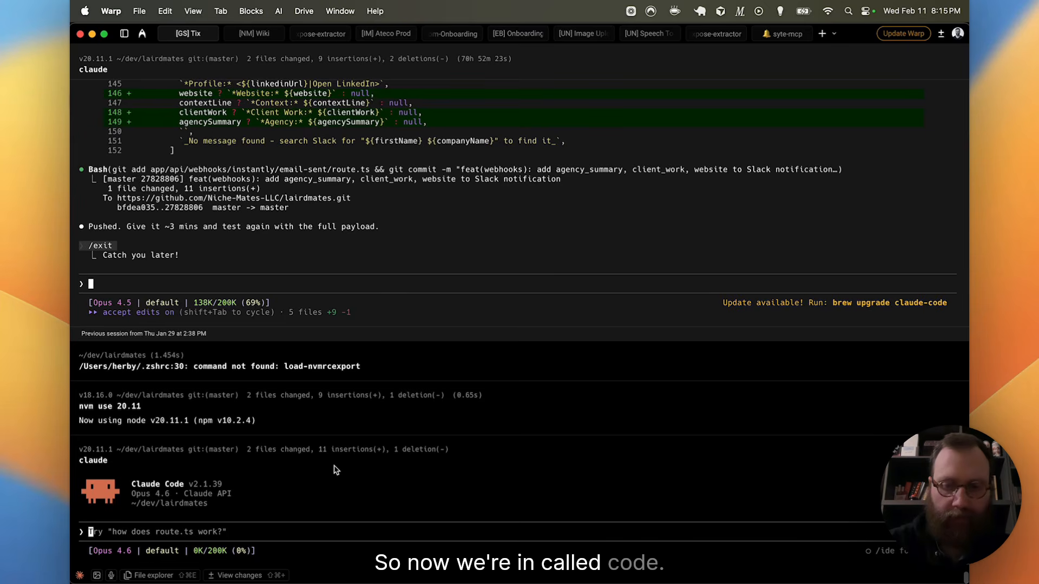
- Open Claude Code's MCP server manager with /mcp and disable the webhook-mcp server
type("/mcp")
key("Return")
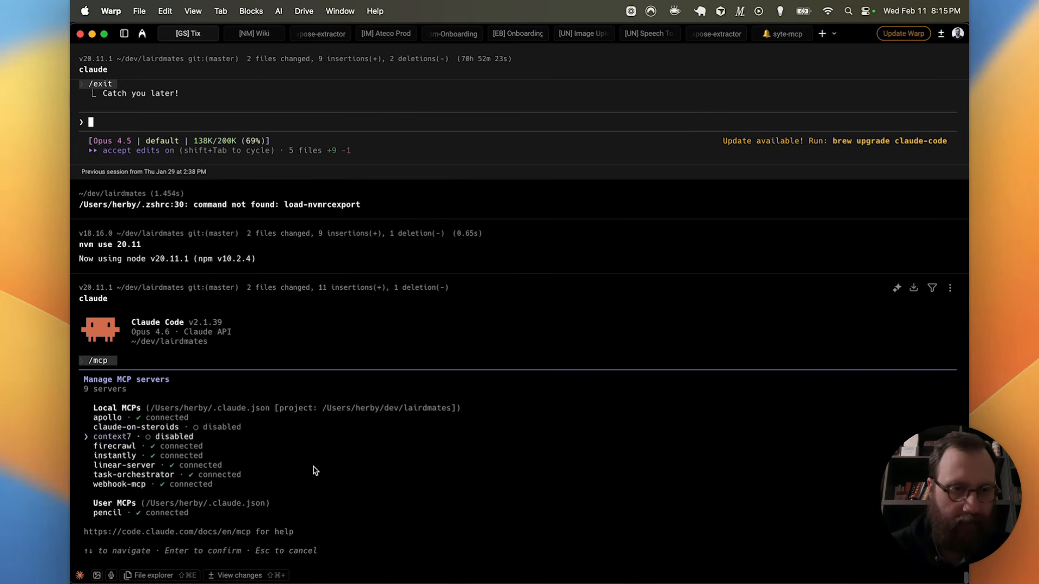
key("Return")
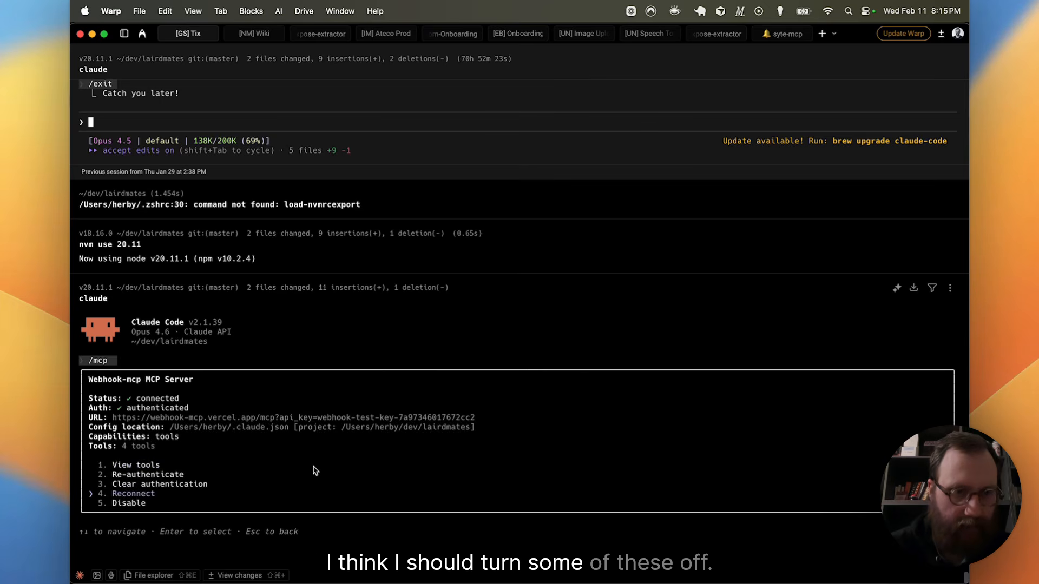
key("Down")
key("Return")
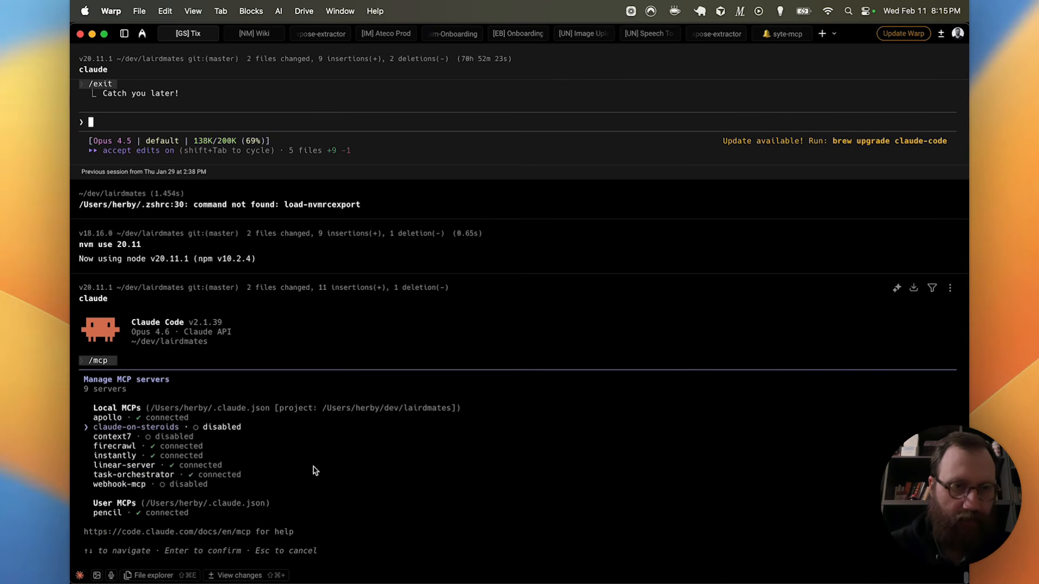
- Disable the apollo, firecrawl and instantly MCP servers for the lairdmates project
key("Up")
key("Return")
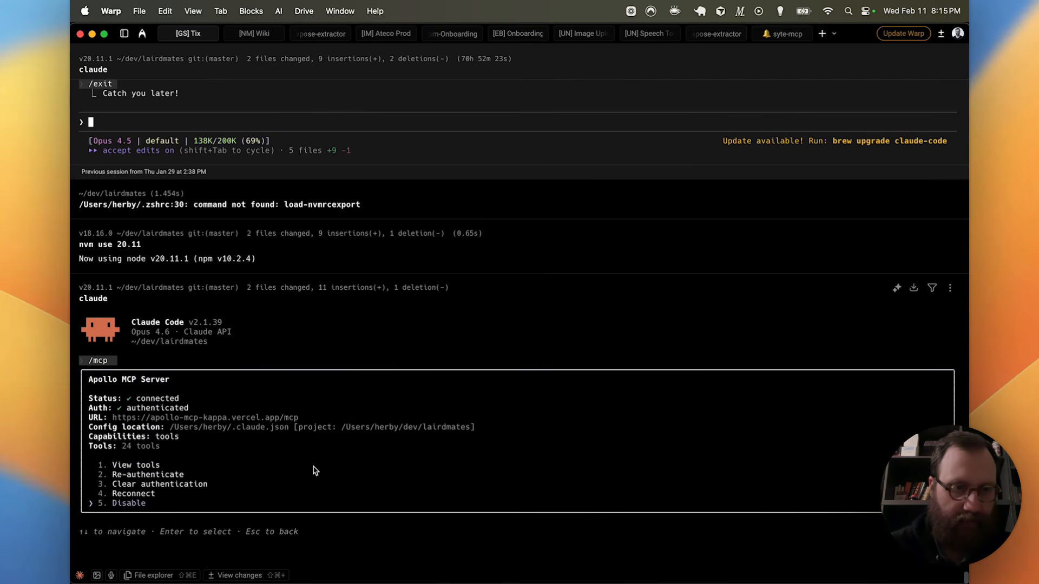
key("Escape")
key("Down")
key("Down")
key("Down")
key("Return")
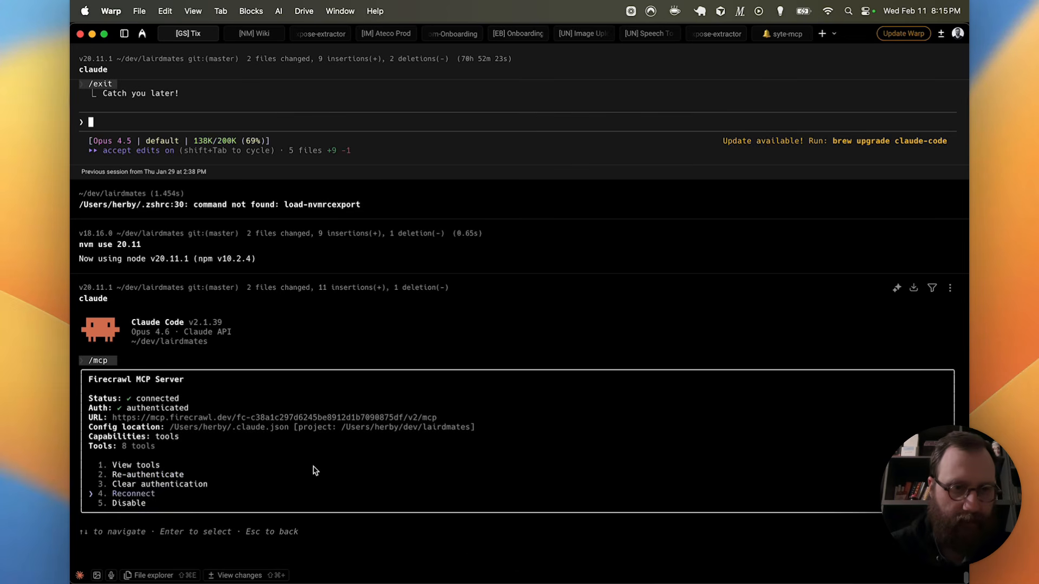
key("Escape")
key("Down")
key("Return")
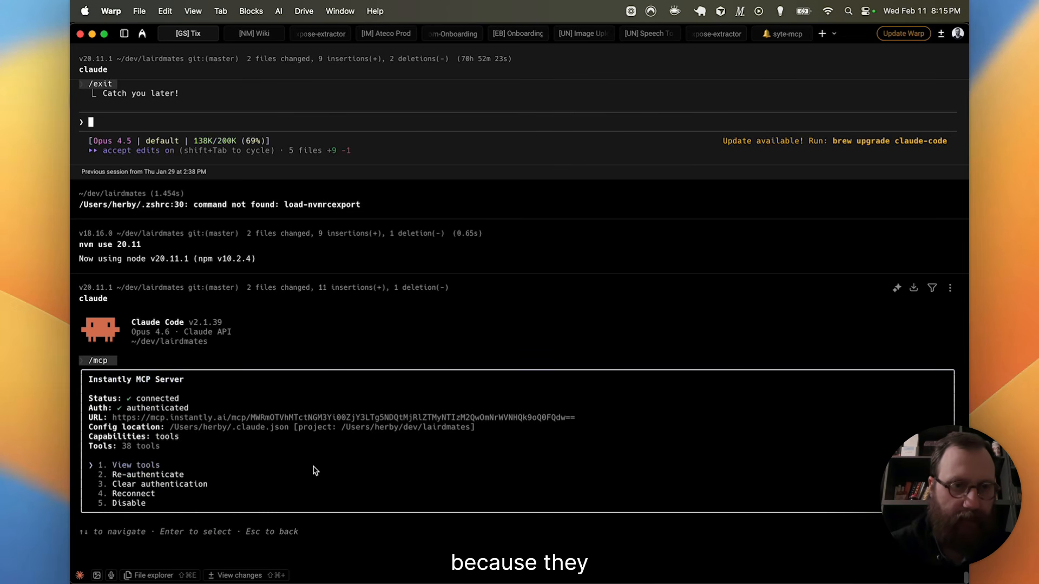
key("Return")
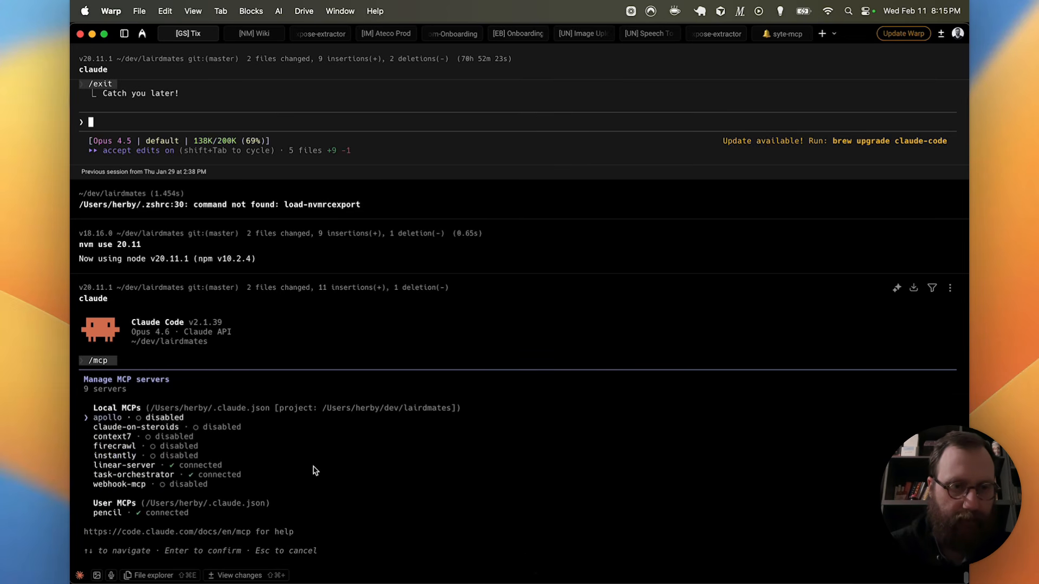
- Disable the task-orchestrator MCP server and close the MCP server manager
key("Down")
key("Return")
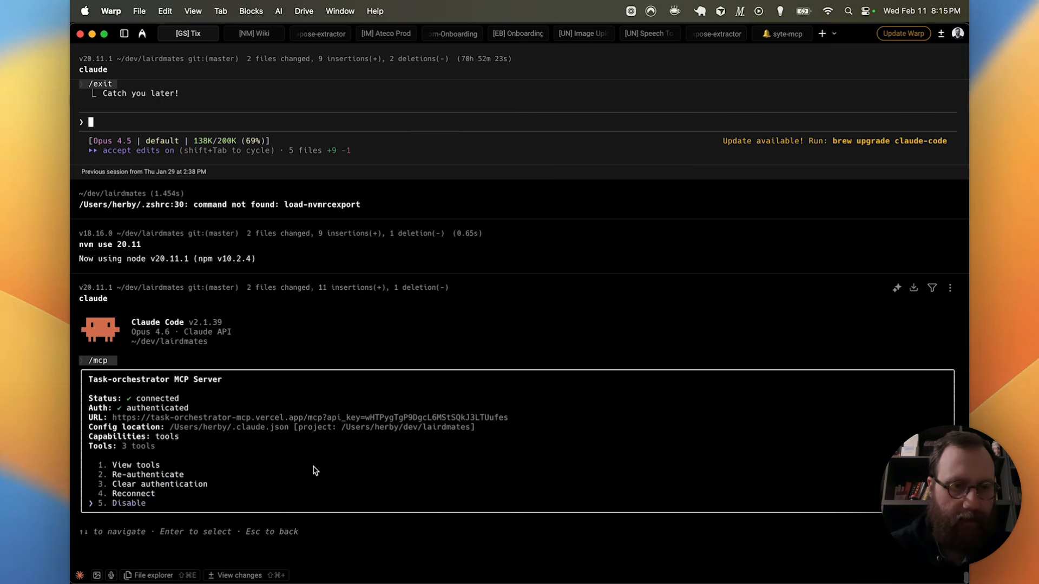
key("Return")
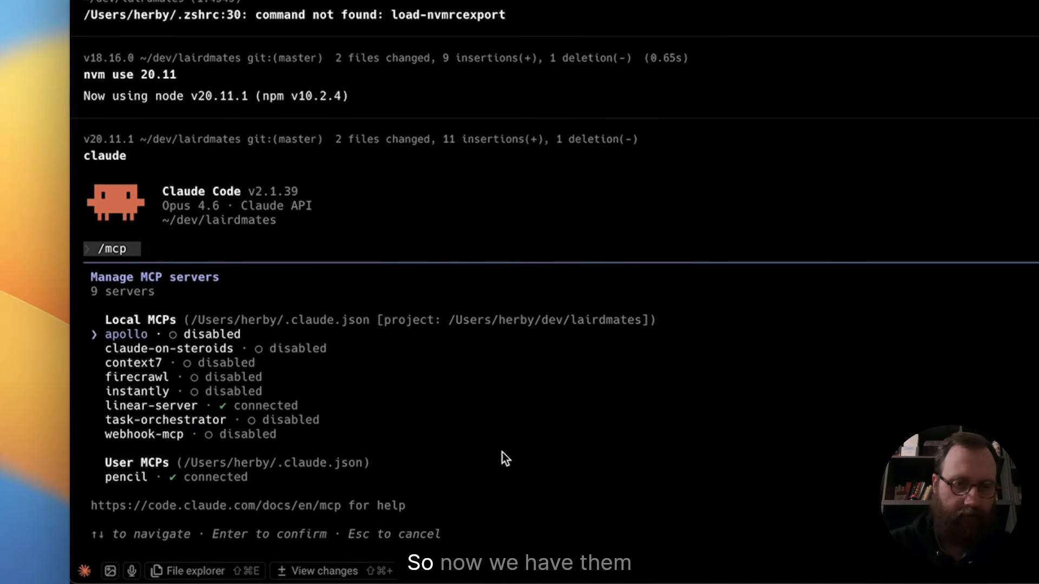
key("Escape")
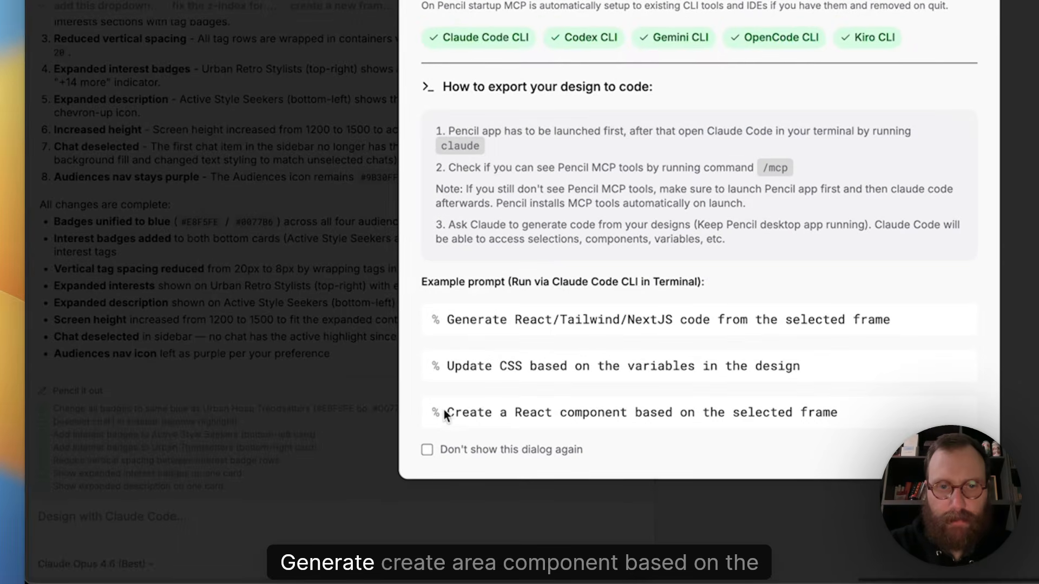
- Check Pencil's example export prompts and send Claude Code the prompt "merge the selected from from pencil into our audience tab in the app"
left_click_drag(433, 414, 772, 406)
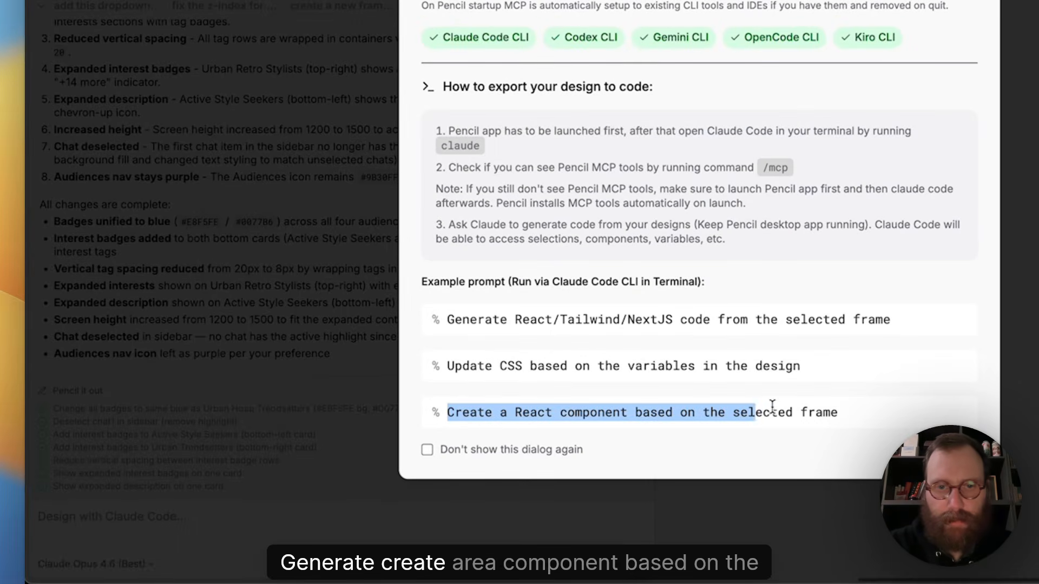
left_click(864, 409)
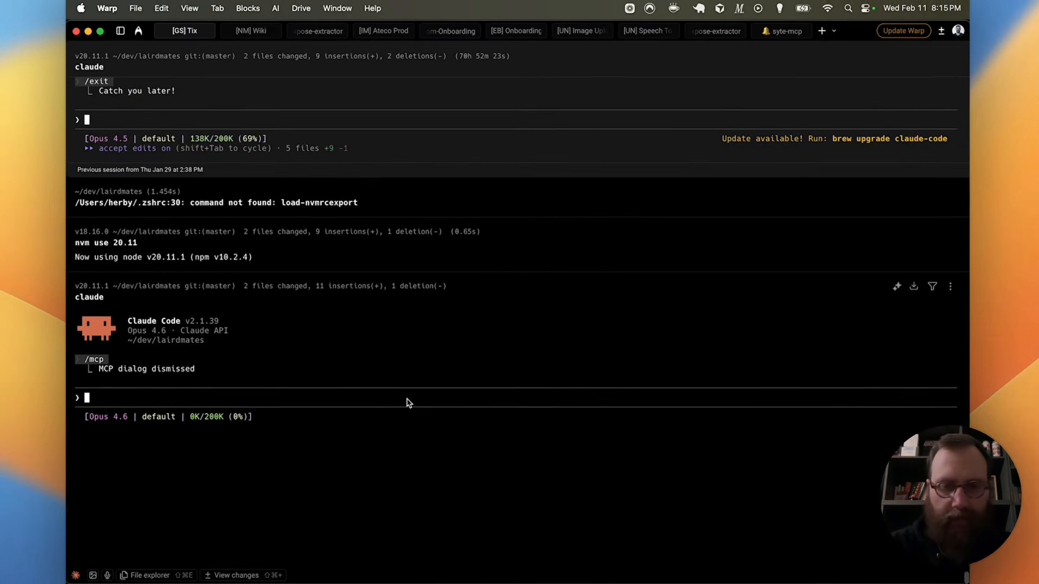
type("merge the selected from from pencil into our audience tab in the app")
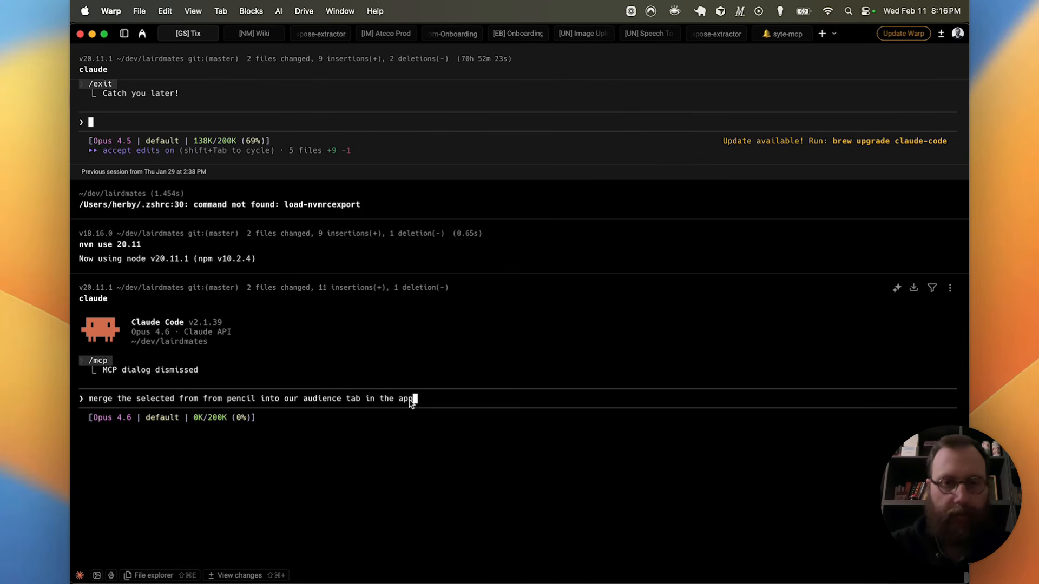
key("Return")
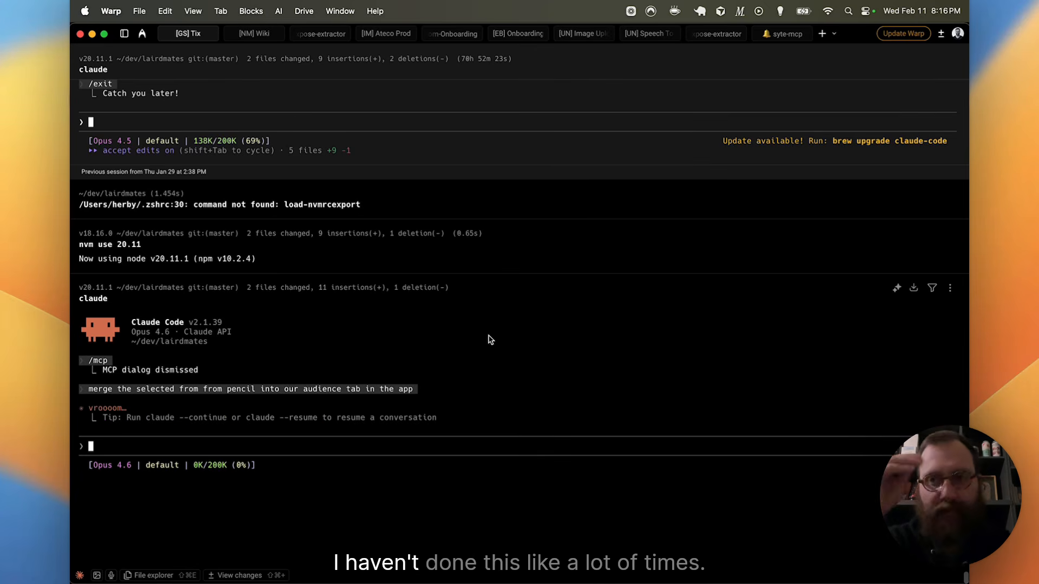
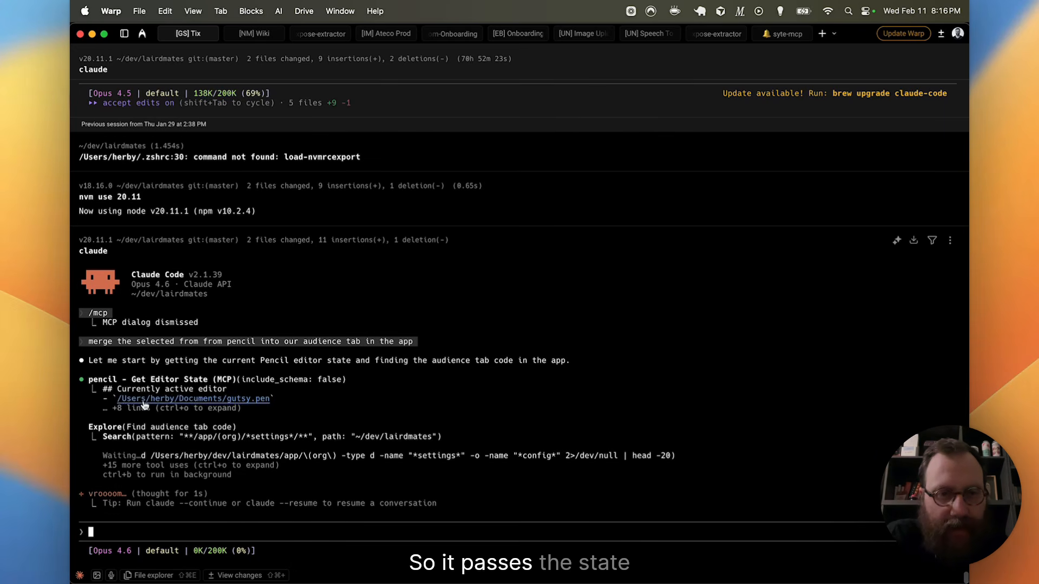
- Examine Claude Code's detailed transcript for the Pencil editor state and the audience tab code search, and collapse it again
key("super+Tab")
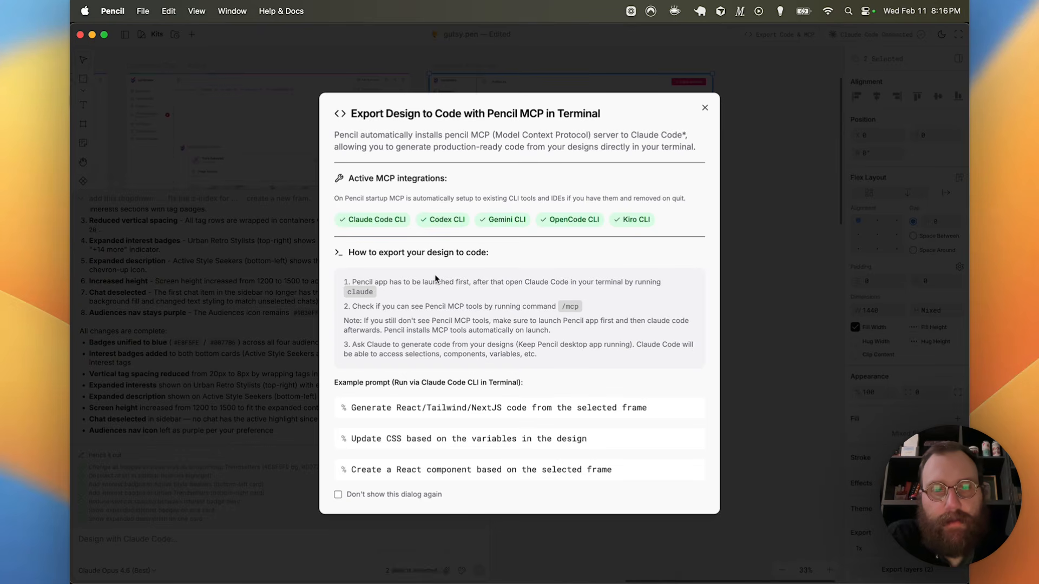
key("super+Tab")
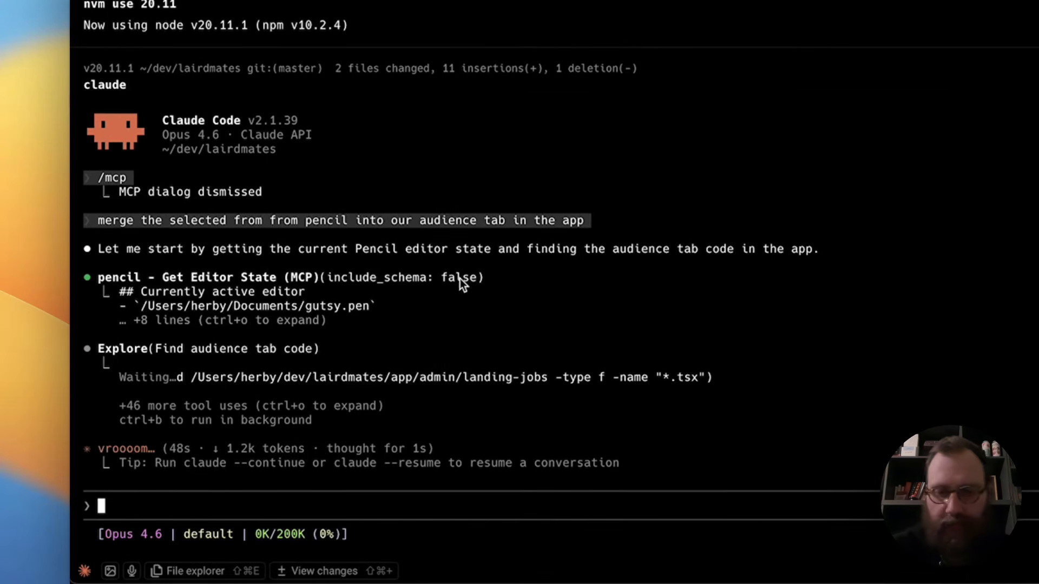
key("ctrl+o")
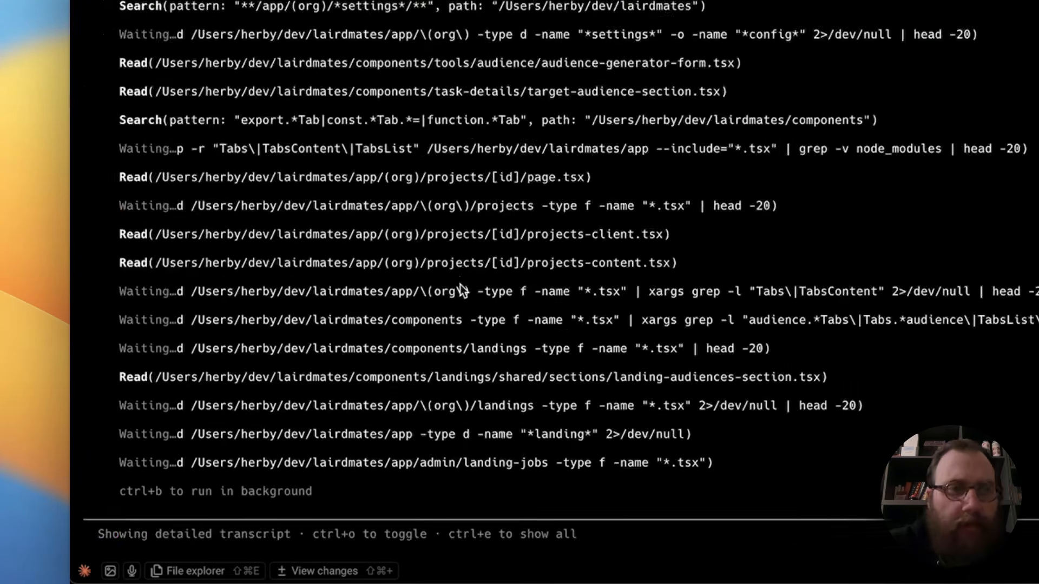
scroll(462, 287, "up", 10)
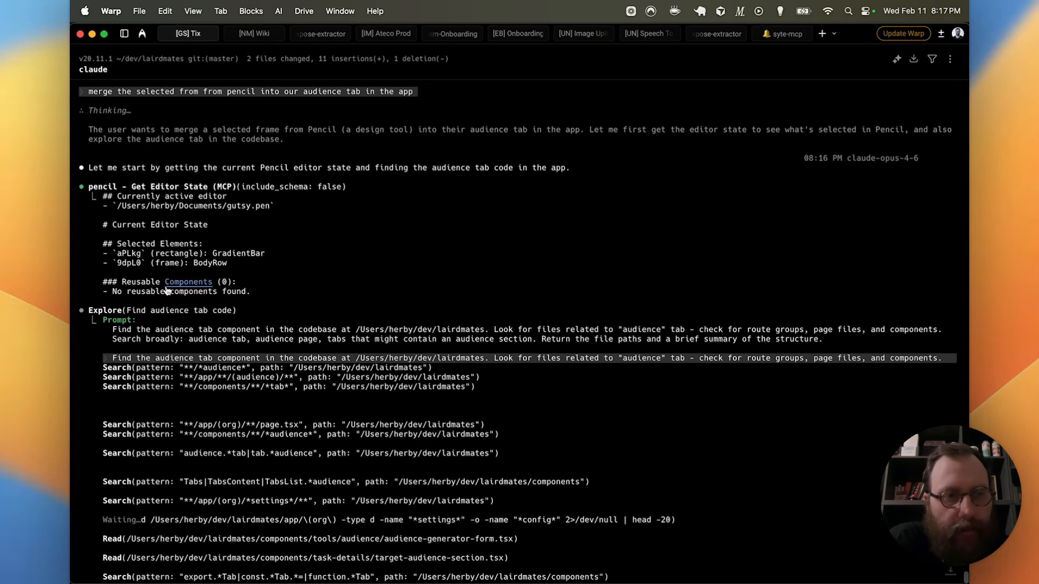
key("super+Tab")
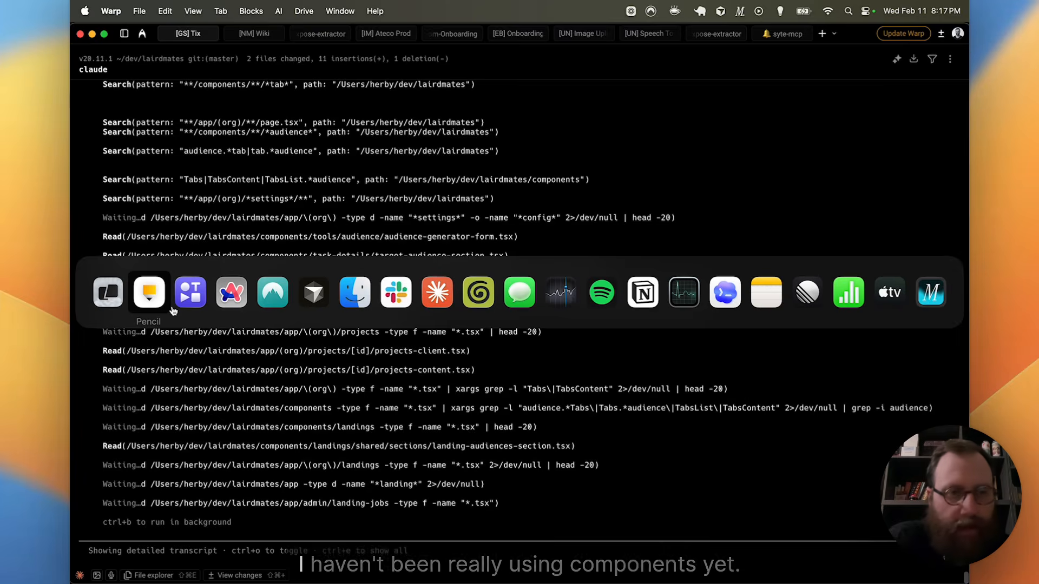
key("super+Tab")
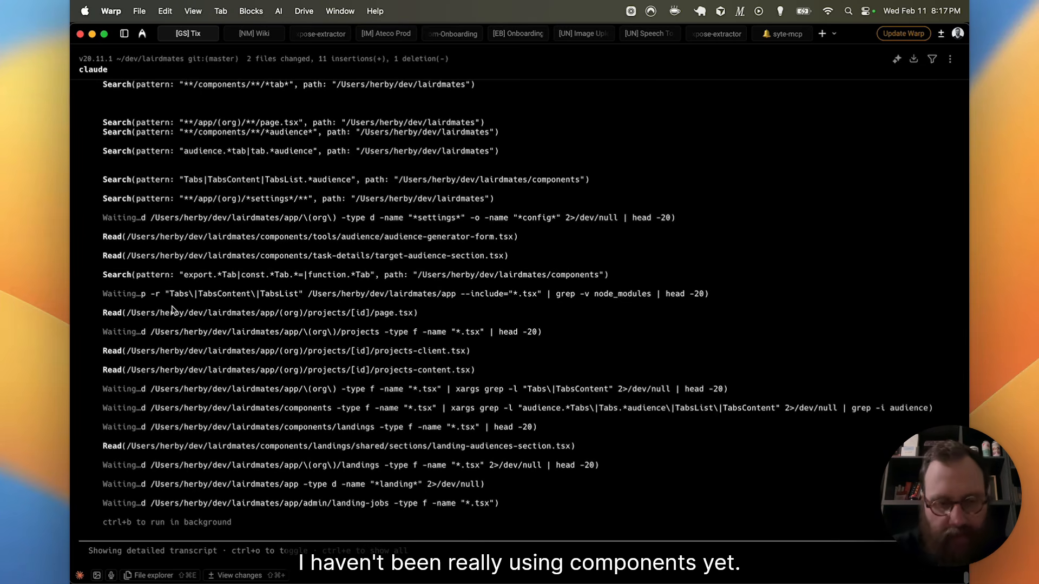
key("ctrl+o")
- View the Audiences frame in Pencil, switch to Arc, and look over the current Audiences page at localhost:3003/personas
key("super+Tab")
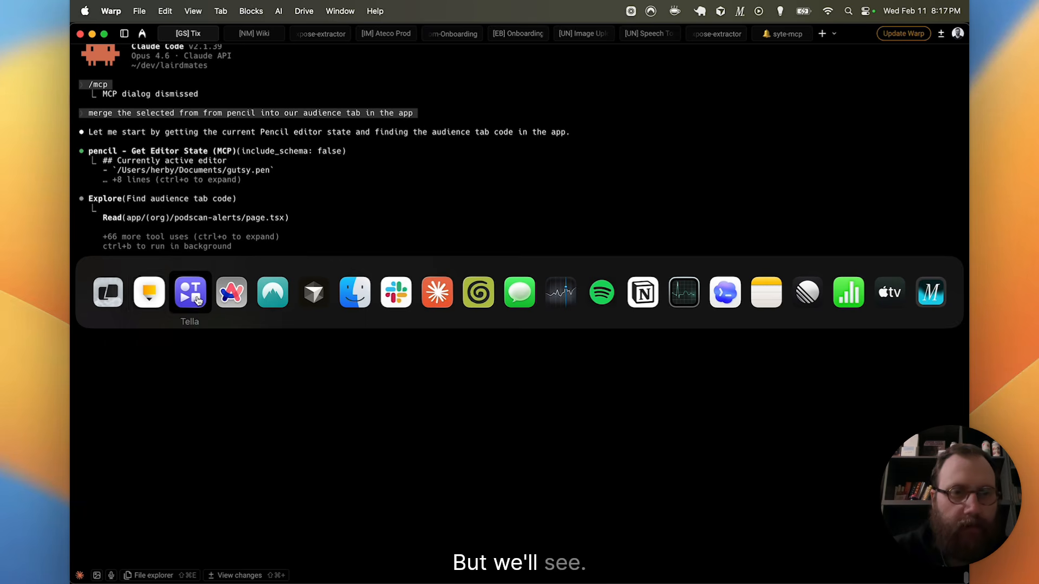
left_click(150, 293)
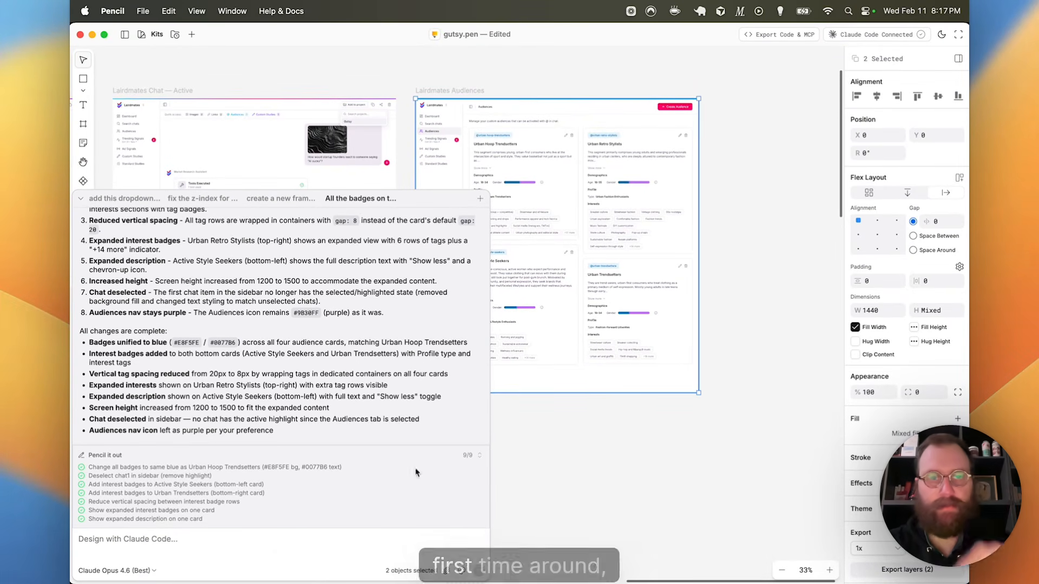
key("super+Tab")
left_click(218, 298)
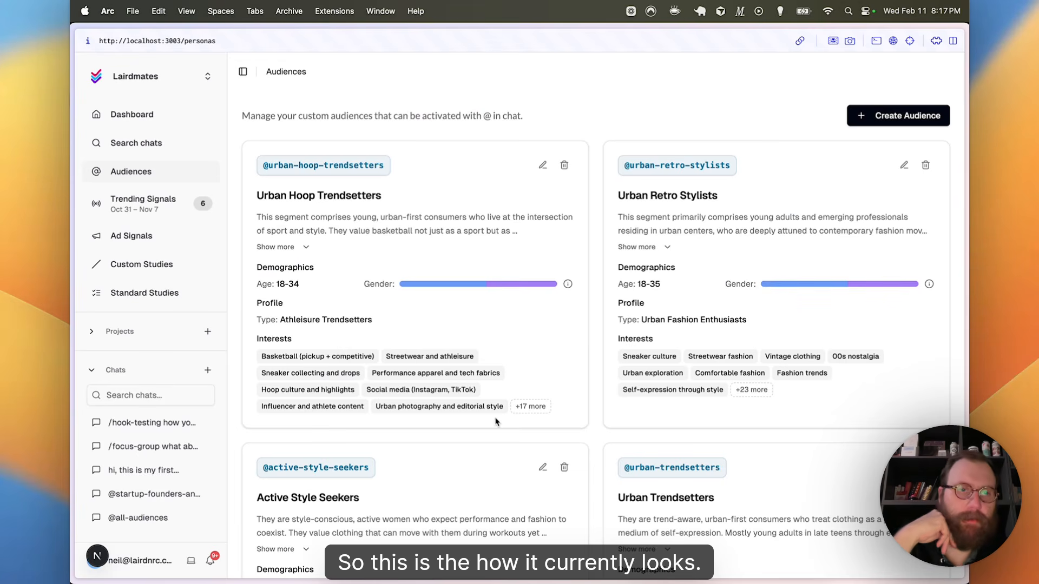
scroll(496, 421, "down", 8)
scroll(491, 243, "up", 7)
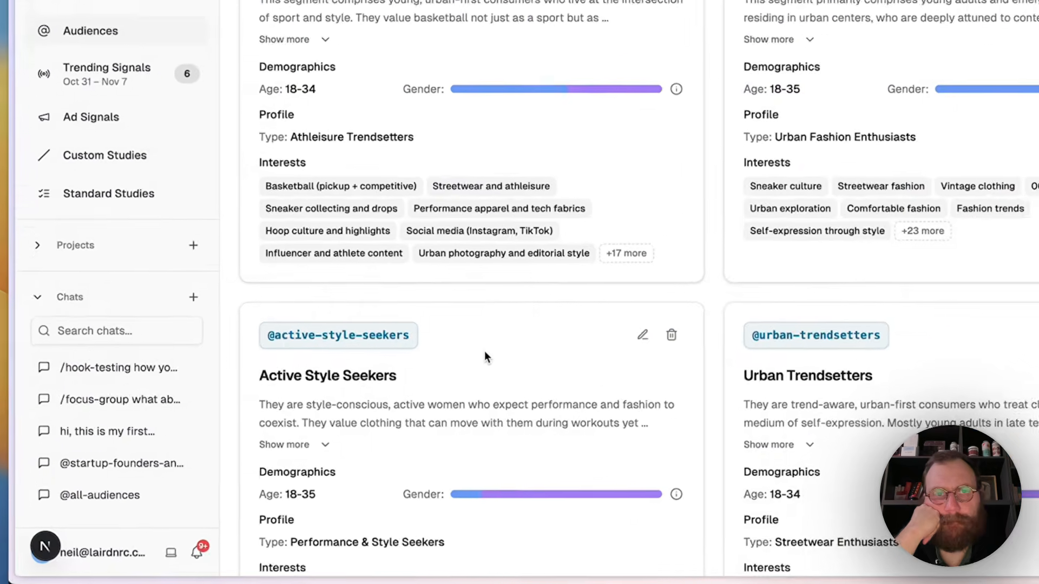
- Compare the Urban Hoop Trendsetters and Urban Retro Stylists cards in the Pencil design with the live page in Arc
key("super+Tab")
scroll(582, 129, "up", 5)
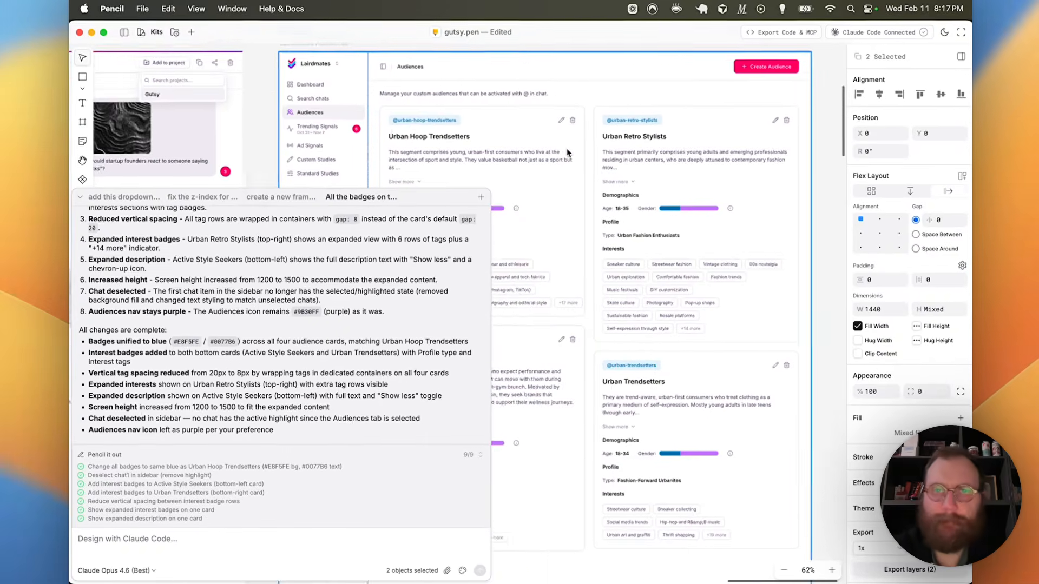
scroll(567, 150, "up", 6)
key("super+Tab")
key("super+Tab")
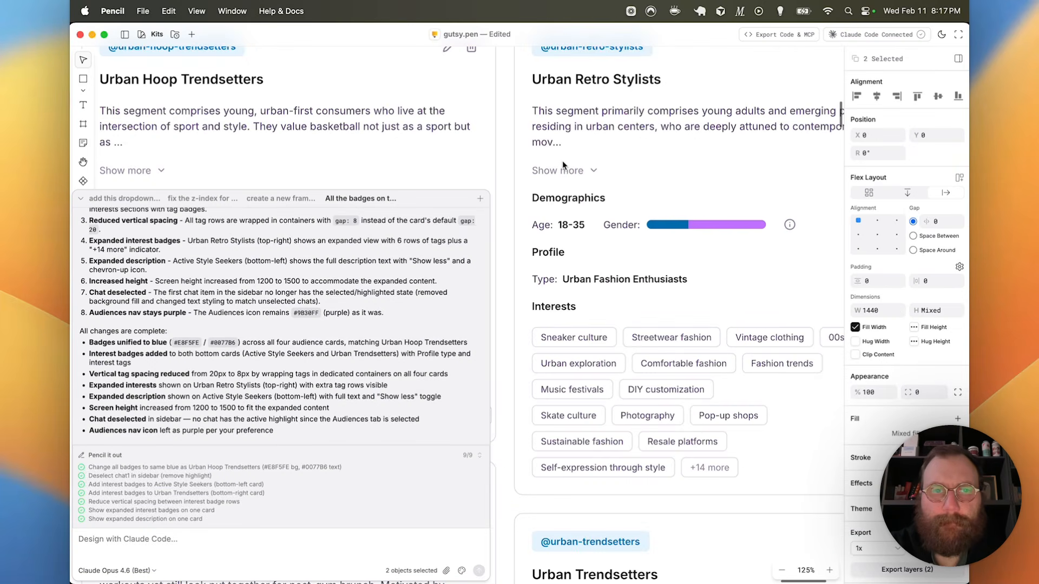
key("super+Tab")
key("super+Tab")
scroll(560, 157, "up", 2)
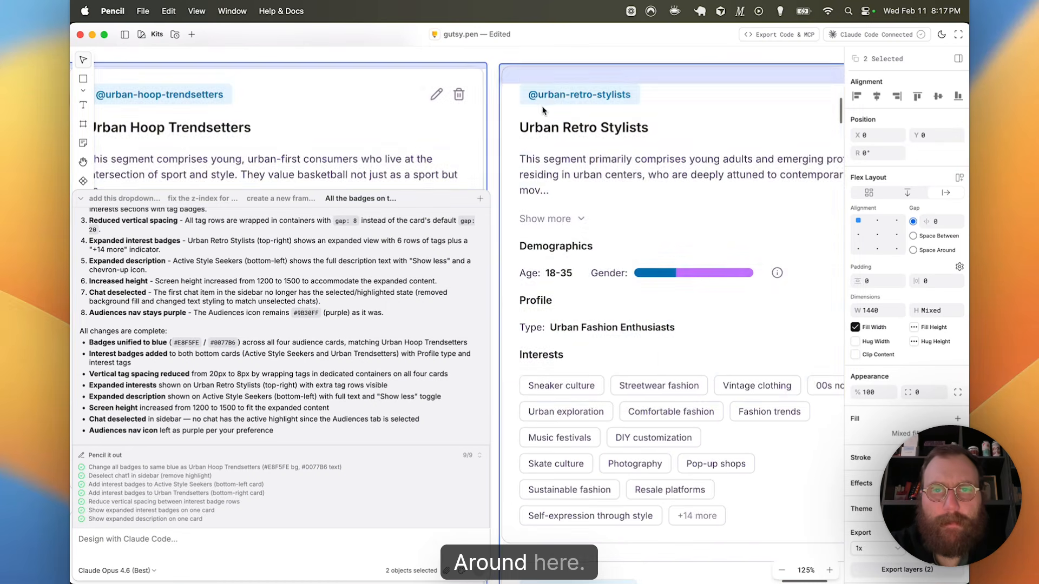
scroll(564, 127, "down", 3)
key("super+Tab")
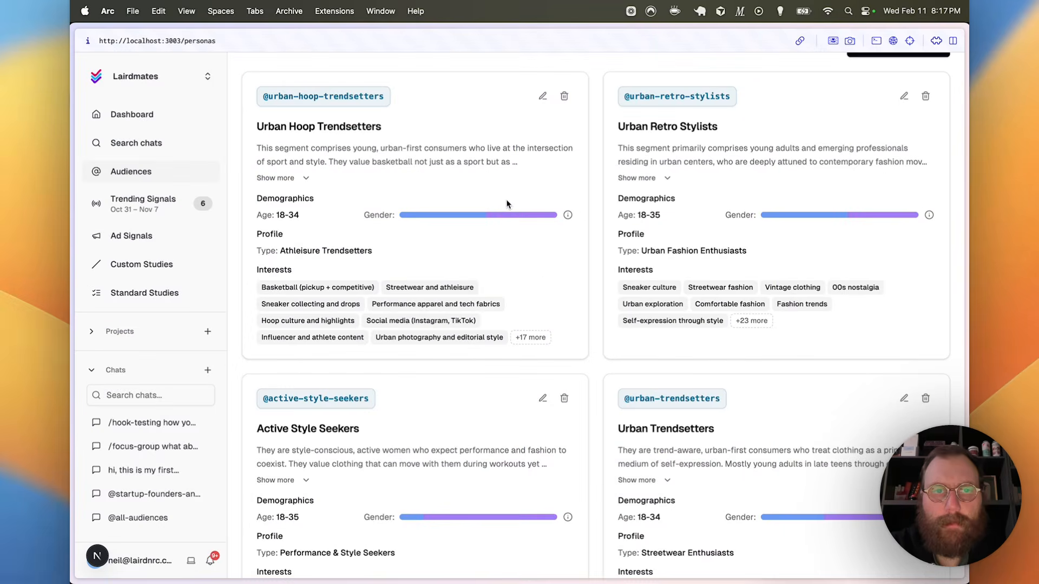
- Check Claude Code's progress in Warp, and compare the overall Audiences card layout in Pencil with the live page in Arc
key("super+Tab")
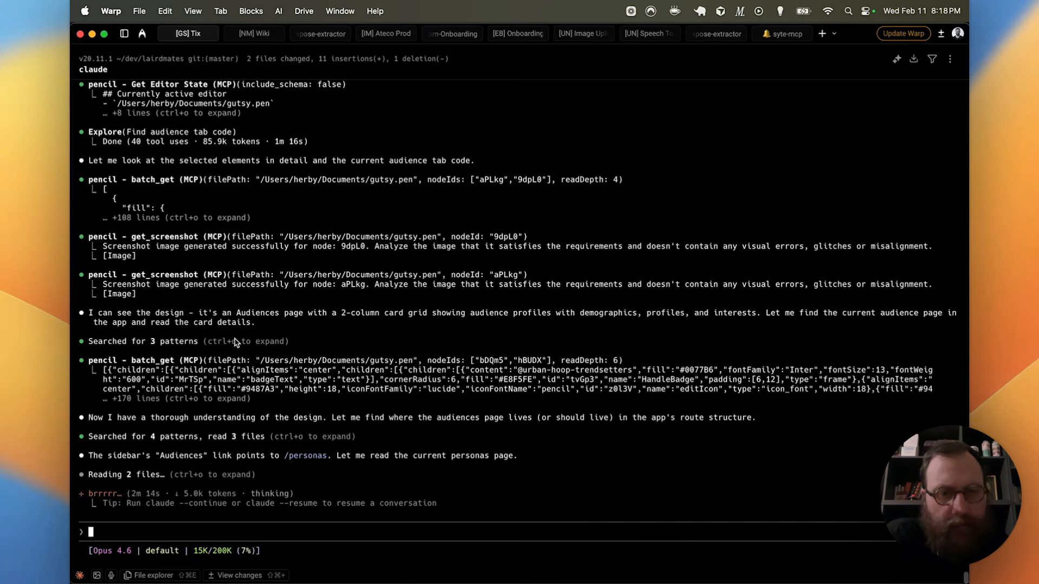
key("super+Tab")
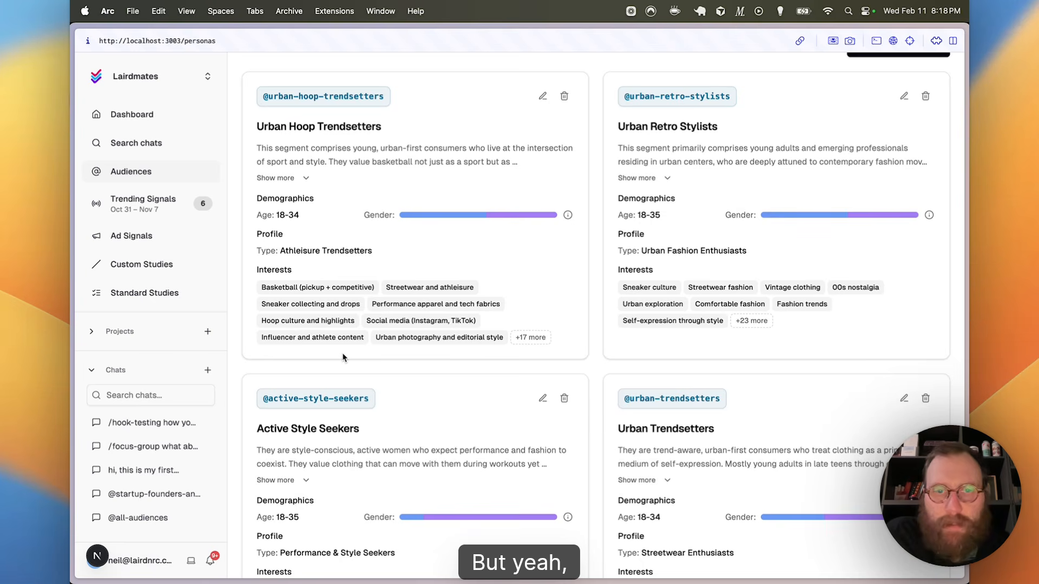
scroll(341, 353, "up", 3)
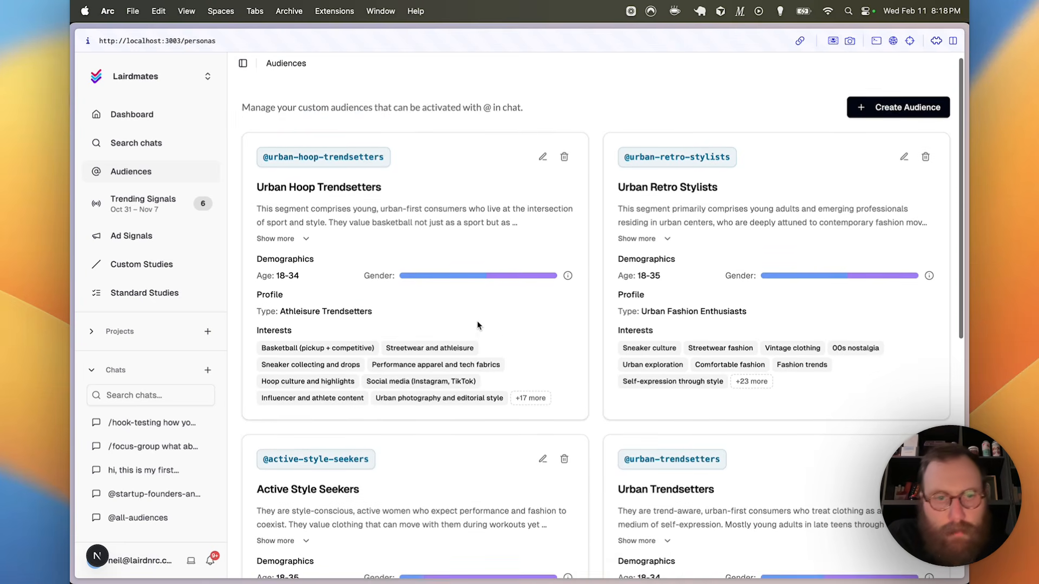
key("super+Tab")
scroll(532, 400, "left", 12)
scroll(533, 399, "right", 9)
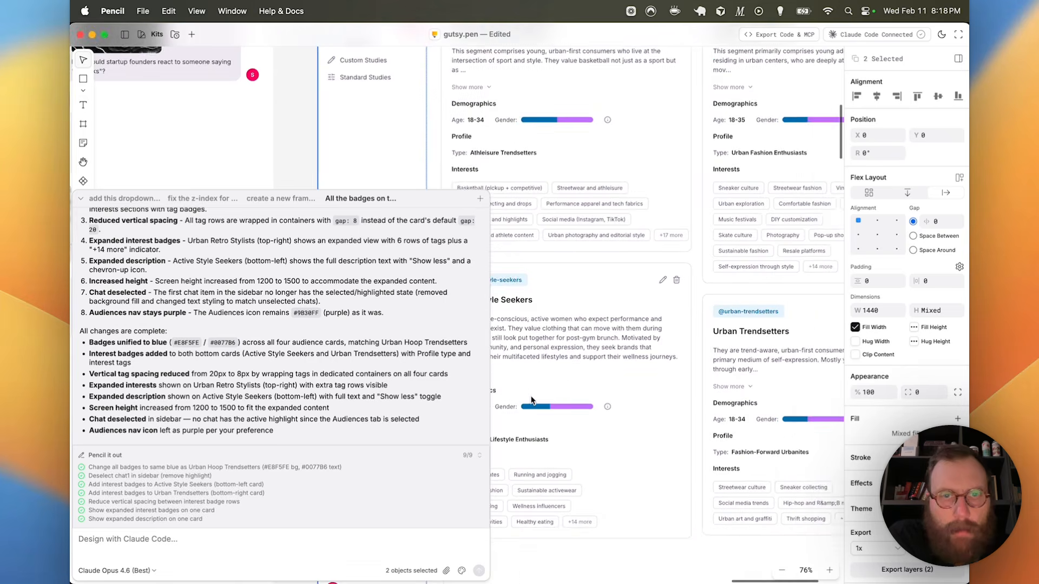
key("super+Tab")
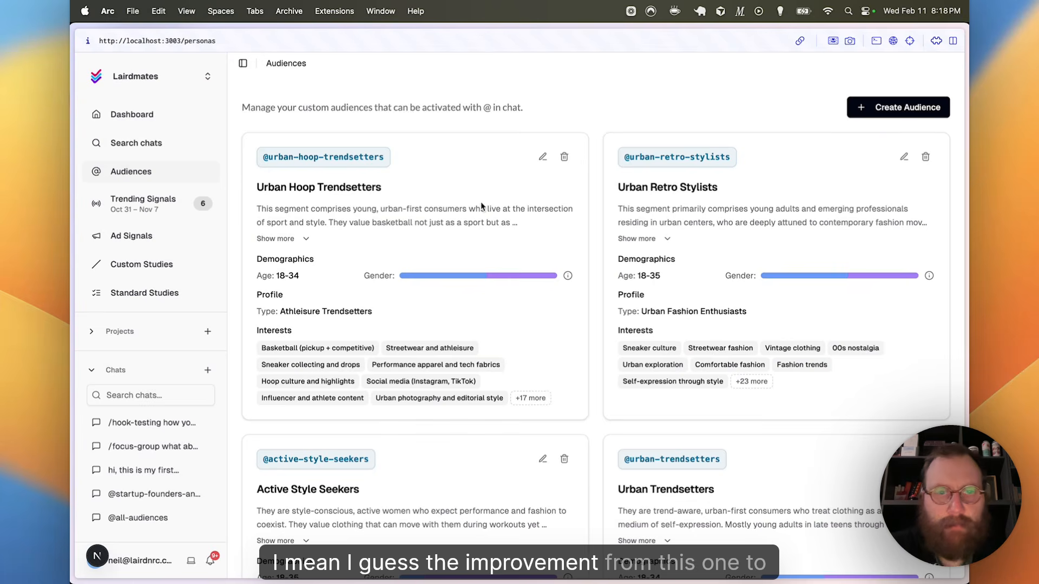
key("super+Tab")
key("super+Tab")
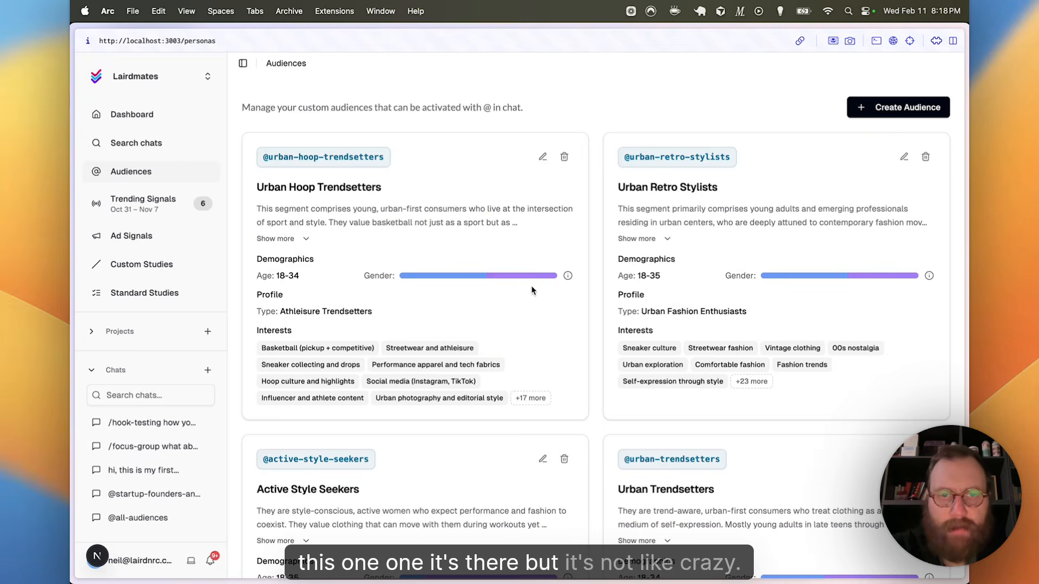
- Switch to Pencil, collapse the Claude Code conversation, and look over the Lairdmates Chat — Active frame
key("super+Tab")
scroll(269, 152, "left", 10)
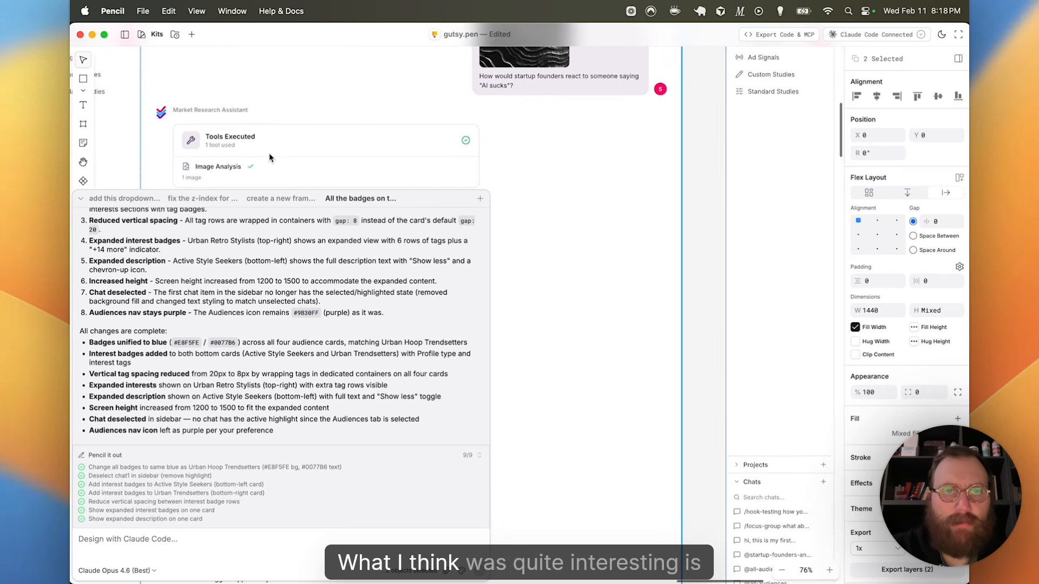
scroll(269, 153, "down", 10)
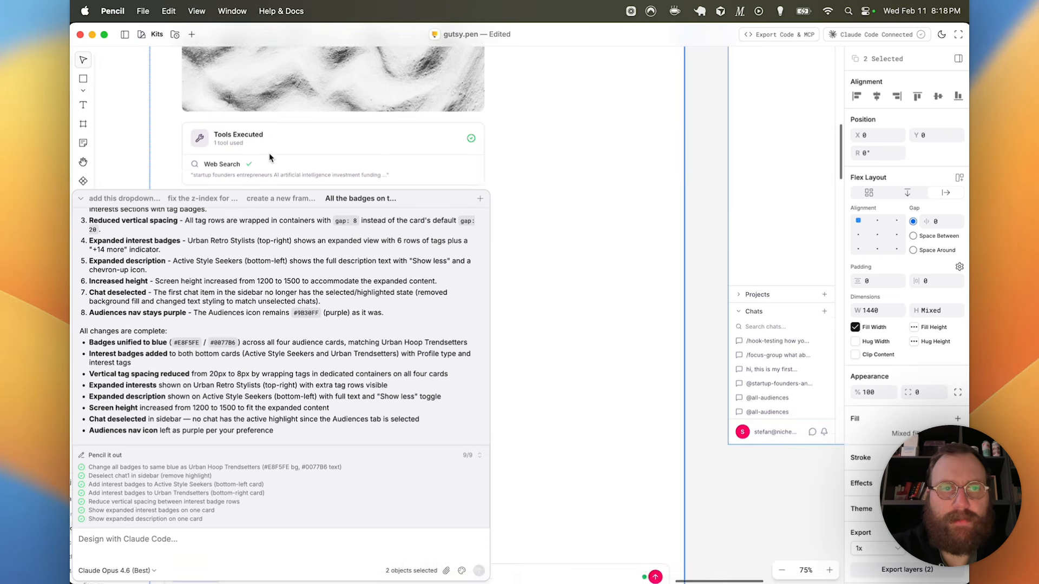
scroll(270, 157, "down", 2)
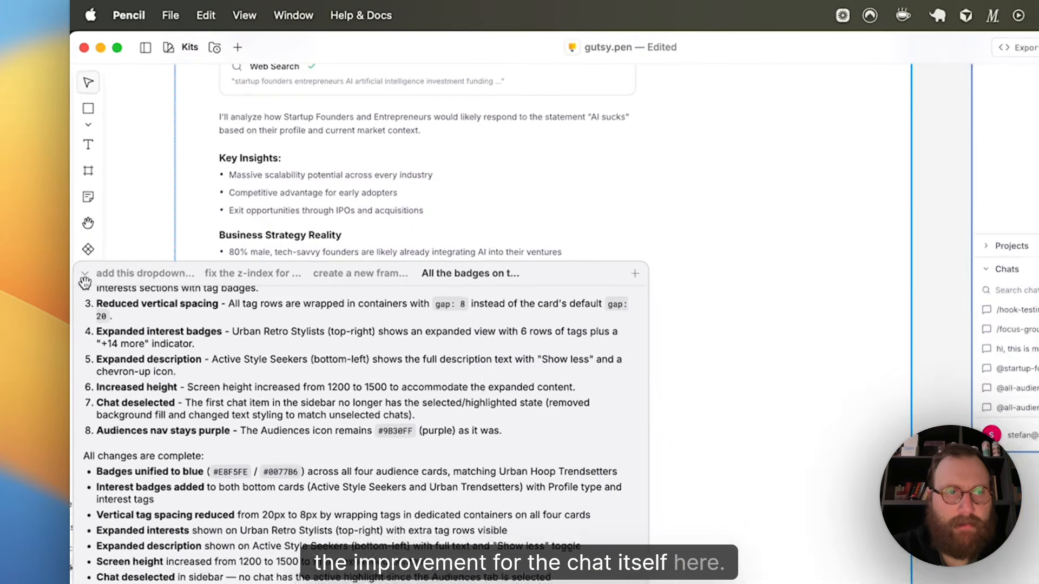
left_click(85, 282)
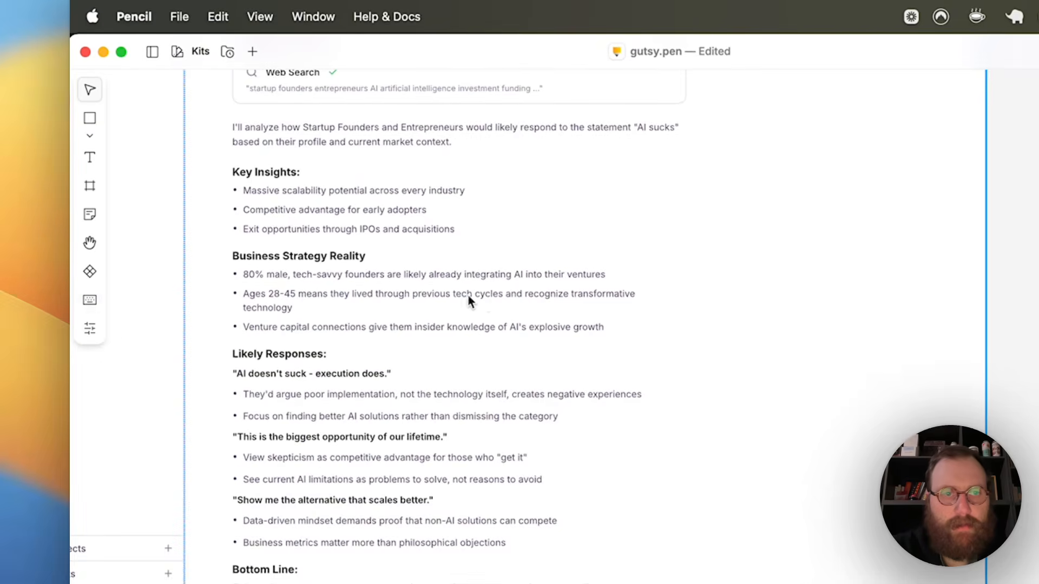
scroll(482, 297, "up", 5)
scroll(483, 297, "up", 3)
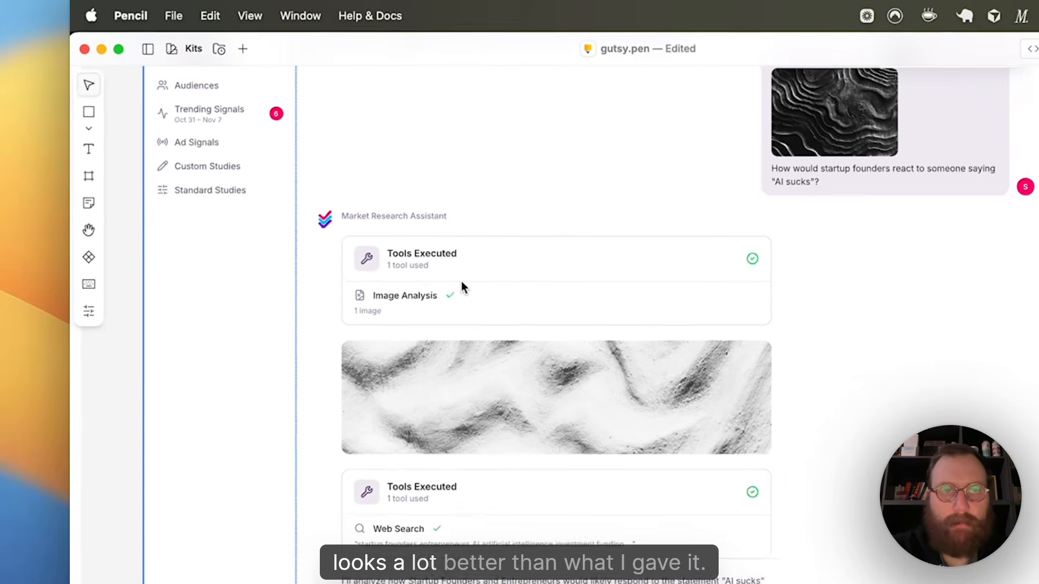
- Compare the live startup founders chat page in Arc with the chat frame's message and Tools Executed cards in Pencil
key("super+Tab")
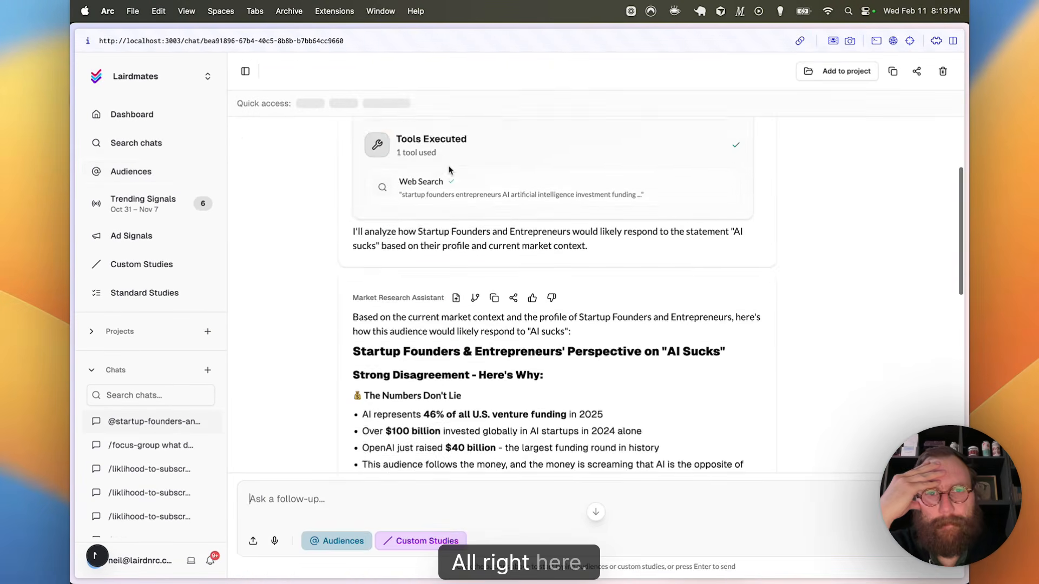
scroll(449, 167, "up", 5)
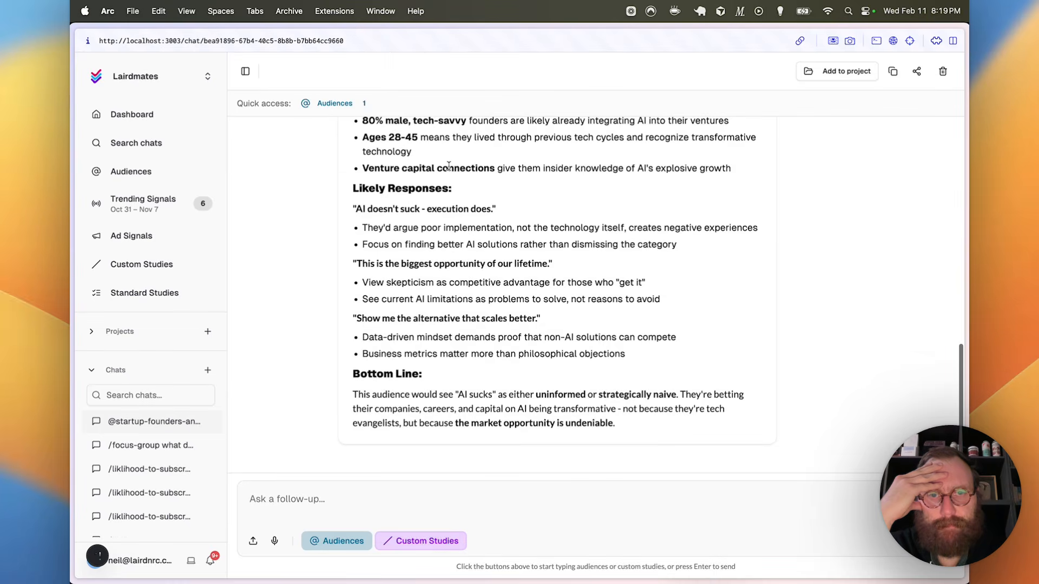
key("super+Tab")
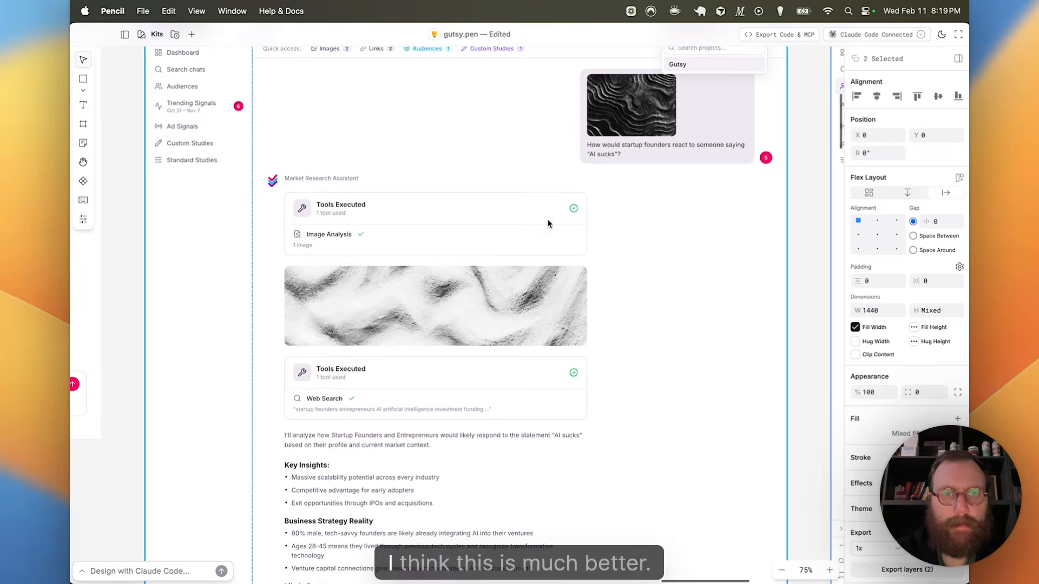
key("super+Tab")
scroll(542, 242, "down", 2)
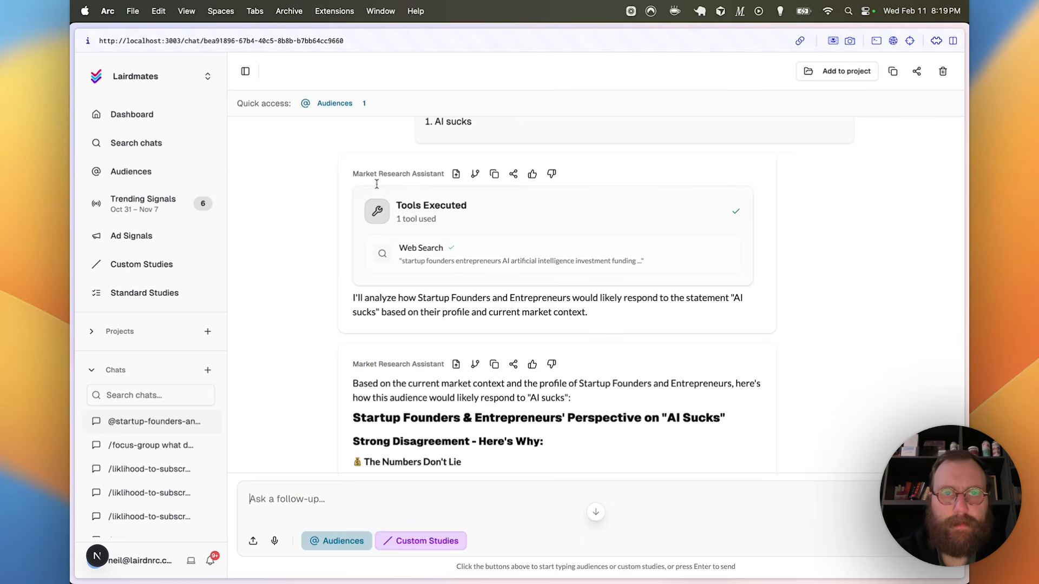
scroll(368, 228, "down", 10)
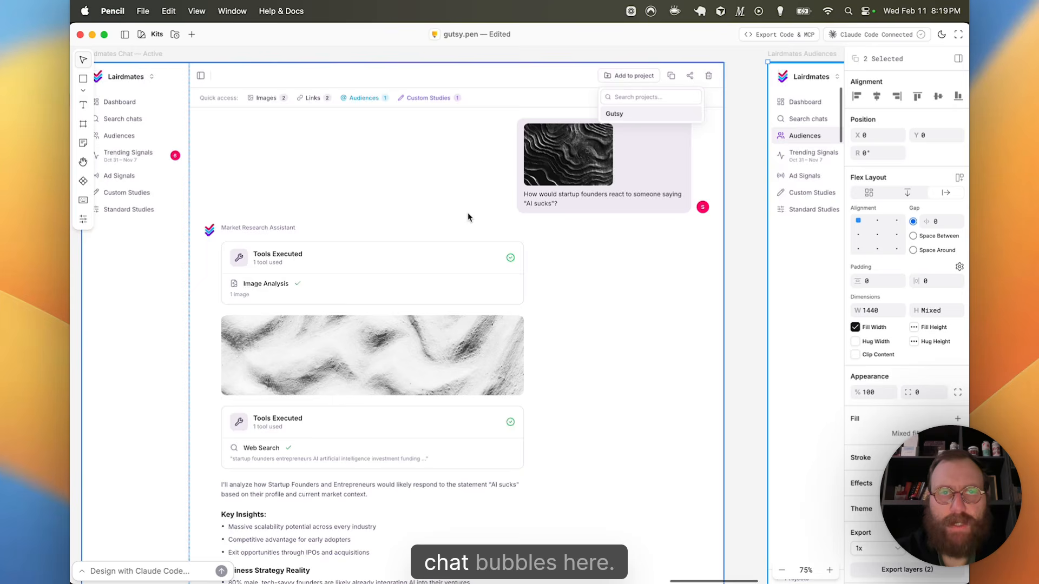
- Compare the chat response text and message input area in the Pencil frame with the live chat in Arc
scroll(469, 219, "down", 5)
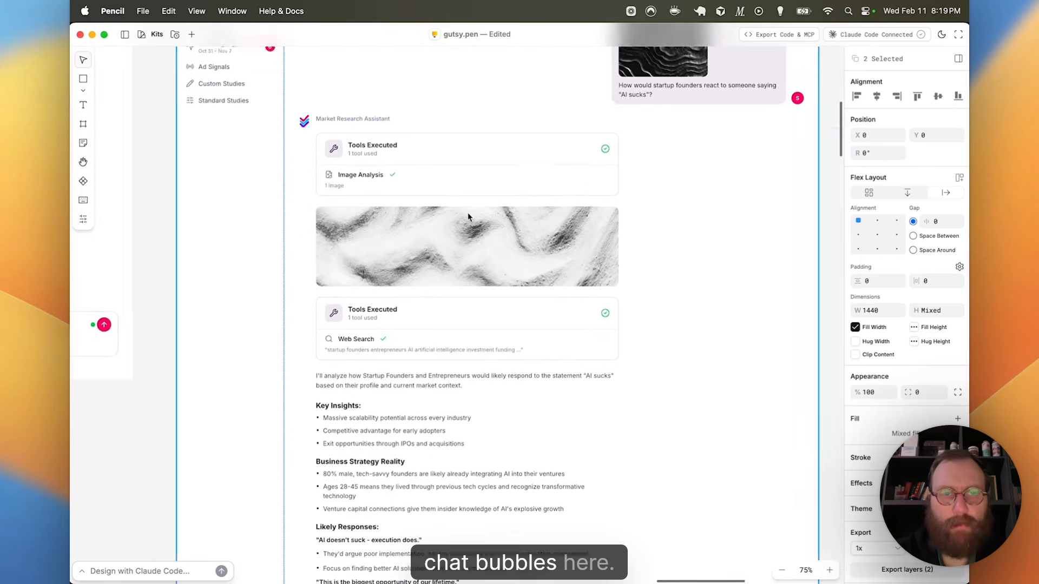
scroll(469, 218, "down", 3)
scroll(359, 336, "up", 5)
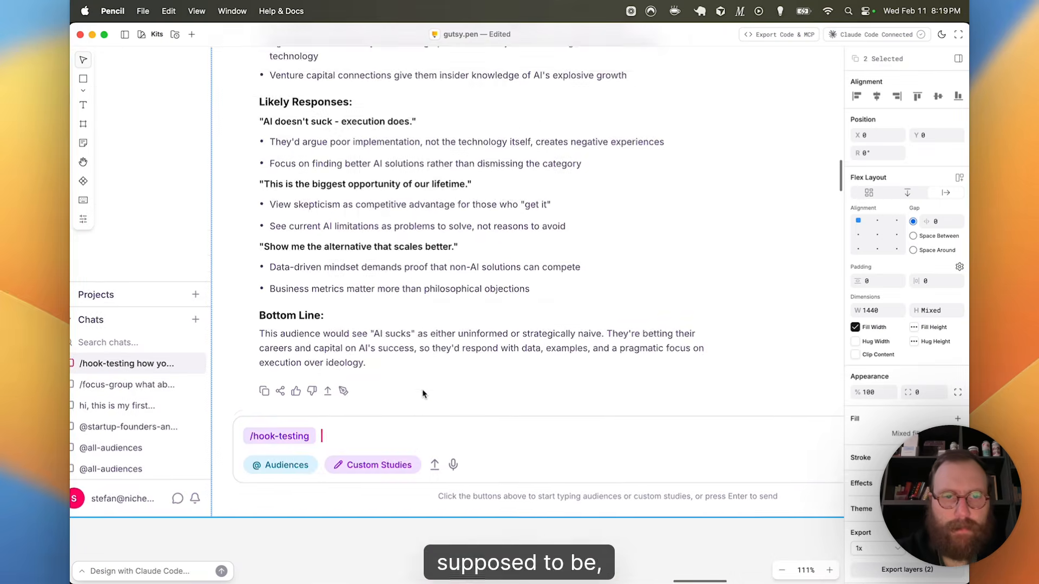
scroll(421, 389, "down", 2)
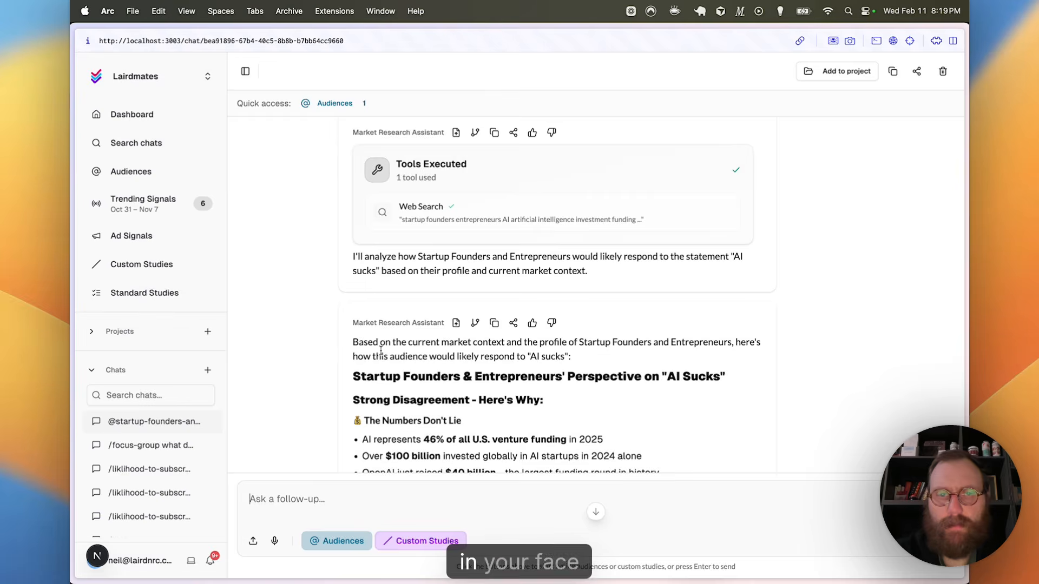
scroll(382, 352, "down", 3)
scroll(382, 351, "down", 1)
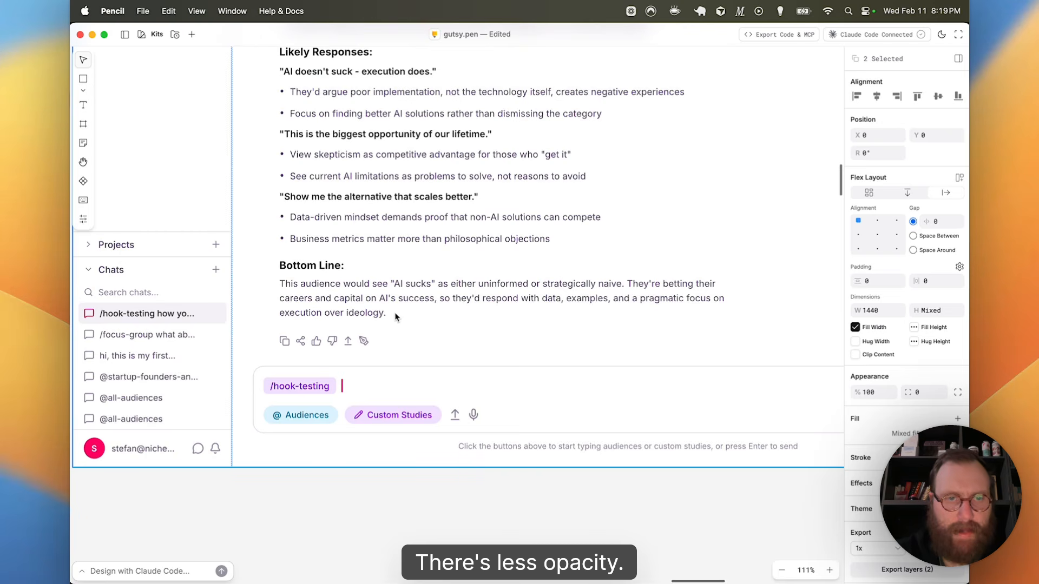
scroll(310, 342, "down", 2)
- Switch to Warp and approve Claude Code's edit to personas-client.tsx, allowing all edits during this session
key("super+Tab")
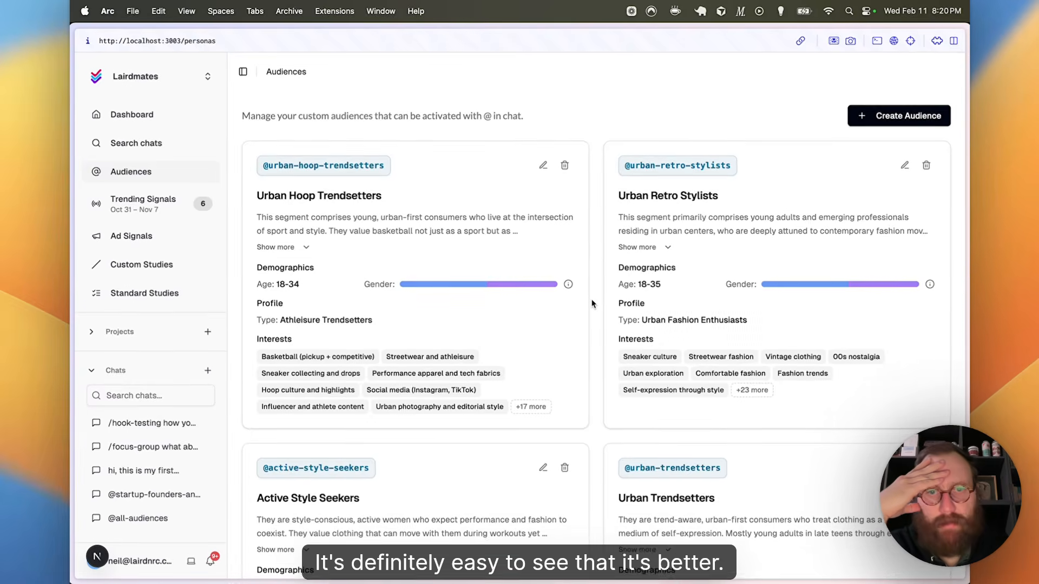
key("super+Tab")
key("super+Tab")
key("Tab")
key("Tab")
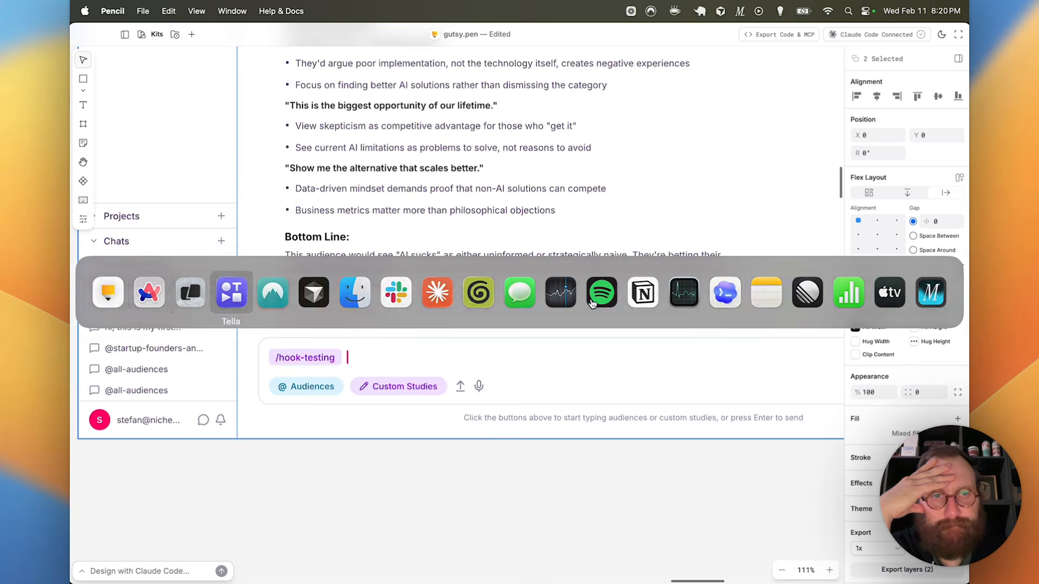
key("super+Tab")
key("Tab")
key("Tab")
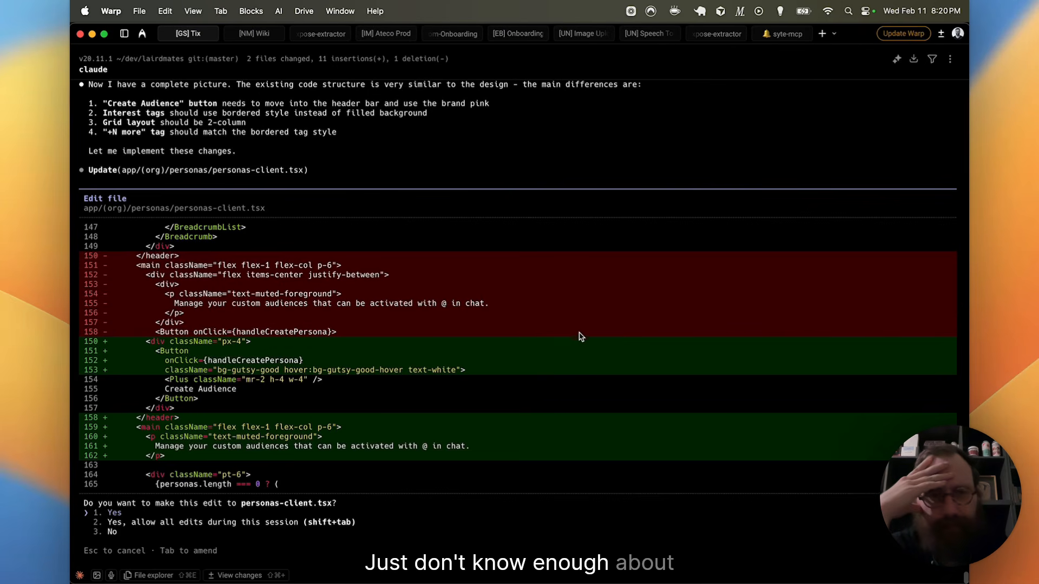
key("shift+Tab")
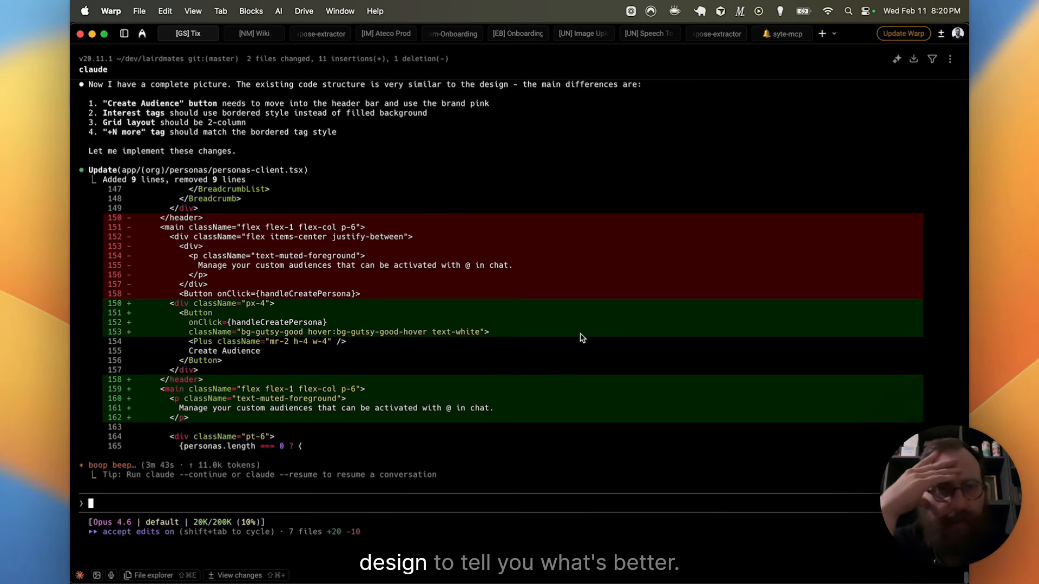
- Switch to Arc and look through the audience cards on the live page while Claude Code applies its edits
key("super+Tab")
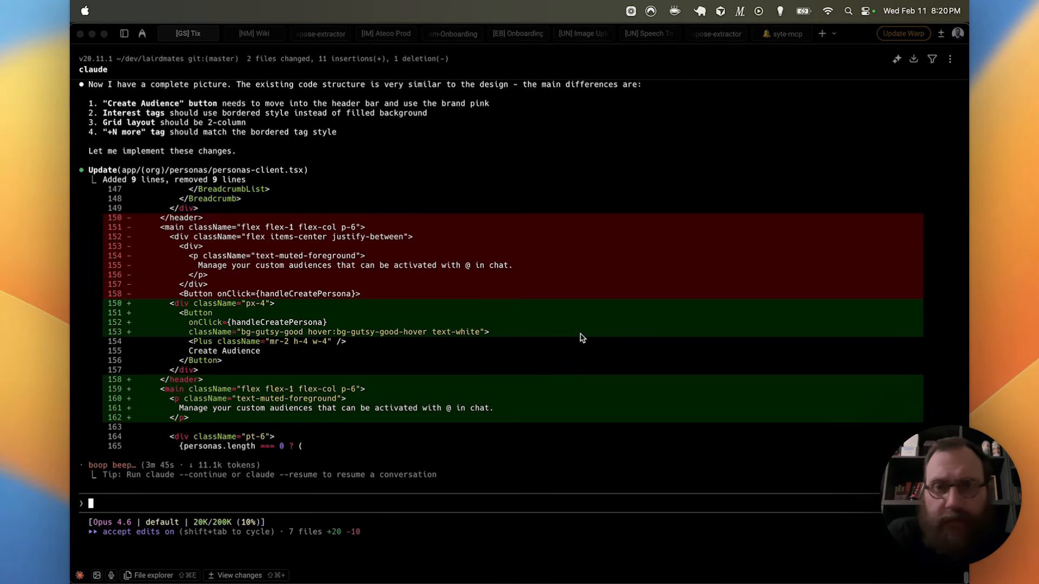
key("super+Tab")
key("super+Tab")
key("super+Tab")
key("super+Tab")
key("super+Tab")
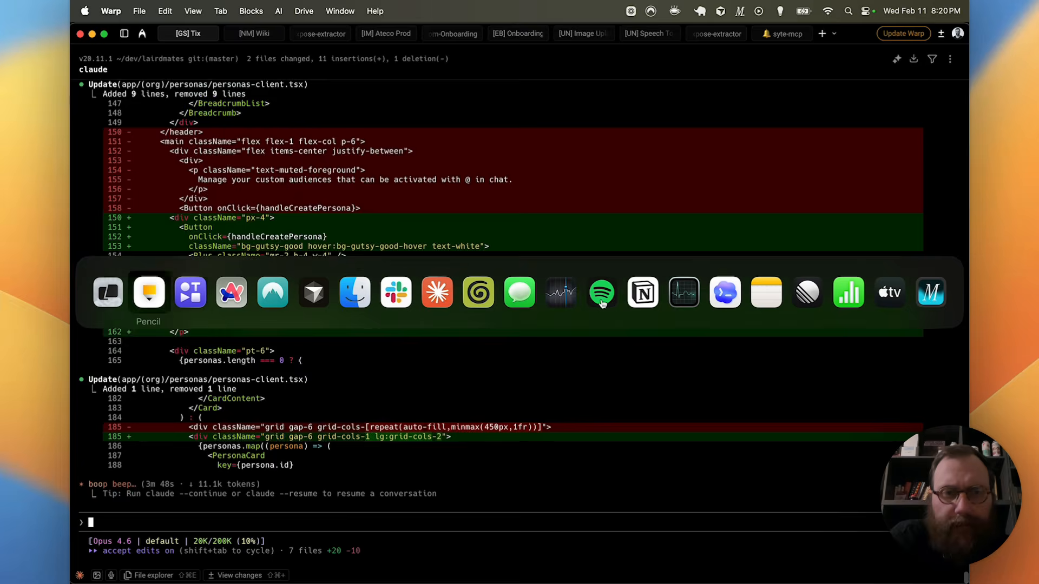
key("super+Tab")
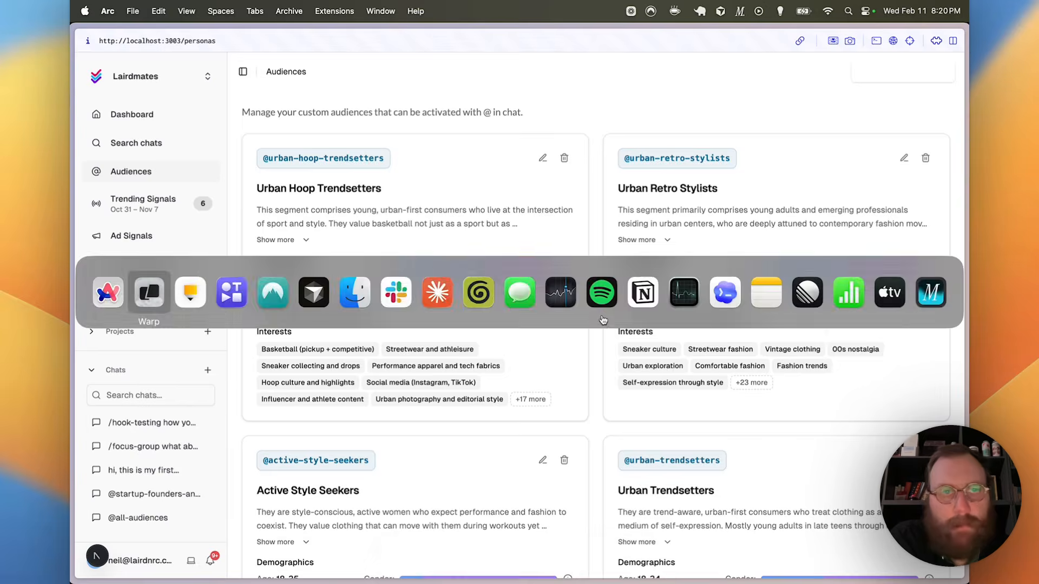
key("super+Tab")
scroll(605, 320, "down", 8)
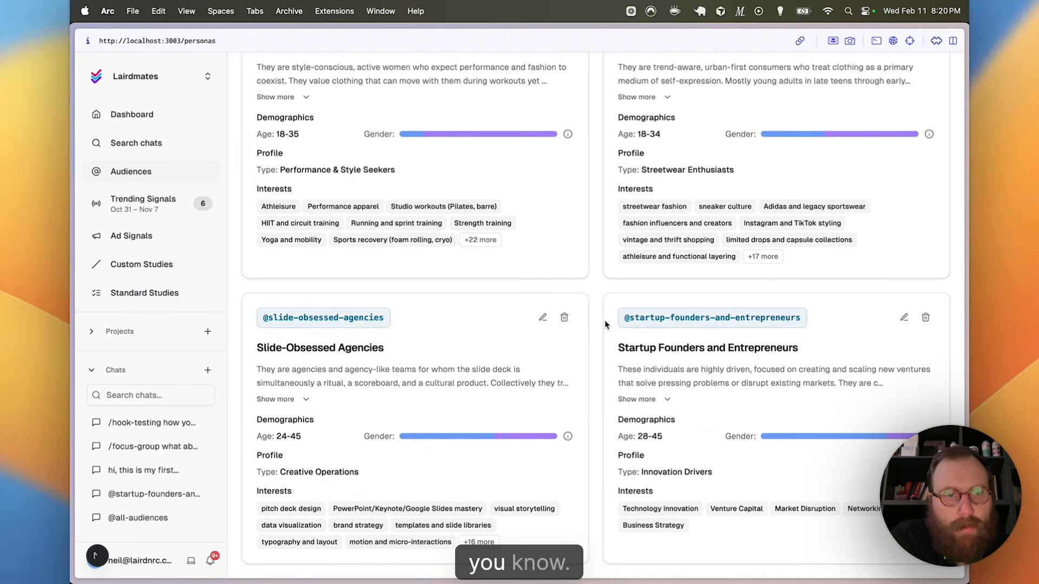
scroll(605, 320, "up", 8)
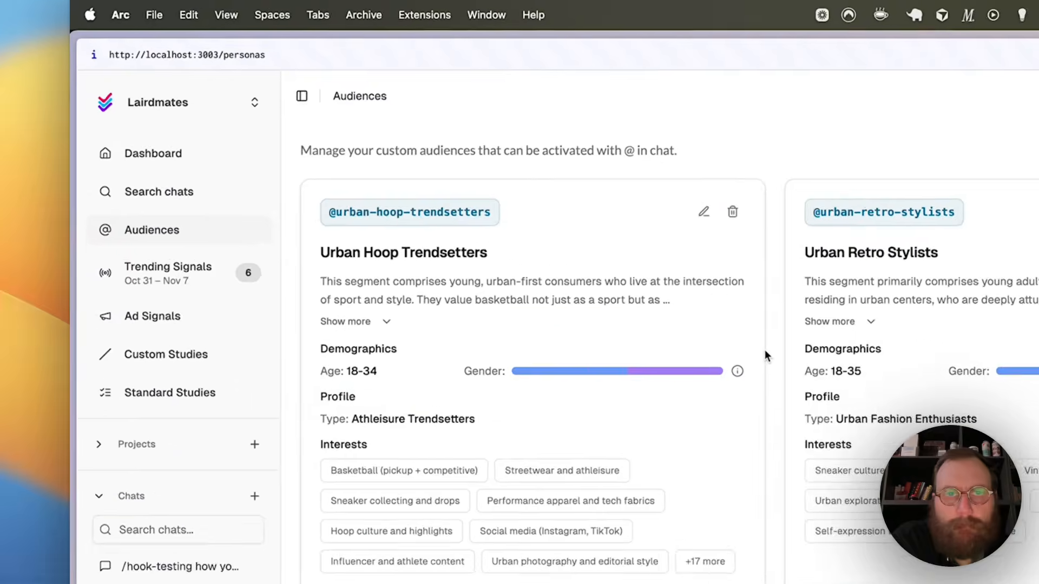
- Compare the Audiences frame in Pencil with the updated live page in Arc, including the card spacing and interest tags
key("super+Tab")
key("super+Tab")
scroll(844, 396, "down", 5)
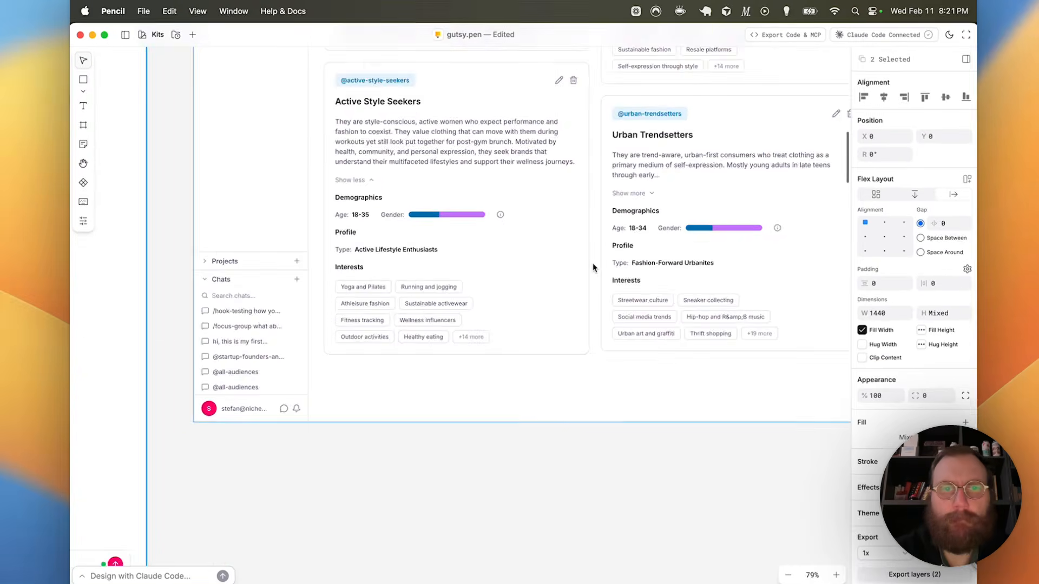
scroll(844, 396, "up", 2)
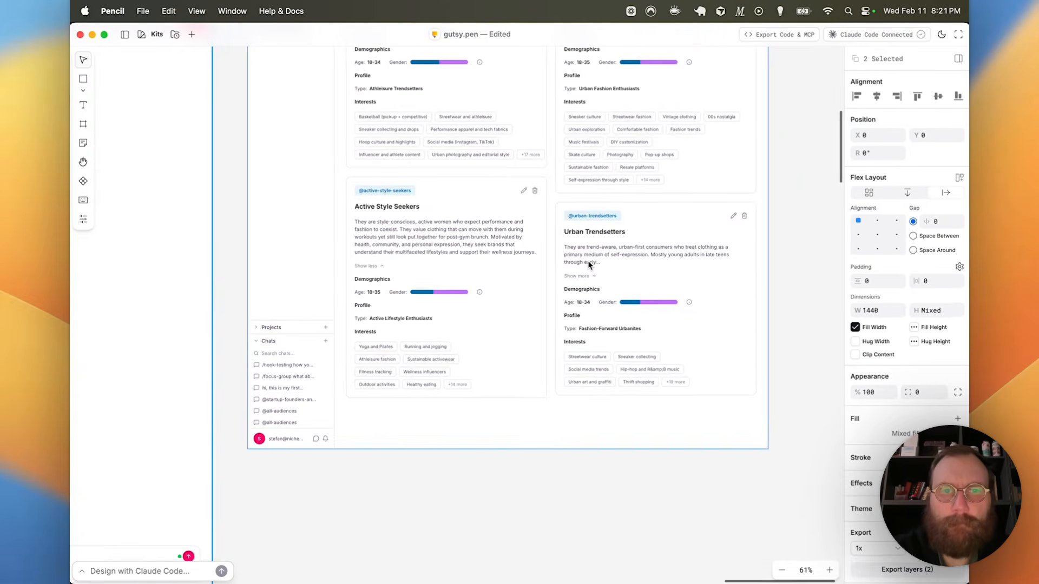
scroll(588, 260, "up", 3)
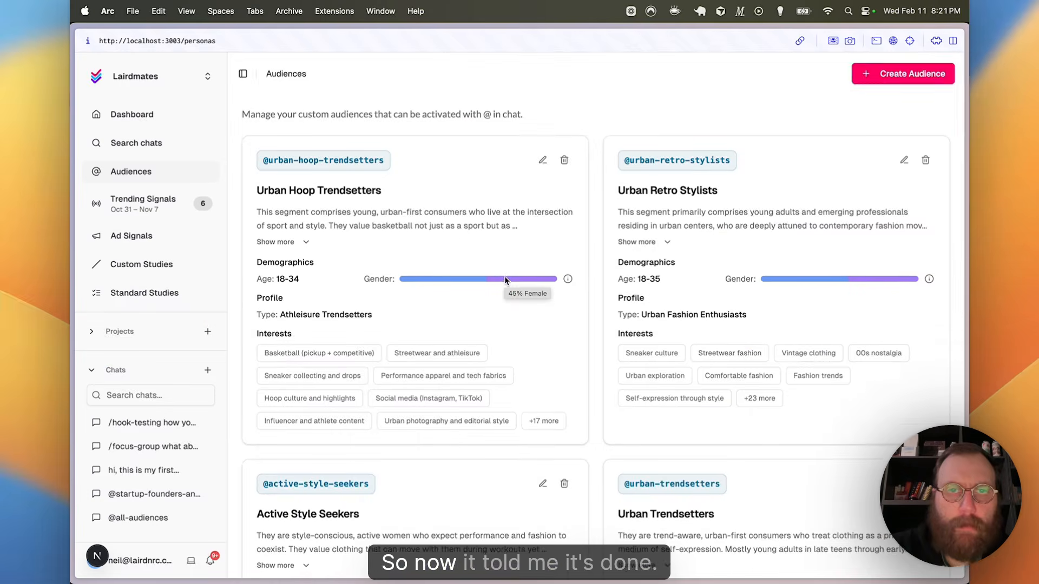
scroll(505, 276, "down", 2)
scroll(506, 280, "up", 1)
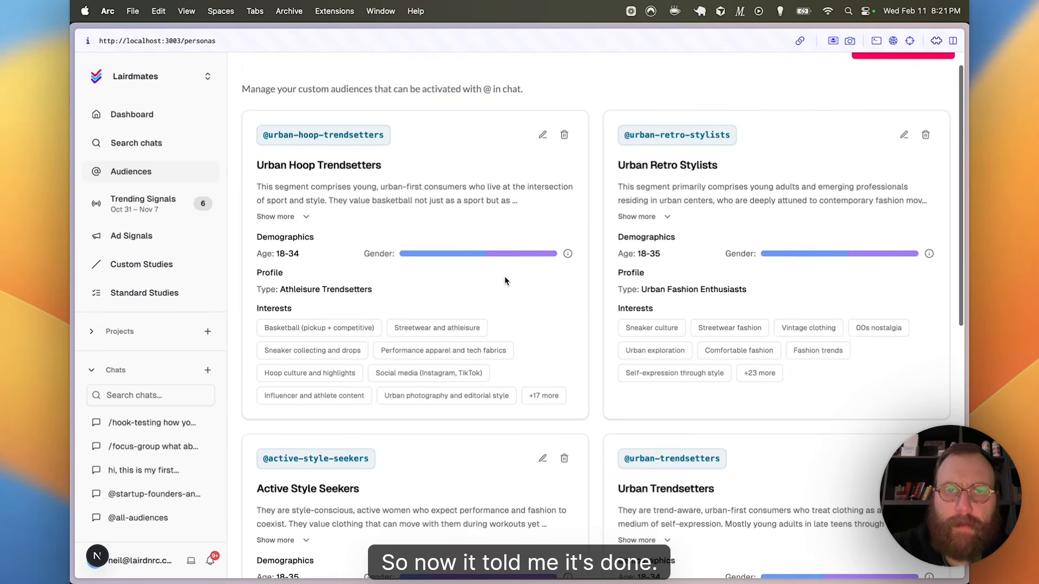
scroll(506, 281, "down", 1)
- In Warp, send Claude Code the message "are you sure we're done? there seem to be some differences in the spacing still"
key("super+Tab")
key("super+Tab")
scroll(474, 338, "up", 1)
key("super+Tab")
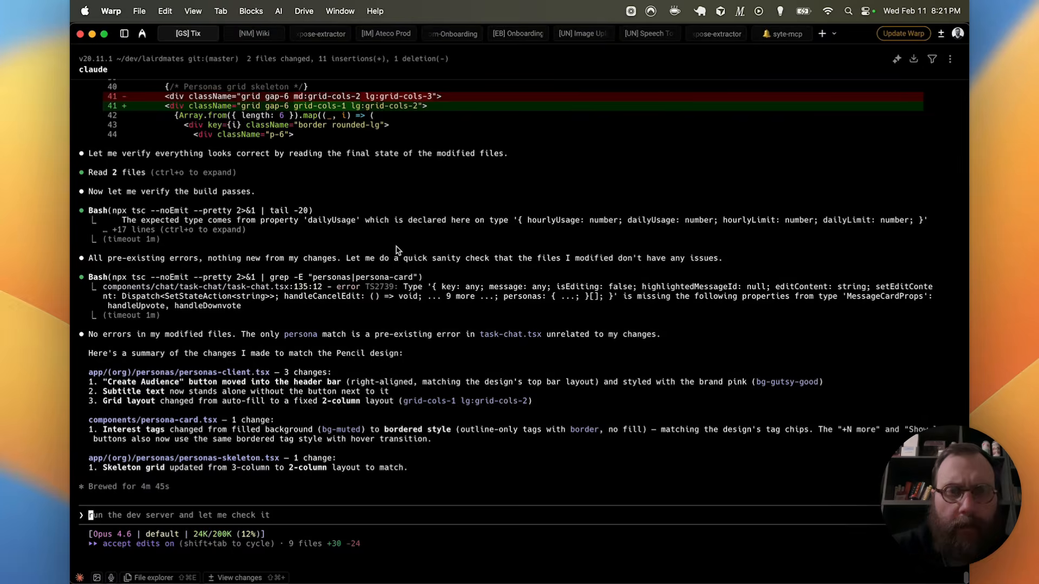
key("super+Tab")
key("super+Tab")
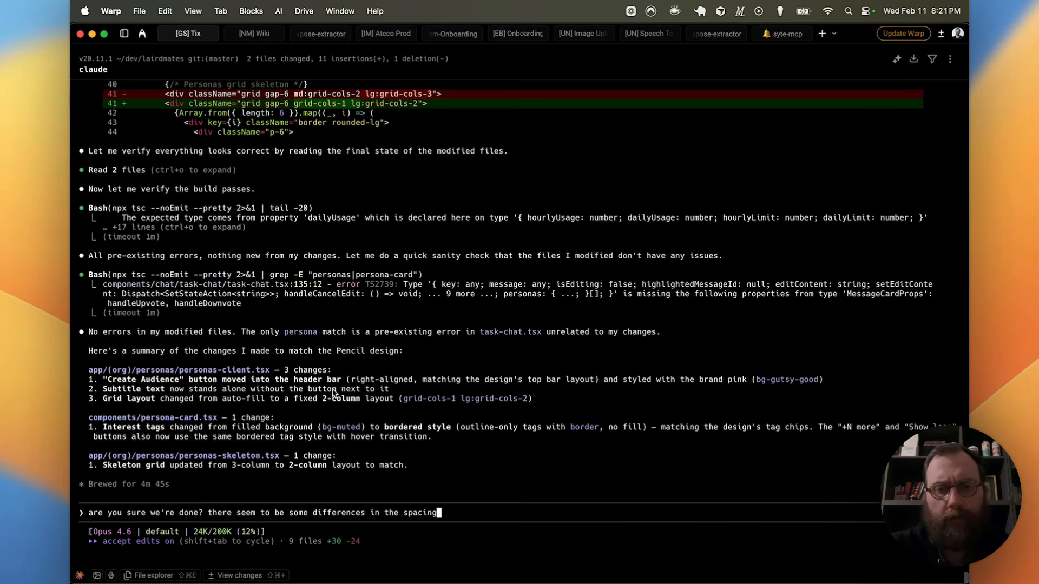
key("Return")
- Check the card spacing in Arc, and send Claude Code in Warp "for example one the persona cards between demographics and profile"
key("super+Tab")
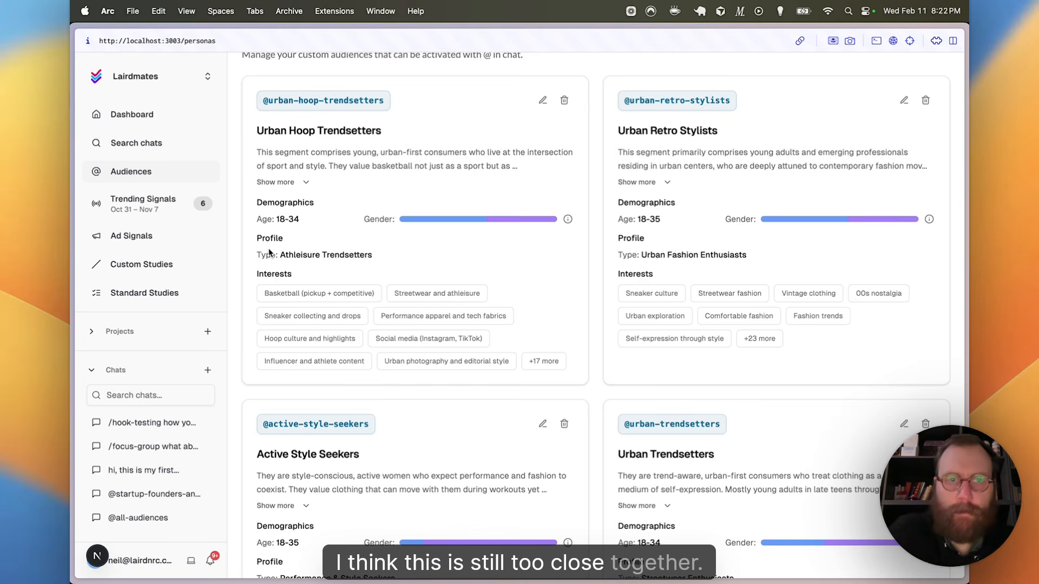
key("super+Tab")
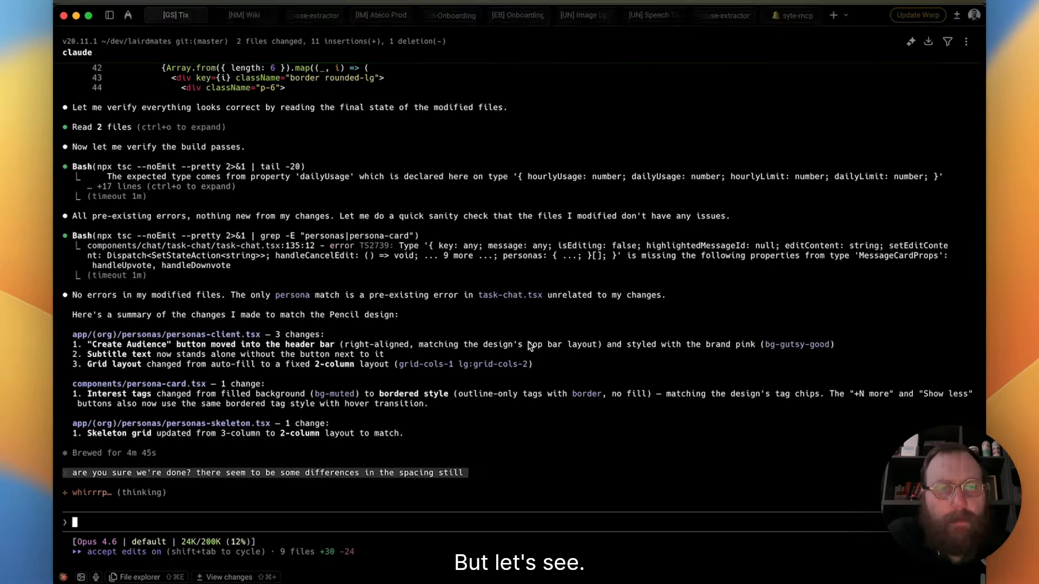
type("for")
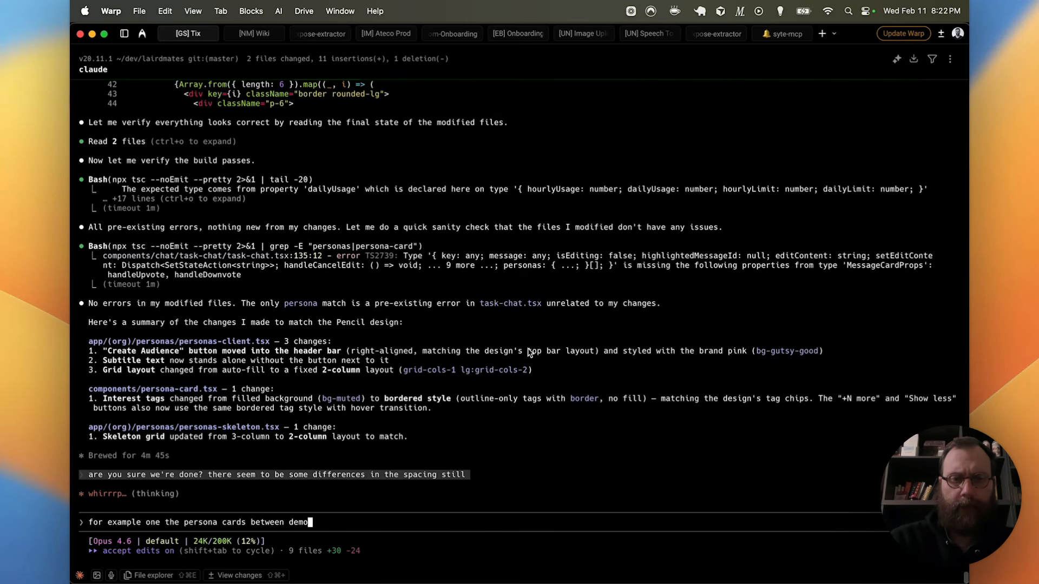
type("graphics and profile")
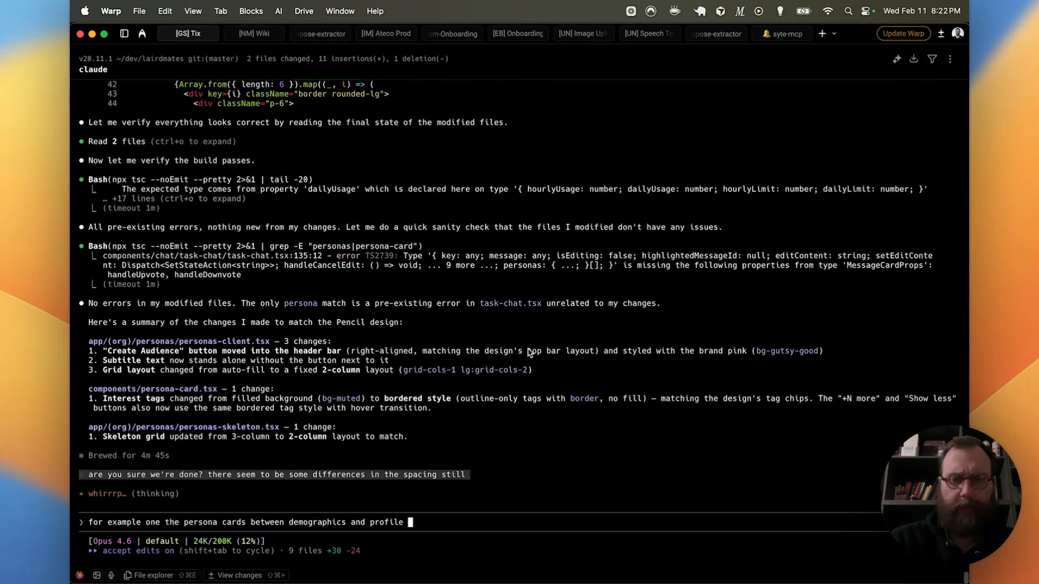
key("Return")
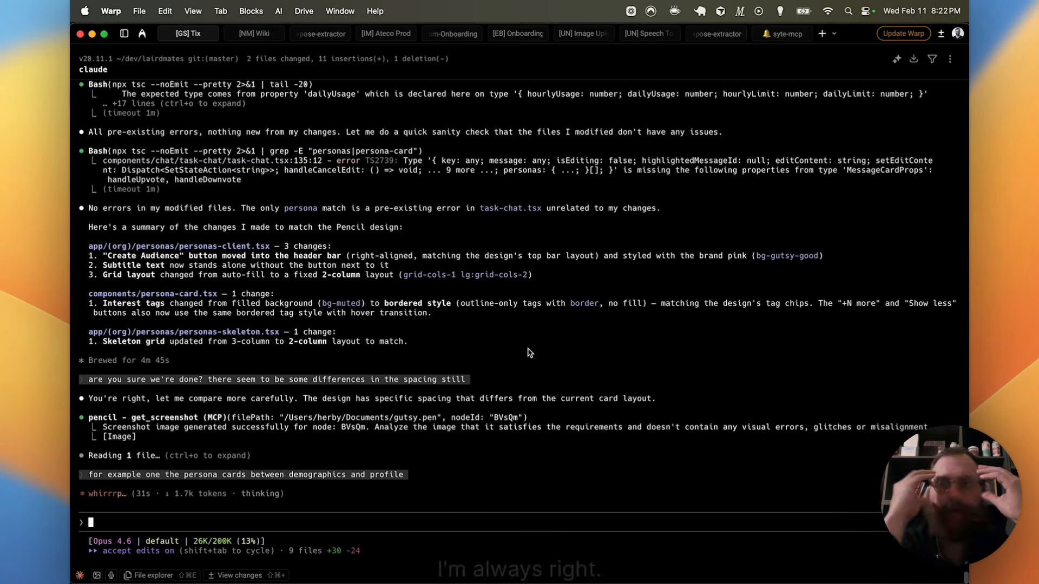
key("super+Tab")
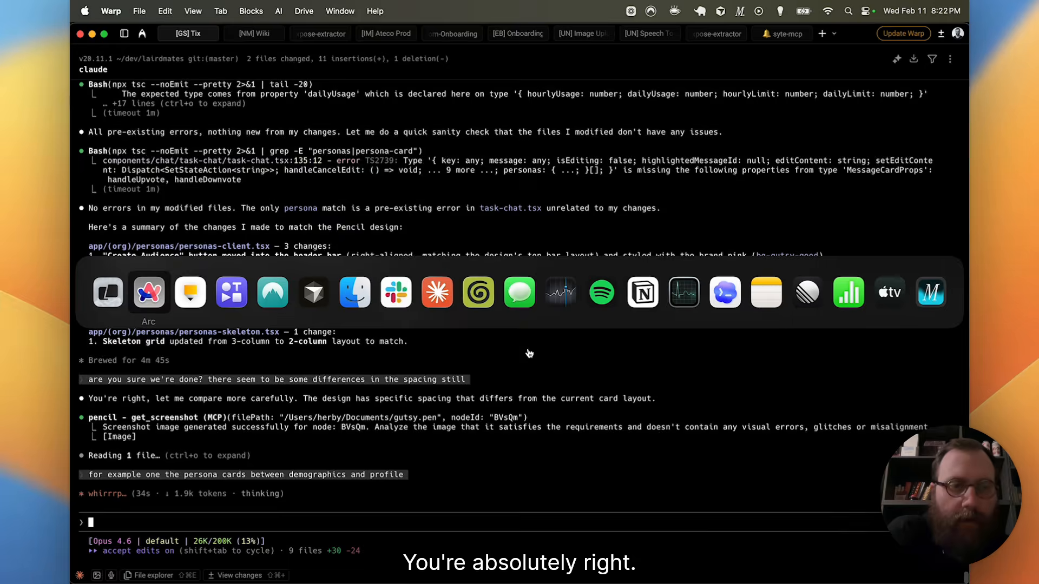
- Check the audience card spacing in Arc and review Claude Code's edits to components/persona-card.tsx in Warp
scroll(529, 349, "up", 2)
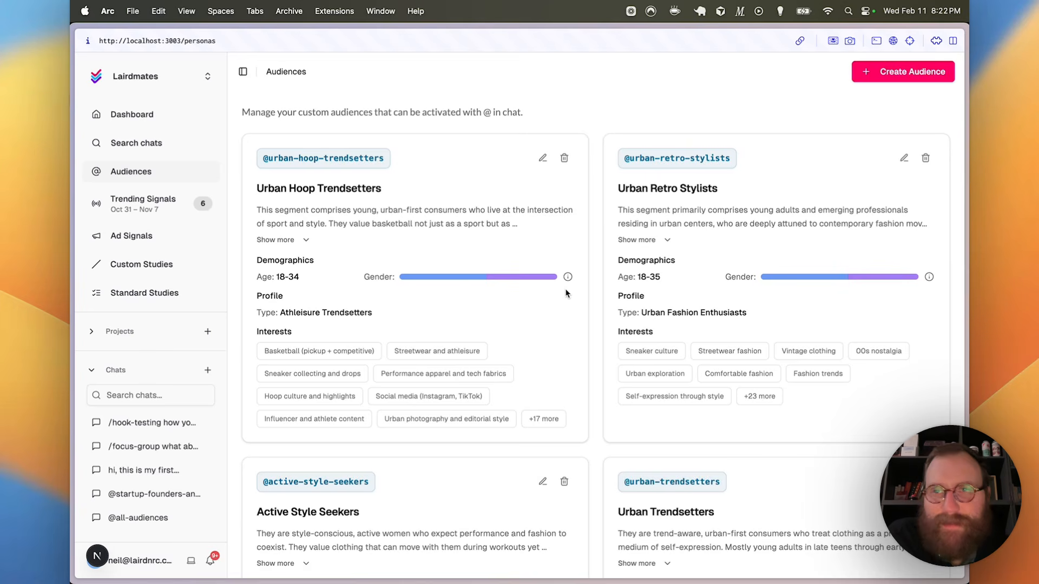
key("super+Tab")
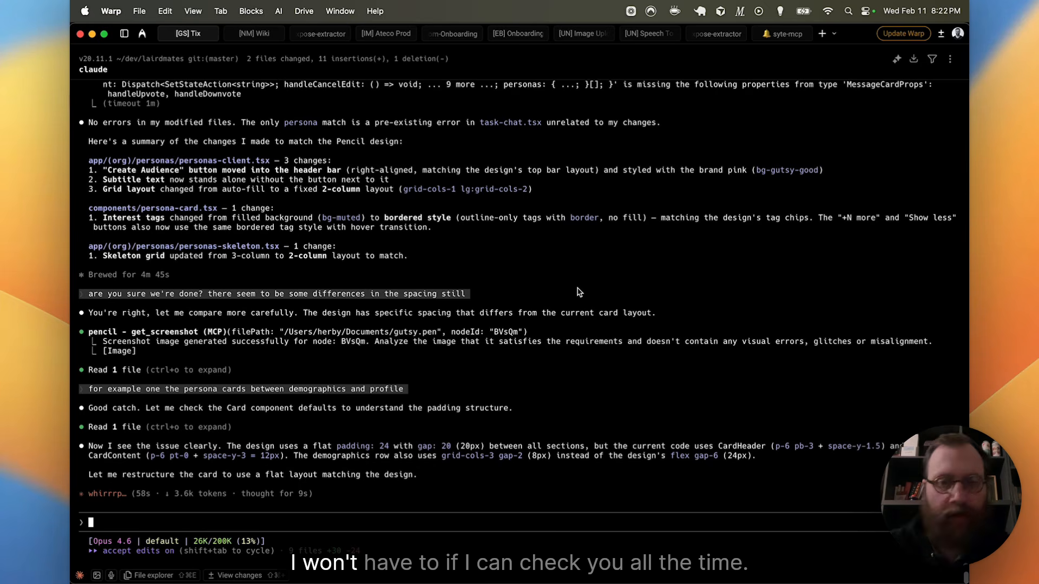
key("super+Tab")
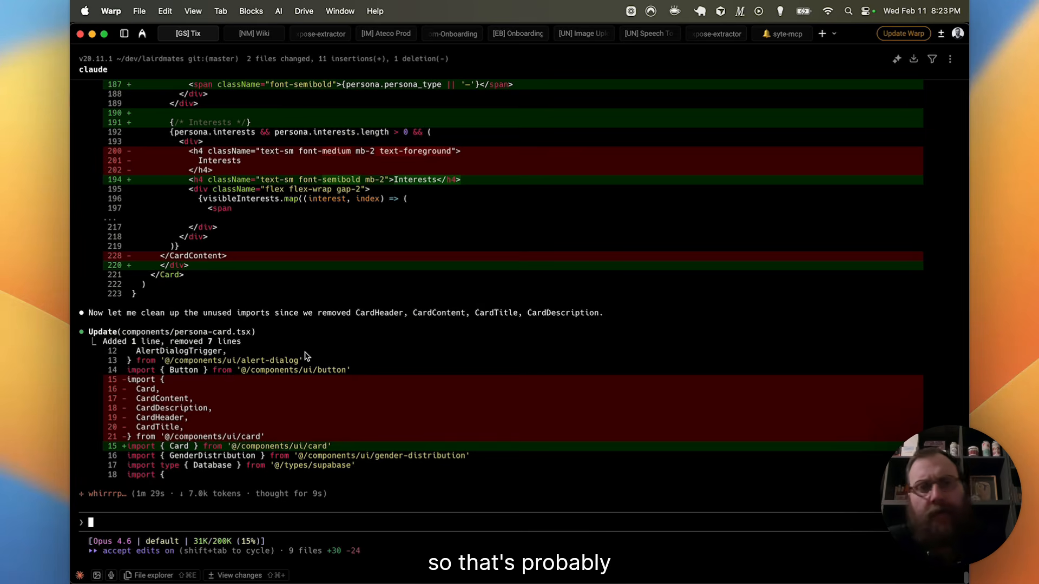
scroll(383, 315, "up", 10)
scroll(384, 318, "down", 15)
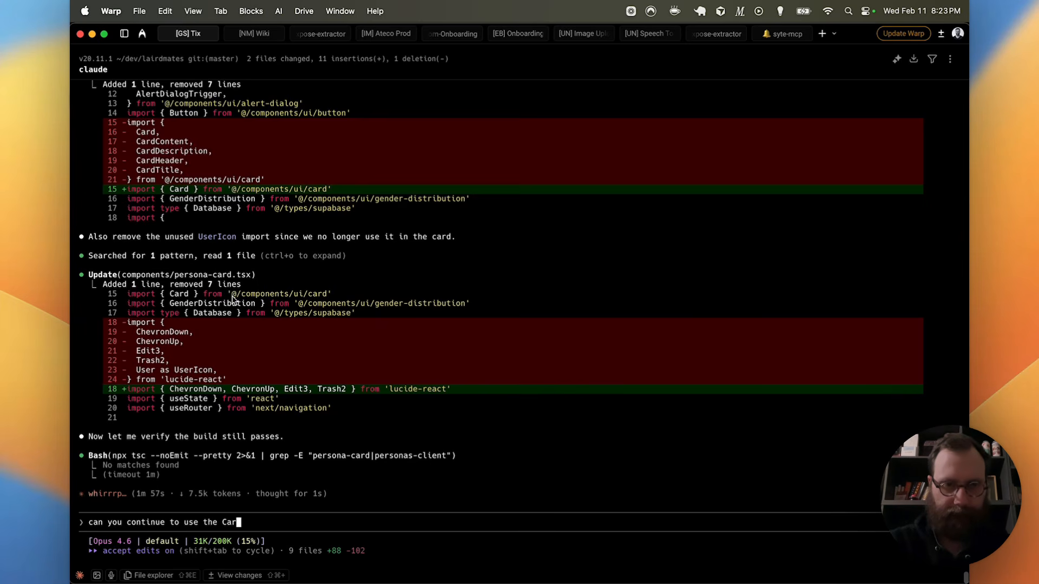
- In Warp, send Claude Code "can you continue to use the CardContent and Description styles from shadcn or will that break the changes/design?", checking the cards in Arc
type("ntent and Description styles from shadcn?")
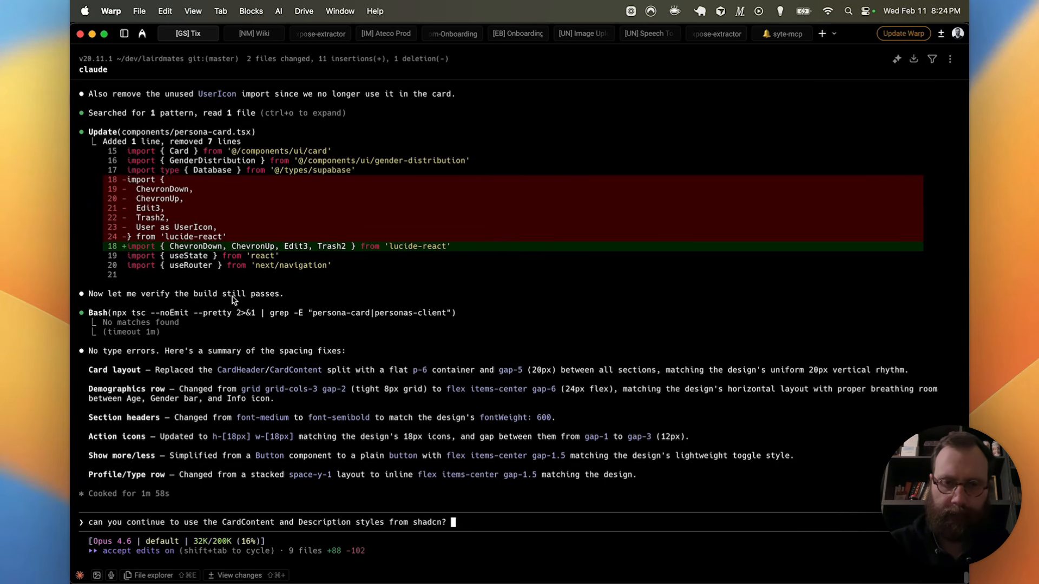
key("super+Tab")
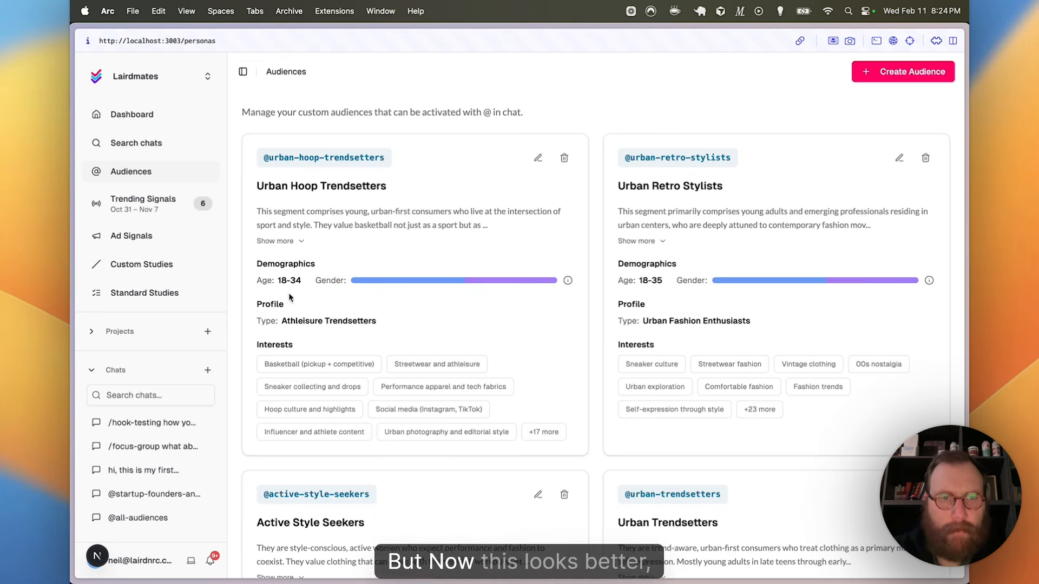
scroll(464, 293, "down", 3)
scroll(463, 291, "down", 3)
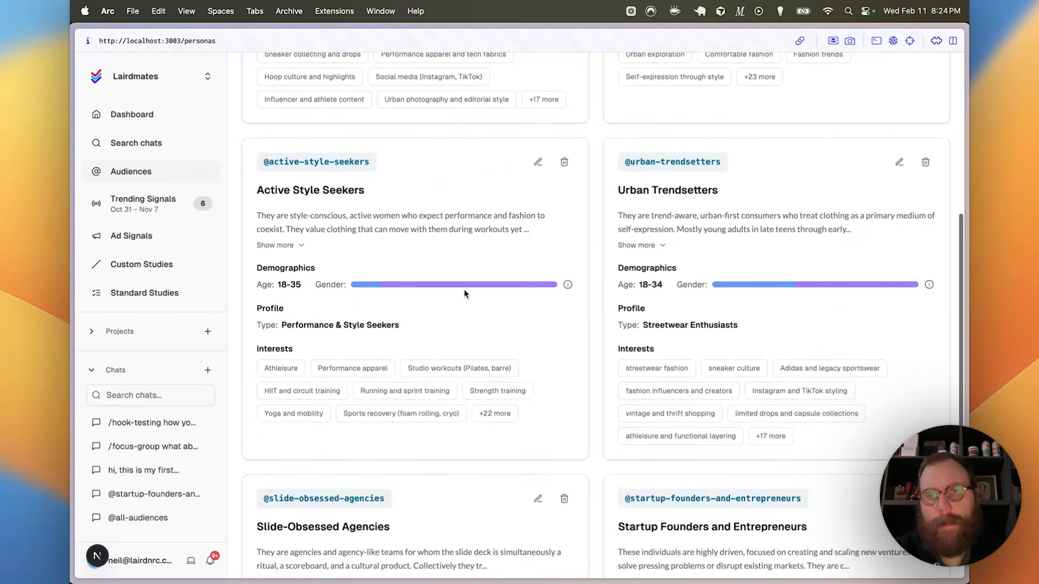
key("super+Tab")
type("o")
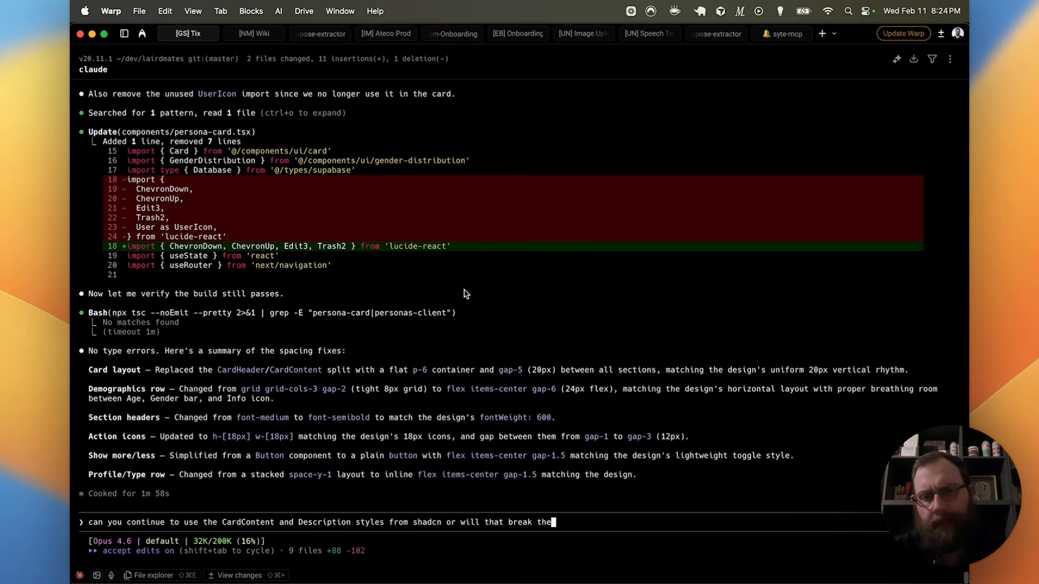
type("es/design?")
key("Return")
- Send Claude Code the message "it feels like we're using a different iconset on the design in pencil, is that true or am i hallucinating?"
type("it feels like")
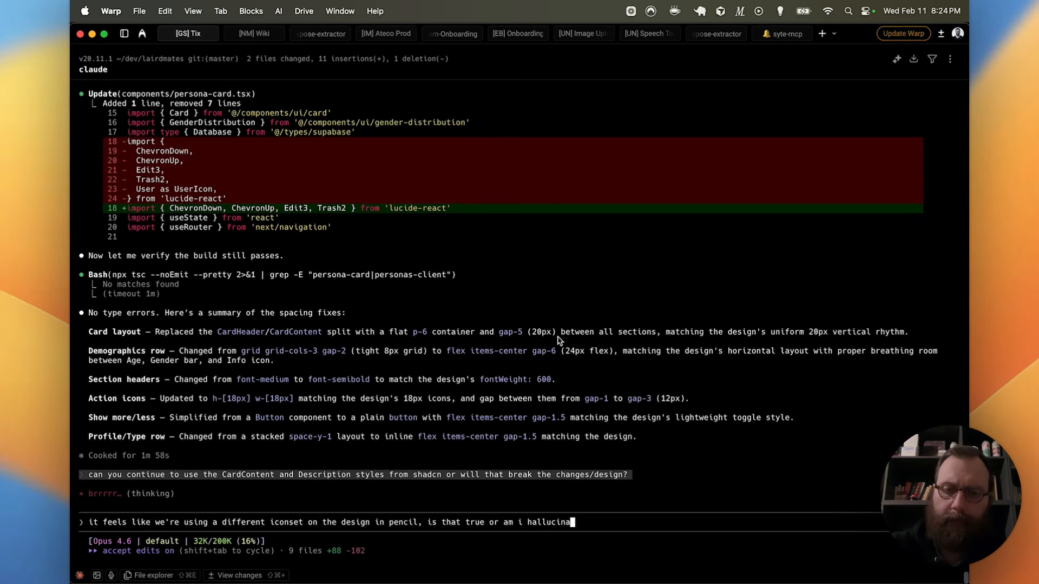
type("ting?")
key("Return")
- Compare the edit and delete icons on the Urban Hoop Trendsetters card between Arc and the Pencil design
key("super+Tab")
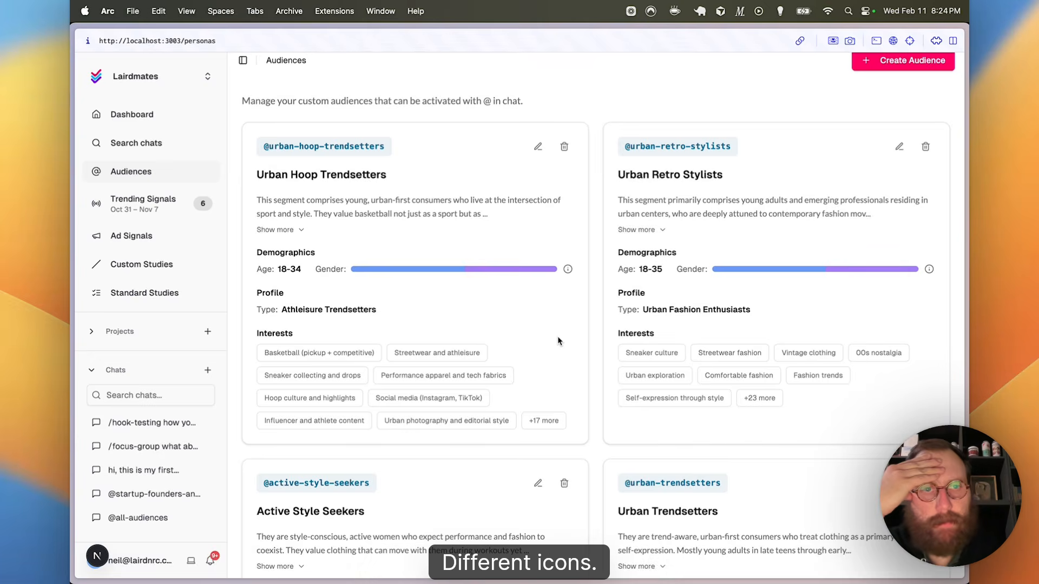
key("super+Tab")
scroll(500, 153, "up", 3)
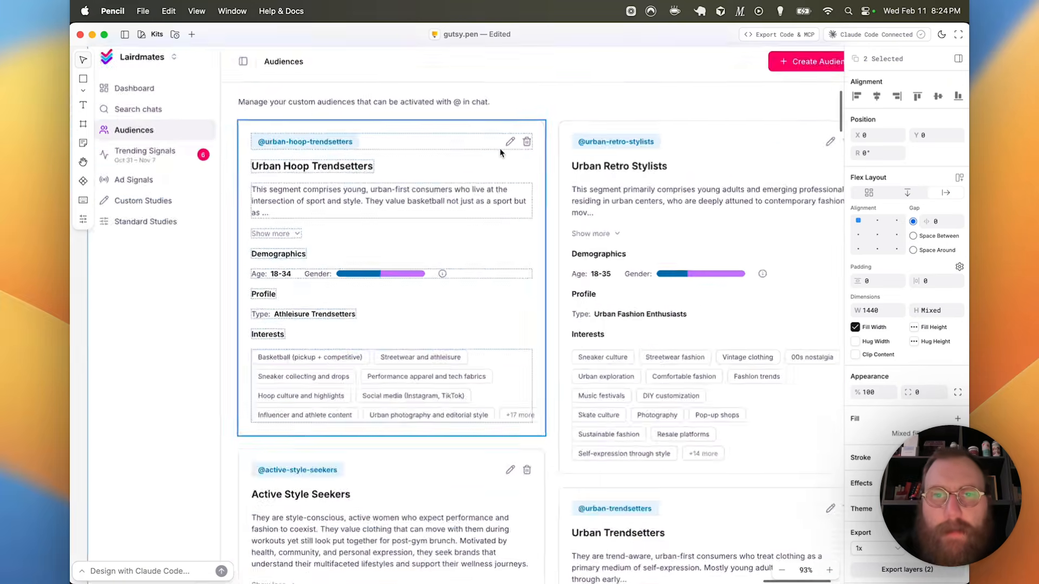
scroll(501, 153, "up", 3)
key("super+Tab")
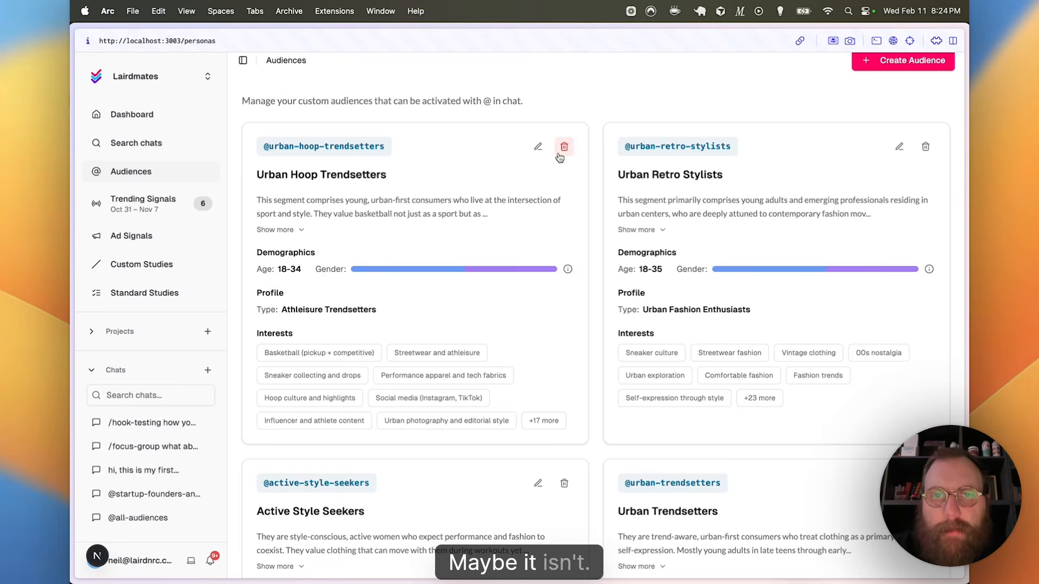
key("super+Tab")
key("super+Tab")
key("super+Tab")
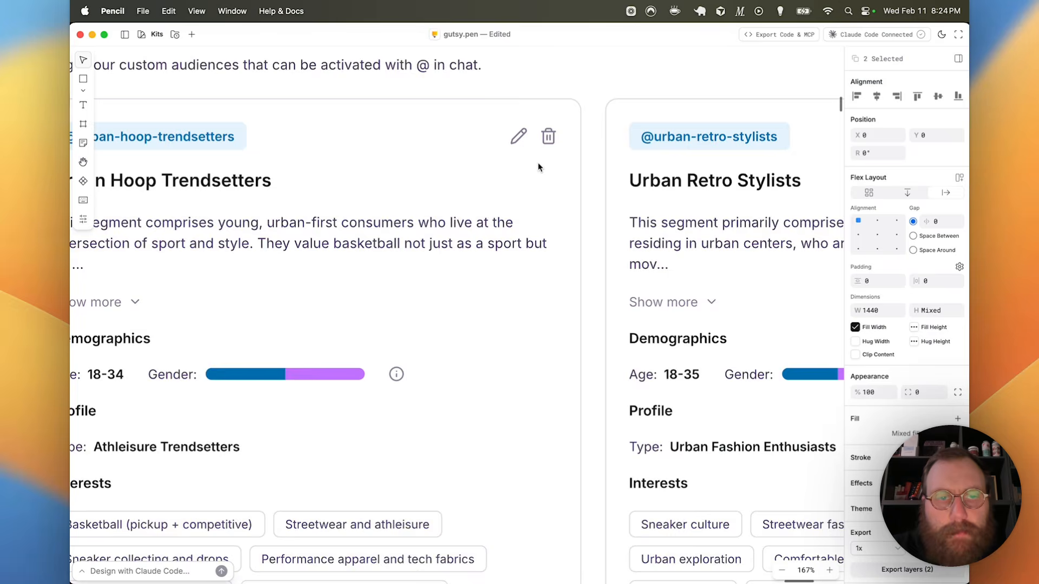
- Read Claude Code's icon answer in Warp and compare the edit icon and card spacing between Pencil and Arc
key("super+Tab")
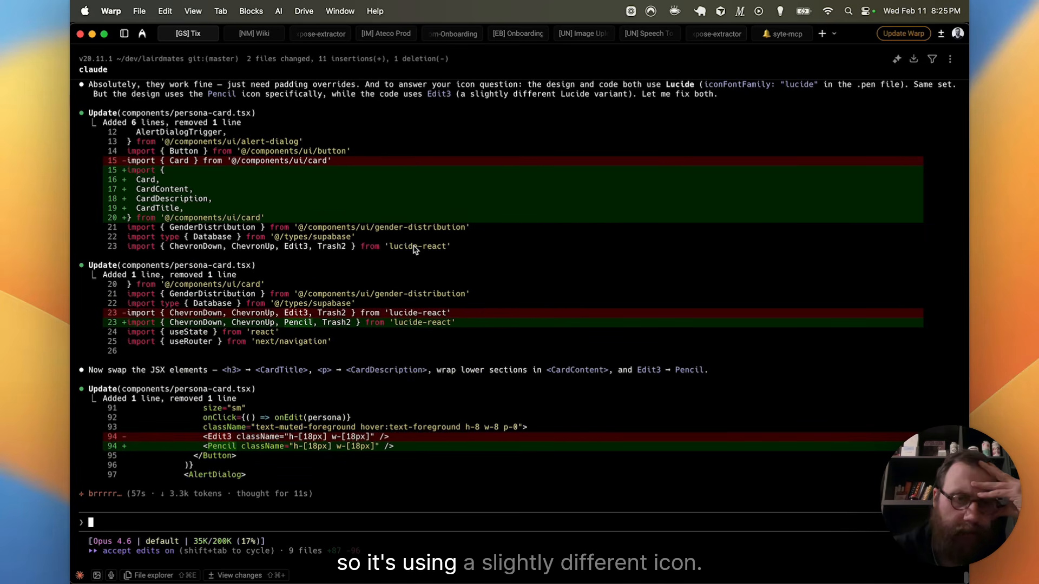
key("super+Tab")
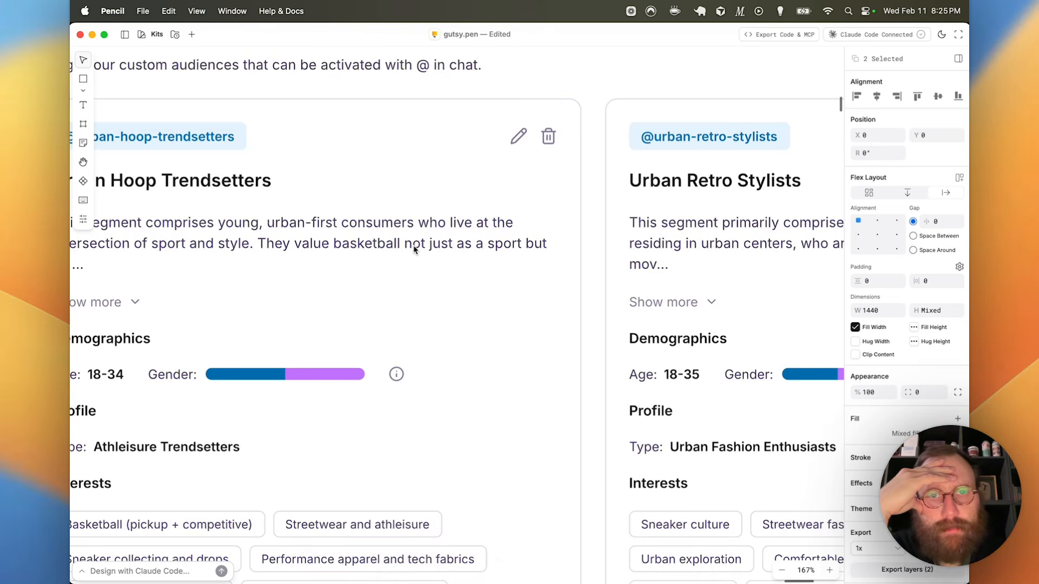
key("super+Tab")
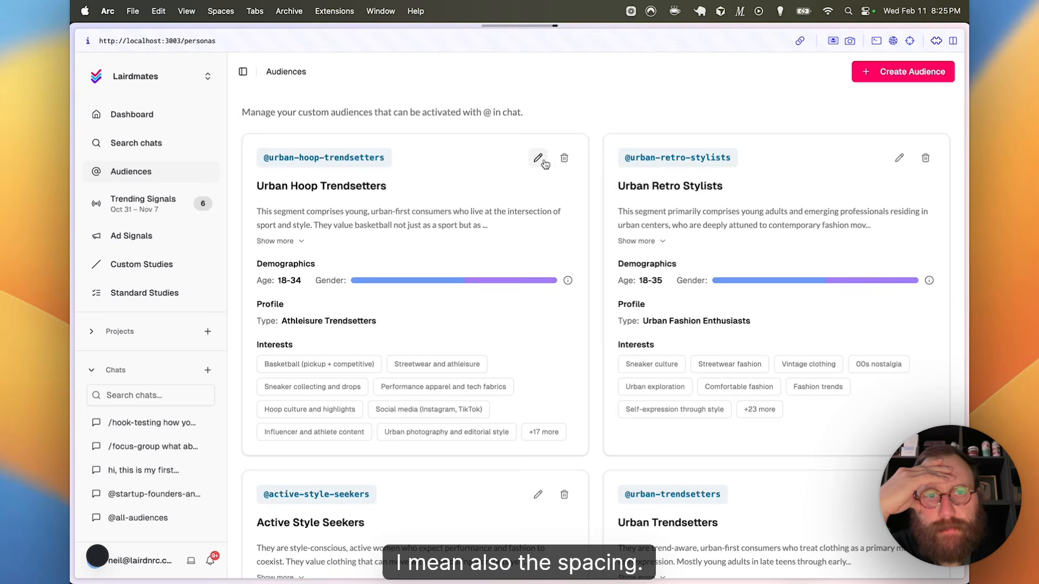
key("super+Tab")
key("super+Tab")
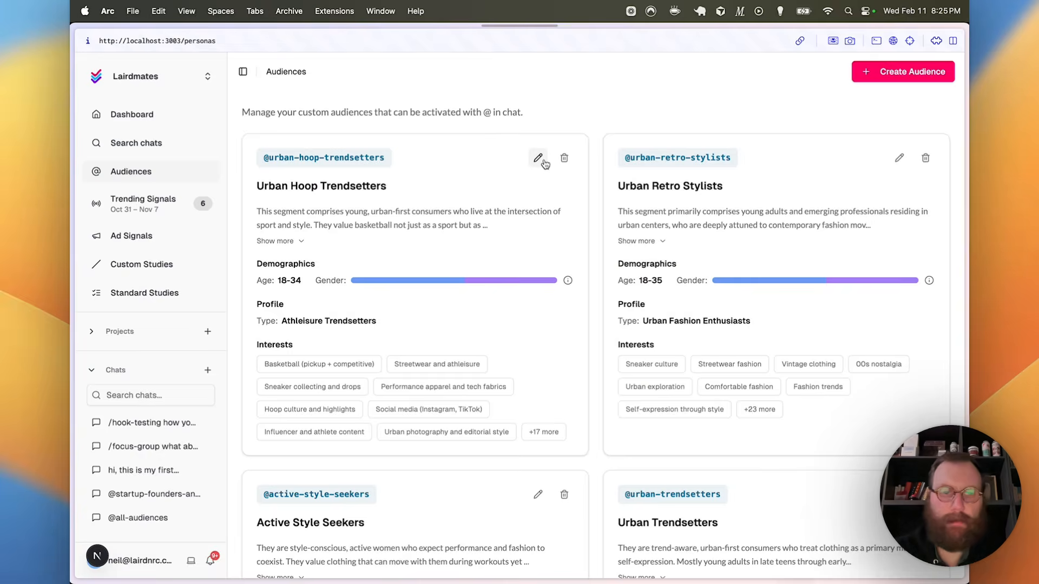
key("super+Tab")
key("super+Tab")
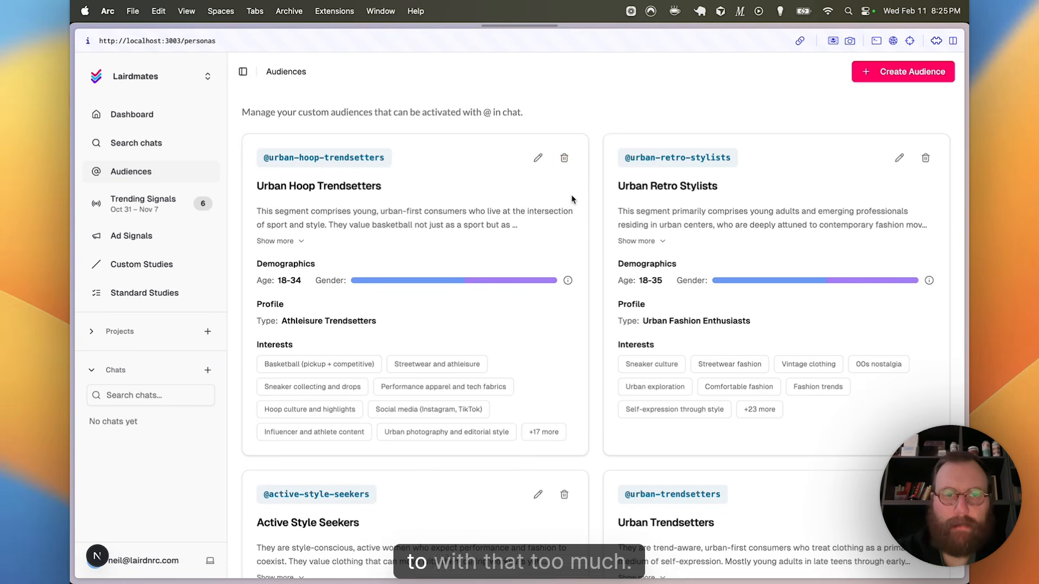
scroll(509, 216, "down", 3)
key("super+Tab")
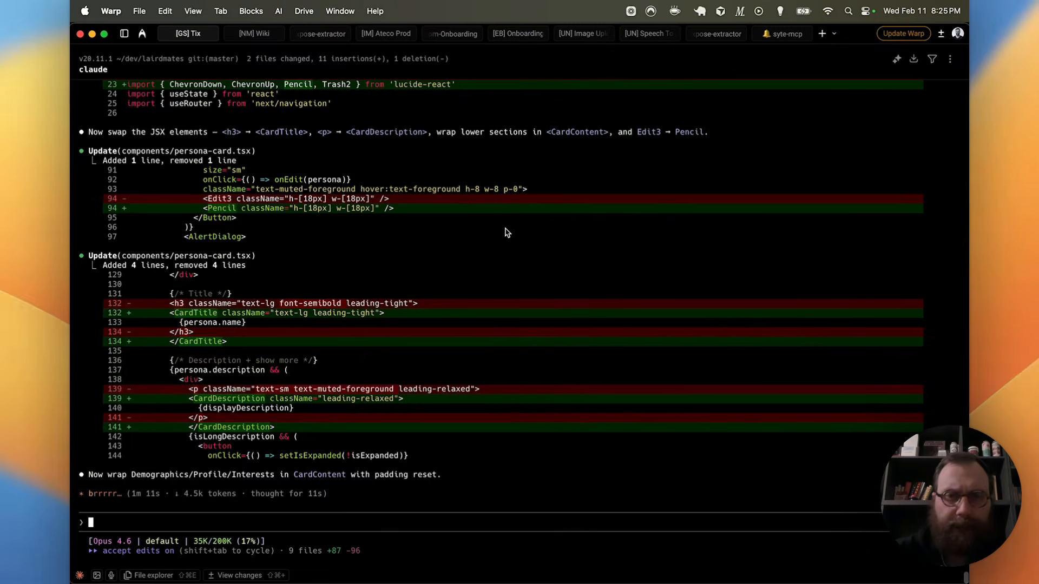
- Compare the gender bars in Arc and Pencil, and send Claude Code in Warp "the gender colors are also different"
key("super+Tab")
key("super+Tab")
key("super+Tab")
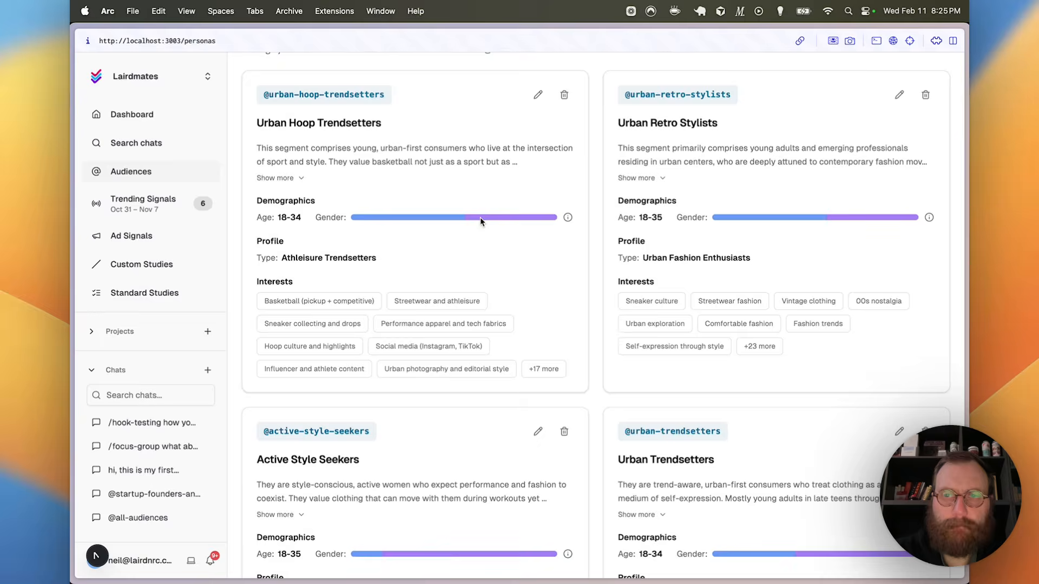
key("super+Tab")
key("super+Tab")
key("super+Tab")
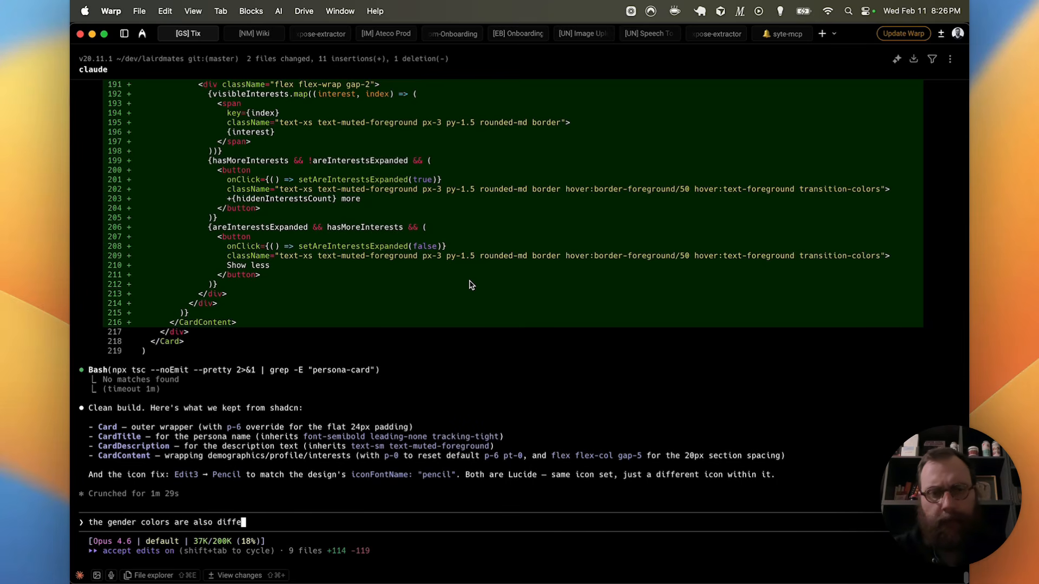
type("rent")
key("Return")
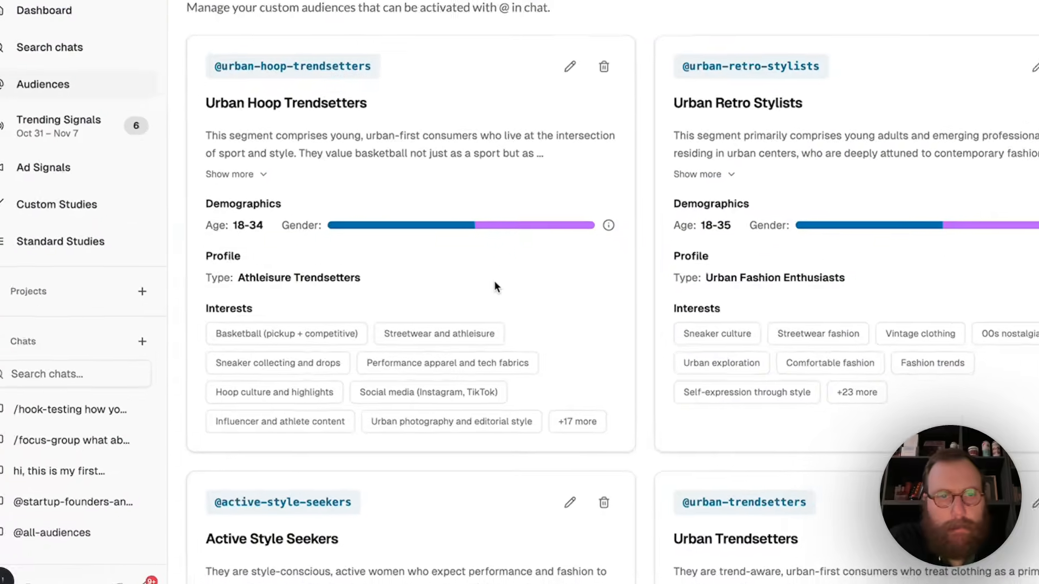
- Check the gender bars in Arc, and send Claude Code in Warp "the bar is also less width"
key("super+Tab")
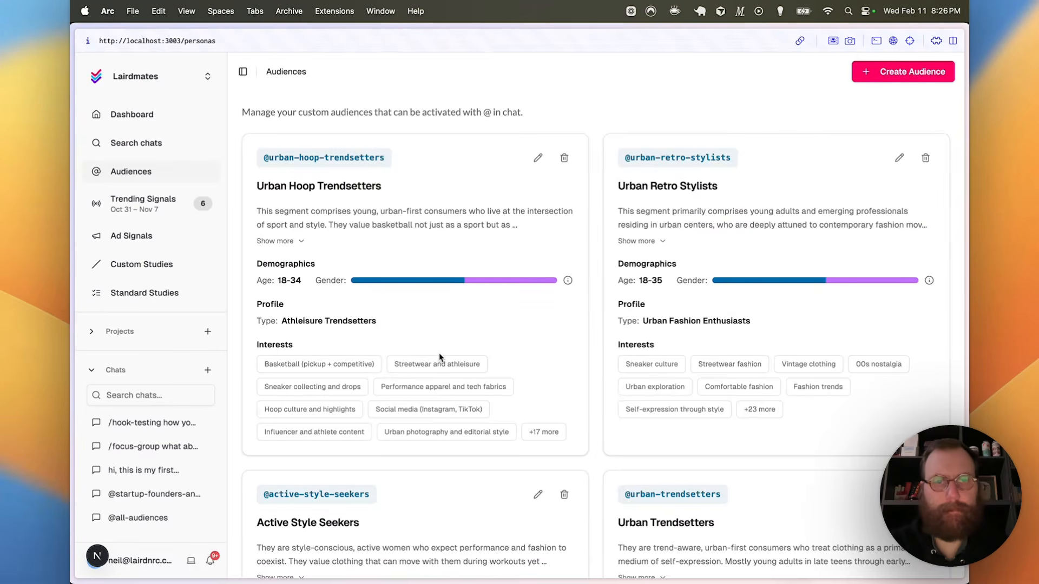
key("super+Tab")
type("t")
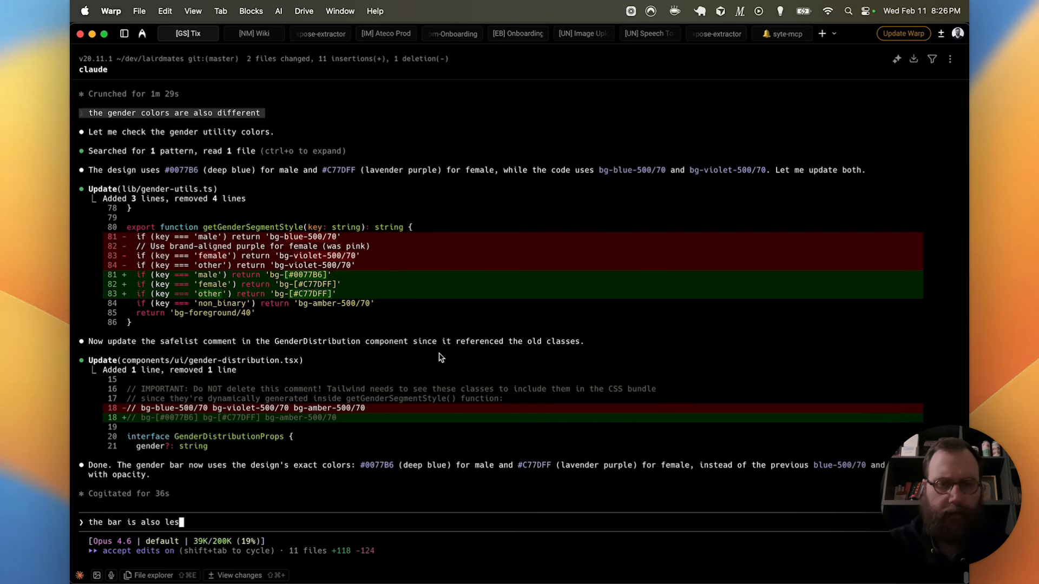
type("he bar is also less width")
key("Return")
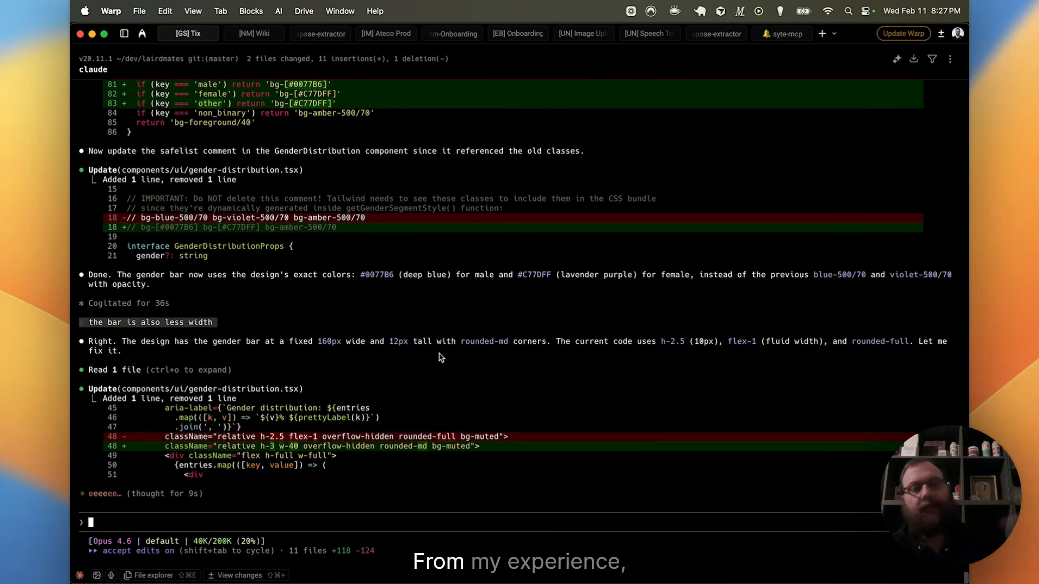
- Follow Claude Code's gender bar edit in Warp and look through all audience cards on the live page in Arc
key("super+Tab")
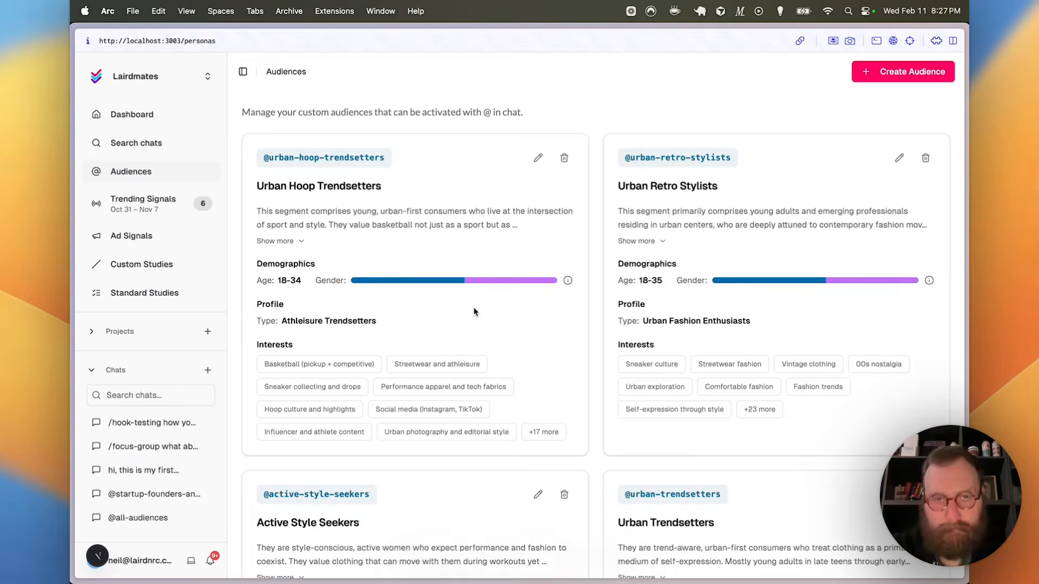
key("super+Tab")
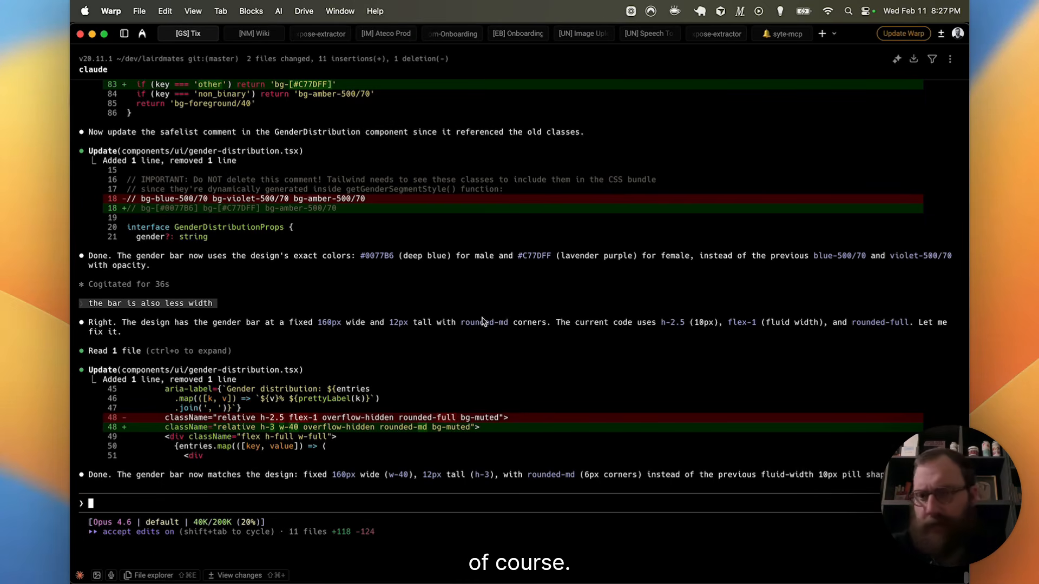
key("super+Tab")
scroll(483, 337, "down", 3)
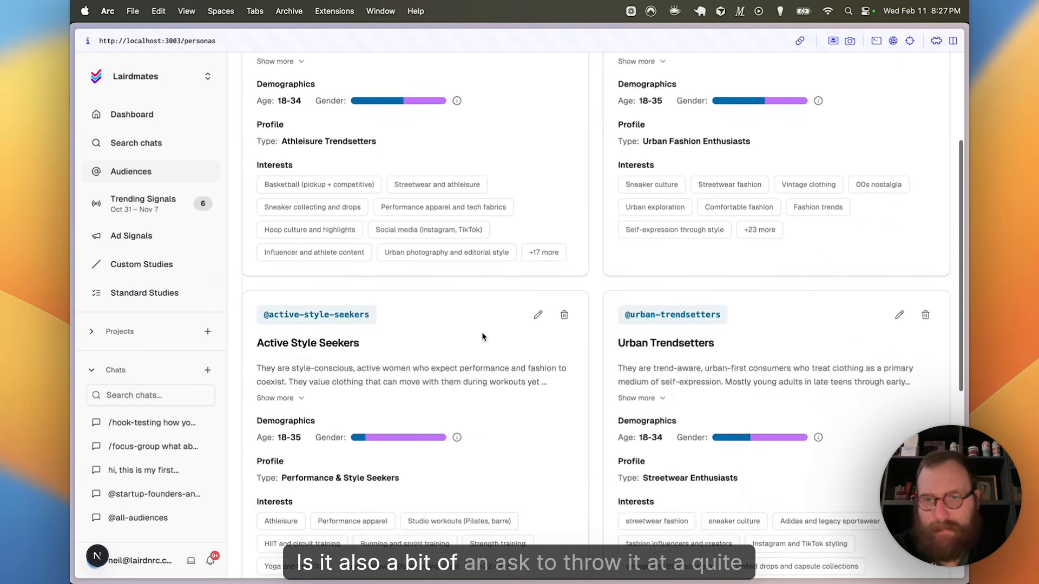
scroll(482, 335, "down", 8)
scroll(482, 333, "up", 11)
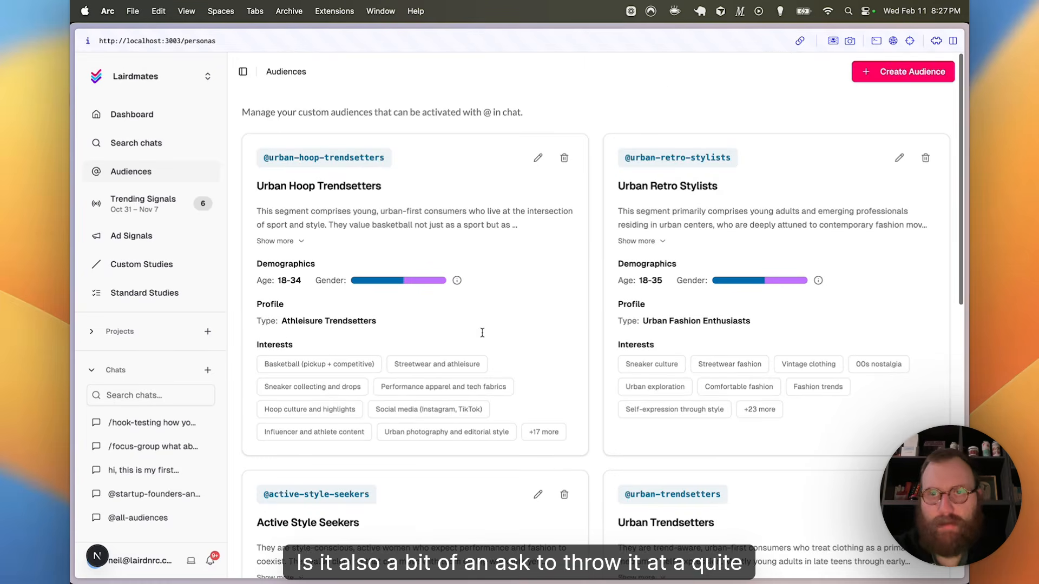
scroll(482, 333, "down", 8)
scroll(481, 332, "up", 8)
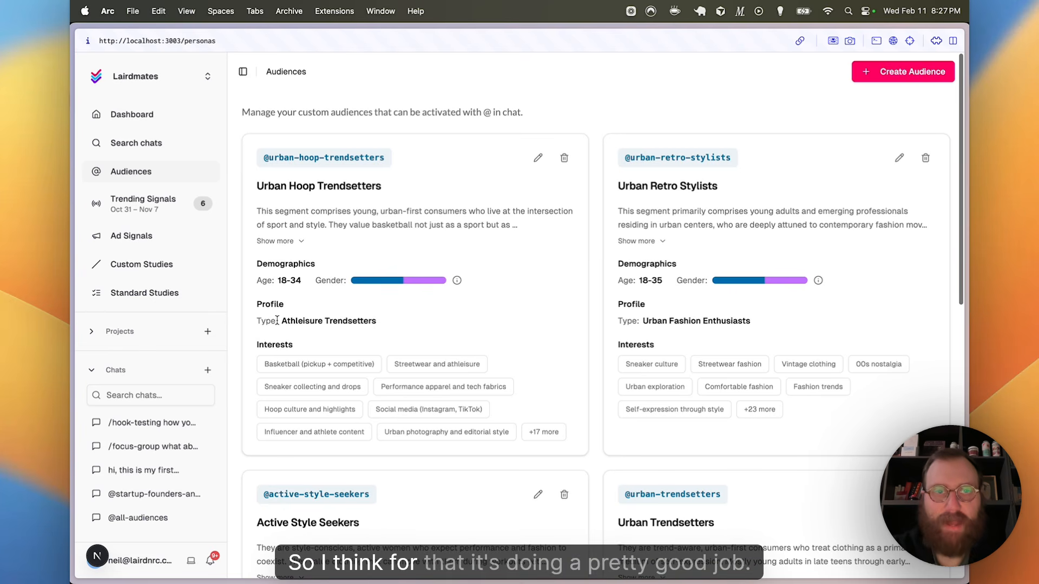
scroll(277, 320, "down", 1)
scroll(277, 320, "up", 1)
scroll(589, 133, "down", 1)
scroll(589, 133, "up", 1)
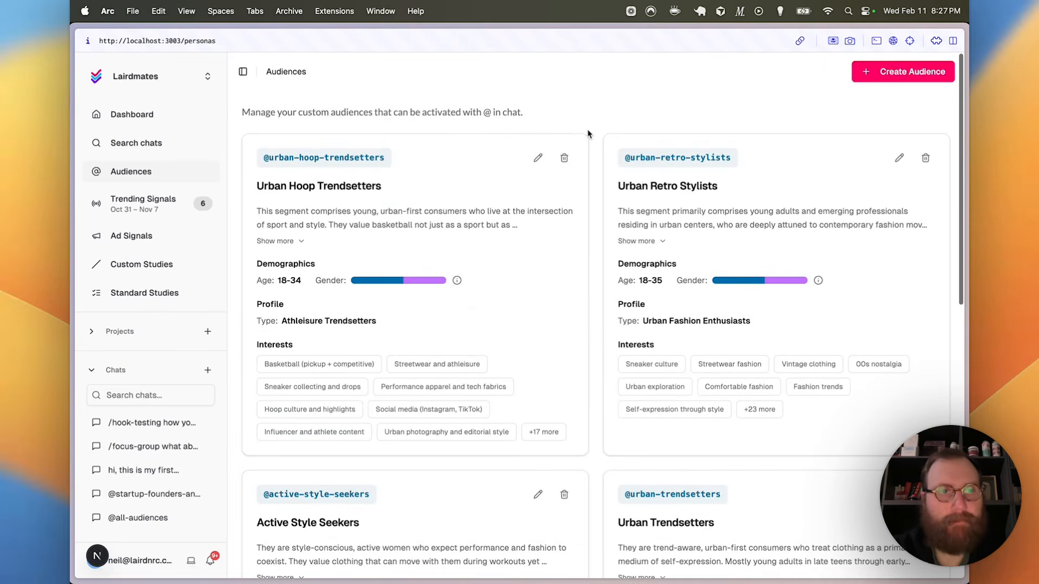